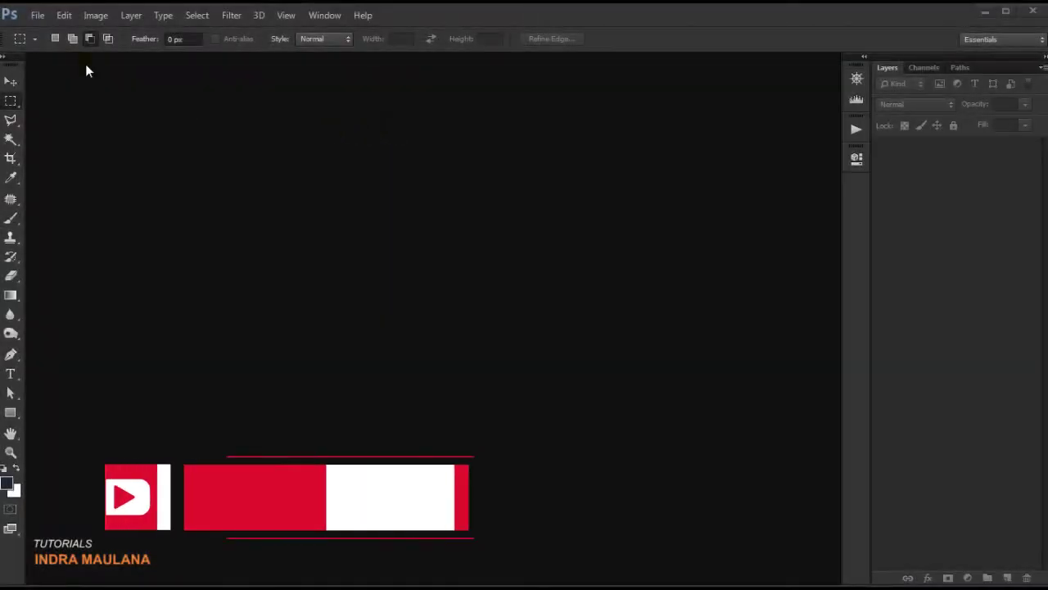
# Step: Create a new document from the International Paper A4 preset (210 × 297 mm, 300 ppi)
pyautogui.click(39, 15)
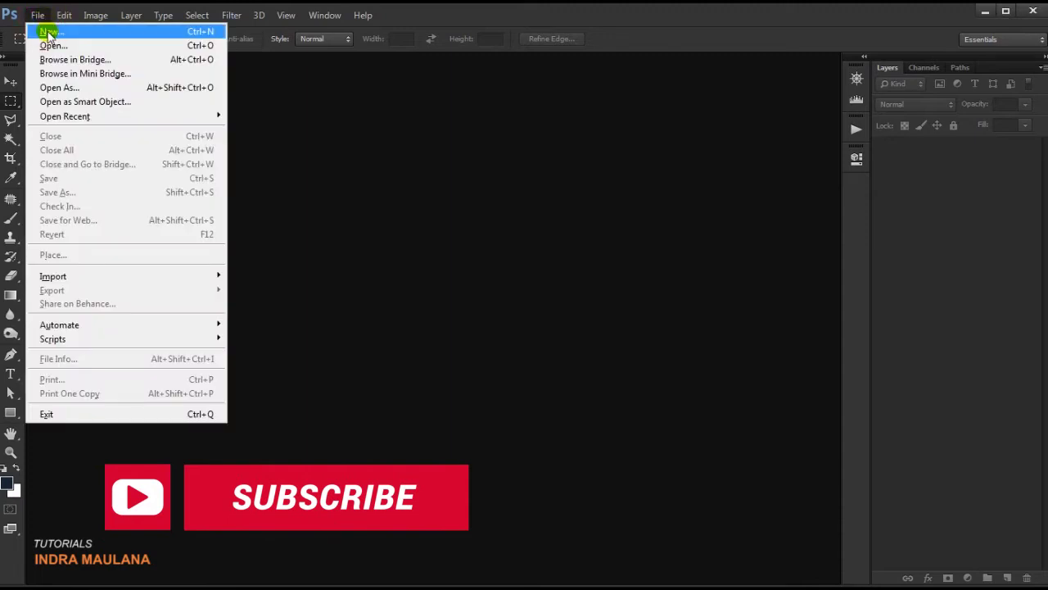
pyautogui.click(47, 29)
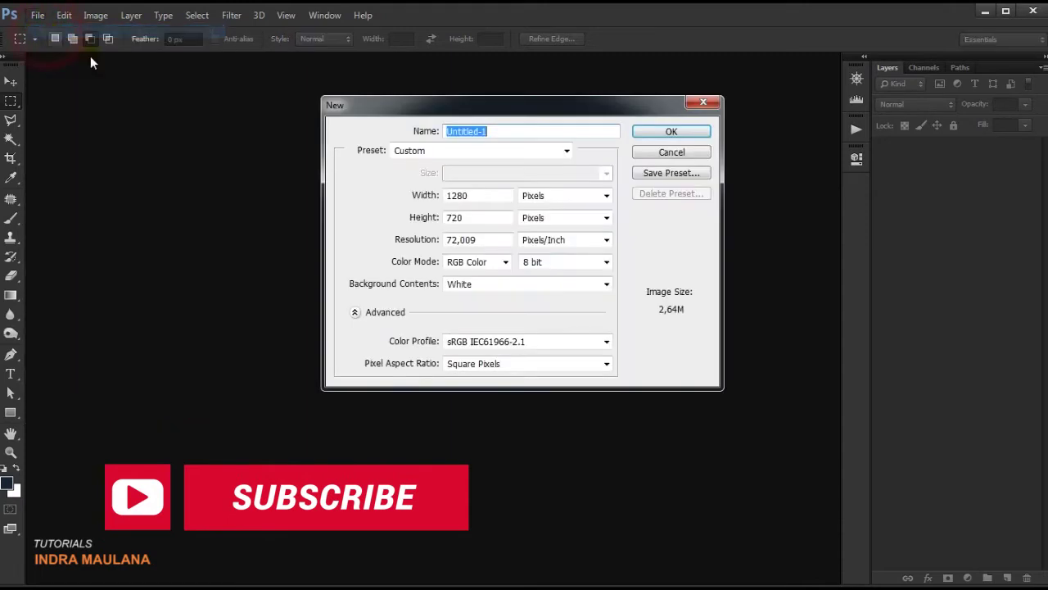
pyautogui.click(511, 154)
pyautogui.click(451, 208)
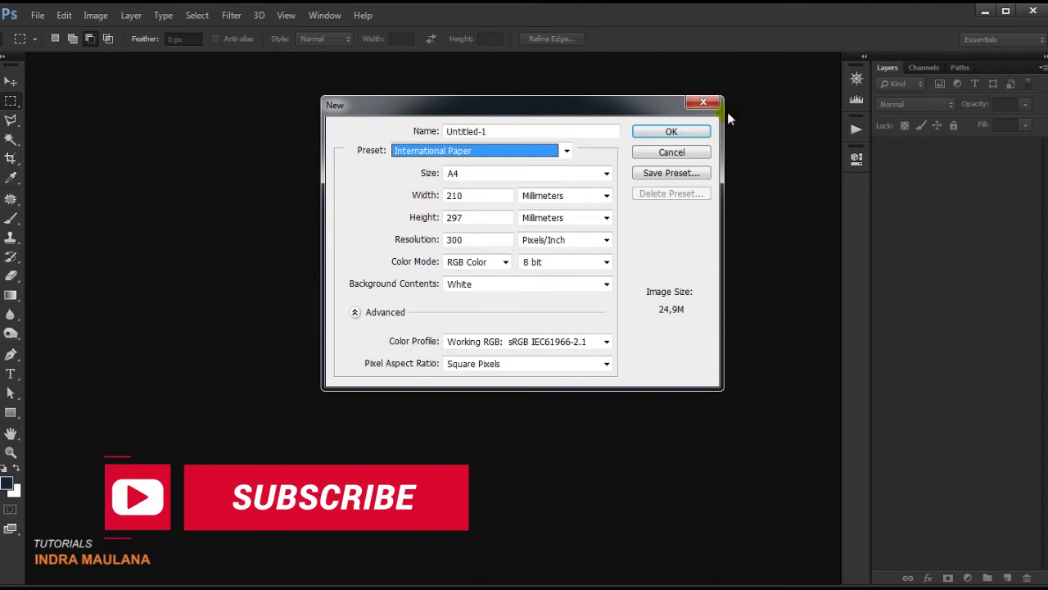
pyautogui.click(670, 132)
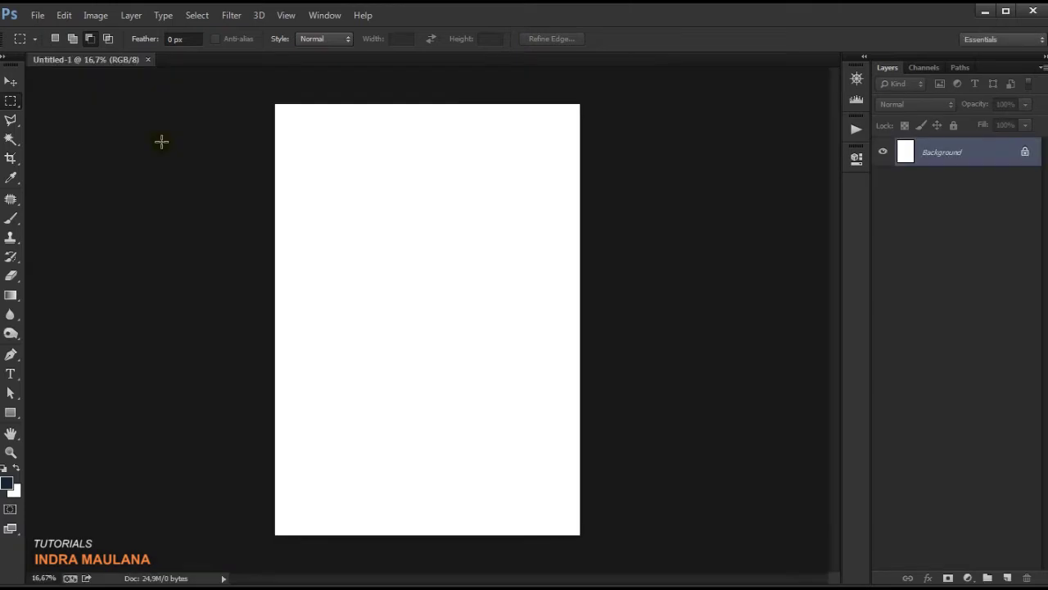
# Step: Place the vintage-2714966 texture, rotated 90° and scaled to 390.94% to cover the page
pyautogui.click(10, 82)
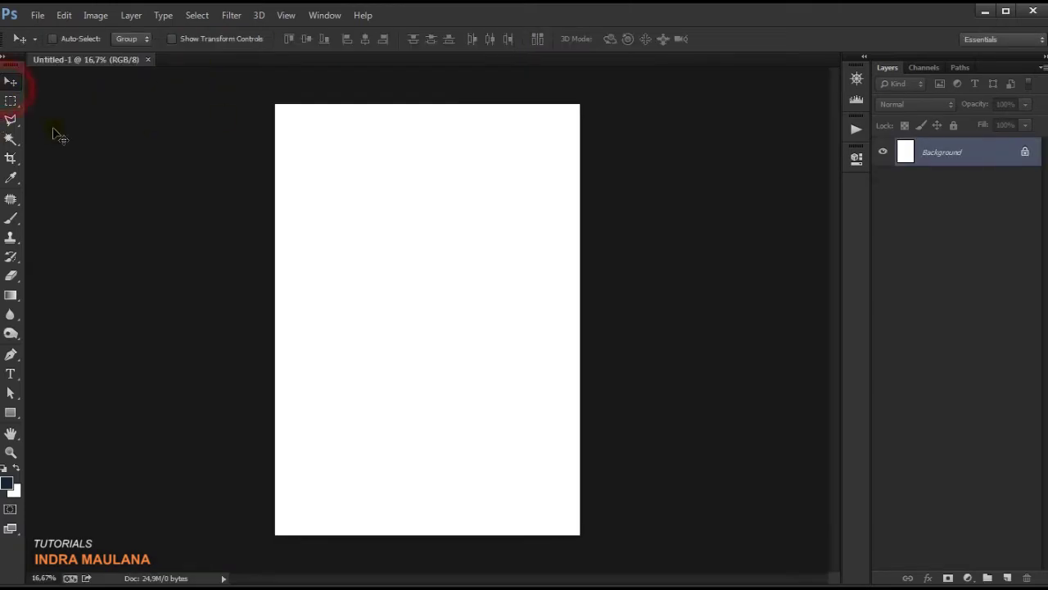
pyautogui.hotkey('ctrl', '0')
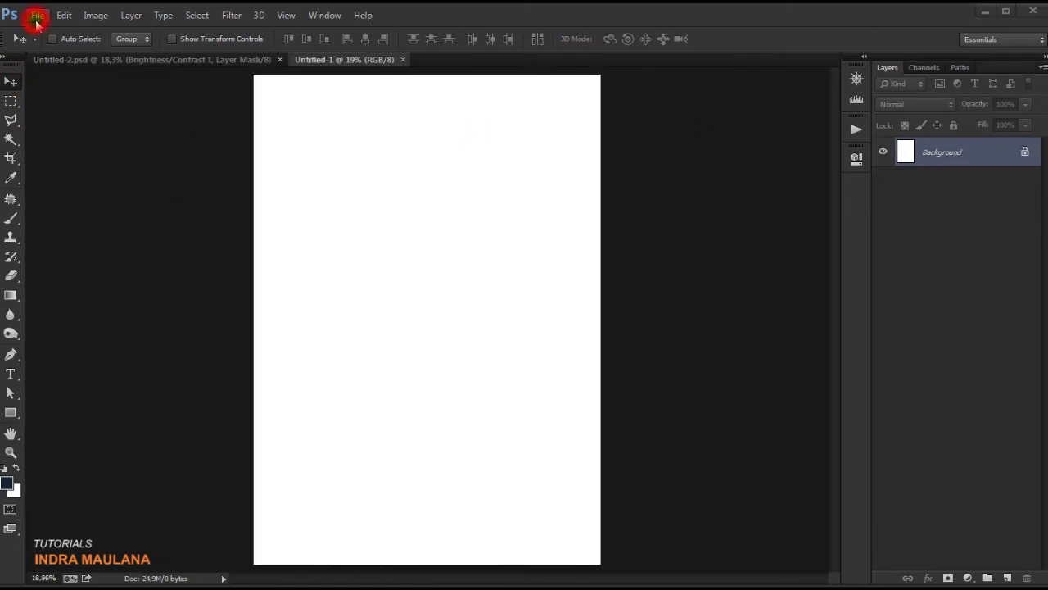
pyautogui.click(37, 18)
pyautogui.click(56, 253)
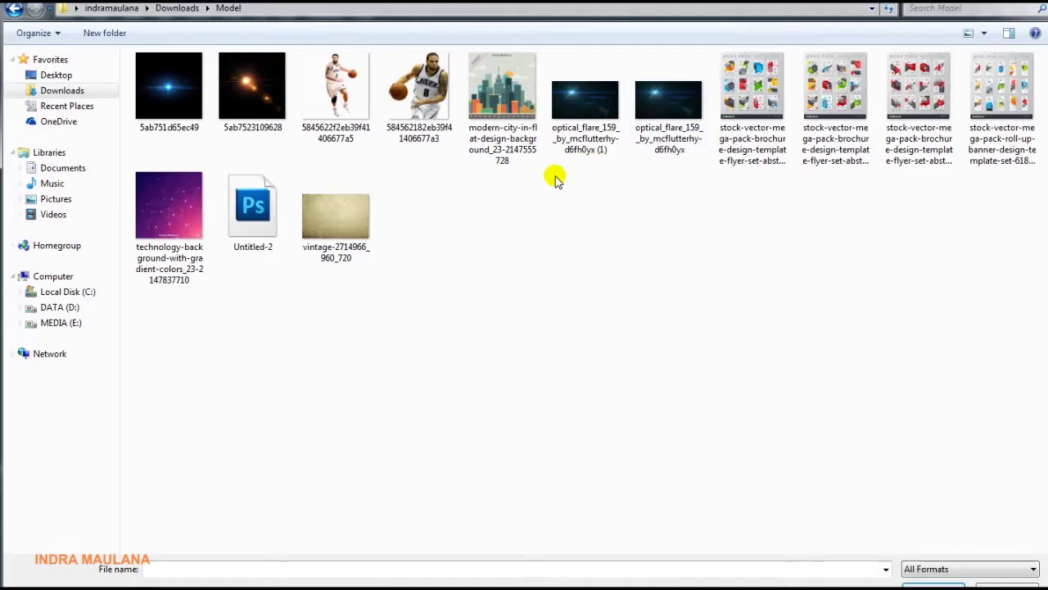
pyautogui.doubleClick(308, 219)
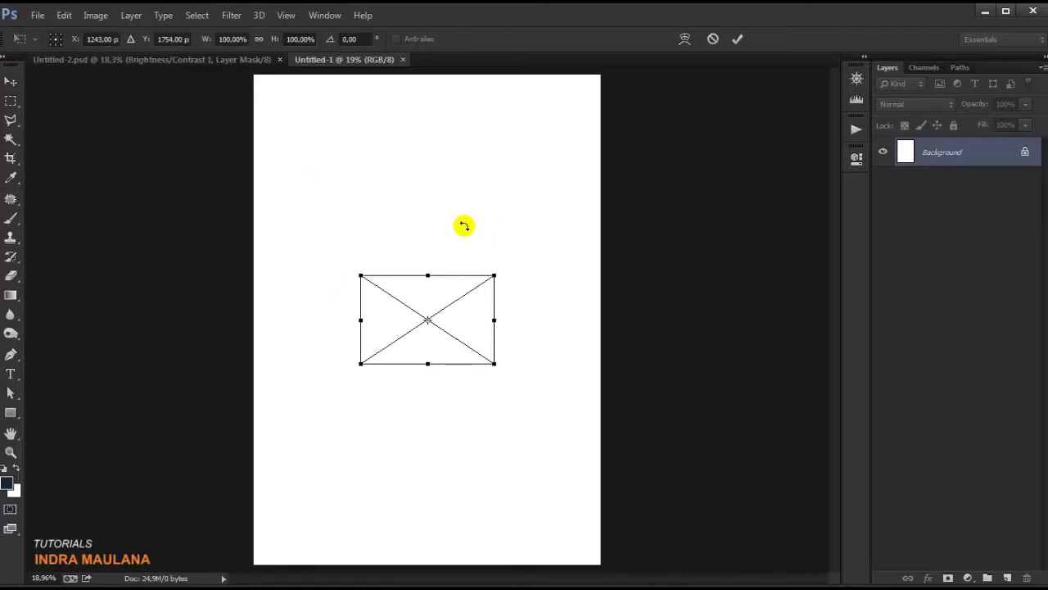
pyautogui.moveTo(503, 260); pyautogui.dragTo(519, 445)
pyautogui.moveTo(472, 252); pyautogui.dragTo(658, 95)
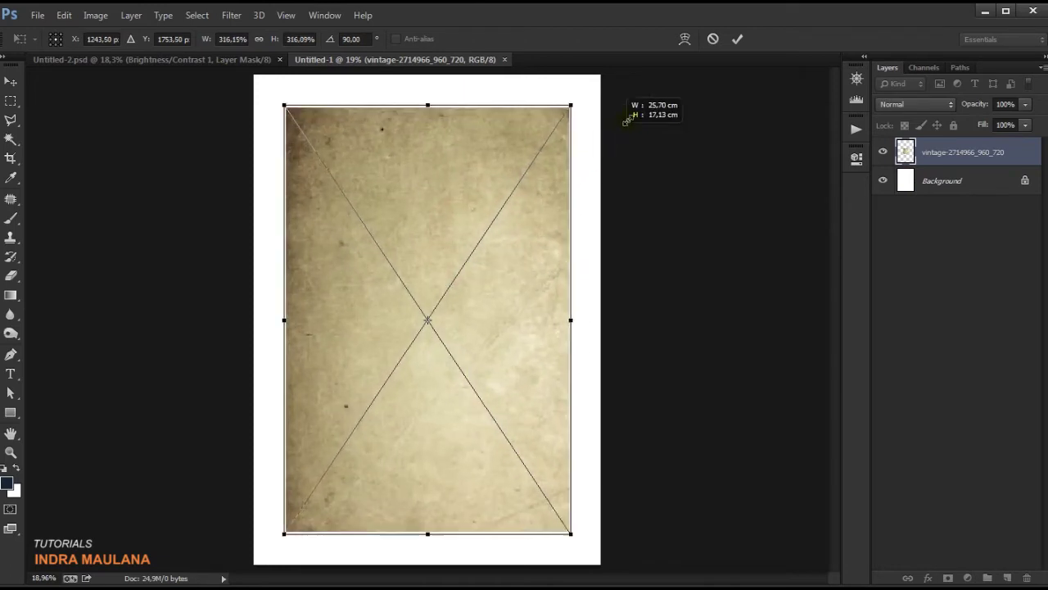
pyautogui.click(739, 41)
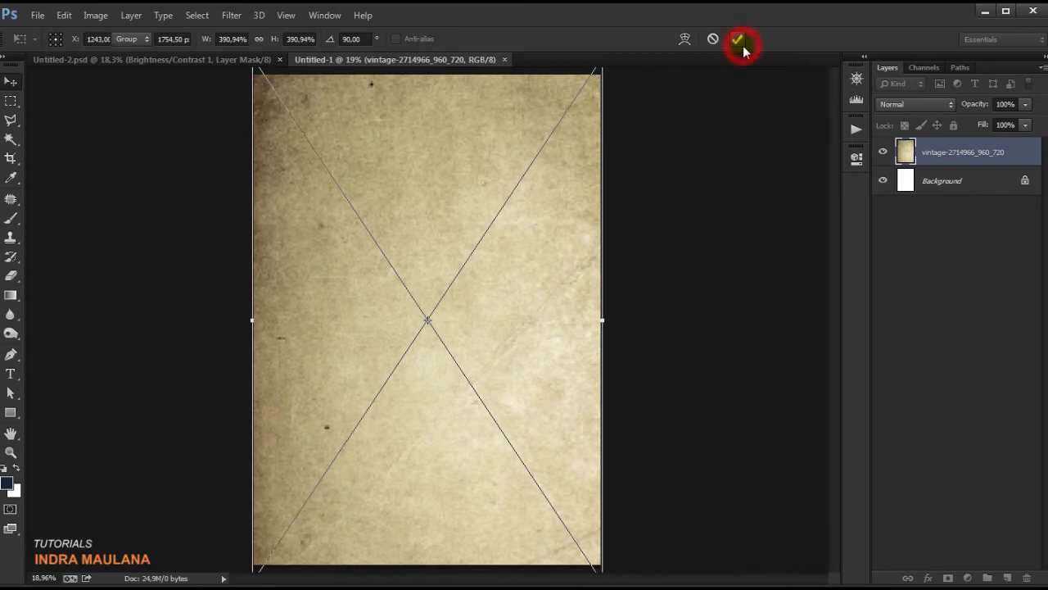
# Step: Rasterize the vintage texture layer
pyautogui.rightClick(907, 145)
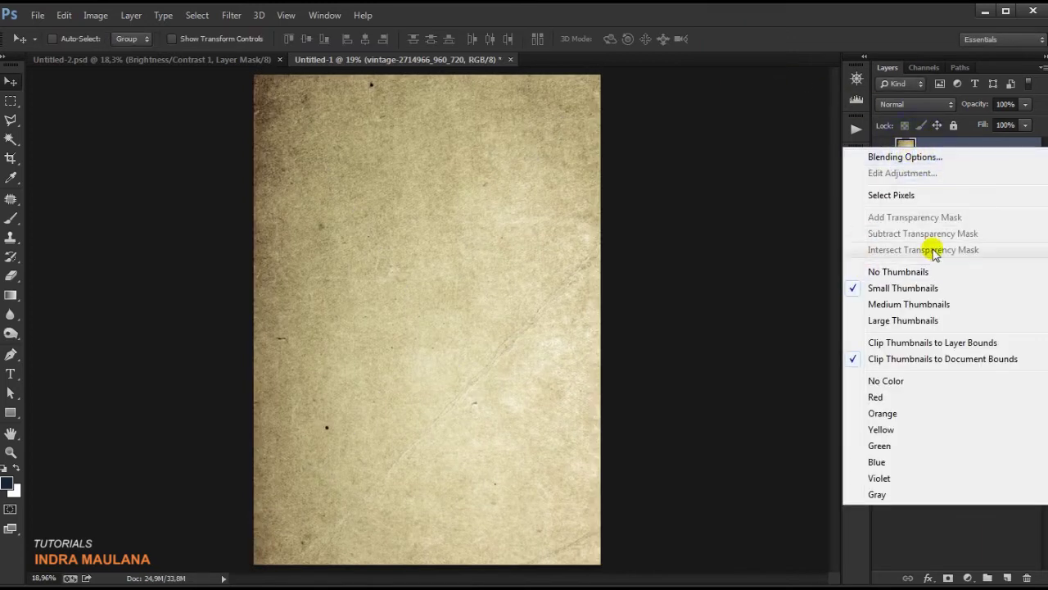
pyautogui.click(733, 211)
pyautogui.rightClick(938, 155)
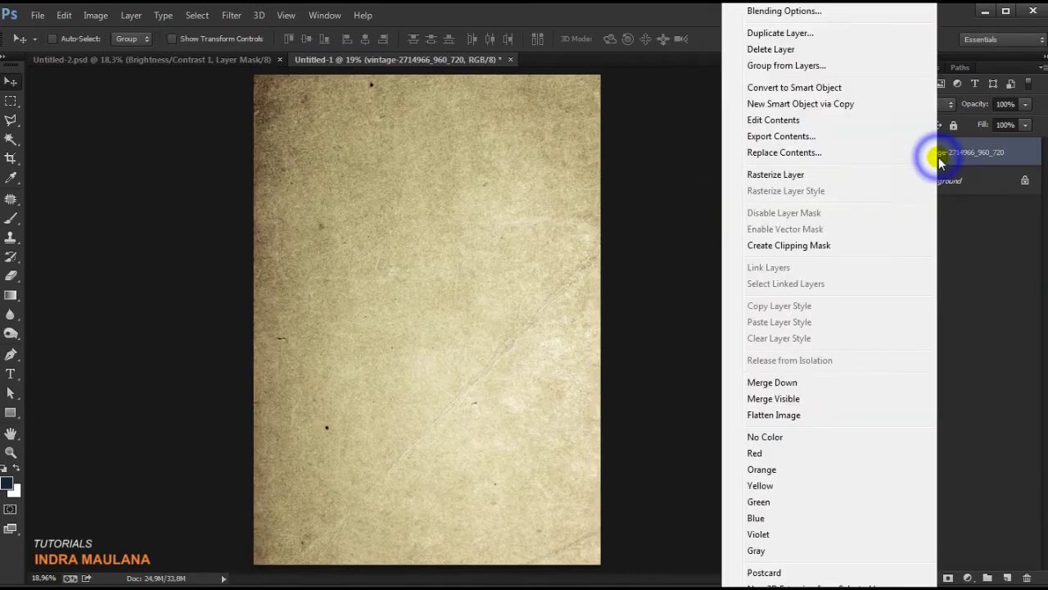
pyautogui.click(772, 174)
# Step: Set the texture layer to Luminosity blending at 30% opacity
pyautogui.click(901, 104)
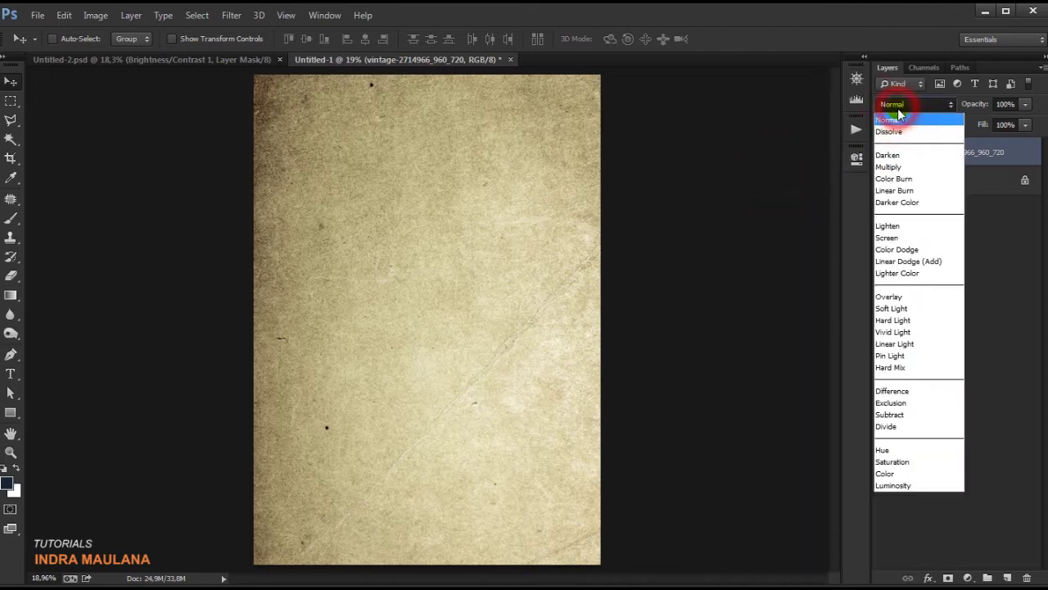
pyautogui.click(892, 485)
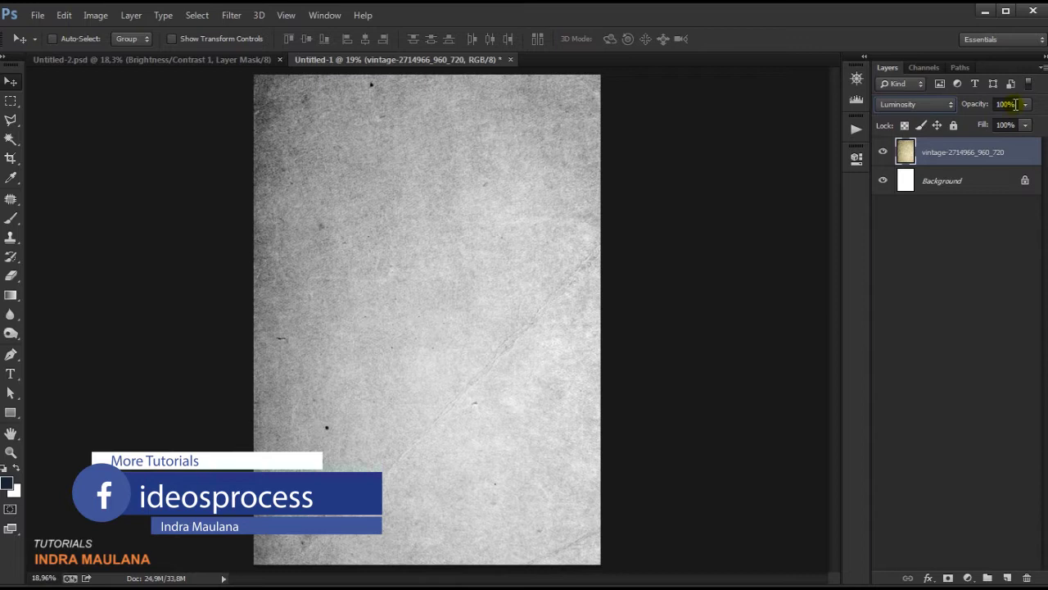
pyautogui.write('3')
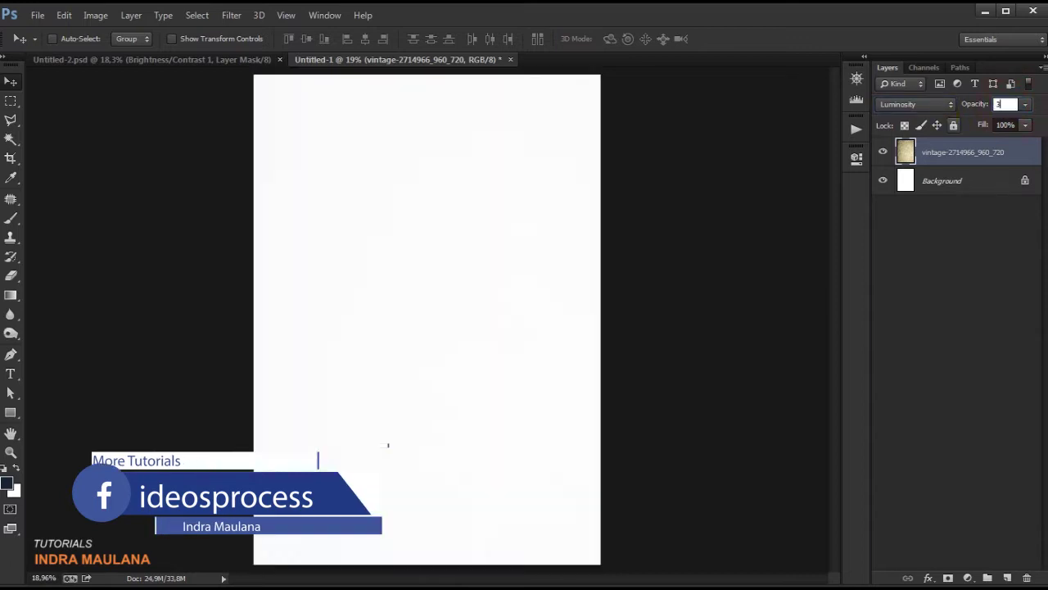
pyautogui.write('0')
pyautogui.press('Return')
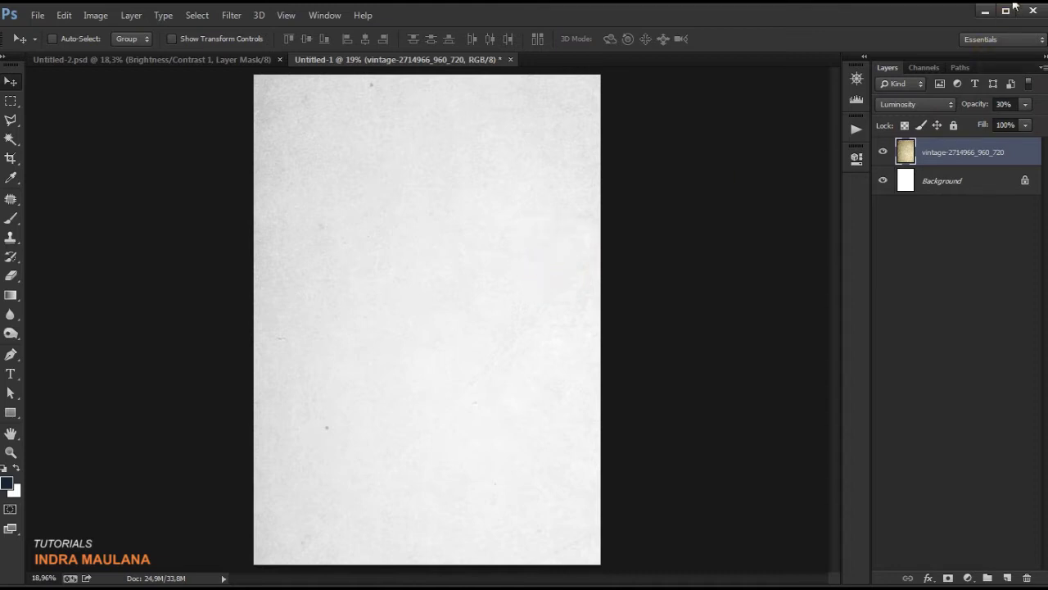
pyautogui.click(447, 177)
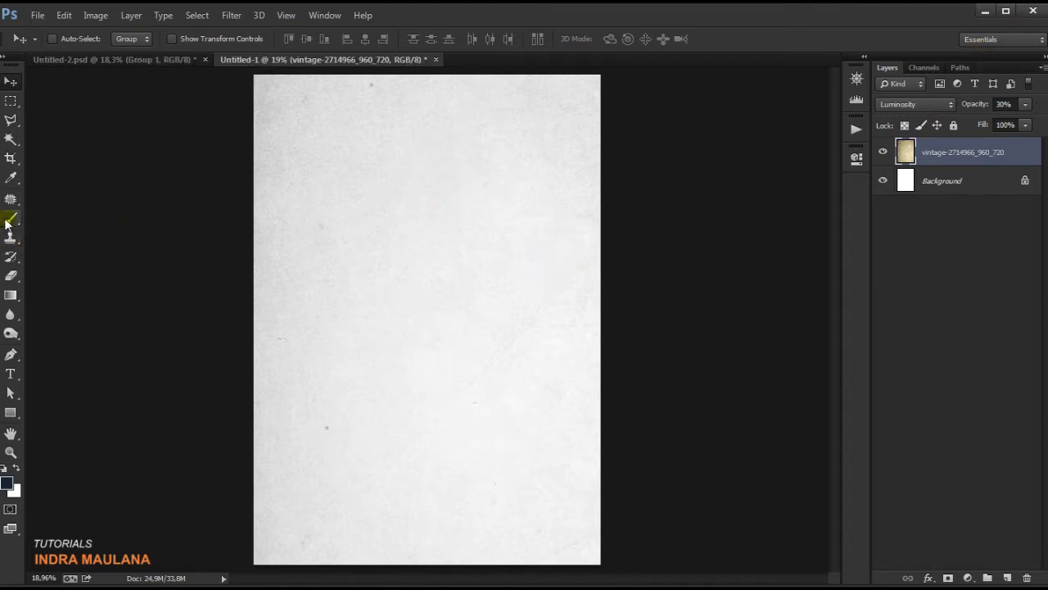
# Step: Load the 1891 shard brush tip and add an empty Layer 1 above the texture
pyautogui.click(11, 218)
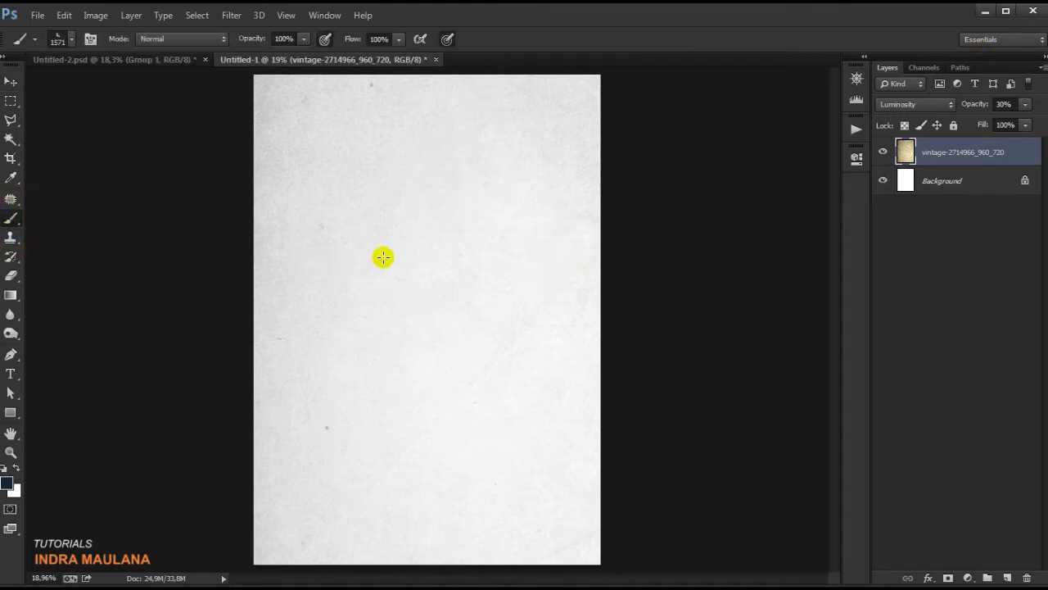
pyautogui.rightClick(433, 278)
pyautogui.scroll(-1, 504, 422)
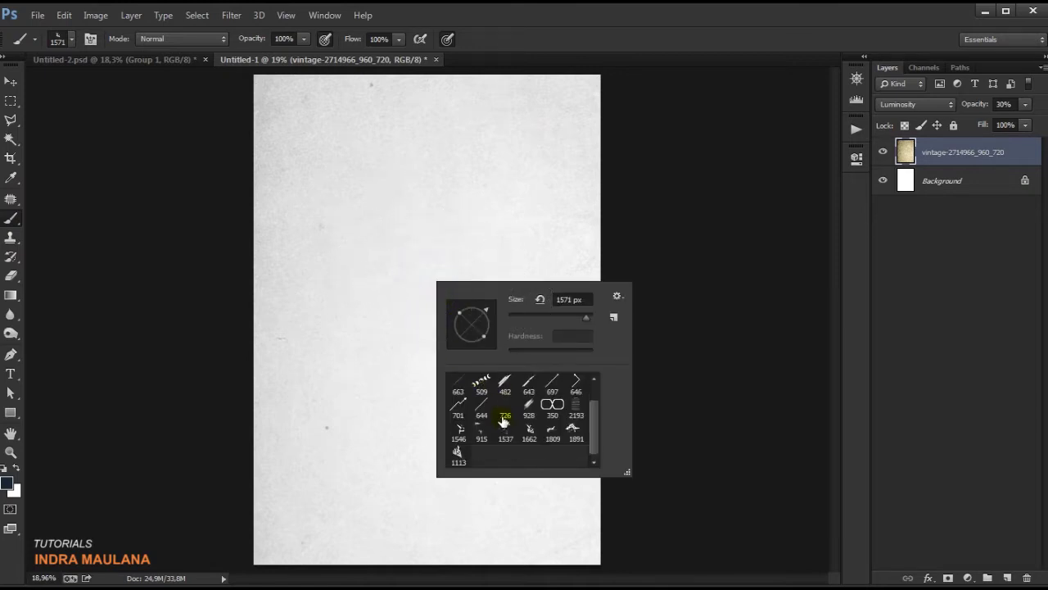
pyautogui.click(459, 435)
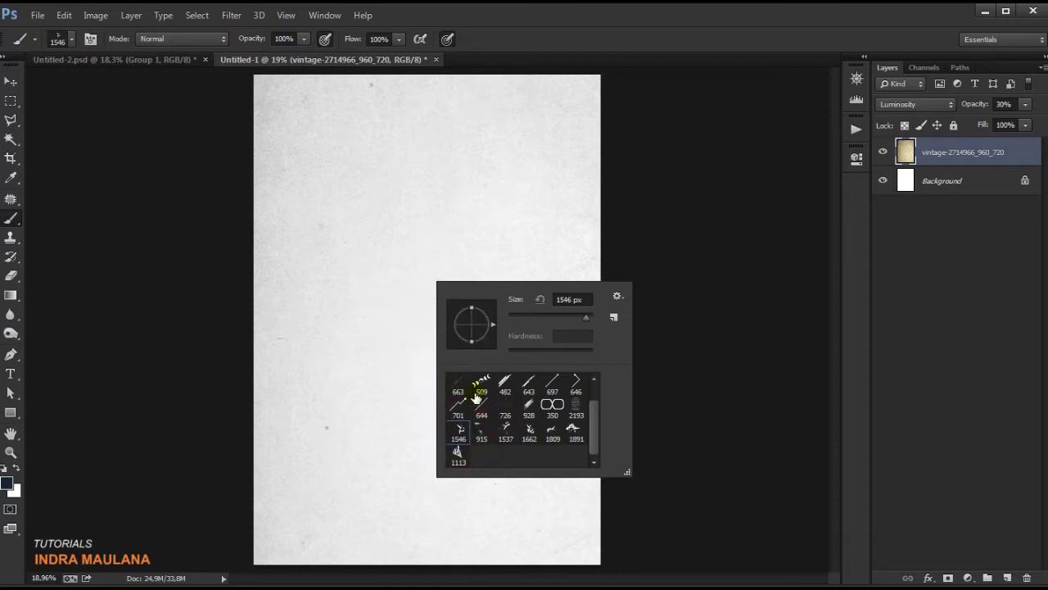
pyautogui.click(571, 430)
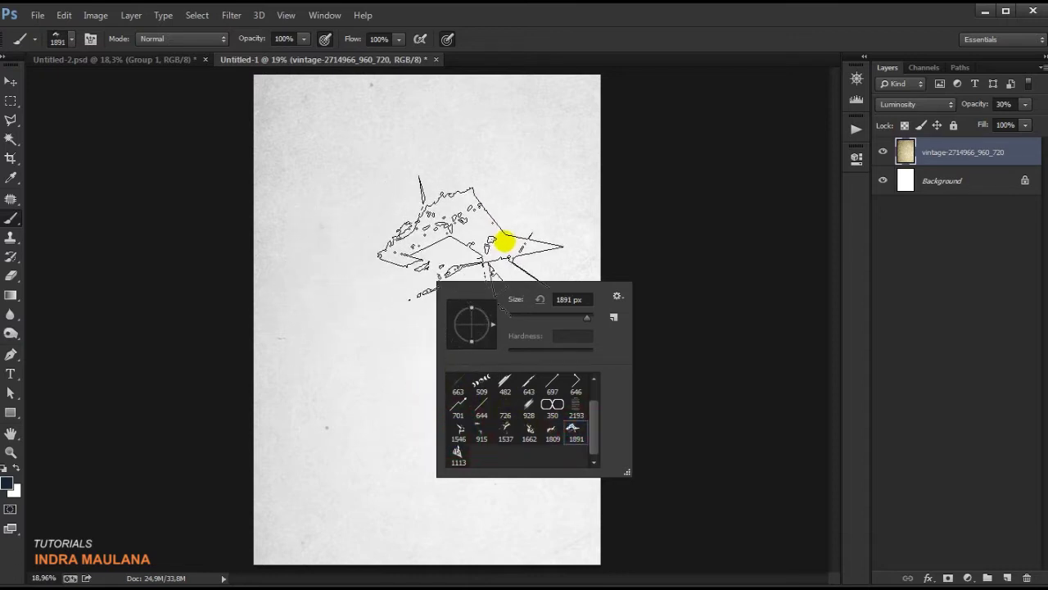
pyautogui.click(509, 240)
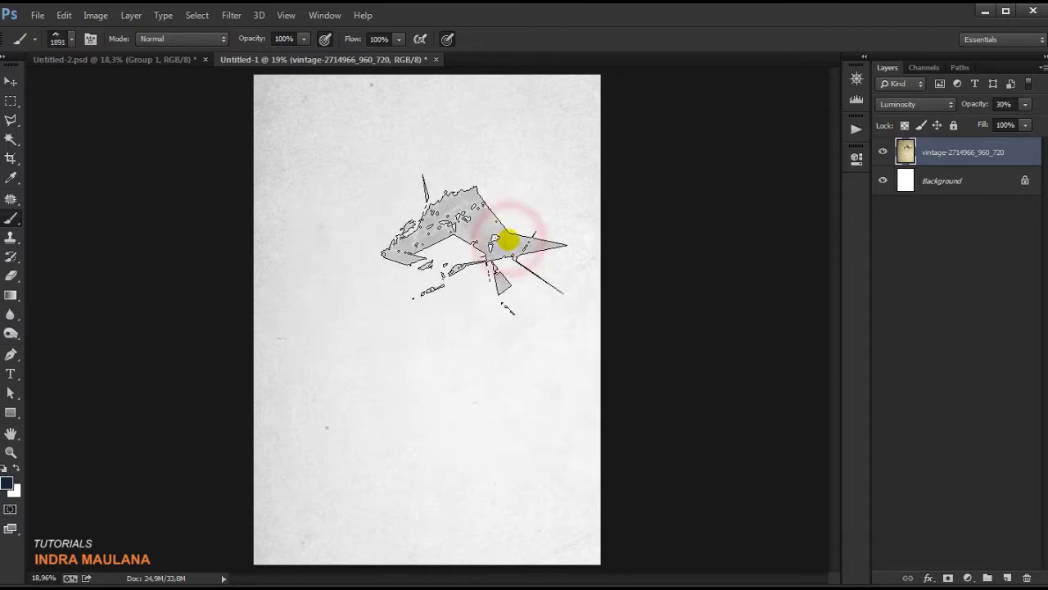
pyautogui.click(1006, 579)
# Step: Stamp navy shards in the centre of Layer 1, then switch to the 915 brush tip
pyautogui.click(464, 284)
pyautogui.click(465, 283)
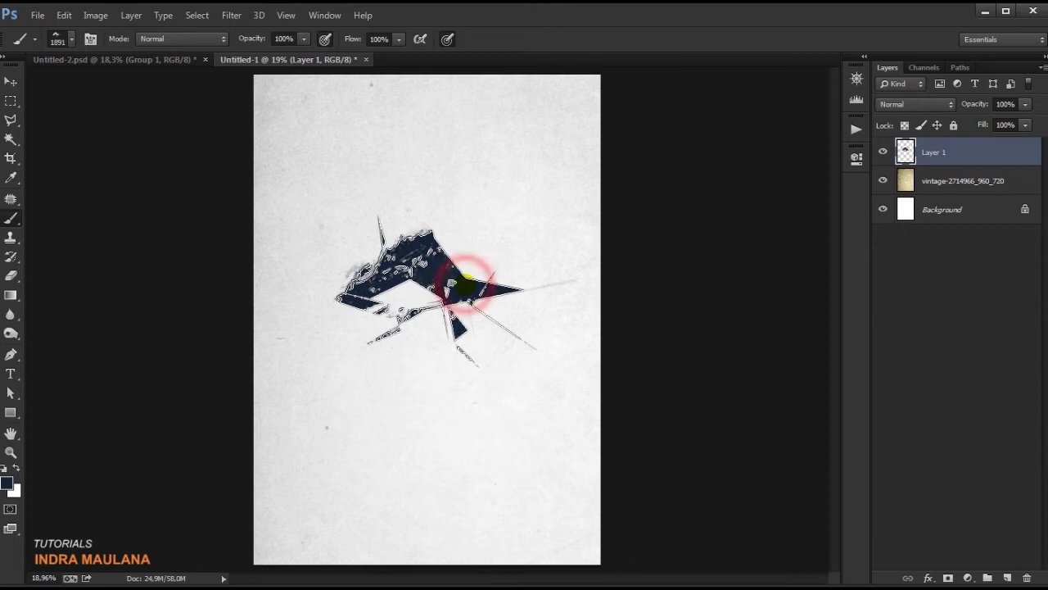
pyautogui.click(480, 330)
pyautogui.rightClick(482, 329)
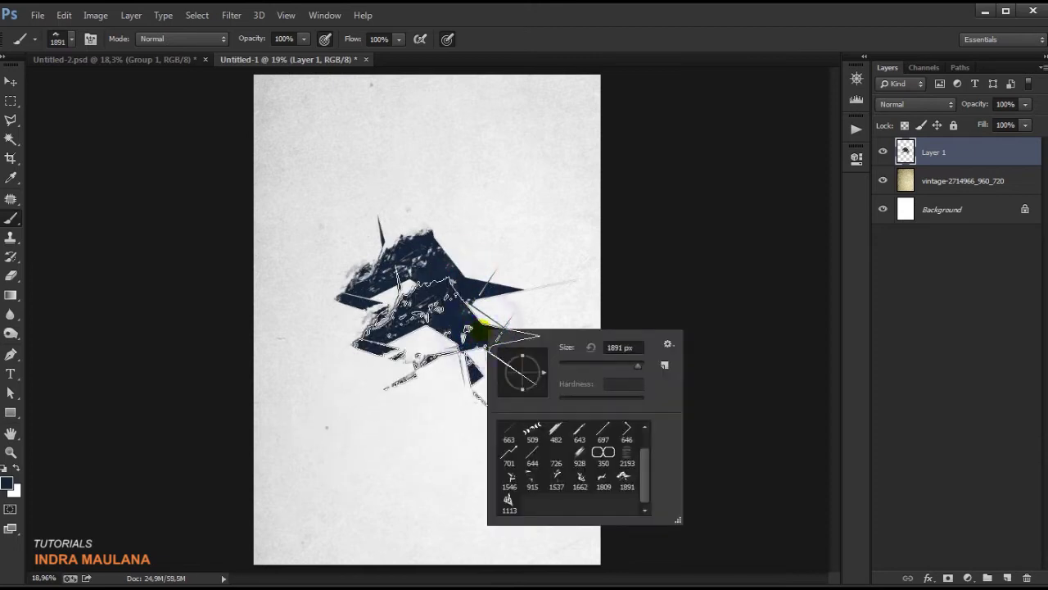
pyautogui.click(509, 499)
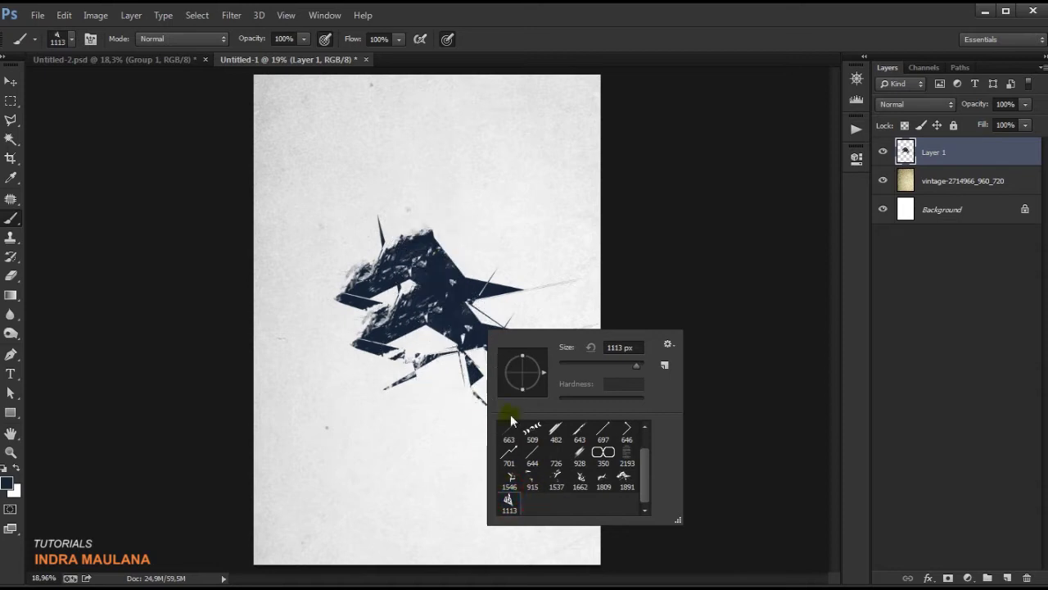
pyautogui.click(533, 478)
pyautogui.press('Return')
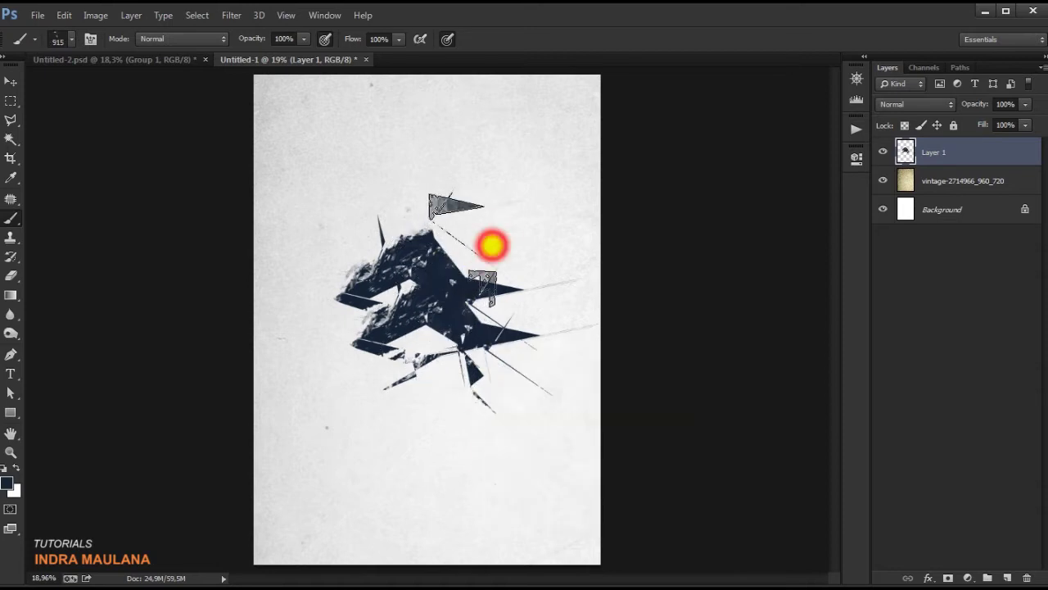
# Step: Stamp more dark shards above the main shape and toward the upper right
pyautogui.click(492, 245)
pyautogui.rightClick(480, 299)
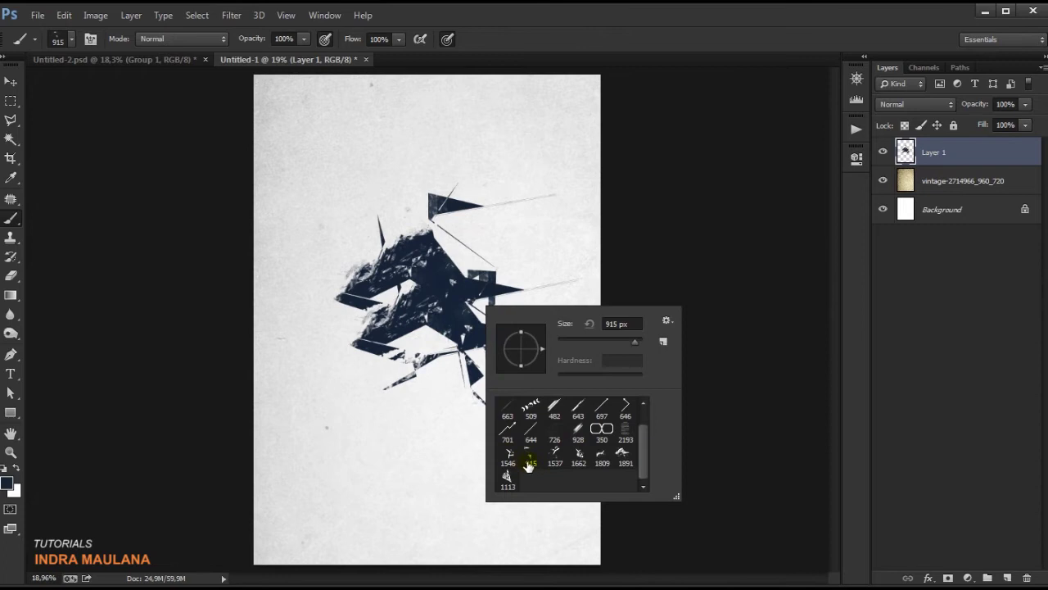
pyautogui.click(442, 227)
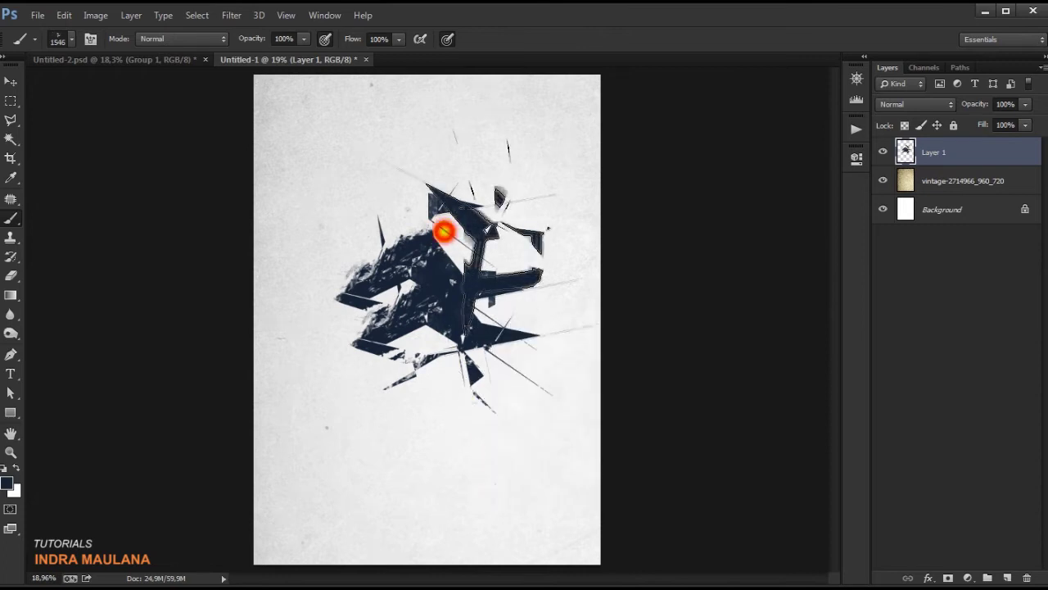
pyautogui.click(478, 191)
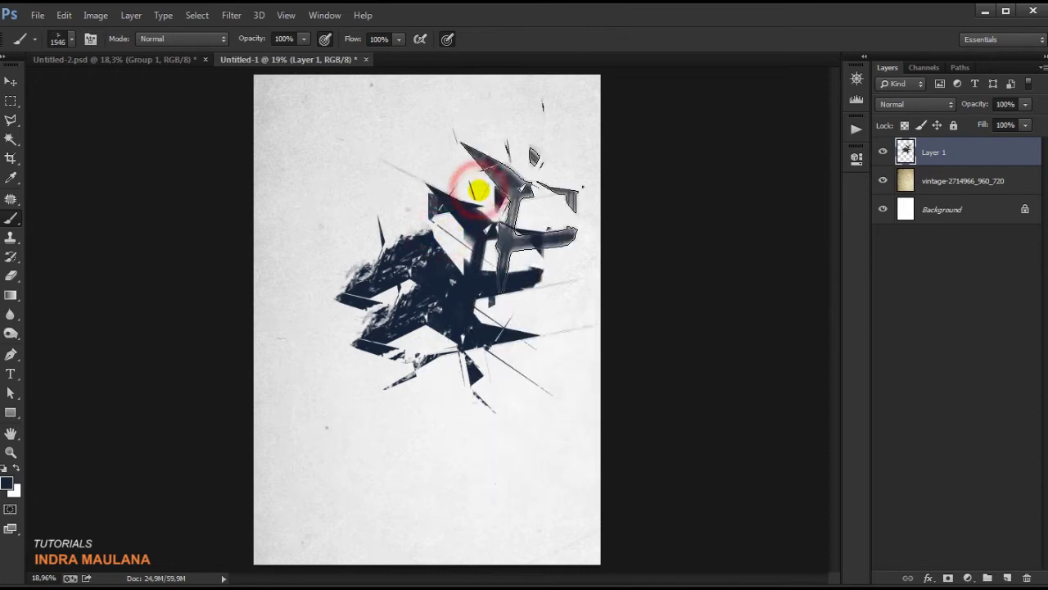
pyautogui.click(478, 191)
pyautogui.click(393, 205)
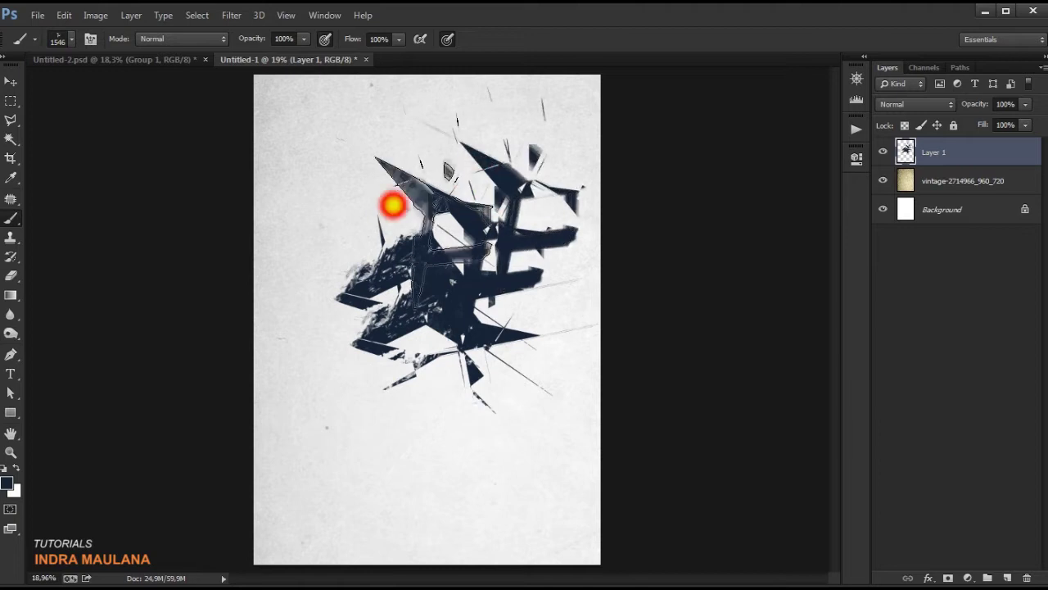
# Step: Stamp large 1809-brush shard clusters at the lower left and on the figure
pyautogui.rightClick(409, 283)
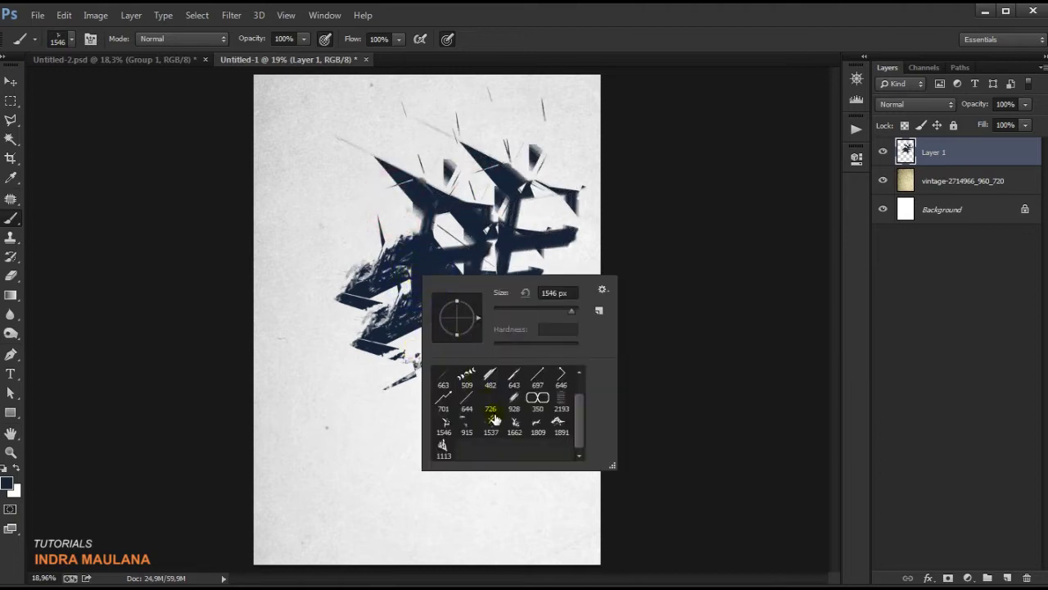
pyautogui.click(538, 426)
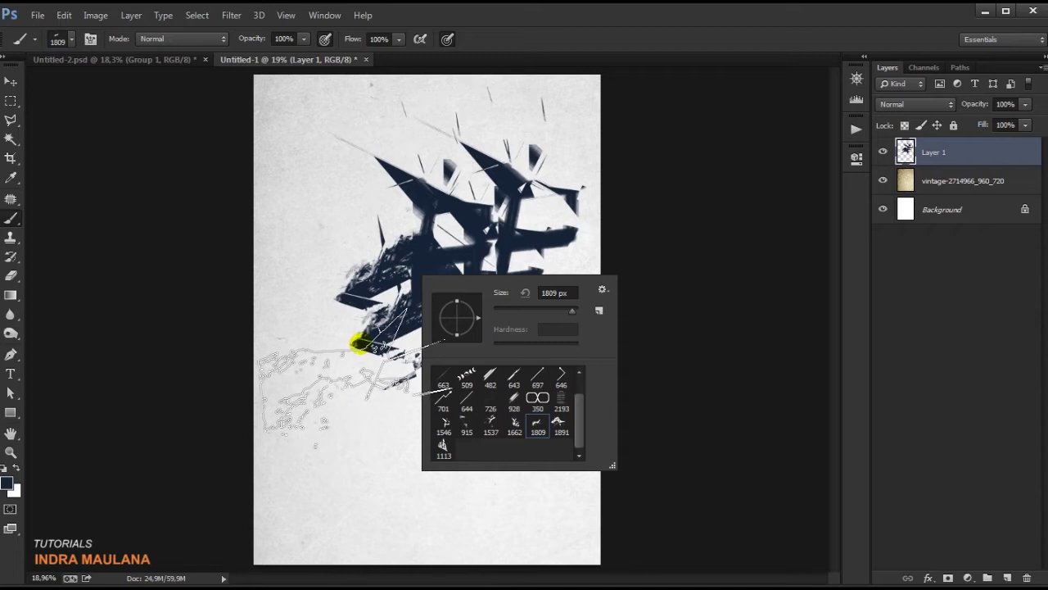
pyautogui.click(347, 370)
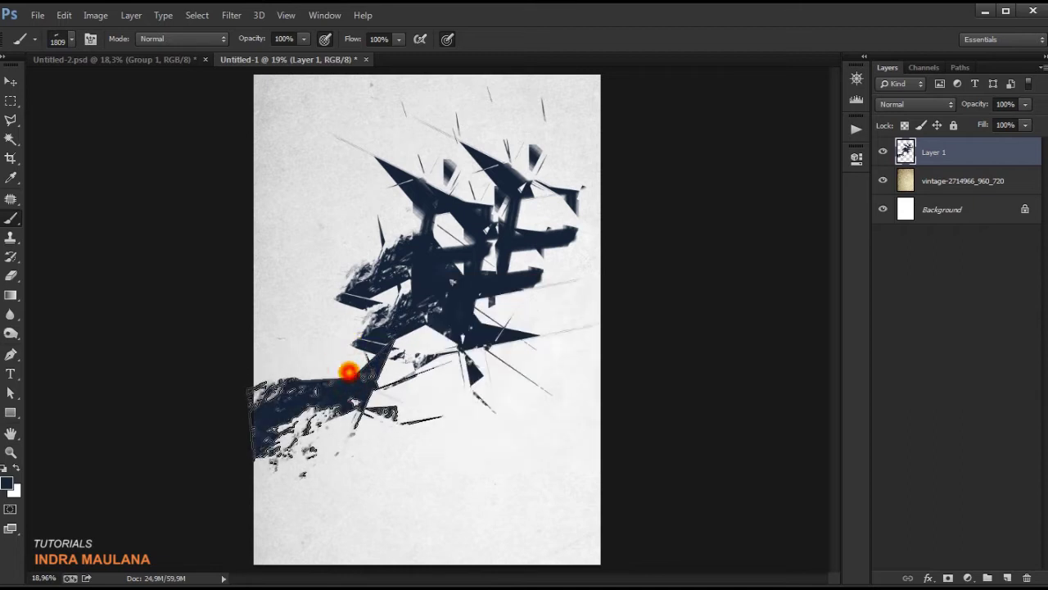
pyautogui.click(484, 321)
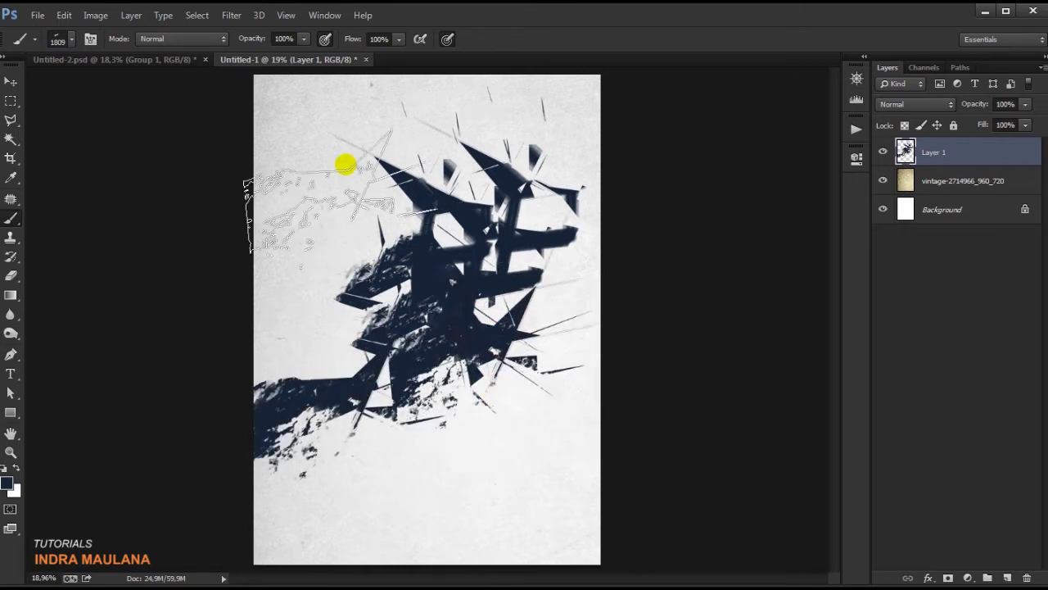
# Step: Show the Brush settings panel as a floating panel beside the canvas
pyautogui.click(312, 15)
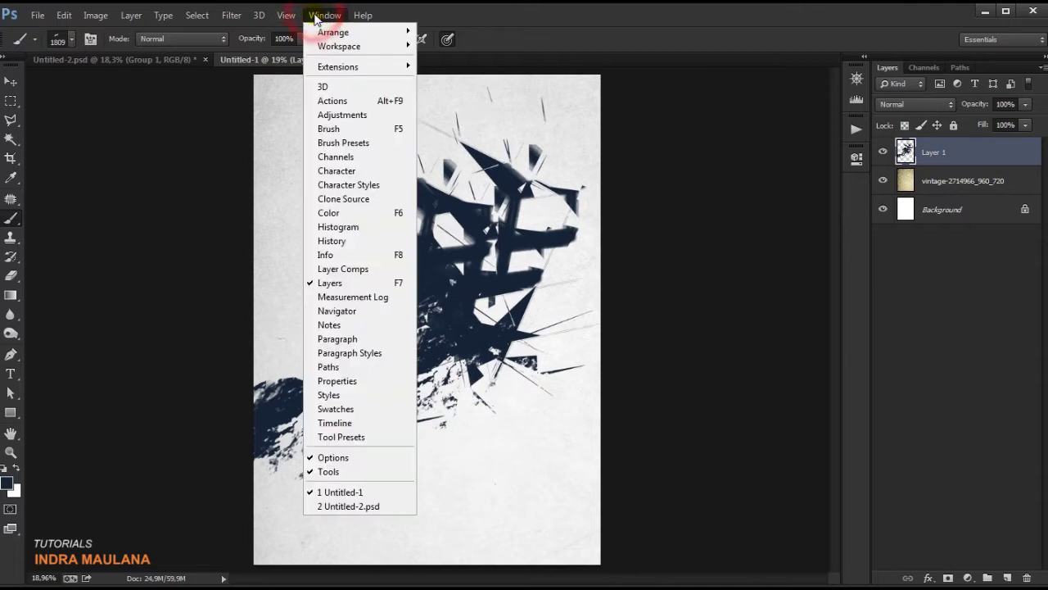
pyautogui.click(363, 129)
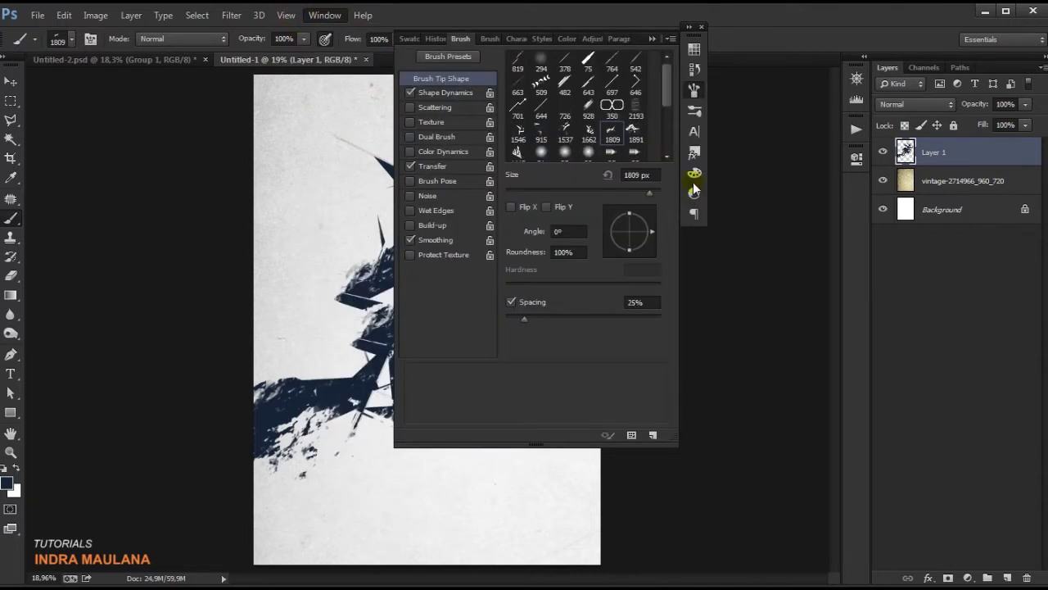
pyautogui.moveTo(461, 39); pyautogui.dragTo(751, 196)
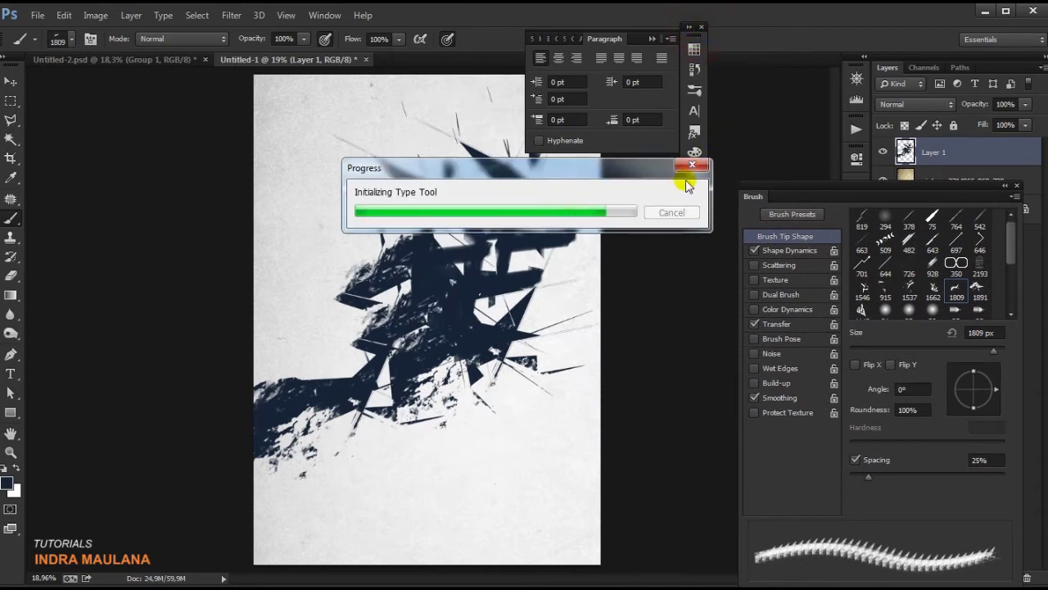
pyautogui.moveTo(761, 195); pyautogui.dragTo(613, 51)
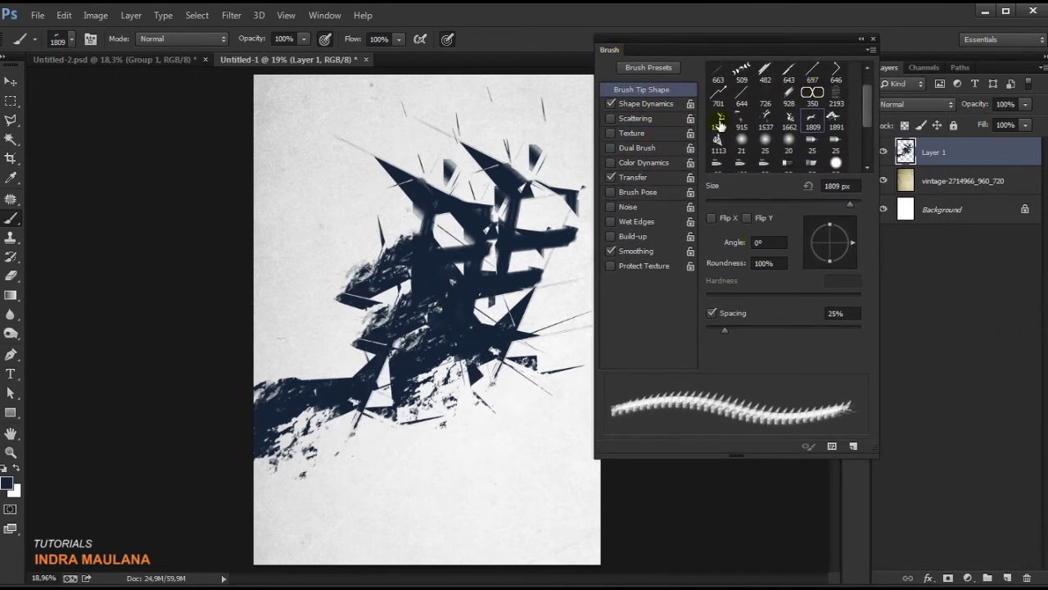
# Step: Stamp 1662-brush shards, including rotated ones, across the centre and right edge
pyautogui.click(790, 120)
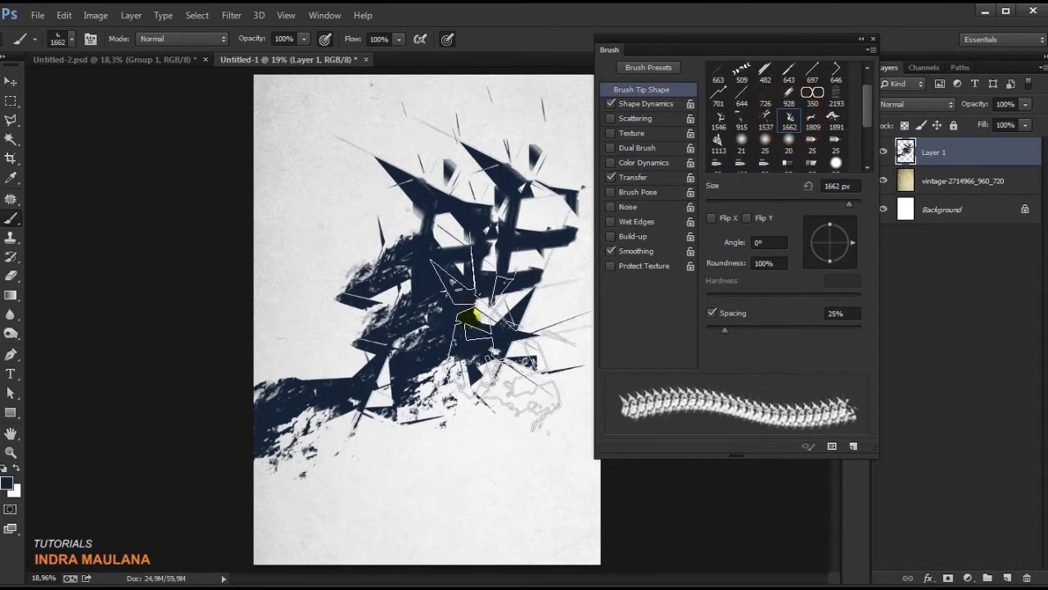
pyautogui.click(483, 353)
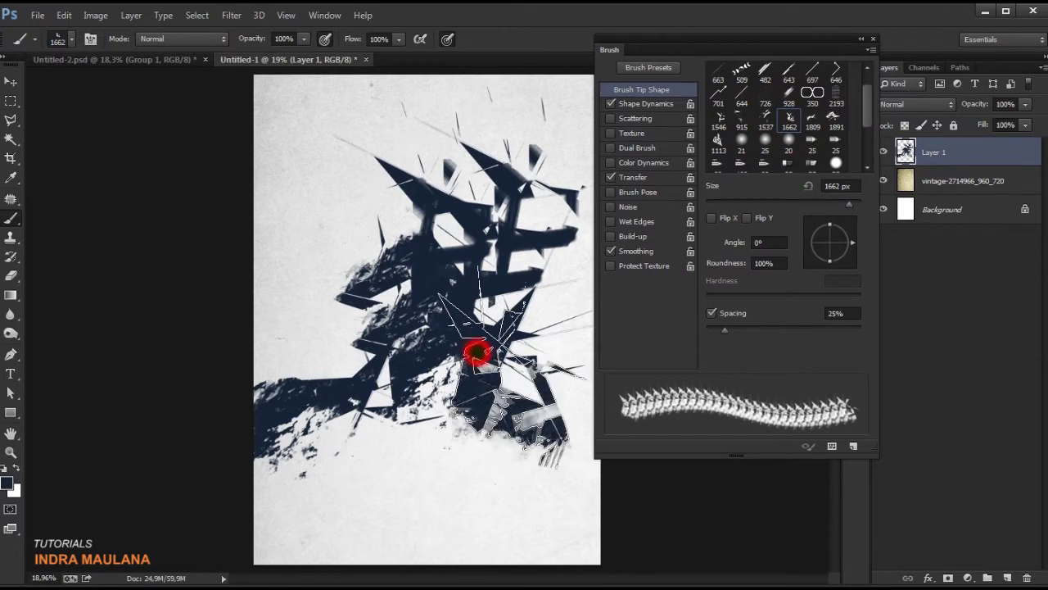
pyautogui.moveTo(852, 239)
pyautogui.mouseDown()
pyautogui.moveTo(850, 202)
pyautogui.moveTo(810, 234)
pyautogui.mouseUp()
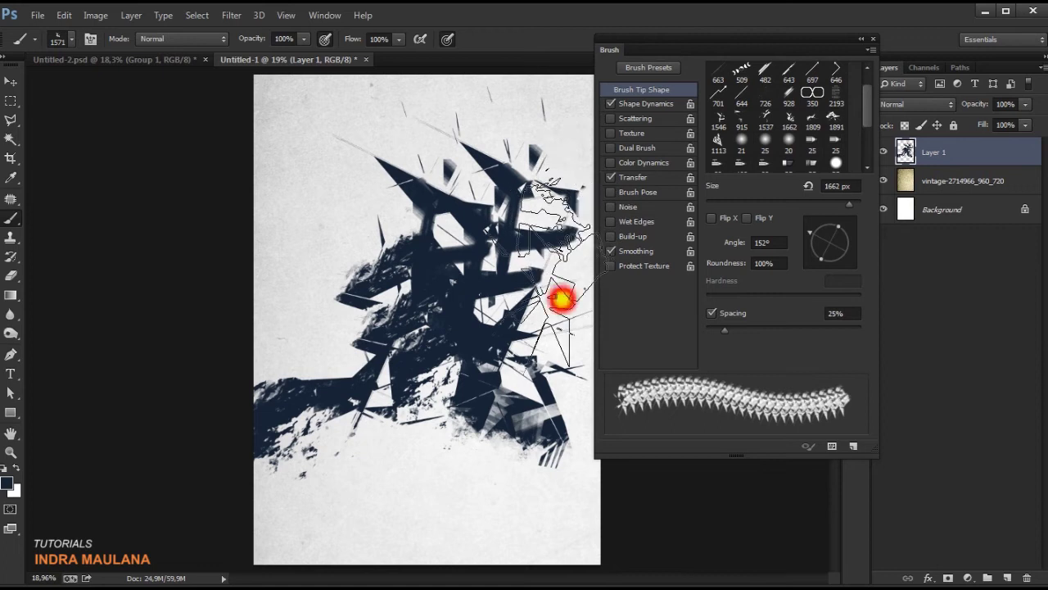
pyautogui.click(562, 300)
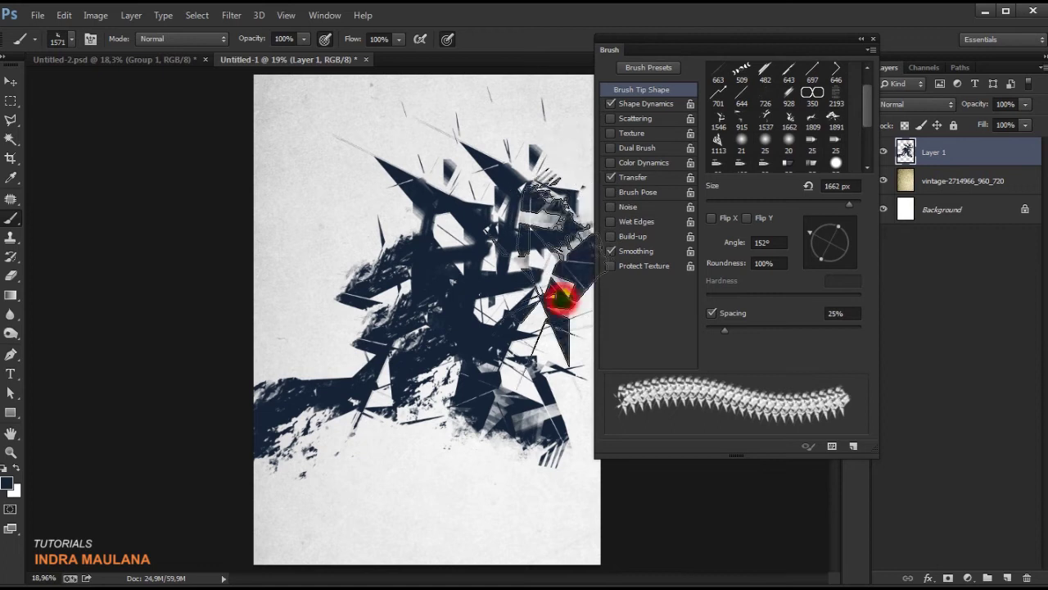
pyautogui.click(529, 324)
pyautogui.click(484, 316)
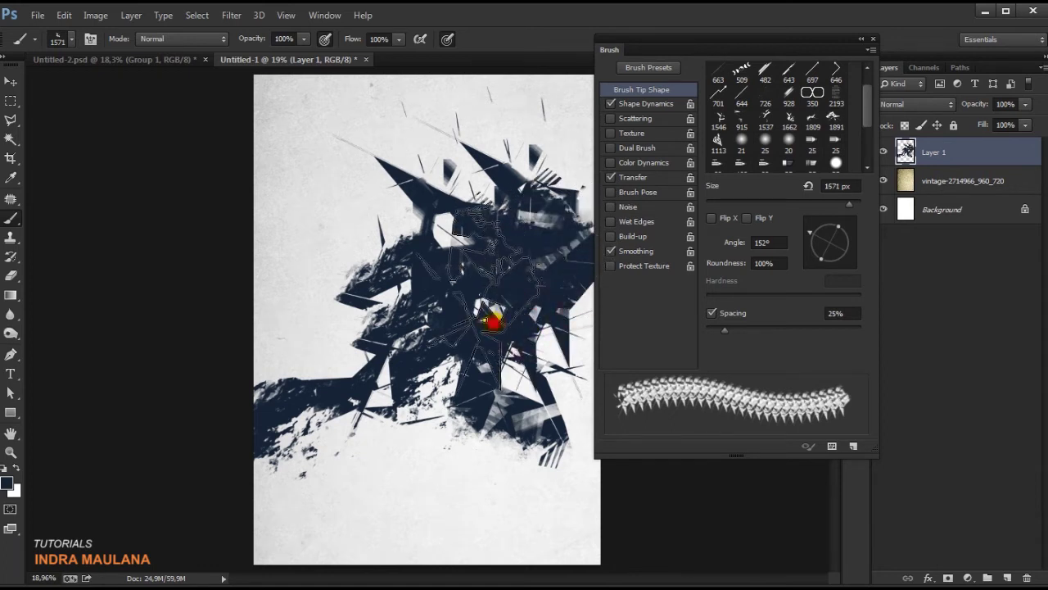
pyautogui.click(553, 491)
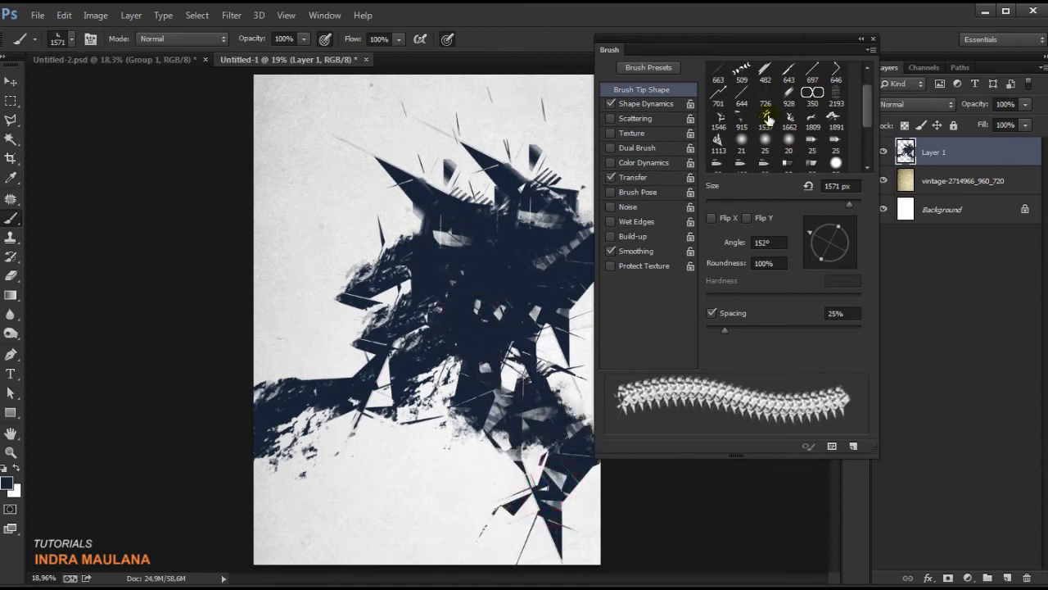
# Step: Stamp 1537-brush shards around the bottom, adding lighter shards at the lower right
pyautogui.click(766, 119)
pyautogui.click(419, 475)
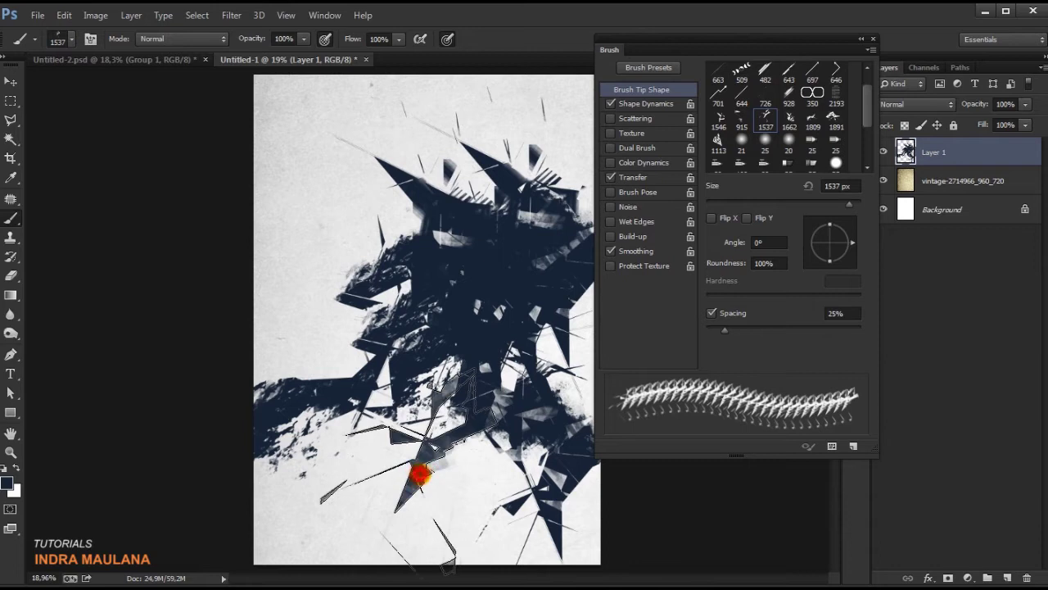
pyautogui.click(383, 459)
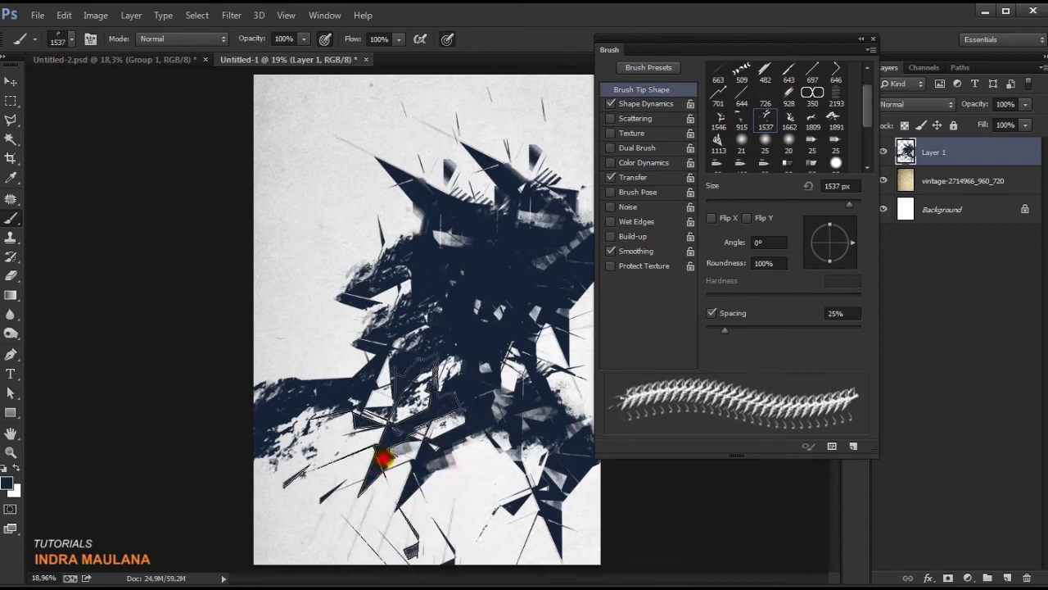
pyautogui.click(473, 496)
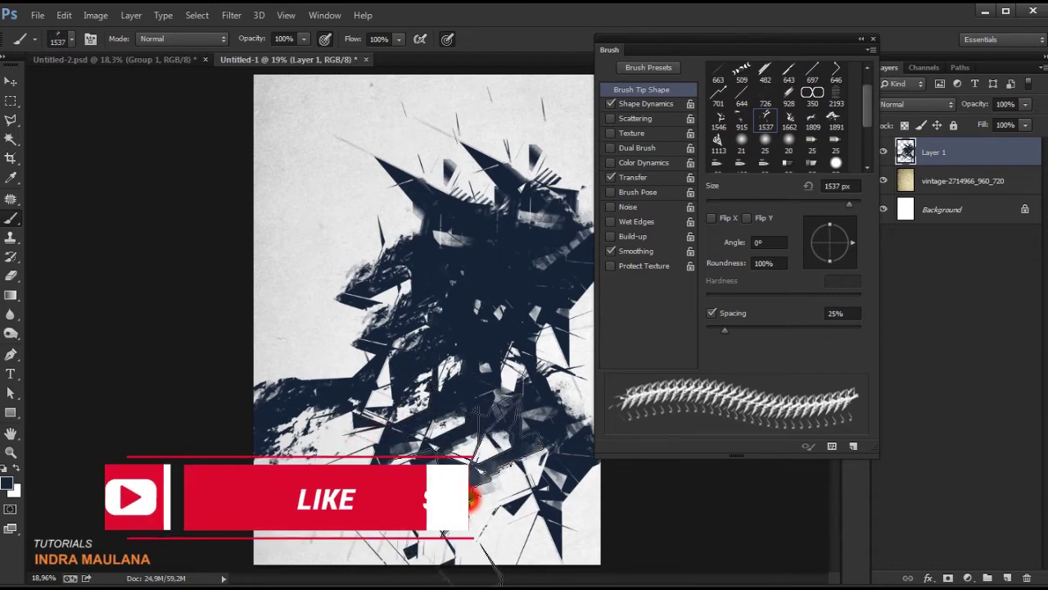
pyautogui.click(873, 39)
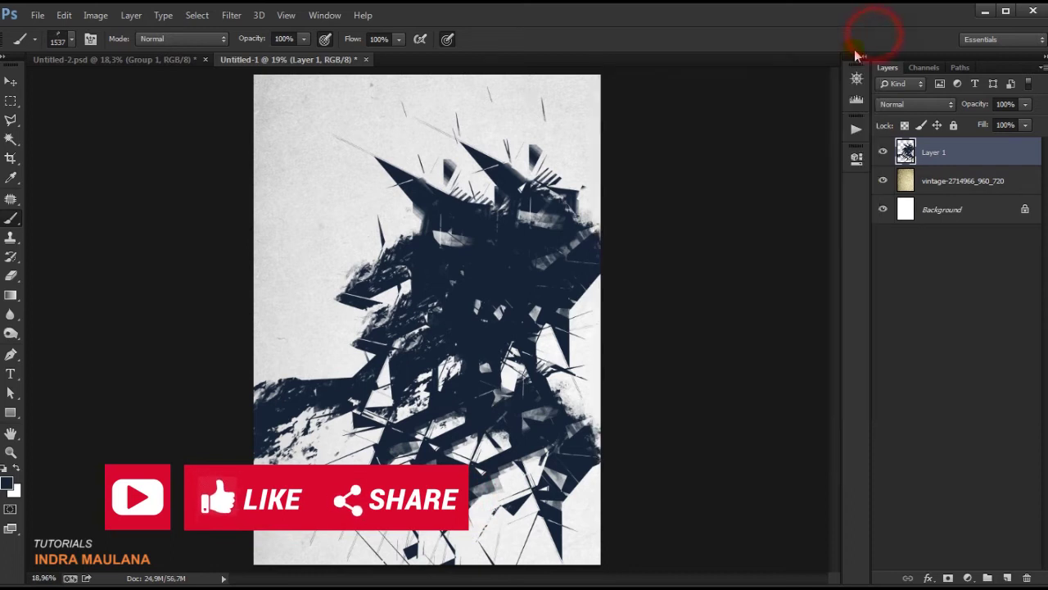
pyautogui.click(555, 485)
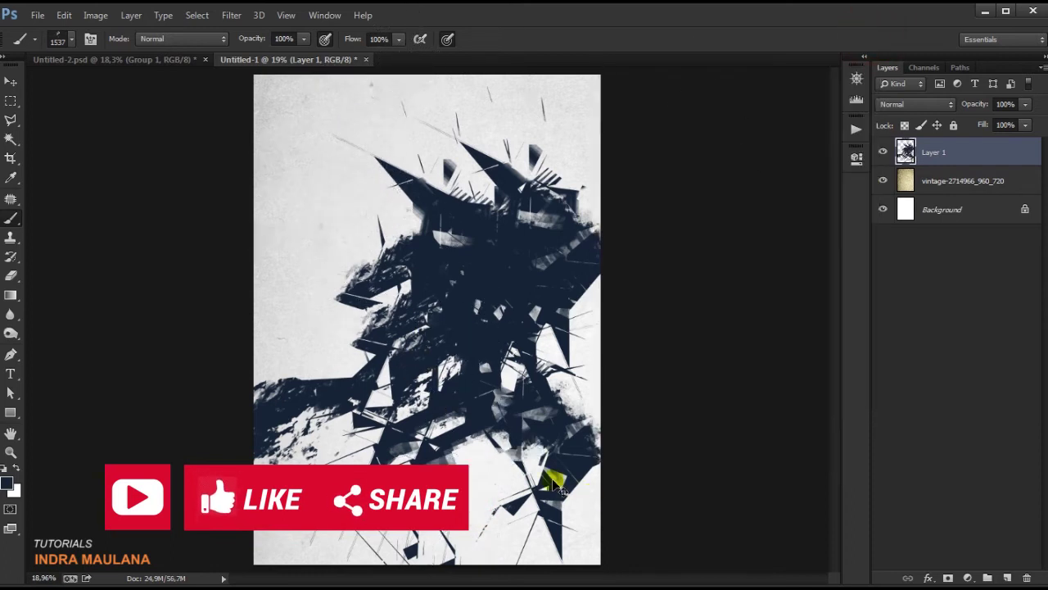
pyautogui.click(534, 459)
# Step: Add one more dark shard and shift the Layer 1 artwork up and slightly right
pyautogui.scroll(-1, 440, 433)
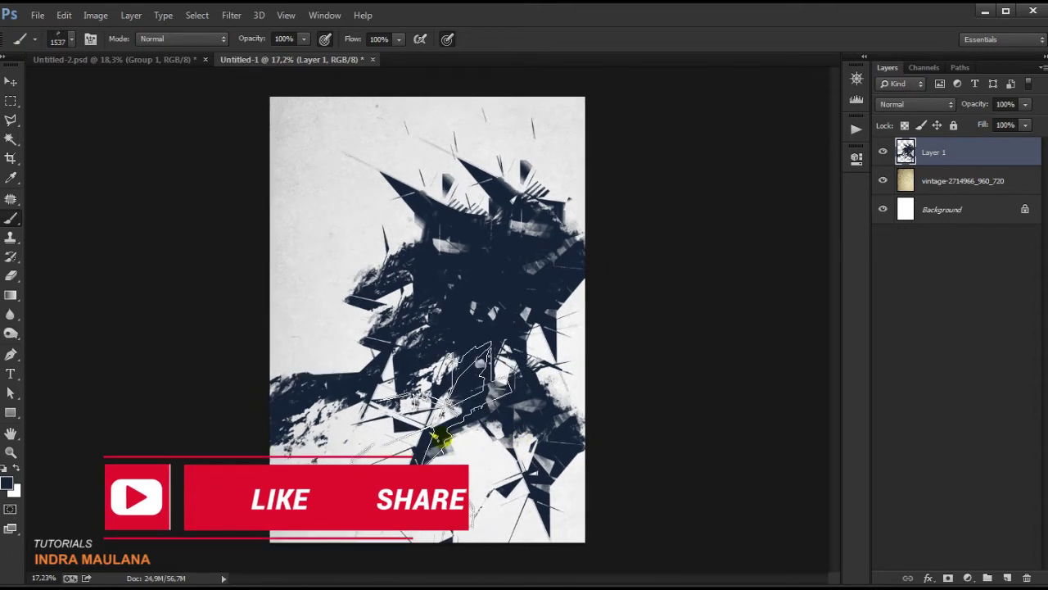
pyautogui.scroll(2, 439, 432)
pyautogui.click(477, 291)
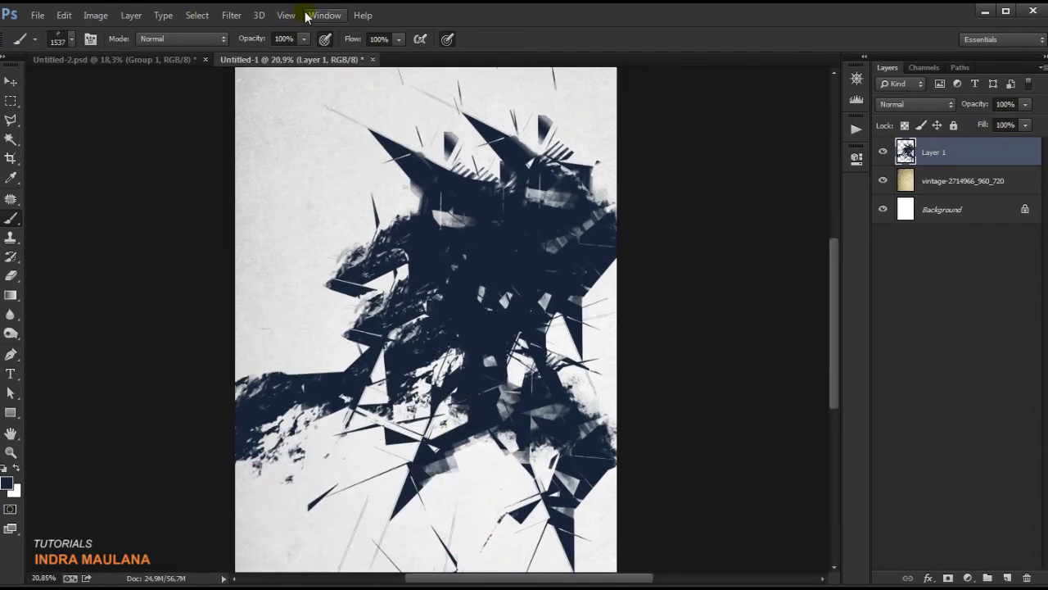
pyautogui.click(11, 83)
pyautogui.moveTo(558, 329); pyautogui.dragTo(555, 272)
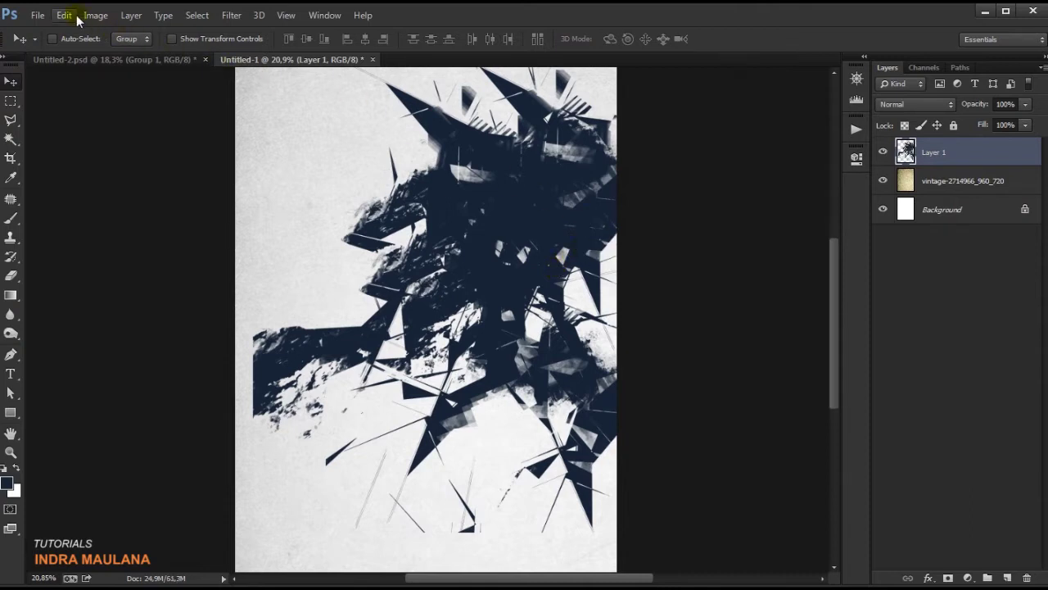
pyautogui.click(38, 15)
# Step: Place the Brooklyn player photo and enlarge it over the shard artwork
pyautogui.click(78, 256)
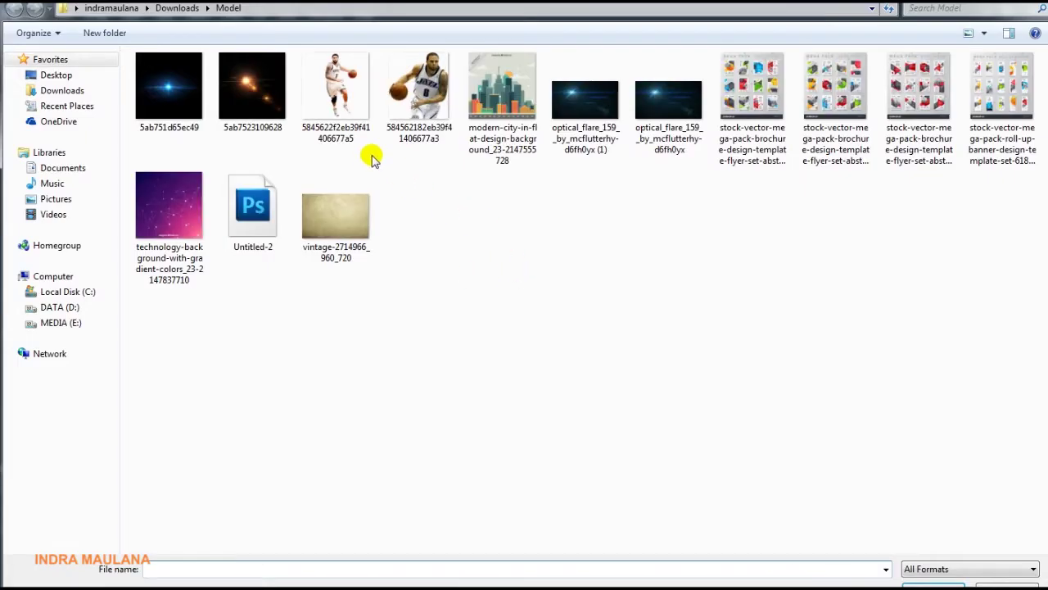
pyautogui.doubleClick(337, 103)
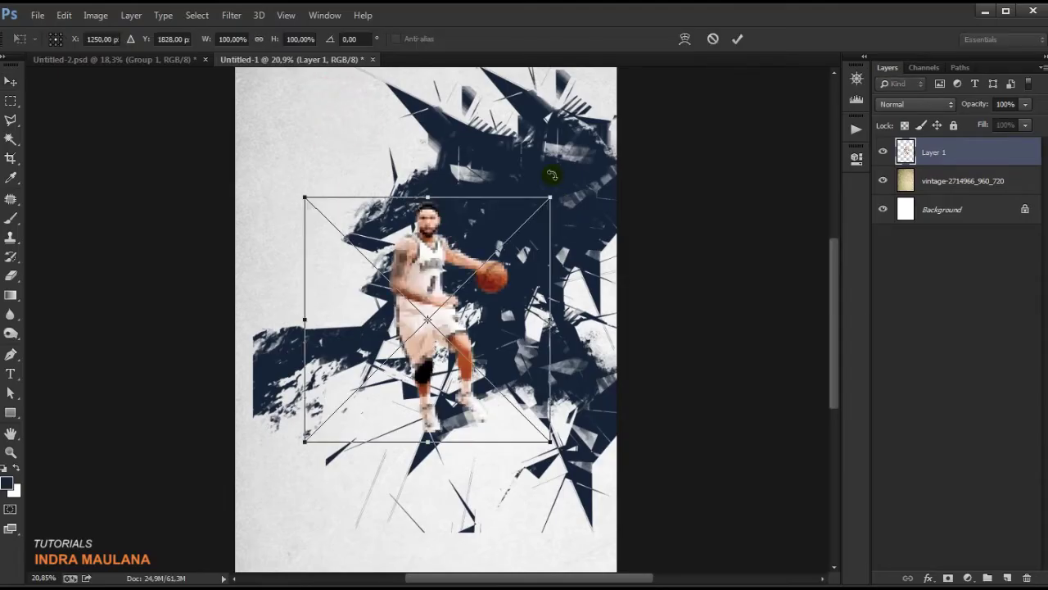
pyautogui.moveTo(551, 200); pyautogui.dragTo(717, 33)
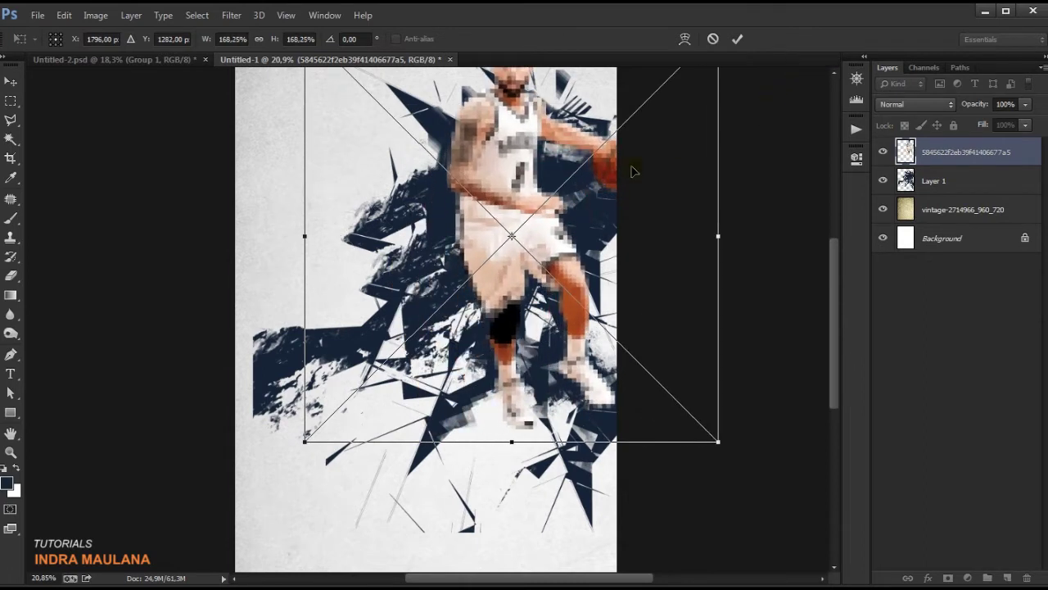
pyautogui.moveTo(565, 199); pyautogui.dragTo(570, 280)
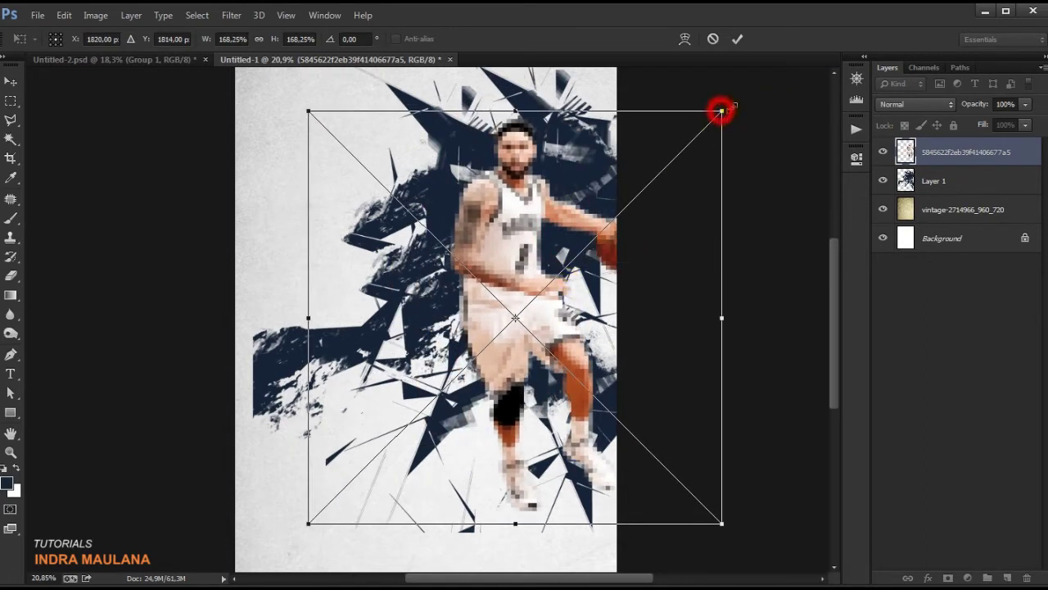
pyautogui.moveTo(721, 110); pyautogui.dragTo(761, 69)
pyautogui.hotkey('ctrl', '-')
pyautogui.moveTo(549, 295)
pyautogui.mouseDown()
pyautogui.moveTo(528, 285)
pyautogui.moveTo(508, 312)
pyautogui.mouseUp()
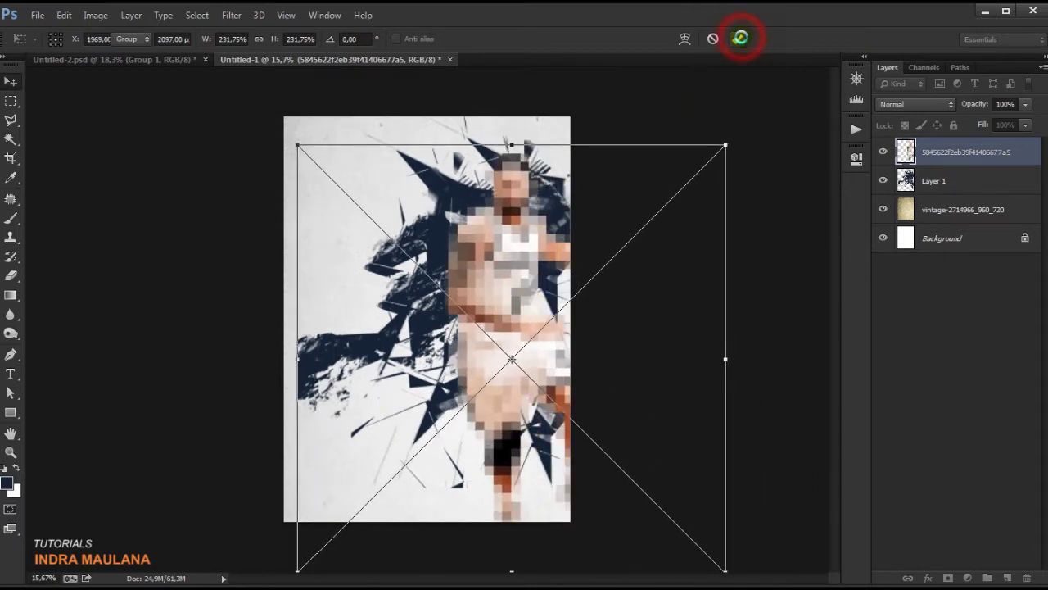
pyautogui.click(740, 38)
# Step: Clip the player photo to the shard layer and nudge it slightly right and down
pyautogui.scroll(2, 541, 231)
pyautogui.moveTo(537, 231); pyautogui.dragTo(527, 237)
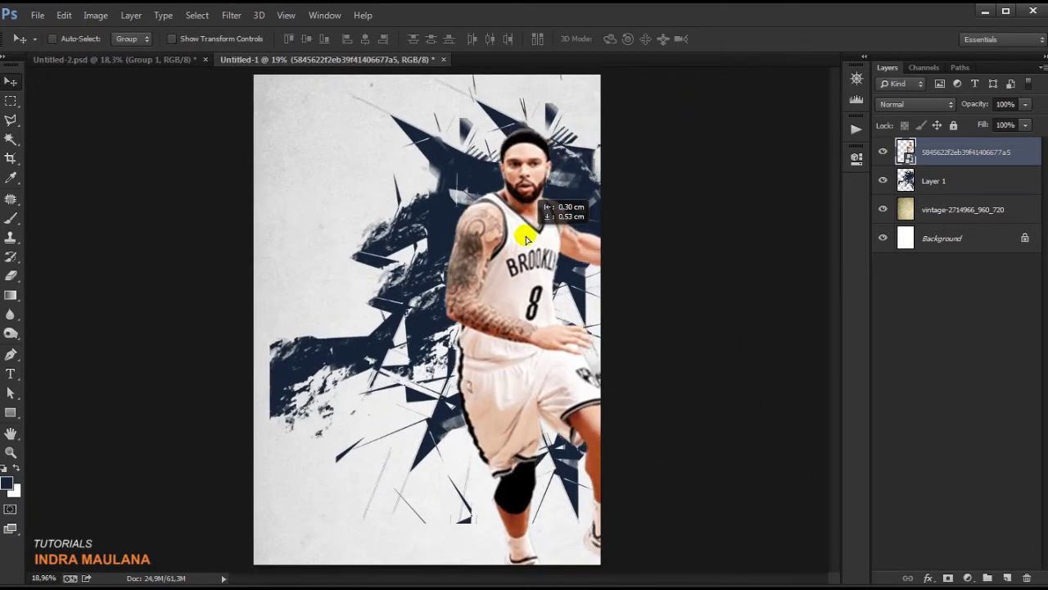
pyautogui.rightClick(972, 156)
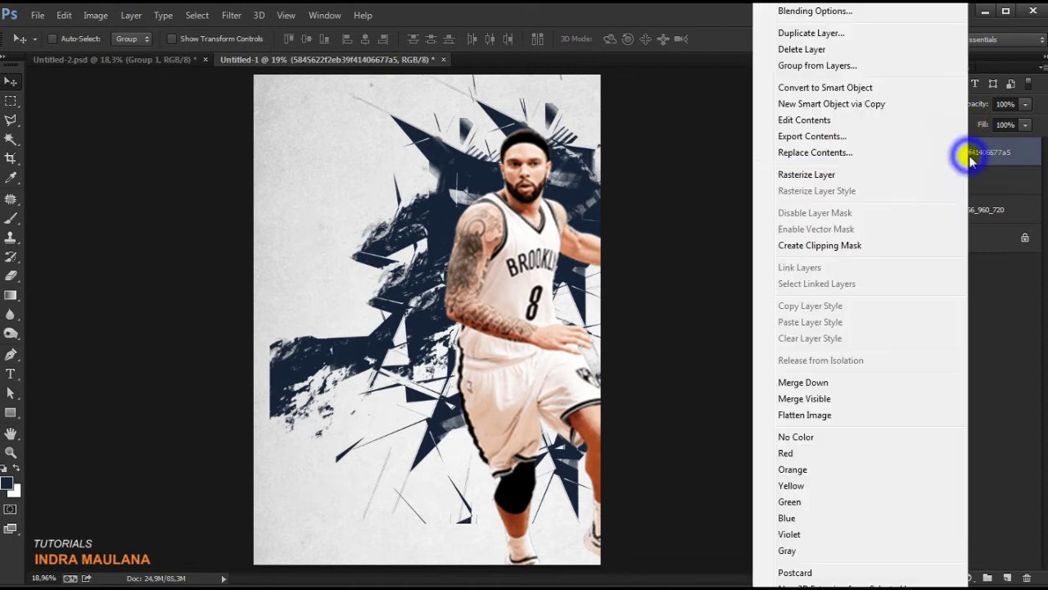
pyautogui.click(809, 245)
pyautogui.moveTo(529, 244); pyautogui.dragTo(536, 248)
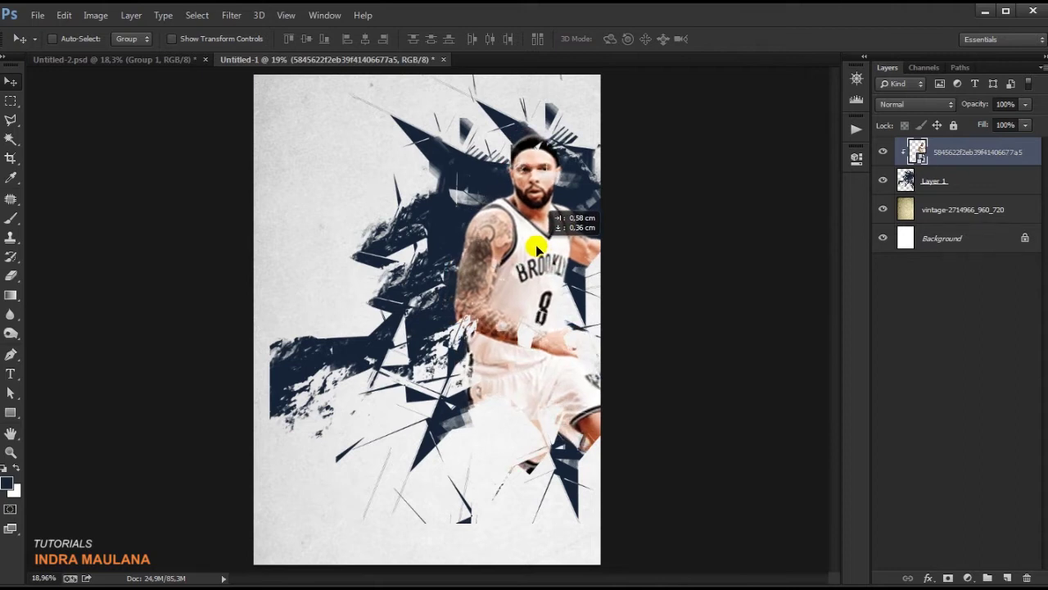
# Step: Make the player greyscale with Luminosity blending and group it with the shards as Group 1
pyautogui.click(923, 103)
pyautogui.click(896, 485)
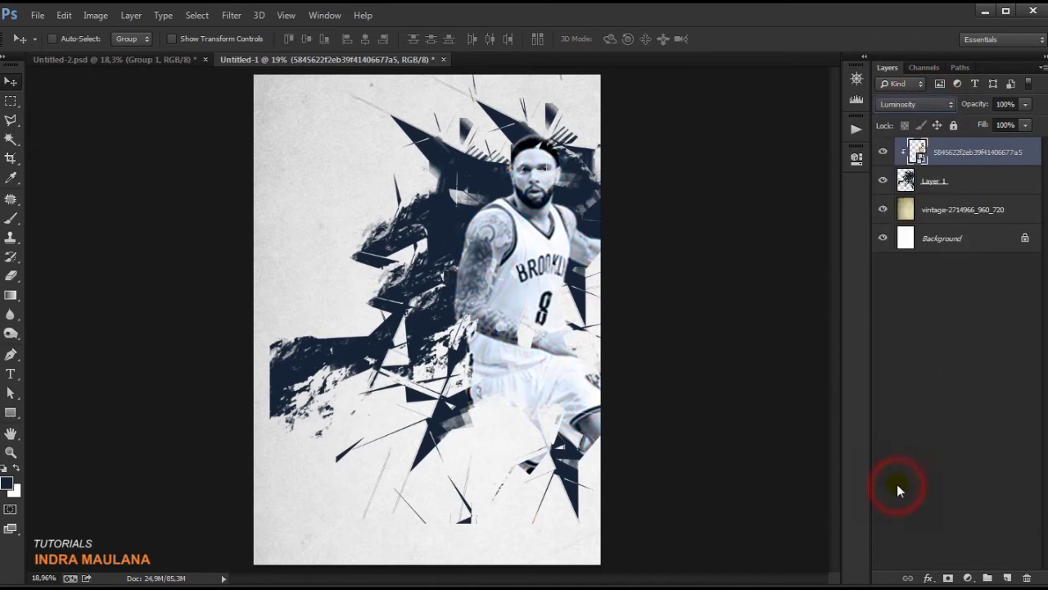
pyautogui.keyDown('shift'); pyautogui.click(959, 184); pyautogui.keyUp('shift')
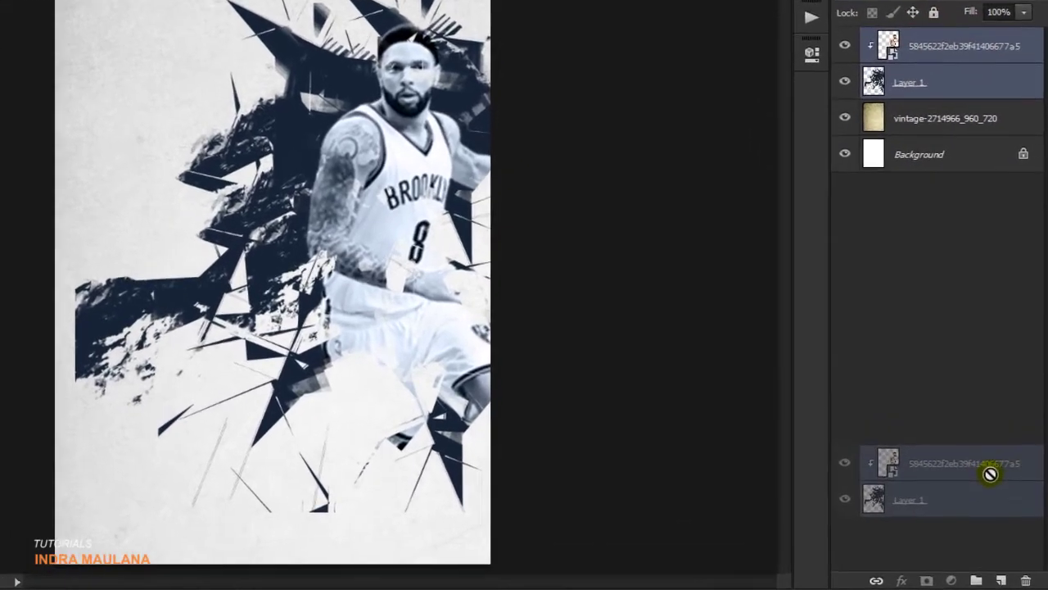
pyautogui.moveTo(969, 159)
pyautogui.mouseDown()
pyautogui.moveTo(994, 555)
pyautogui.moveTo(977, 578)
pyautogui.mouseUp()
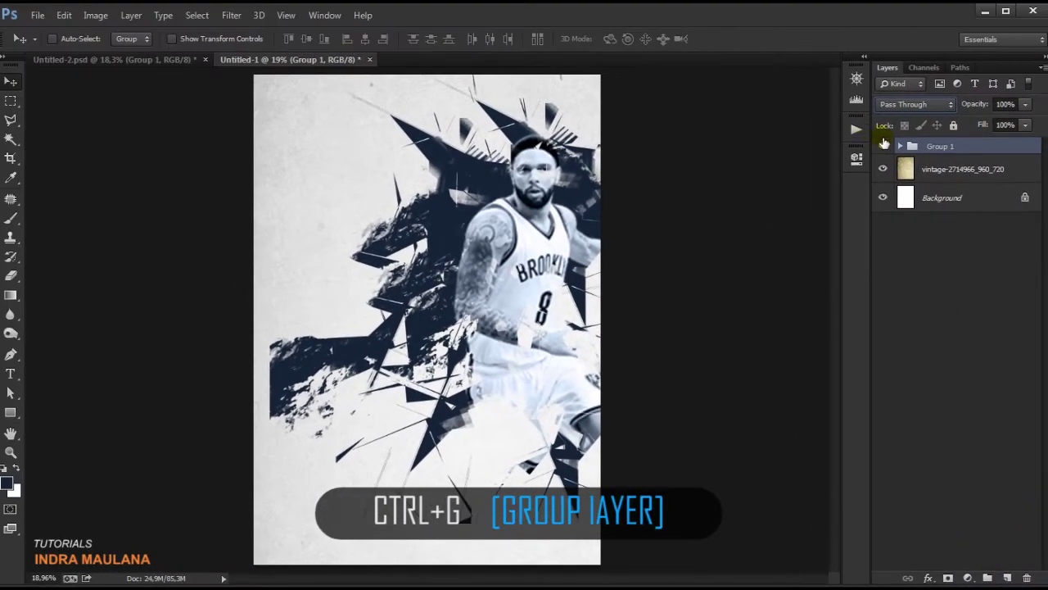
pyautogui.click(882, 145)
pyautogui.moveTo(486, 340); pyautogui.dragTo(492, 339)
# Step: Fade Group 1 to 27% opacity
pyautogui.click(1024, 106)
pyautogui.moveTo(1012, 127); pyautogui.dragTo(985, 127)
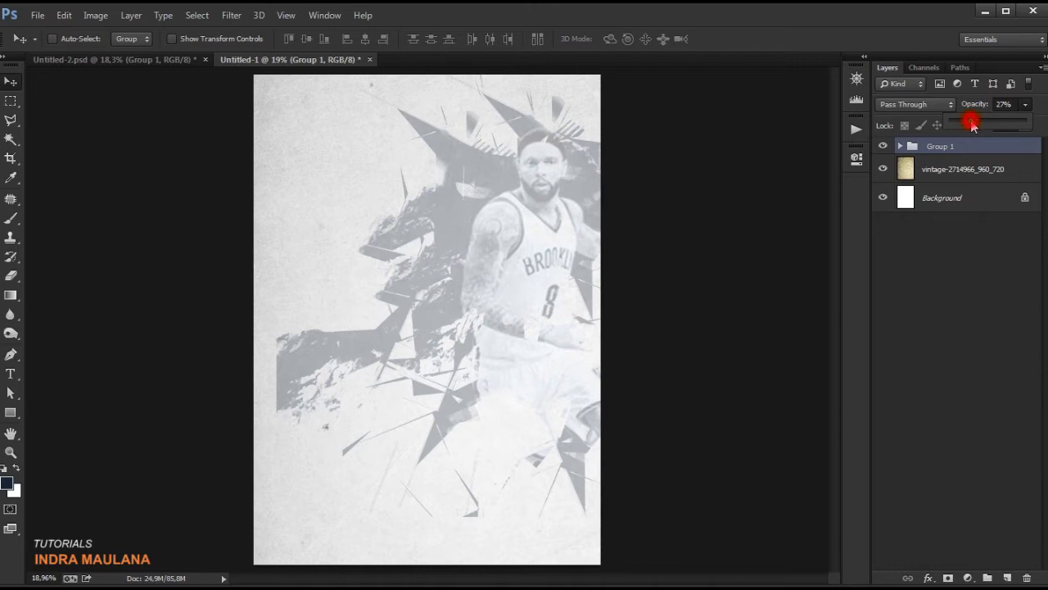
pyautogui.click(429, 214)
# Step: Place the Jazz player photo at about 67% size and nudge it slightly left
pyautogui.click(464, 267)
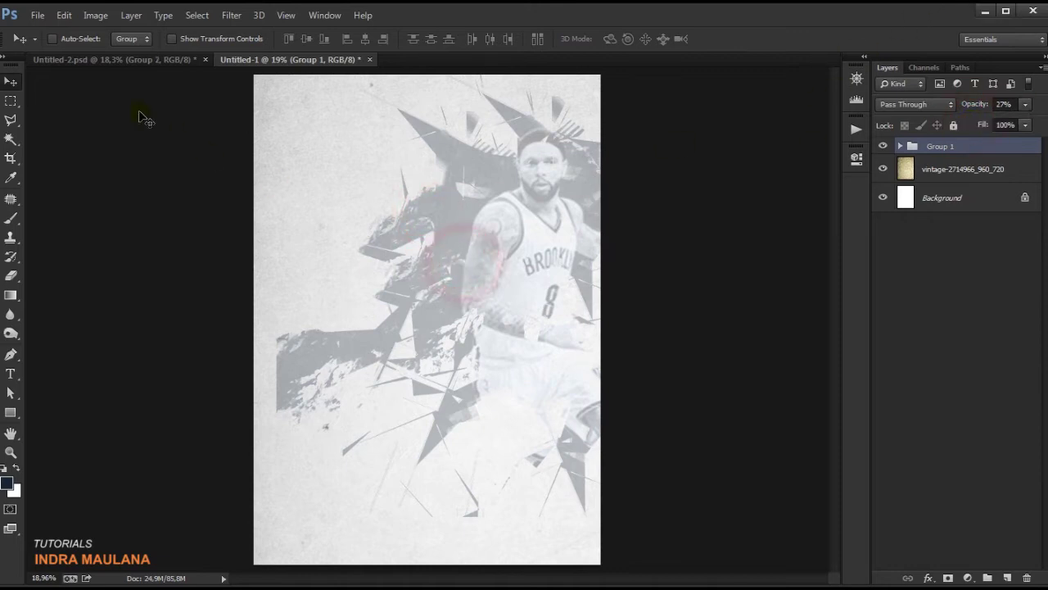
pyautogui.click(37, 18)
pyautogui.click(68, 259)
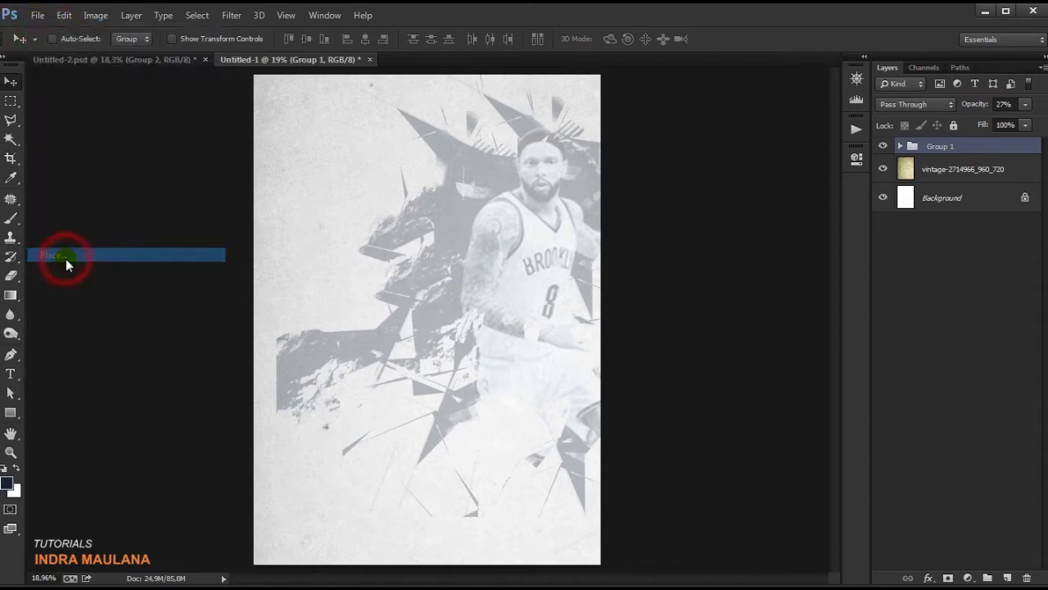
pyautogui.doubleClick(418, 90)
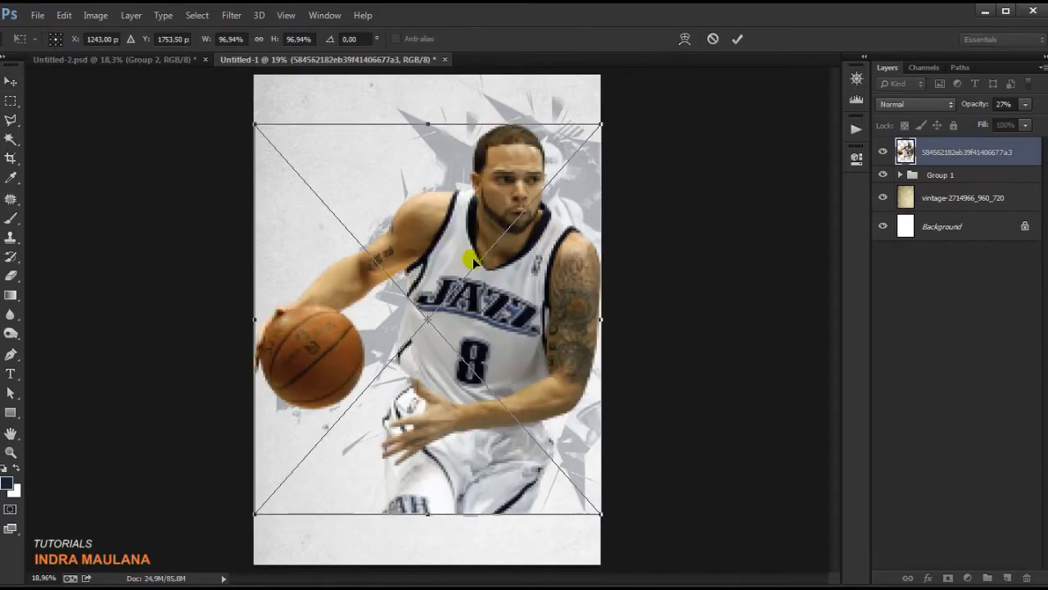
pyautogui.moveTo(598, 127); pyautogui.dragTo(483, 252)
pyautogui.moveTo(427, 343); pyautogui.dragTo(468, 235)
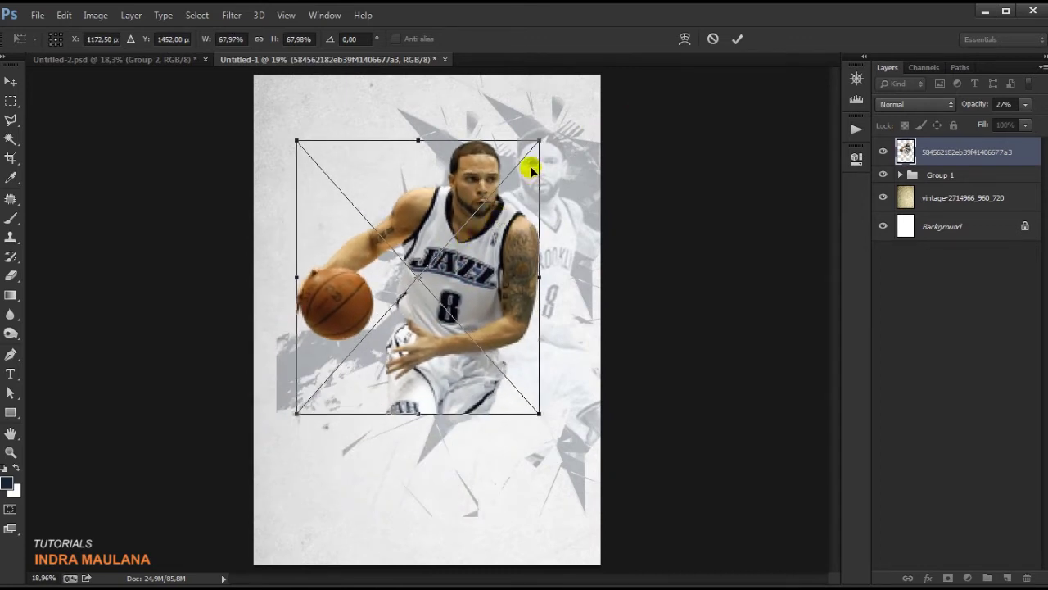
pyautogui.moveTo(537, 140); pyautogui.dragTo(534, 145)
pyautogui.moveTo(468, 168); pyautogui.dragTo(476, 178)
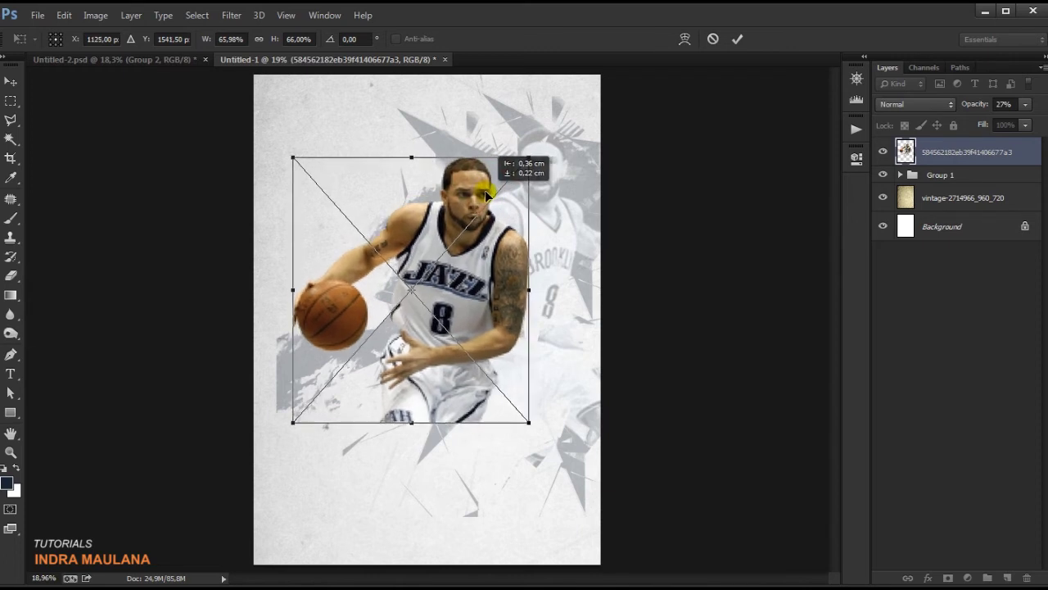
pyautogui.moveTo(530, 158); pyautogui.dragTo(531, 156)
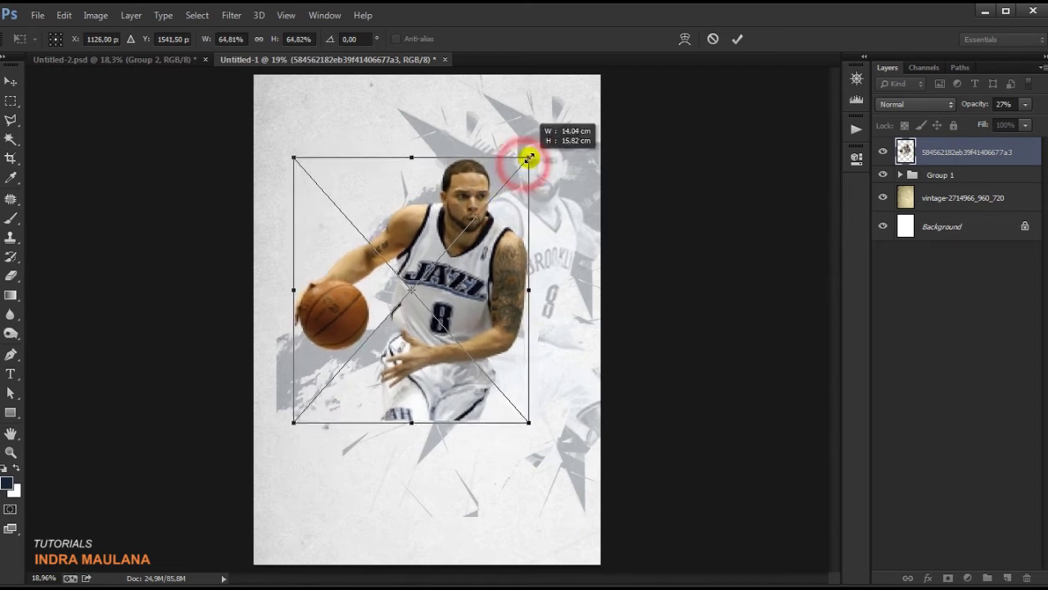
pyautogui.click(738, 41)
pyautogui.moveTo(501, 236); pyautogui.dragTo(500, 242)
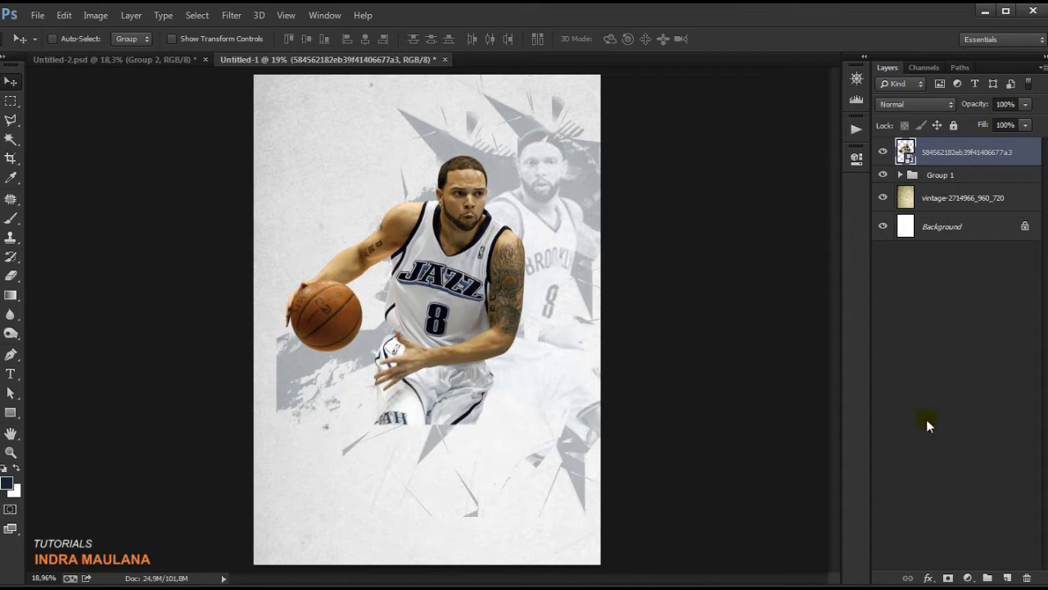
# Step: Rasterize the Jazz player layer and add a layer mask to it
pyautogui.rightClick(955, 166)
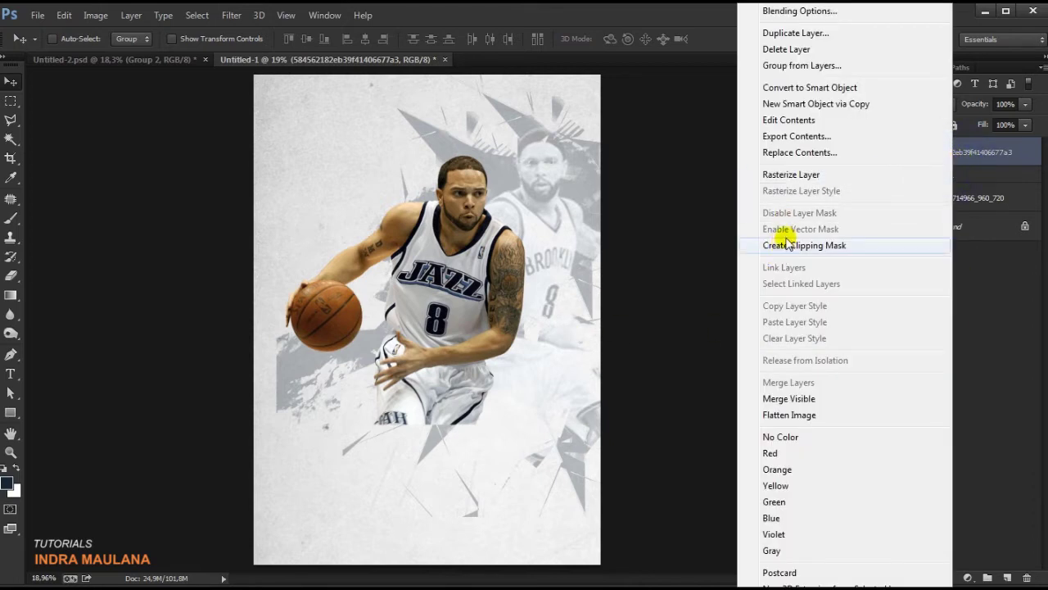
pyautogui.click(804, 174)
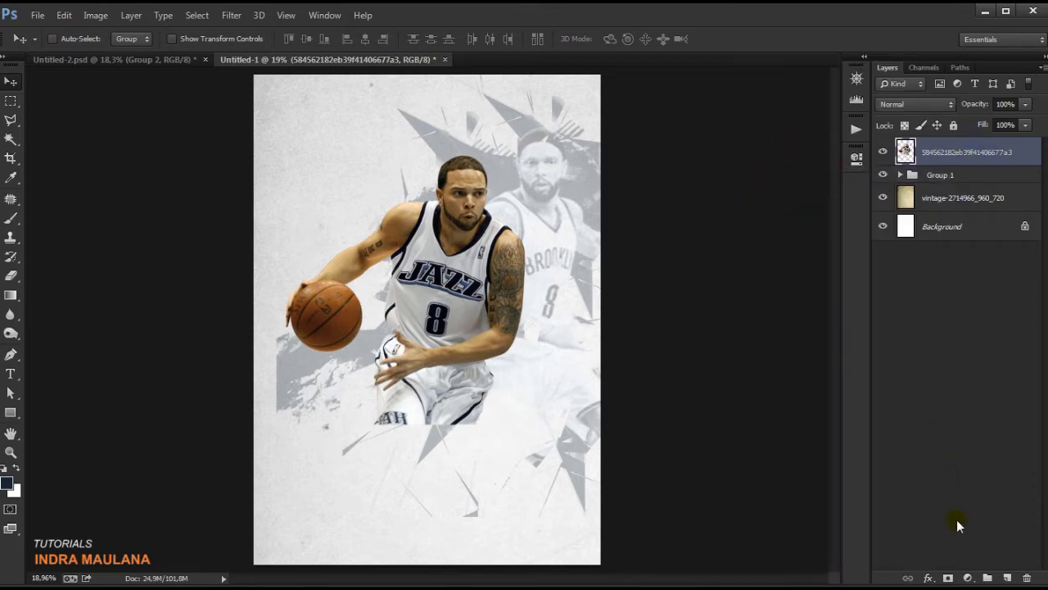
pyautogui.click(948, 579)
# Step: Paint 1891-brush shard stamps on the mask to break up the player's legs
pyautogui.click(14, 220)
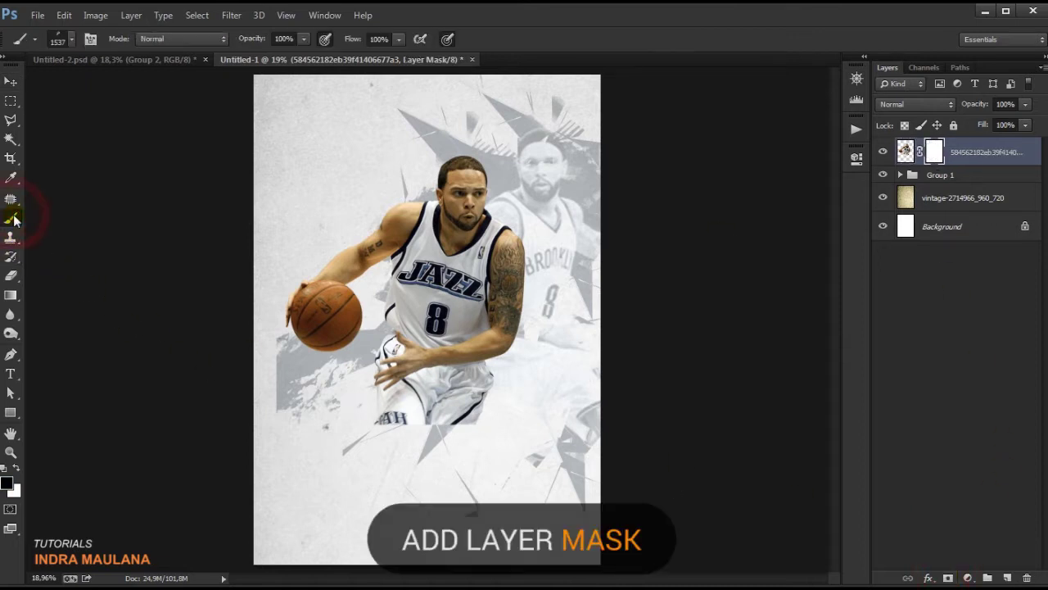
pyautogui.rightClick(438, 217)
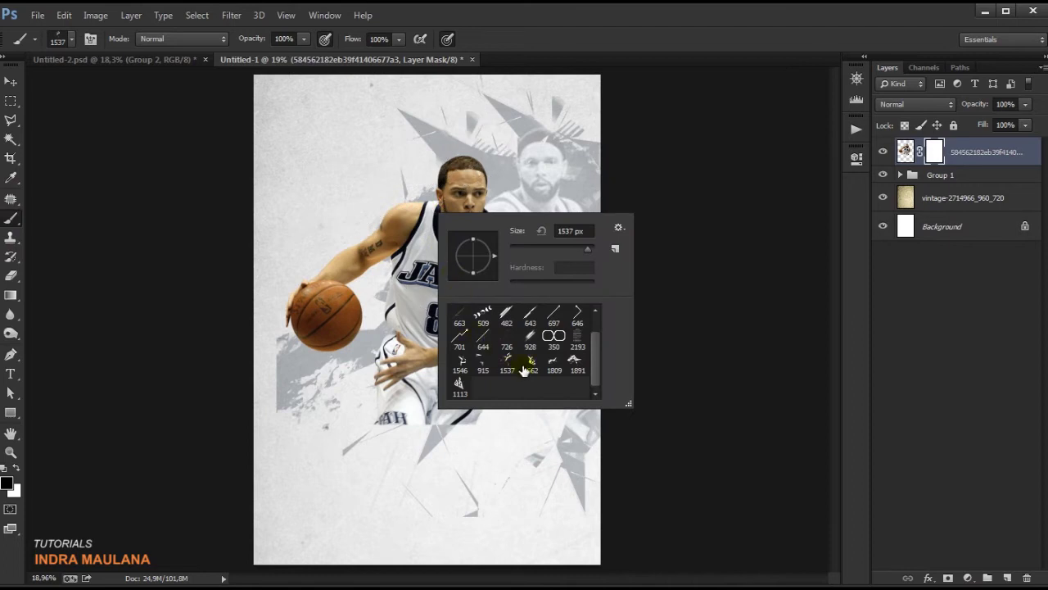
pyautogui.click(368, 428)
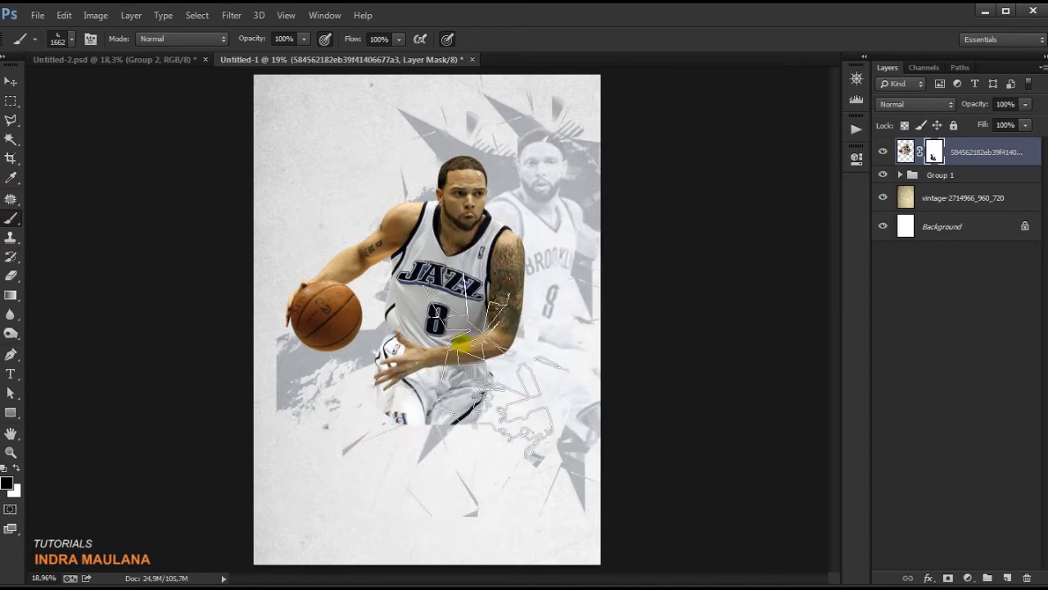
pyautogui.rightClick(457, 348)
pyautogui.click(595, 512)
pyautogui.click(515, 464)
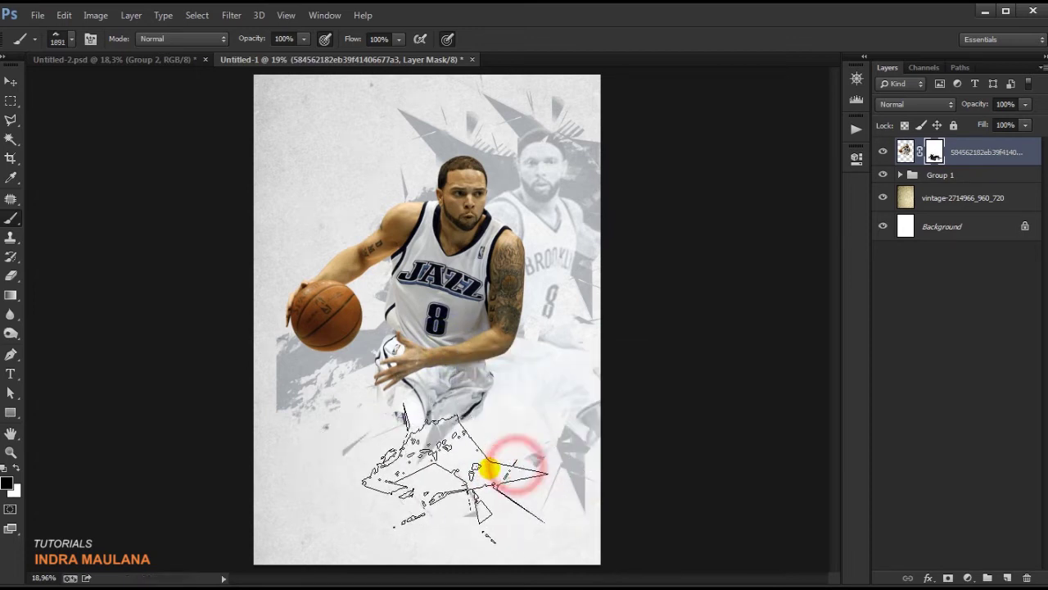
pyautogui.click(581, 426)
pyautogui.click(423, 443)
# Step: Switch to the 1809 shard brush, then select Group 1
pyautogui.click(8, 82)
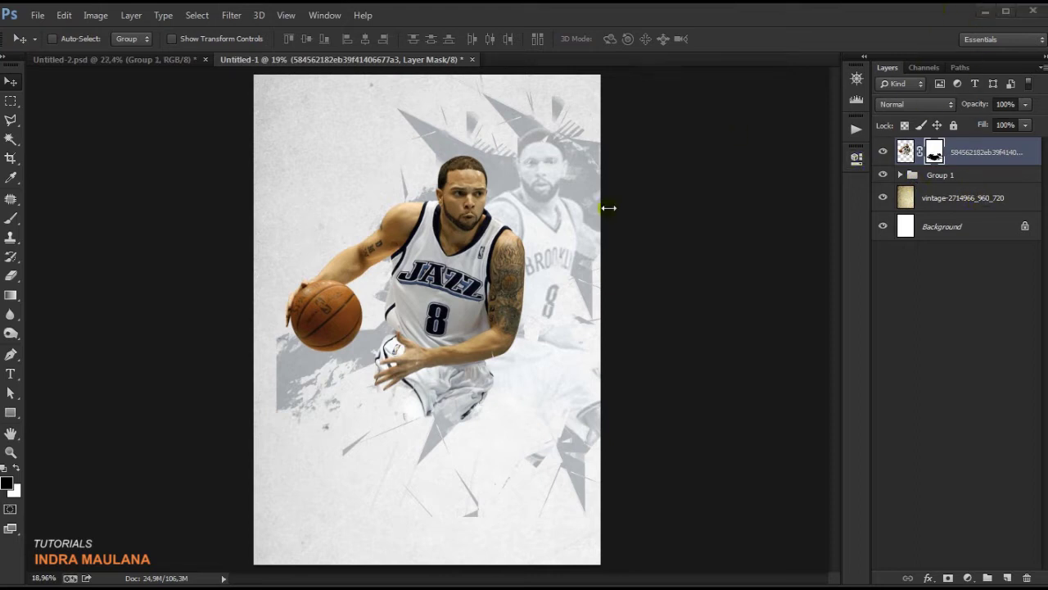
pyautogui.click(11, 219)
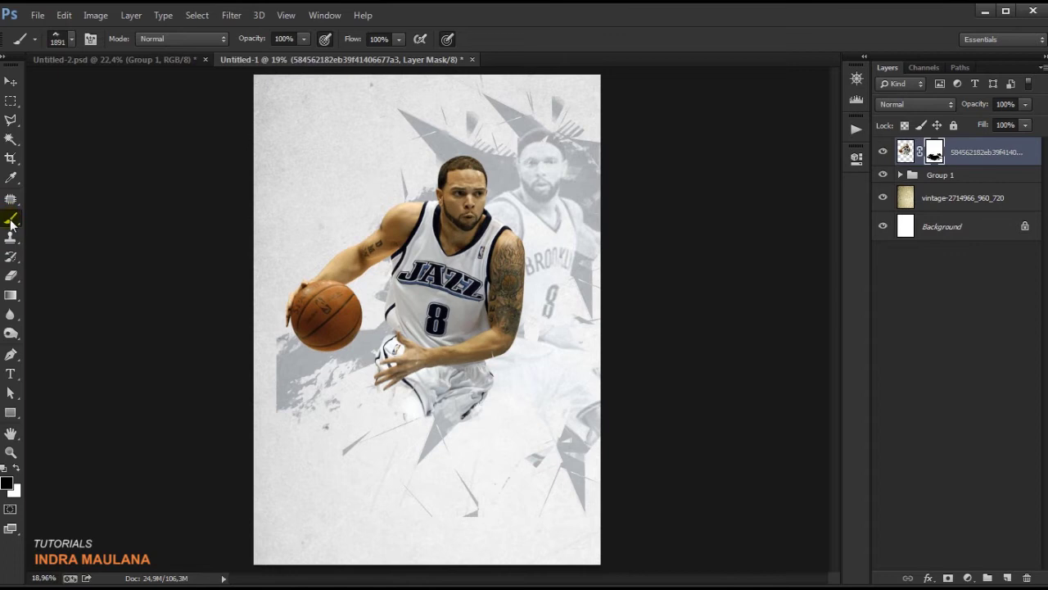
pyautogui.scroll(1, 382, 434)
pyautogui.rightClick(475, 434)
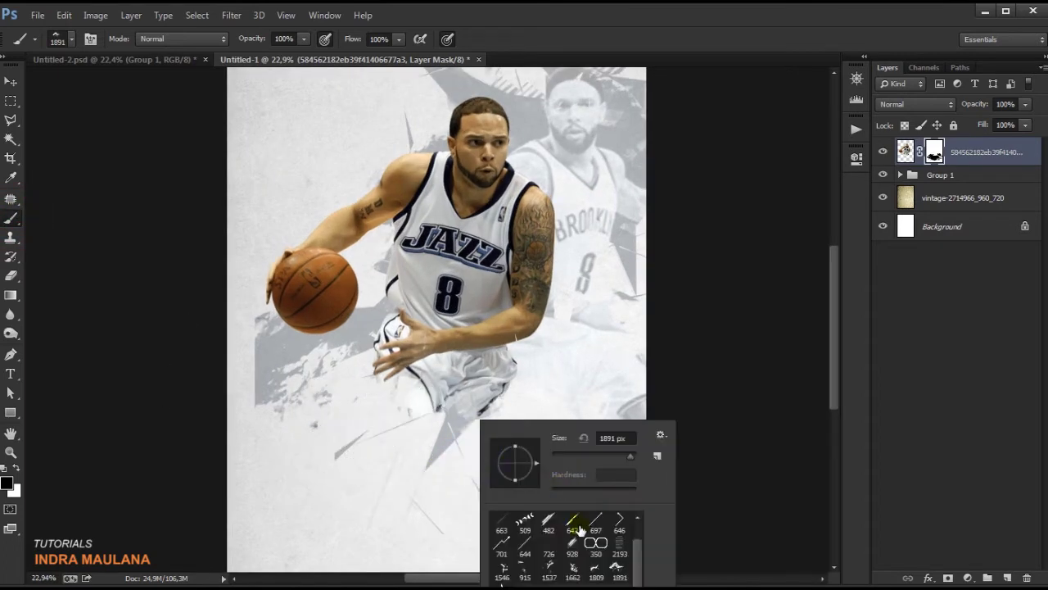
pyautogui.rightClick(583, 256)
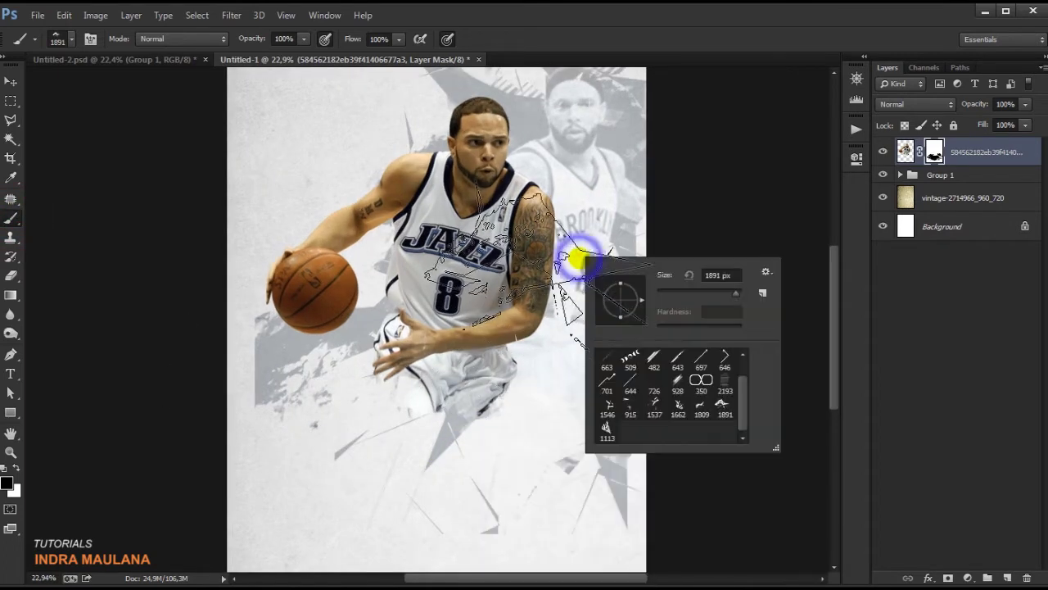
pyautogui.click(701, 411)
pyautogui.click(452, 408)
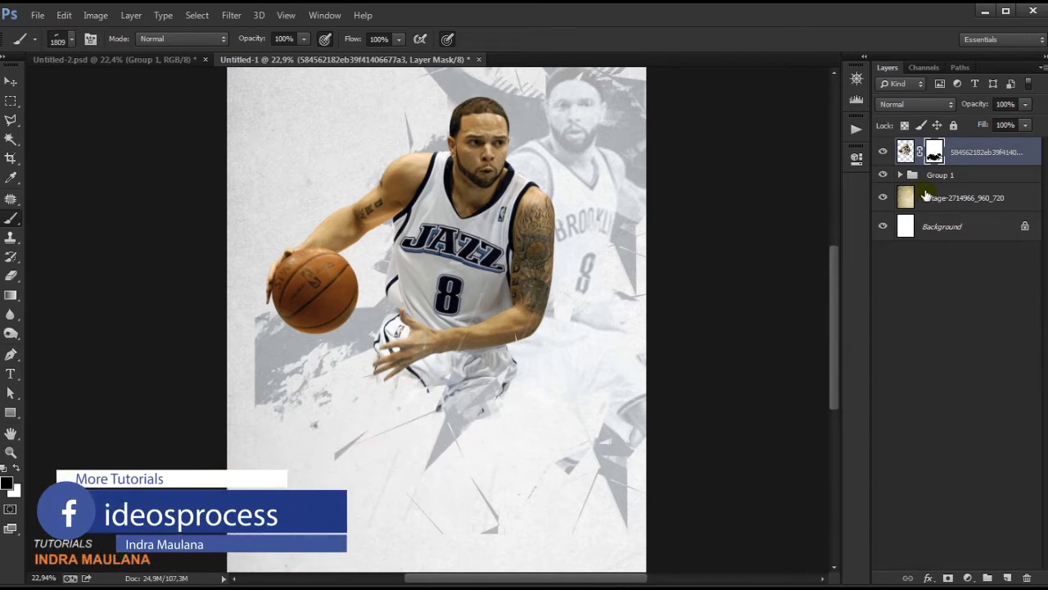
pyautogui.click(936, 175)
# Step: Add a new layer above Group 1 and choose the 1662 shard brush preset
pyautogui.click(1005, 578)
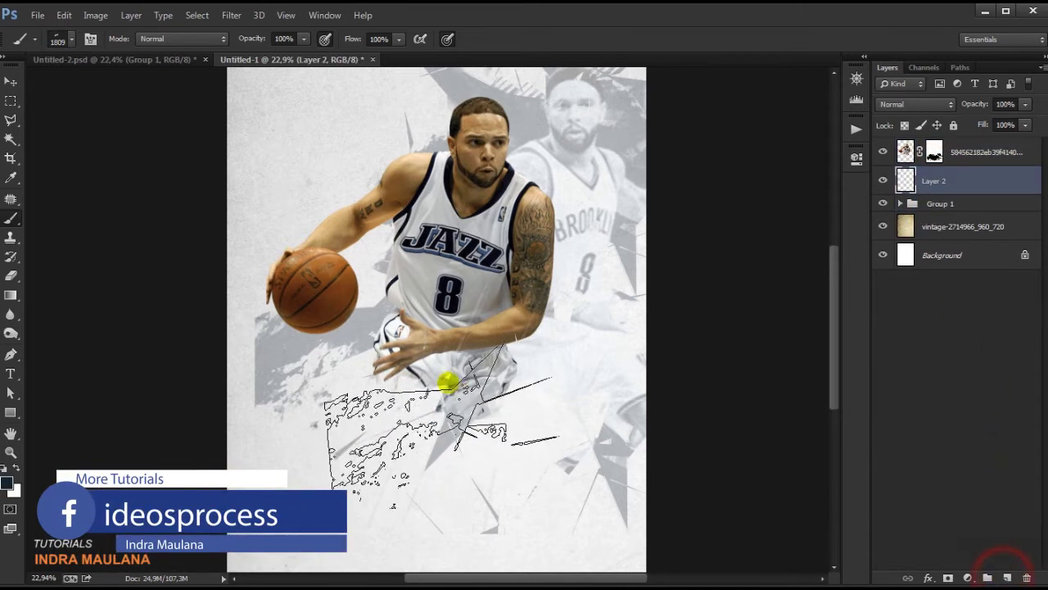
pyautogui.rightClick(443, 374)
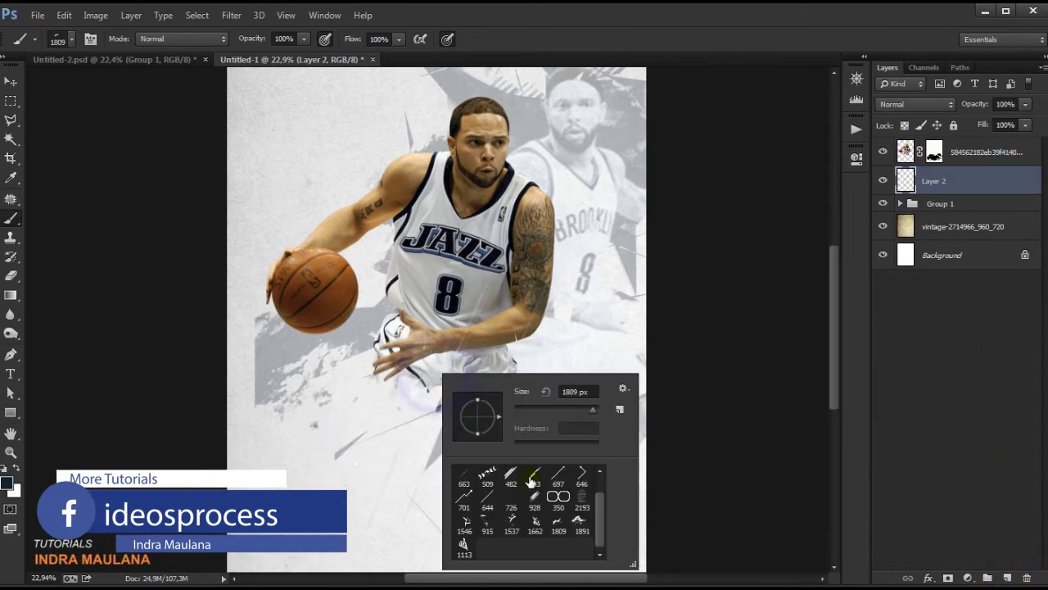
pyautogui.click(463, 521)
pyautogui.scroll(1, 494, 522)
pyautogui.scroll(-1, 494, 523)
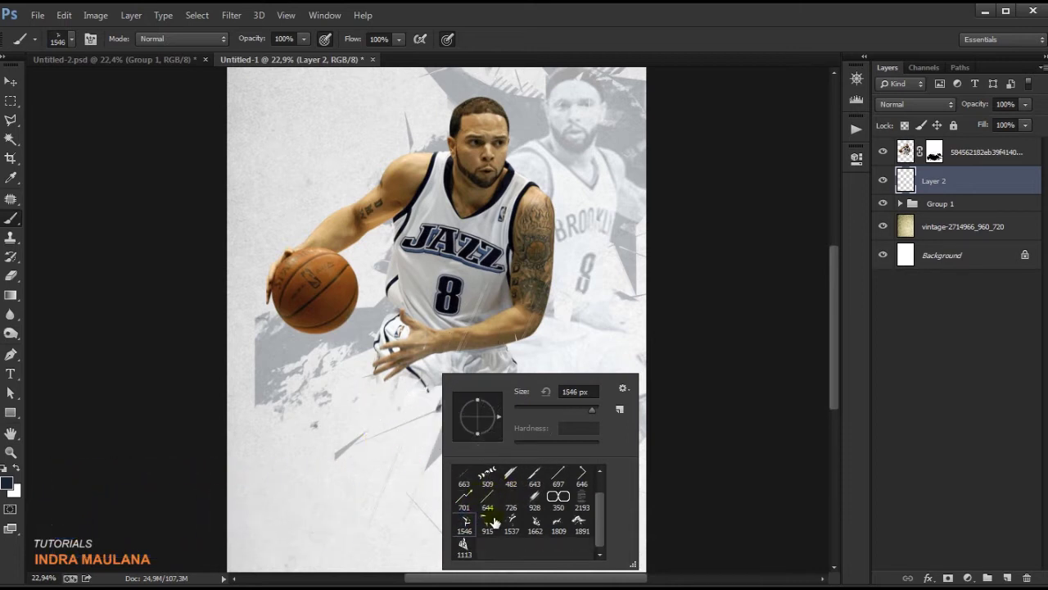
pyautogui.click(535, 524)
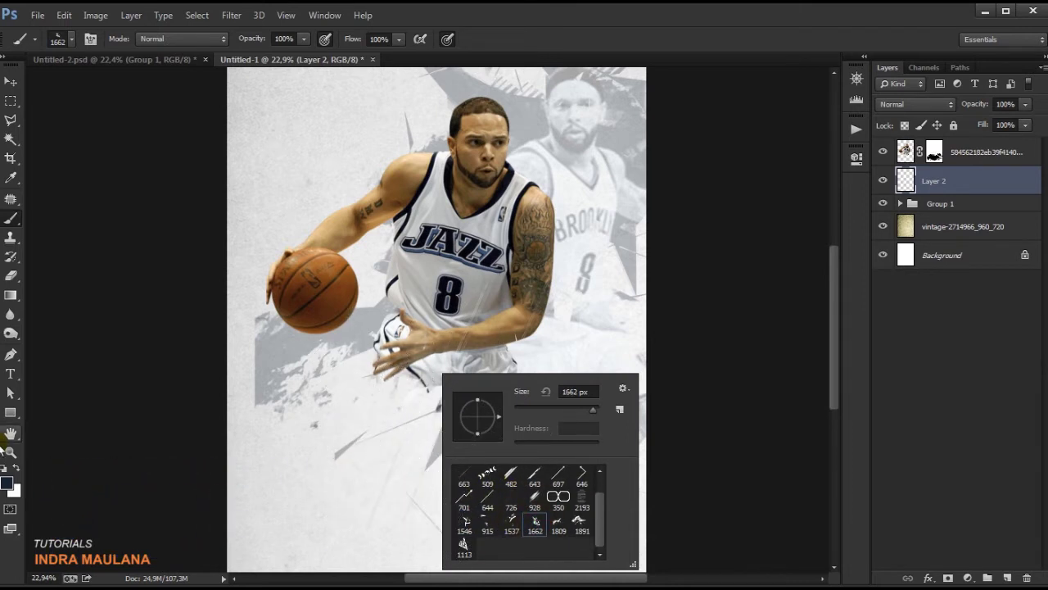
# Step: Set the foreground colour to dark navy 0f1d31 and paint shards around the player's lower body
pyautogui.click(13, 489)
pyautogui.doubleClick(832, 328)
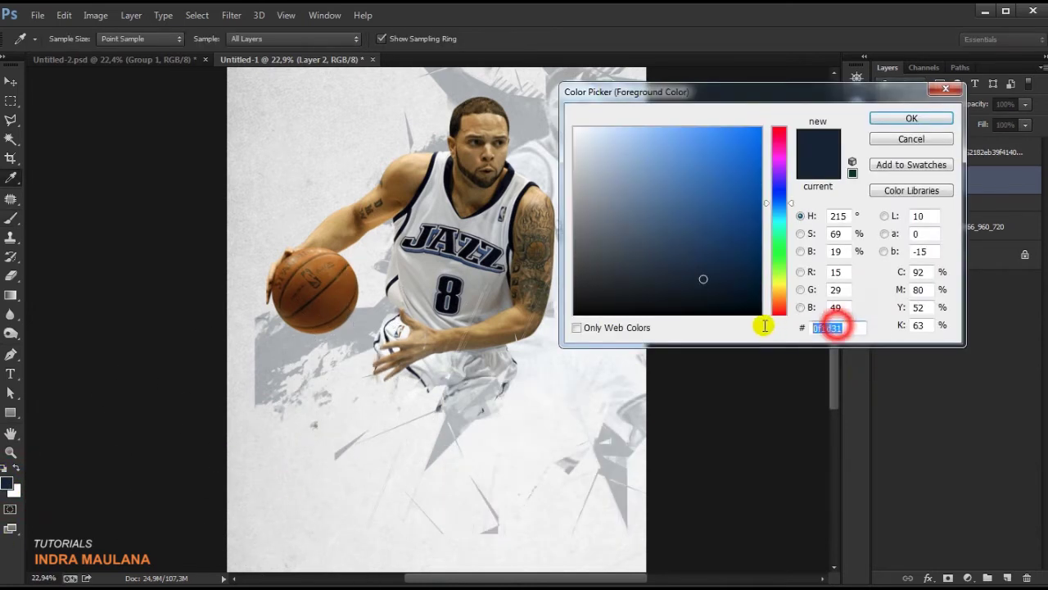
pyautogui.click(908, 118)
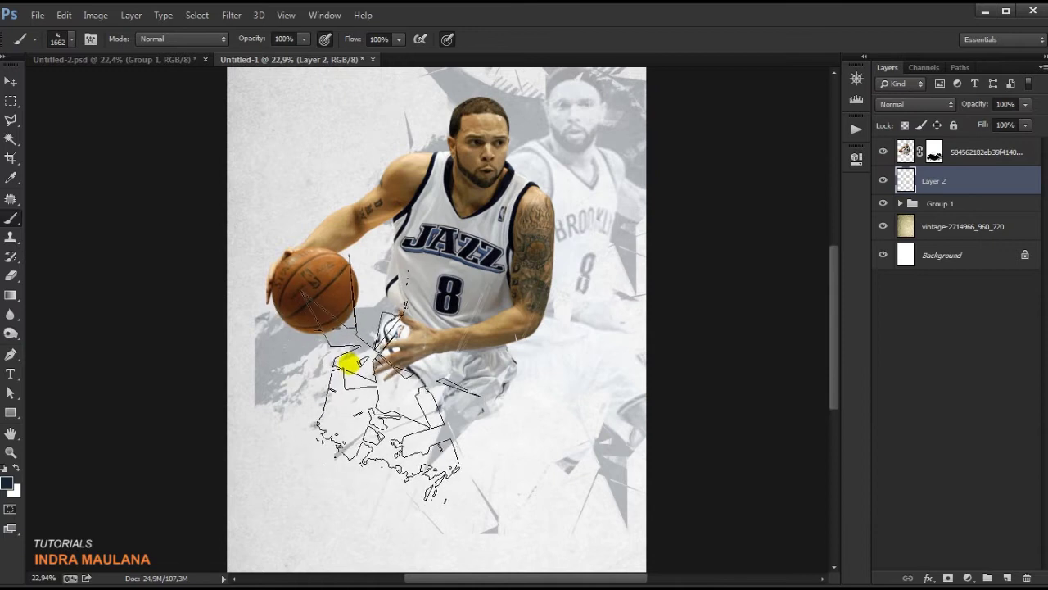
pyautogui.click(361, 348)
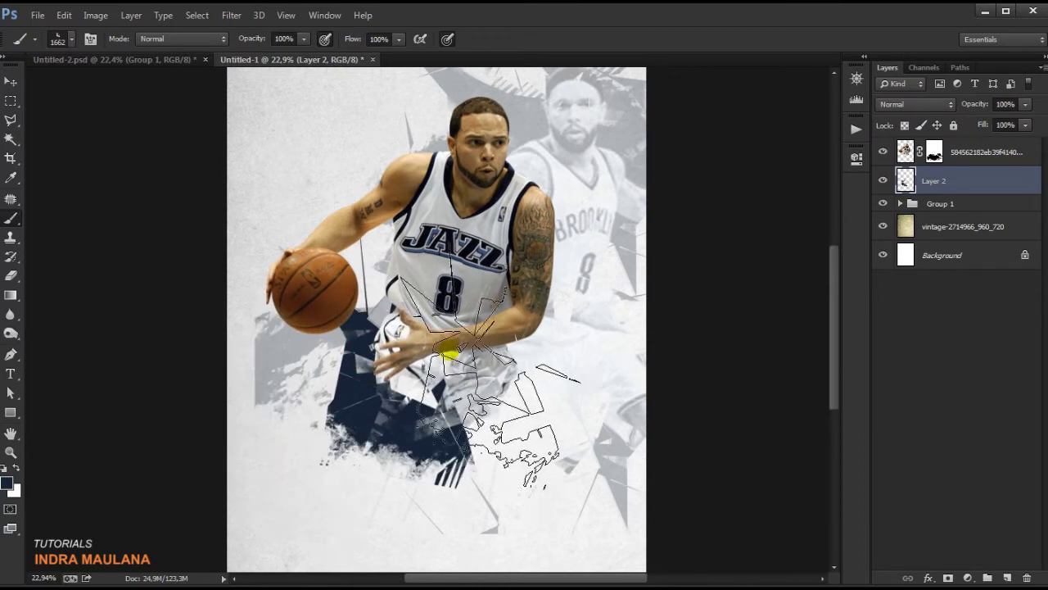
# Step: Switch to the 1809 shard brush and reopen the foreground colour picker
pyautogui.rightClick(449, 352)
pyautogui.click(532, 471)
pyautogui.click(7, 483)
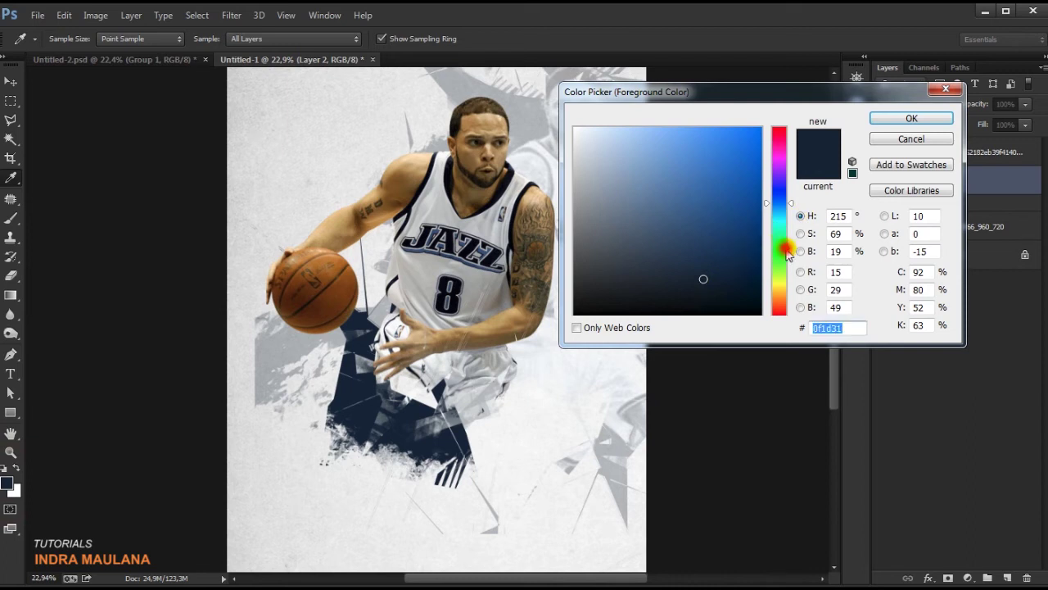
# Step: Set the foreground to orange ff8a00 and stamp an orange shard near the player's legs
pyautogui.write('ff8a00')
pyautogui.click(912, 118)
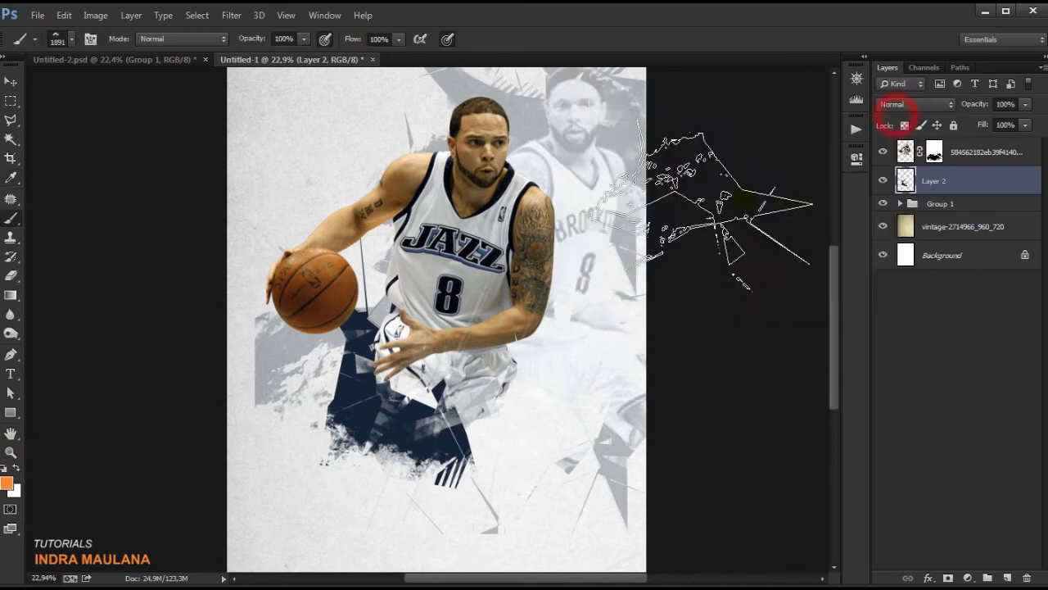
pyautogui.click(517, 414)
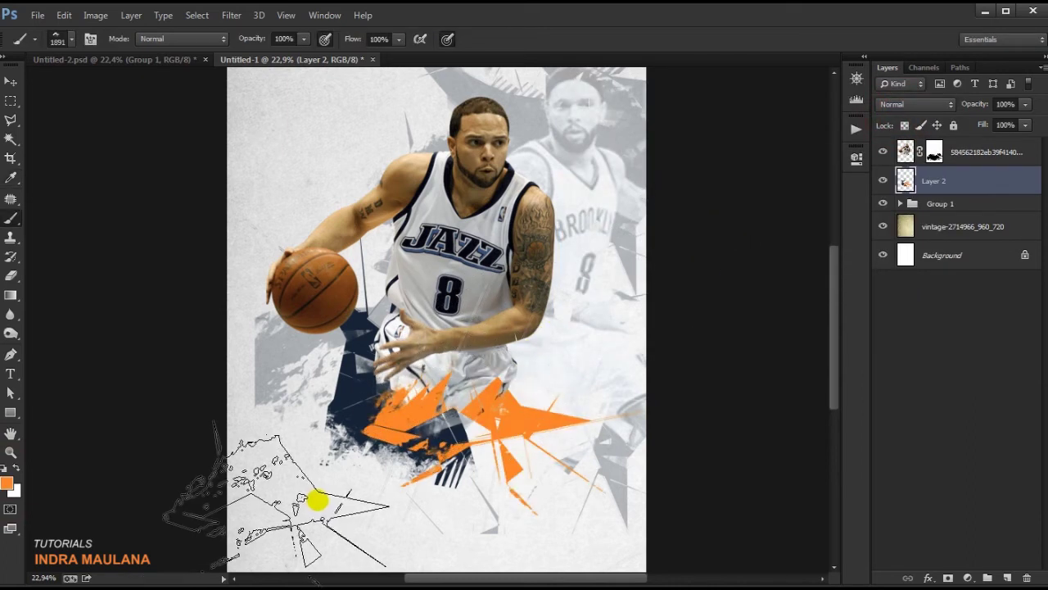
# Step: Pick a different shard brush and try a 507 px size, dismissing the invalid-size warning
pyautogui.rightClick(587, 313)
pyautogui.click(656, 461)
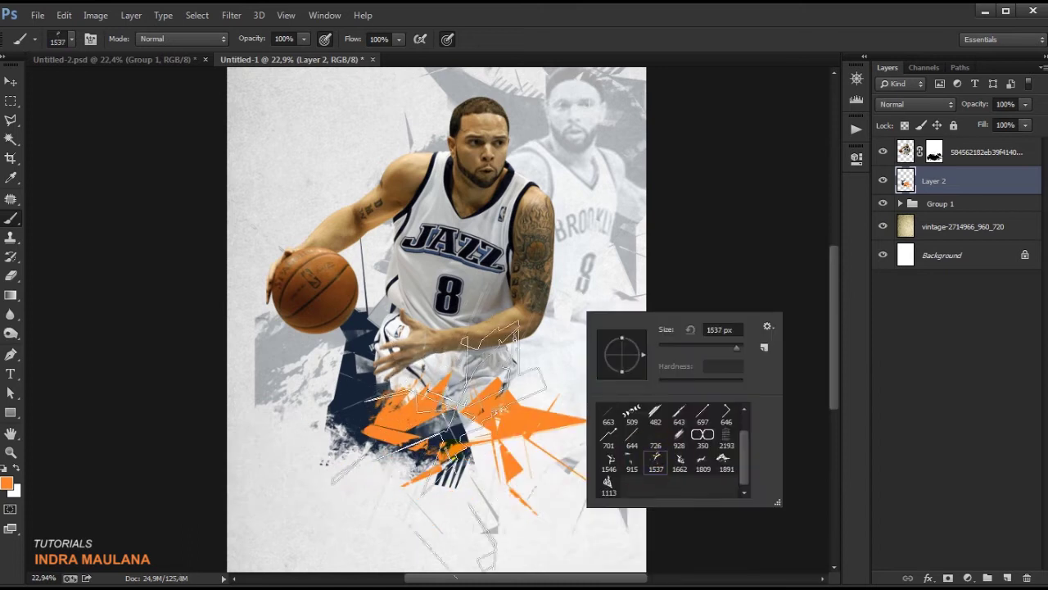
pyautogui.doubleClick(718, 329)
pyautogui.write('507')
pyautogui.press('Return')
pyautogui.click(534, 242)
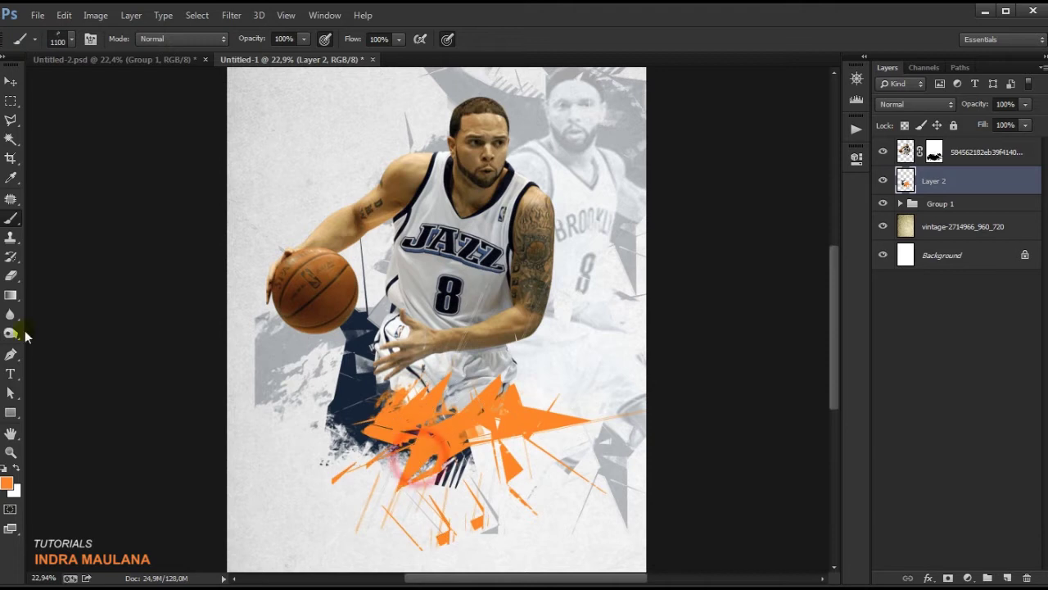
# Step: Stamp another orange shard and nudge the orange shards slightly upward
pyautogui.click(419, 457)
pyautogui.press('v')
pyautogui.moveTo(406, 457); pyautogui.dragTo(402, 438)
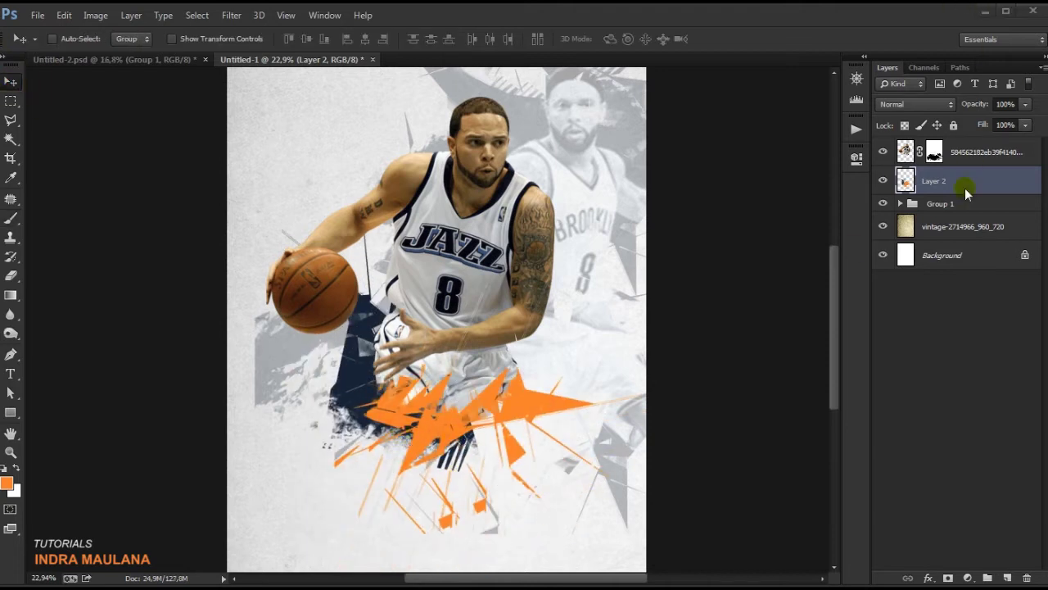
pyautogui.press('b')
# Step: Stamp navy shards near the legs, arm, right side and upper left, using a larger shard brush
pyautogui.keyDown('alt'); pyautogui.click(349, 373); pyautogui.keyUp('alt')
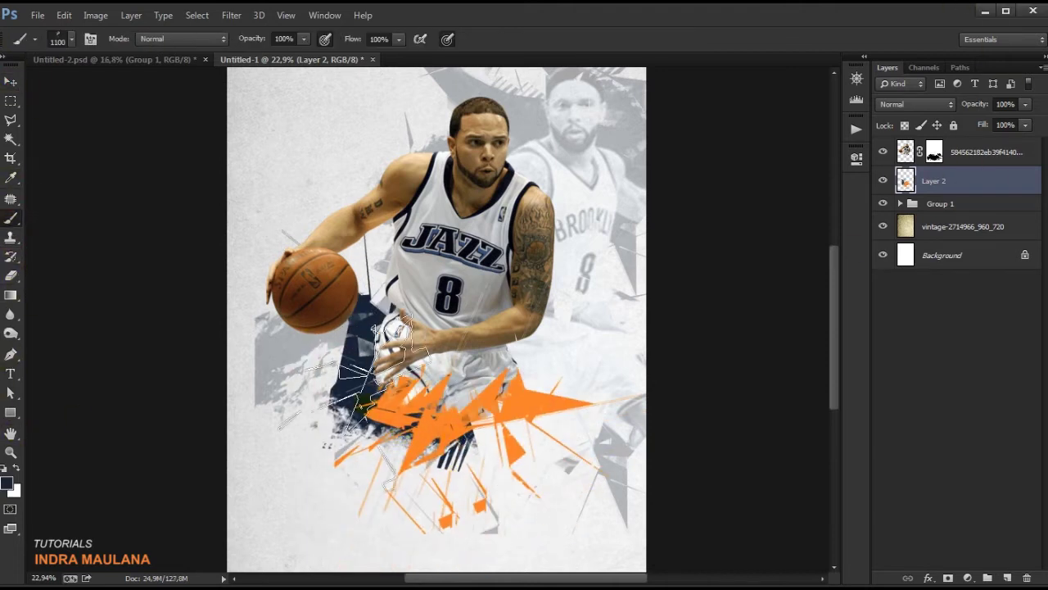
pyautogui.click(334, 401)
pyautogui.click(379, 257)
pyautogui.click(545, 374)
pyautogui.rightClick(528, 365)
pyautogui.moveTo(590, 393); pyautogui.dragTo(623, 393)
pyautogui.press('Return')
pyautogui.scroll(-1, 480, 438)
pyautogui.click(381, 156)
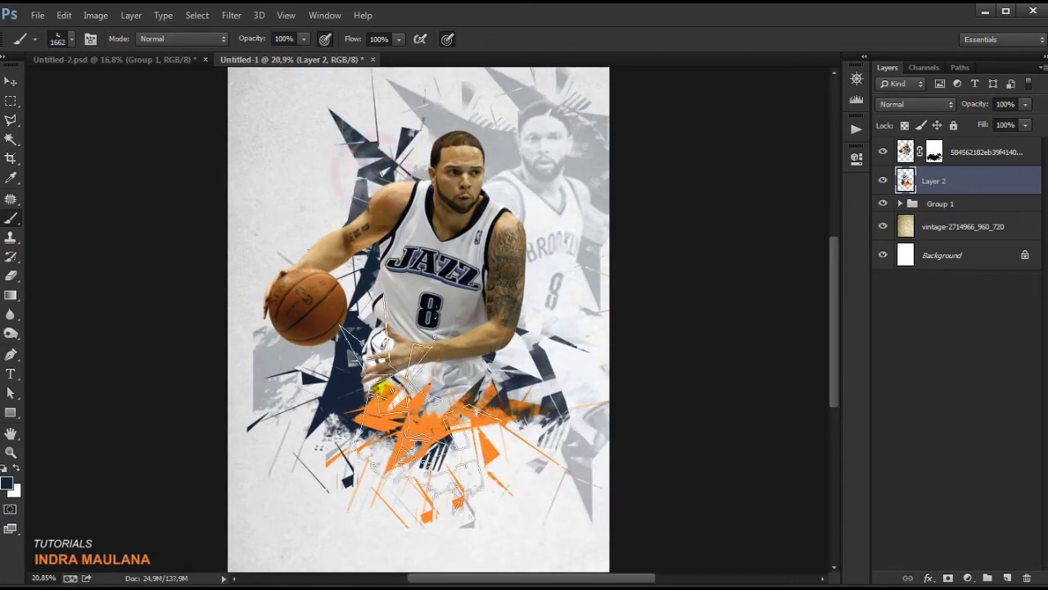
# Step: Add Layer 3 at the top of the layer stack and toggle the masked player layer's visibility
pyautogui.click(1009, 578)
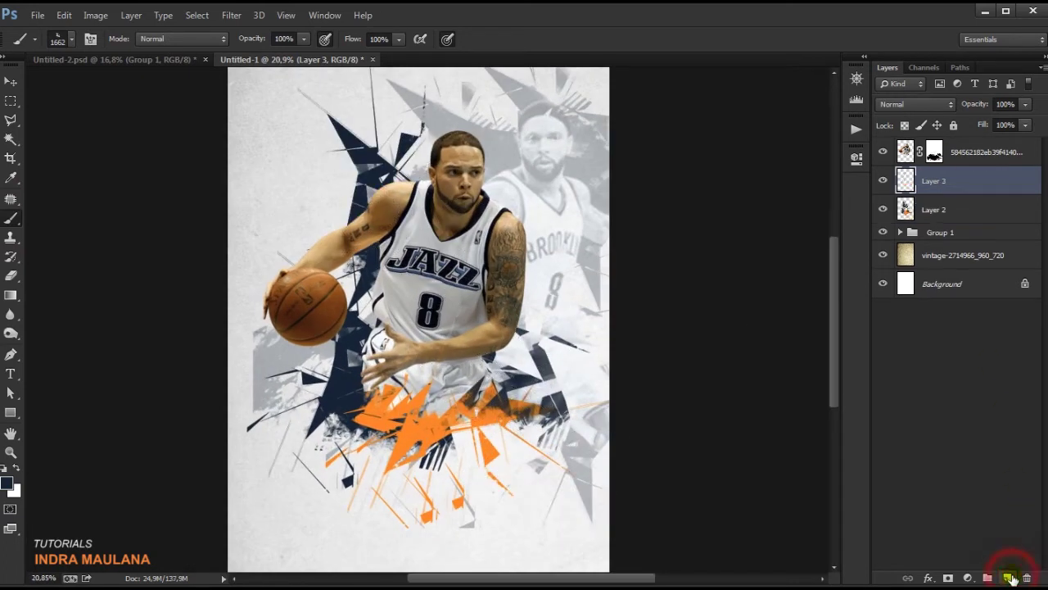
pyautogui.moveTo(987, 180); pyautogui.dragTo(990, 144)
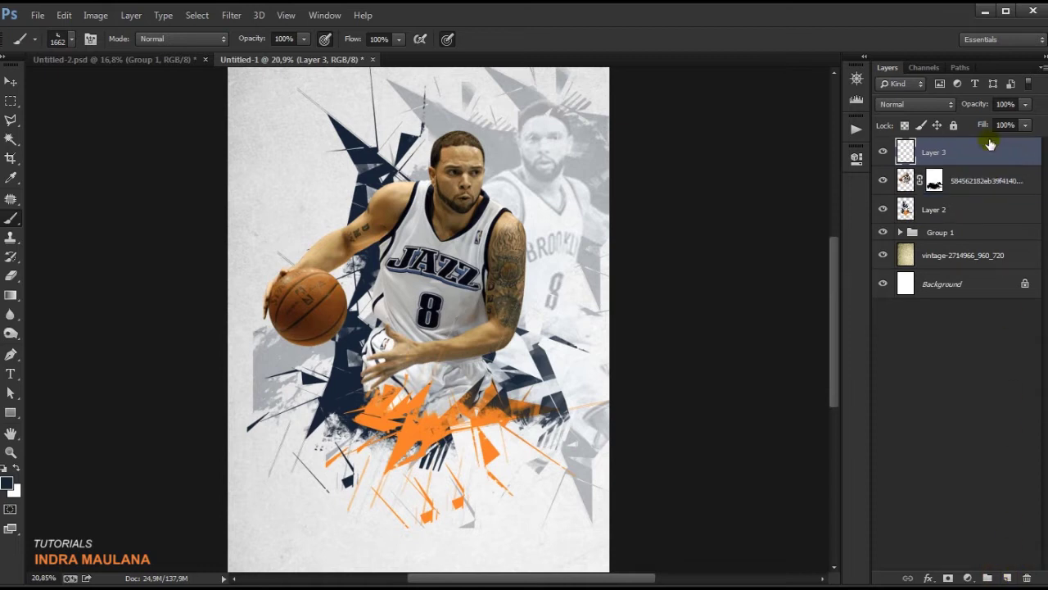
pyautogui.click(883, 180)
# Step: Set the 1662 shard brush tip to 34° in Brush Settings, stamp navy shards, then undo them
pyautogui.rightClick(403, 300)
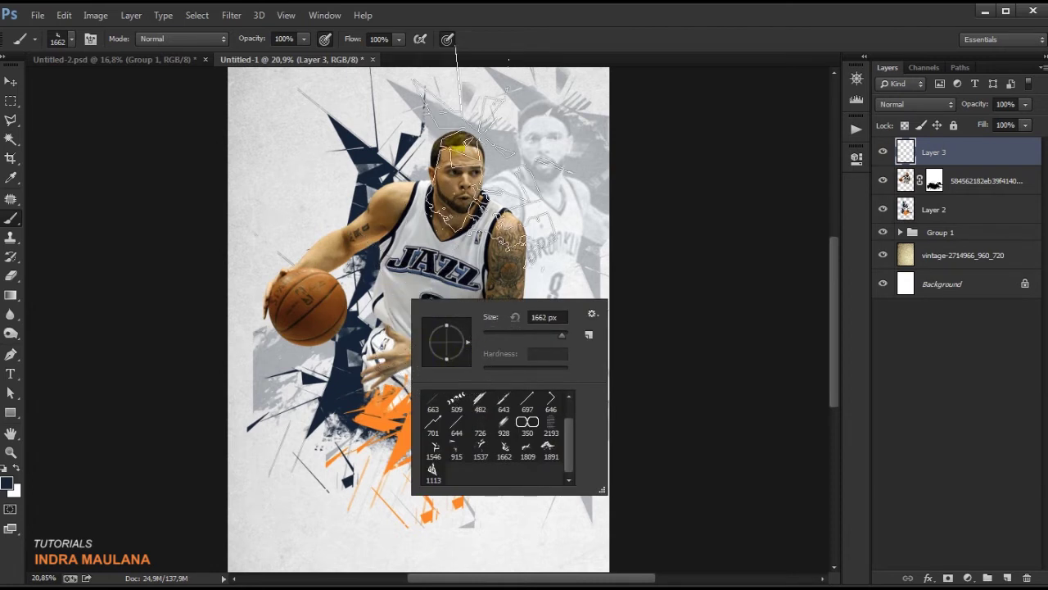
pyautogui.click(320, 16)
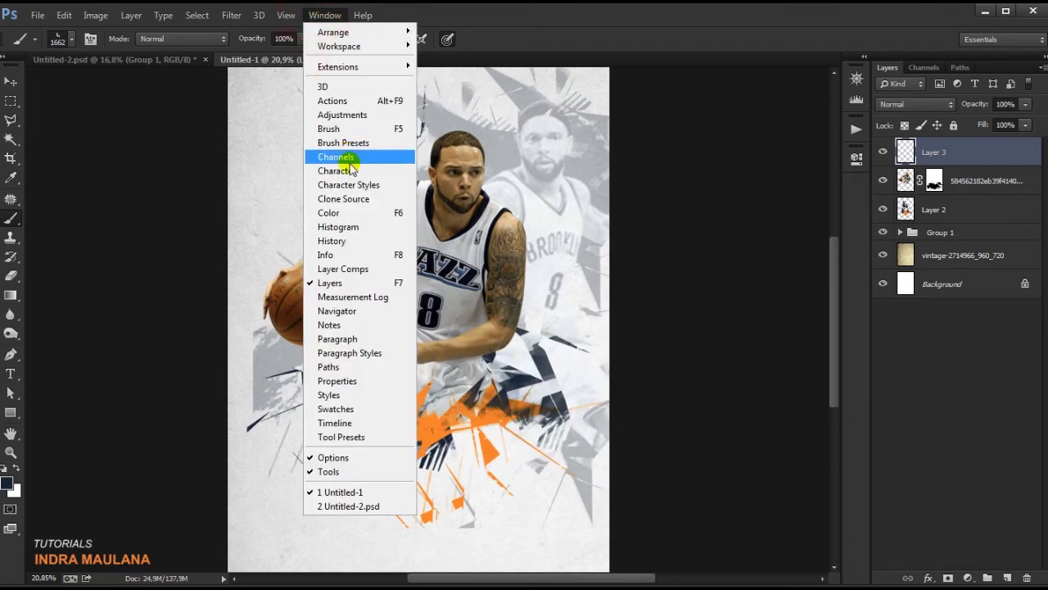
pyautogui.click(358, 129)
pyautogui.click(789, 119)
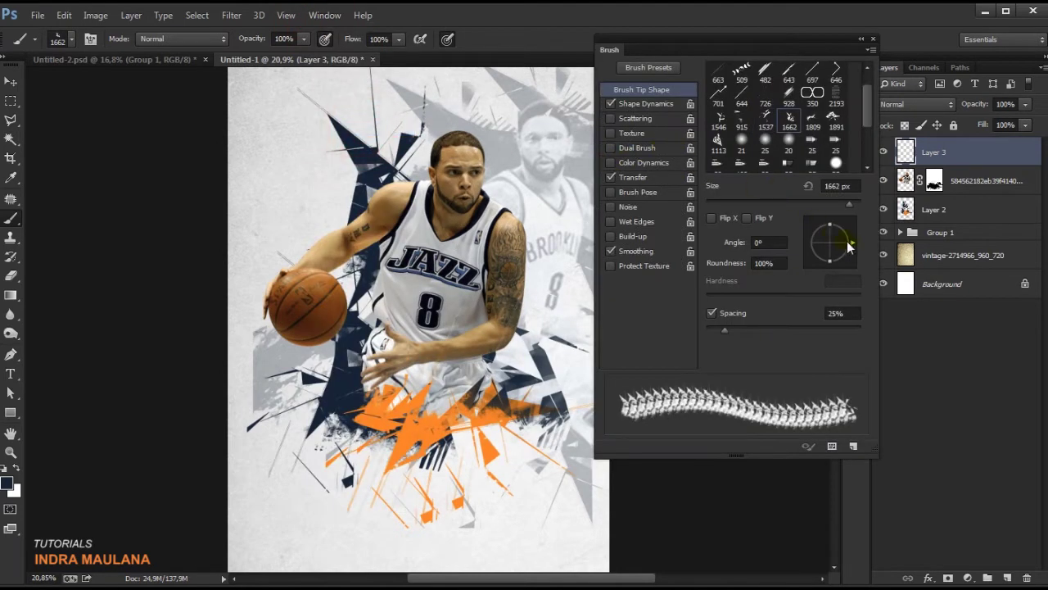
pyautogui.moveTo(850, 245); pyautogui.dragTo(849, 231)
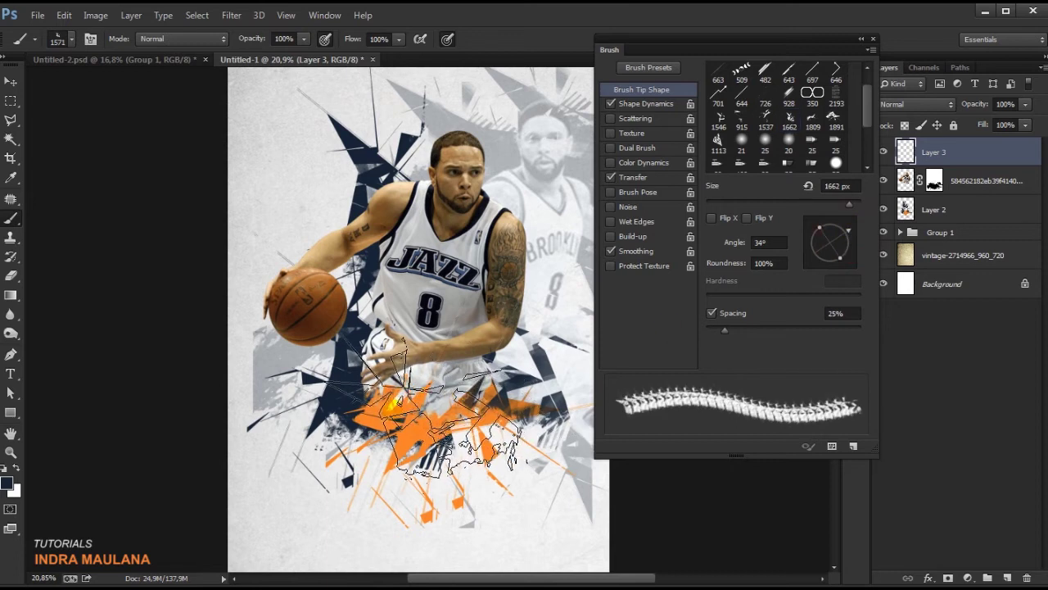
pyautogui.click(442, 409)
pyautogui.click(442, 409)
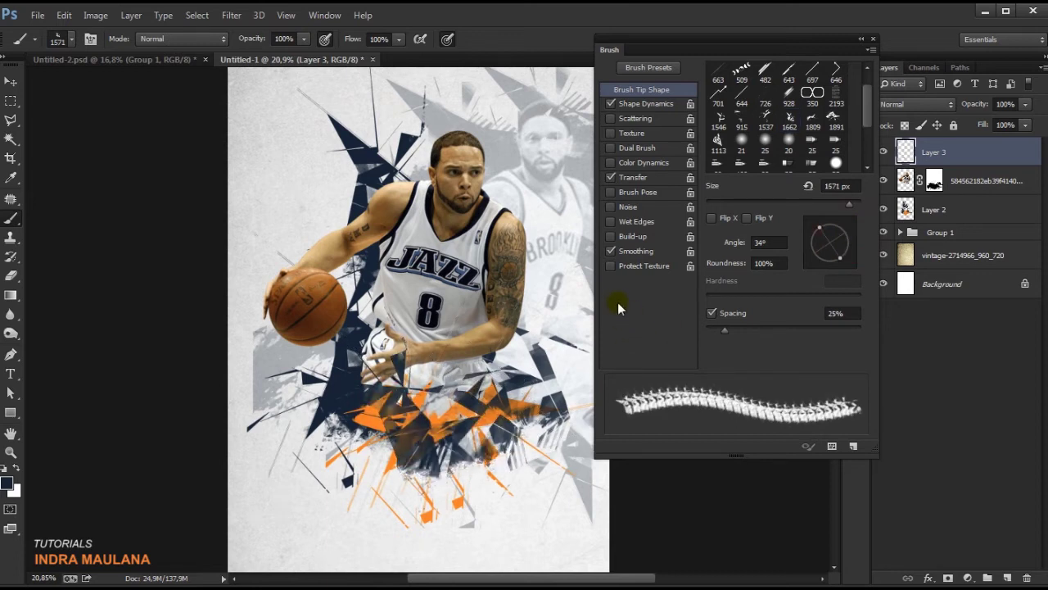
pyautogui.hotkey('ctrl', 'z')
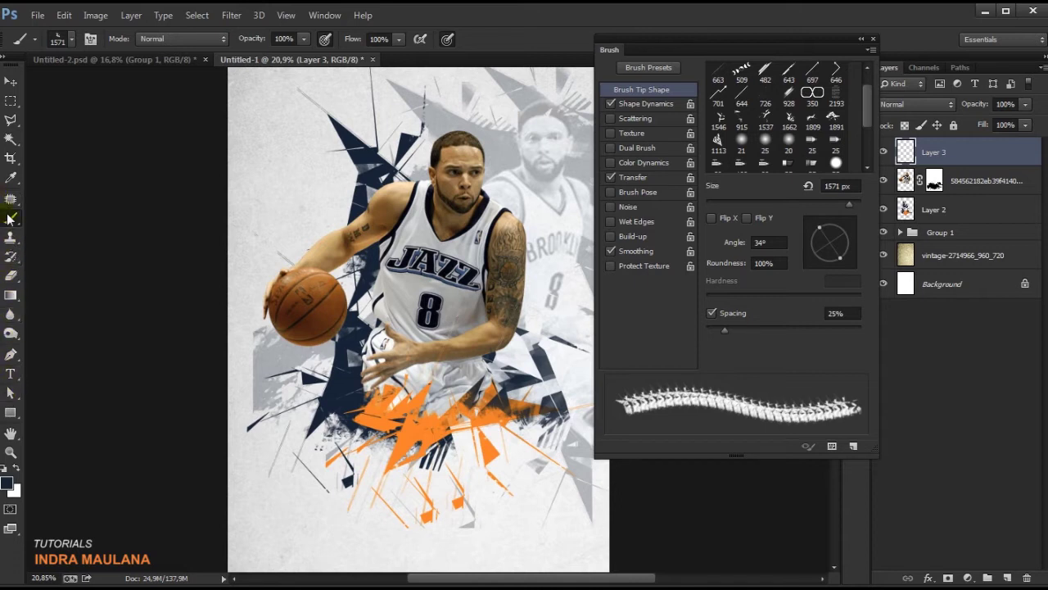
# Step: Sample the poster's orange and stamp an orange shard over the legs, undoing the oversized stamp
pyautogui.click(11, 178)
pyautogui.click(407, 434)
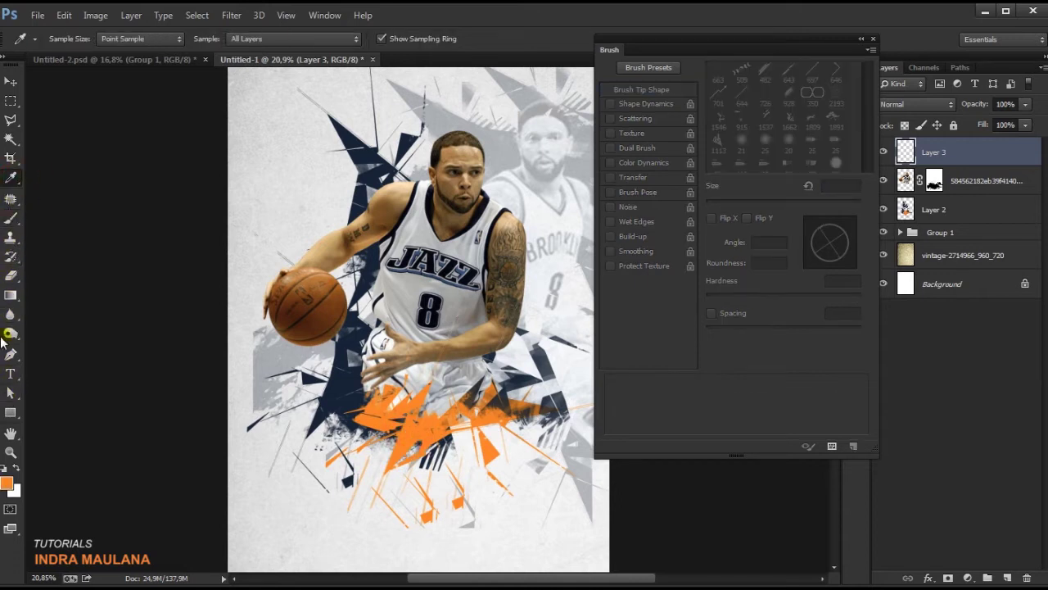
pyautogui.click(10, 217)
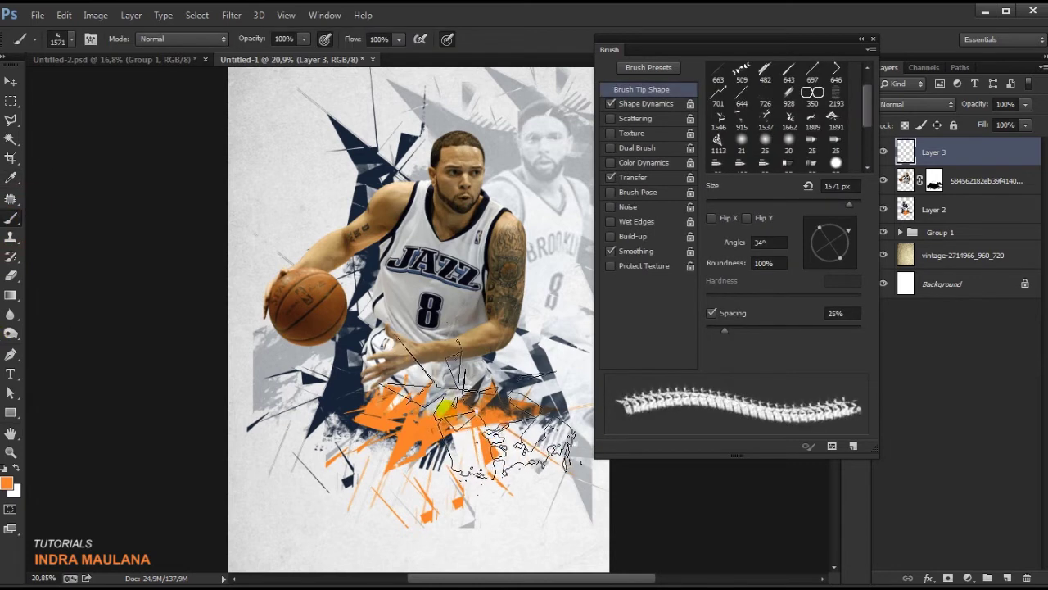
pyautogui.click(449, 407)
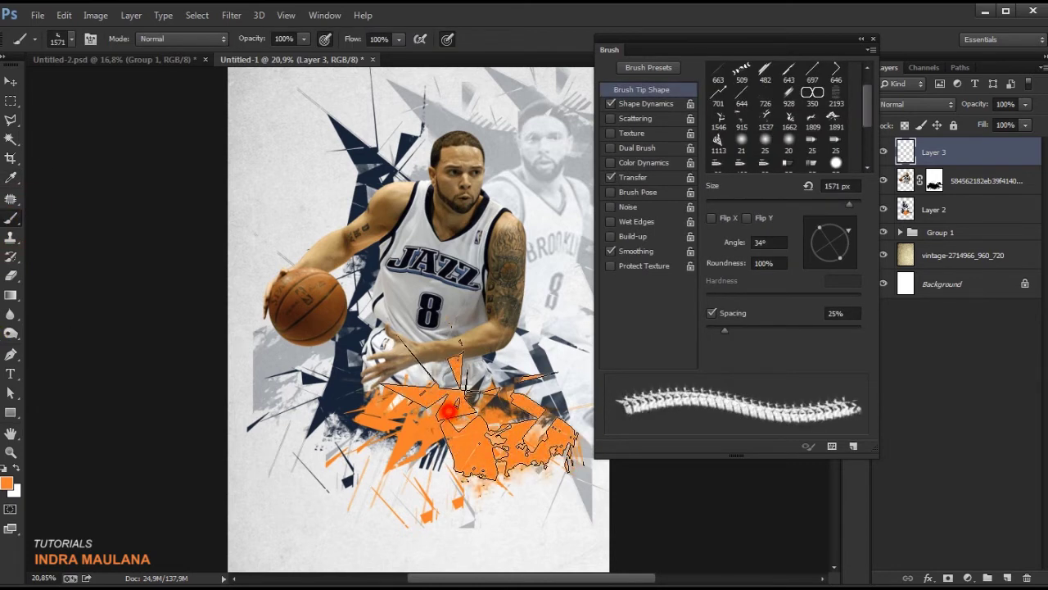
pyautogui.hotkey('ctrl', '-')
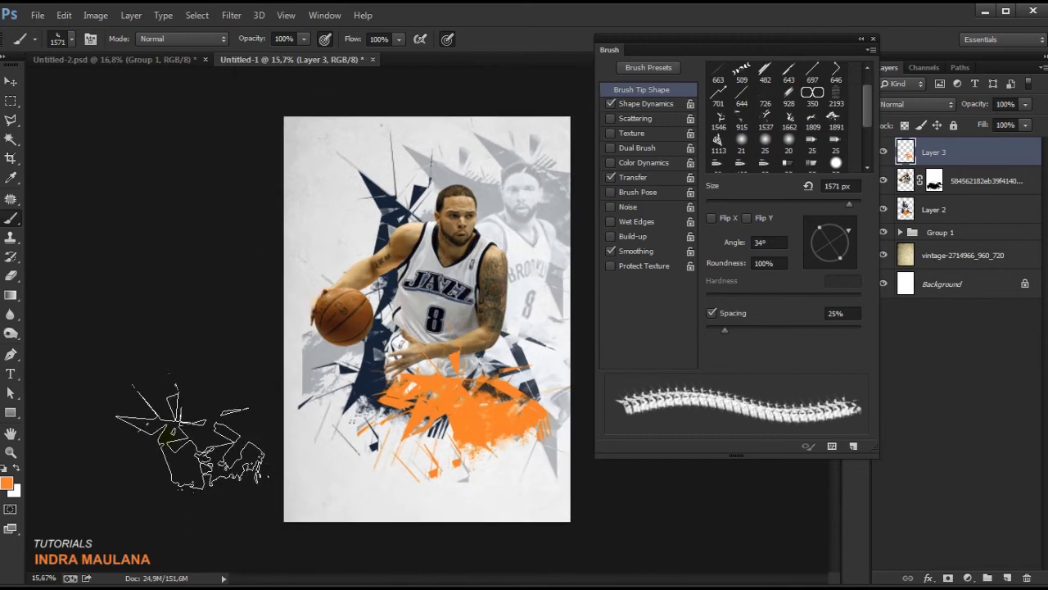
pyautogui.hotkey('ctrl', '+')
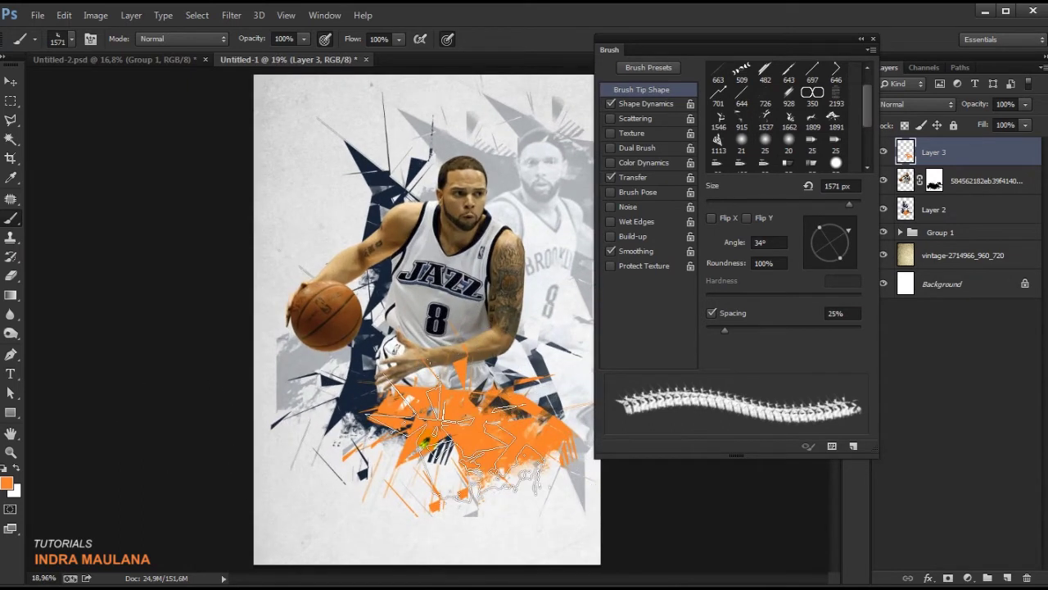
pyautogui.hotkey('ctrl', '+')
pyautogui.moveTo(495, 517); pyautogui.dragTo(456, 498)
pyautogui.hotkey('ctrl', 'z')
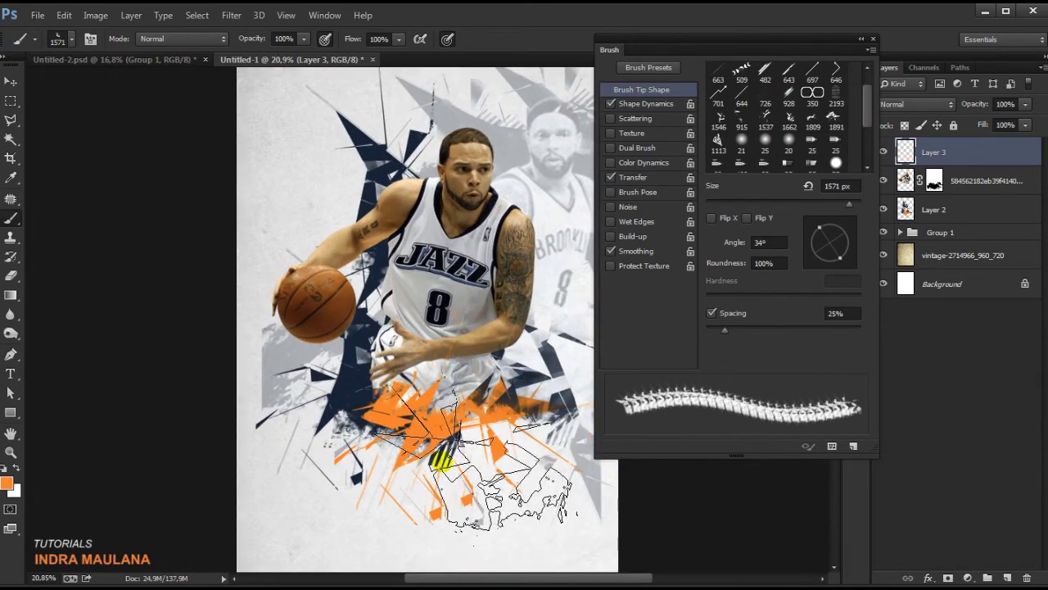
# Step: Tilt the brush tip to 67° and close the Brush Settings panel
pyautogui.moveTo(839, 257); pyautogui.dragTo(837, 225)
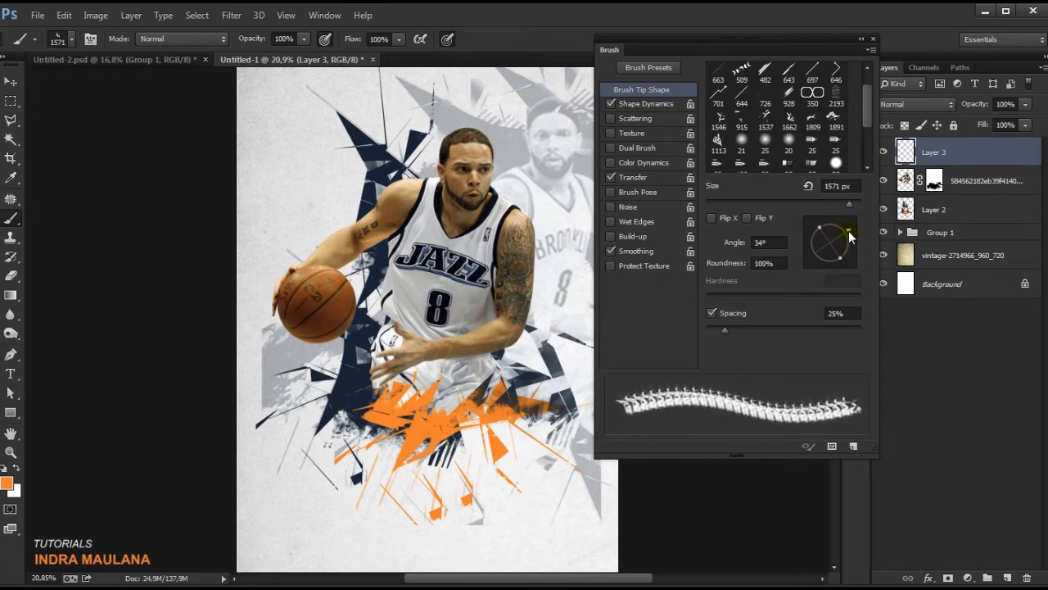
pyautogui.hotkey('ctrl', '-')
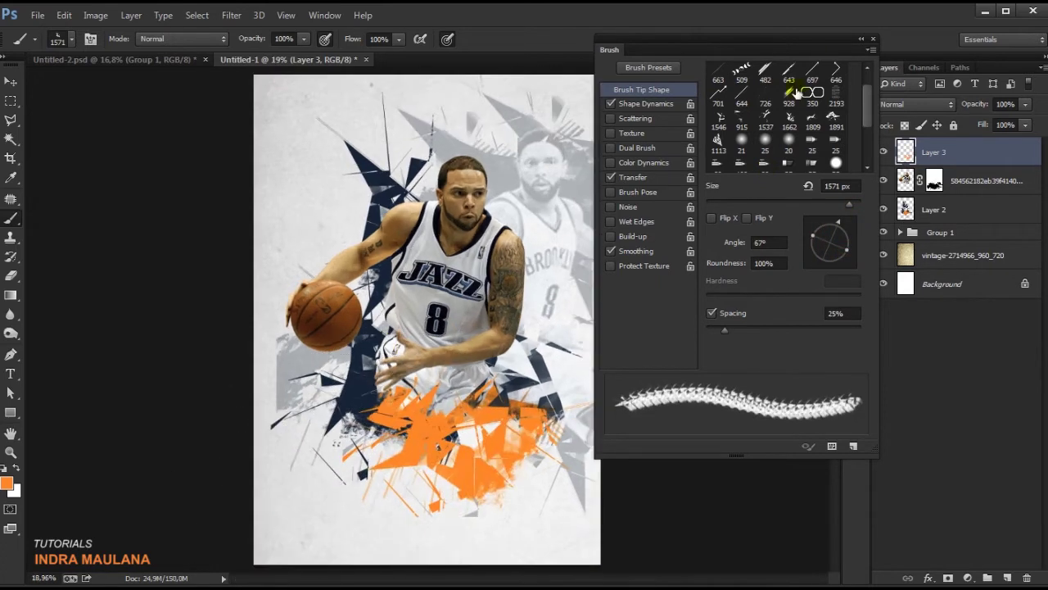
pyautogui.press('F5')
pyautogui.click(10, 81)
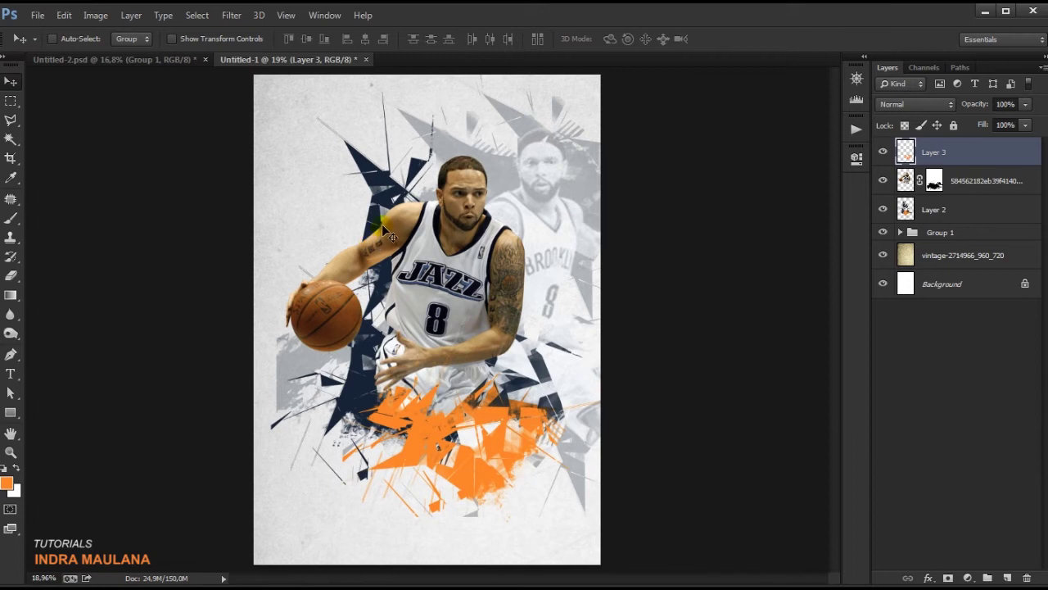
# Step: Delete the layer mask from the colour player layer
pyautogui.click(935, 180)
pyautogui.rightClick(935, 181)
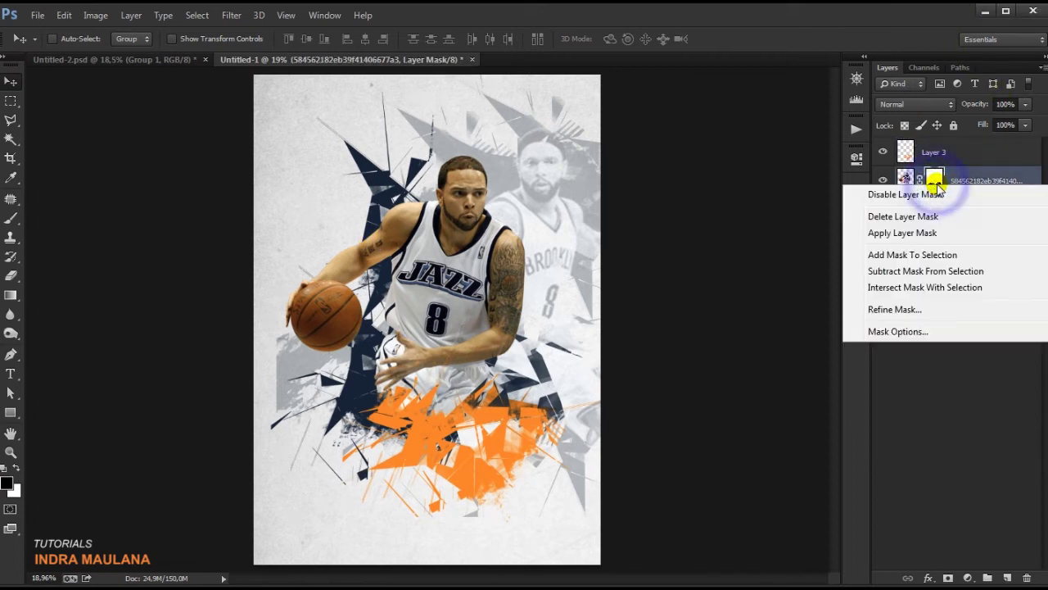
pyautogui.click(901, 217)
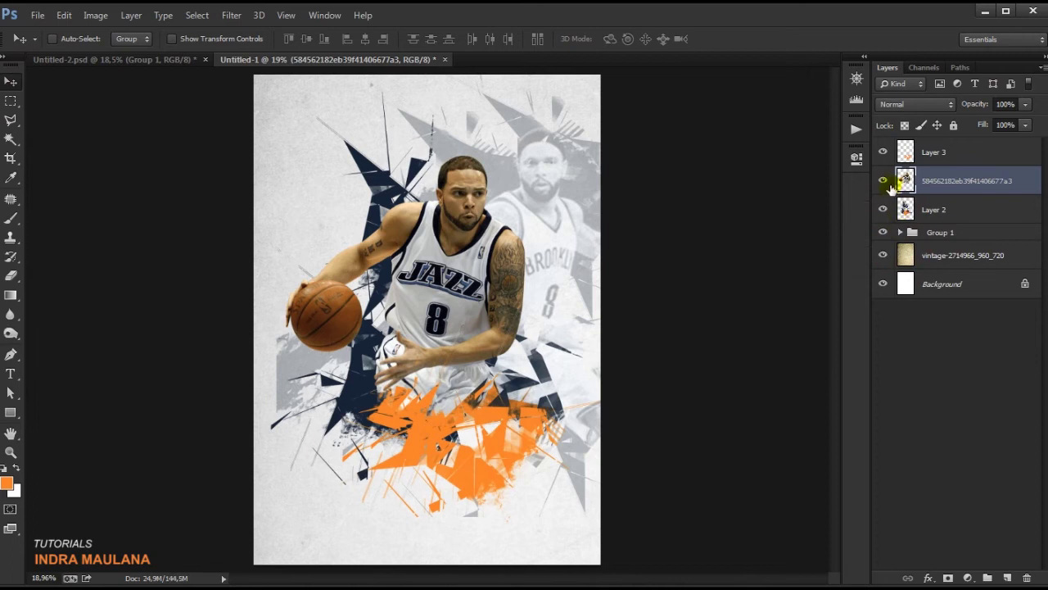
# Step: Add a Color Balance layer clipped to the player, with midtones at Red +18 and Blue +35
pyautogui.click(967, 579)
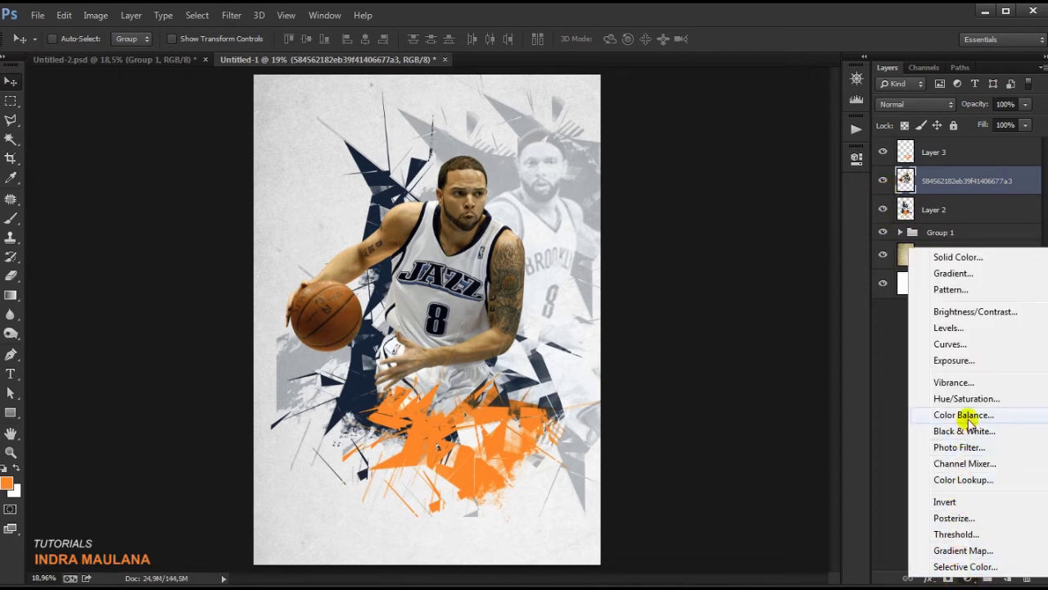
pyautogui.click(968, 416)
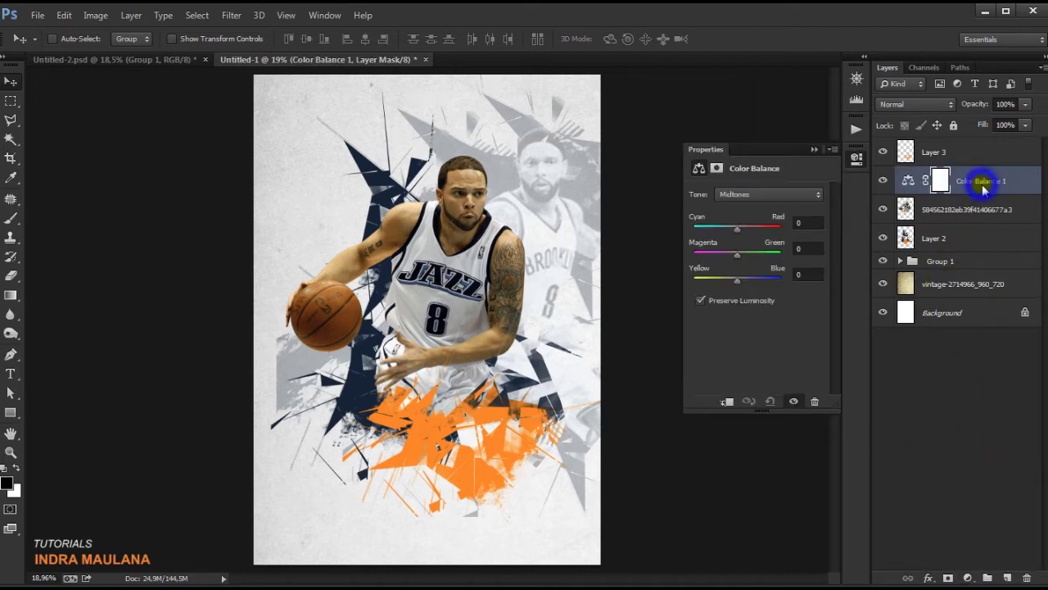
pyautogui.rightClick(983, 186)
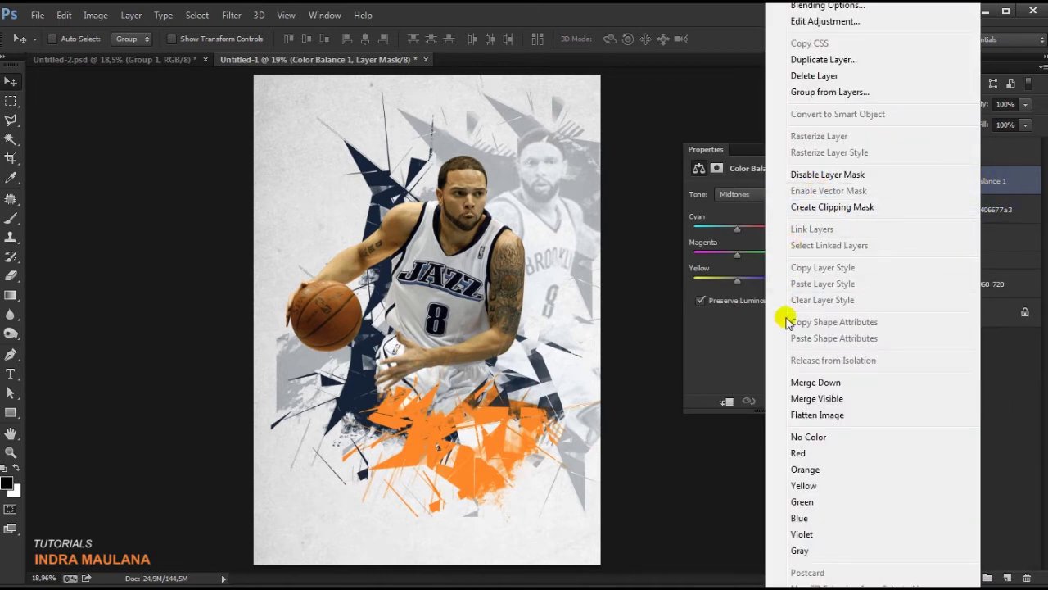
pyautogui.click(819, 208)
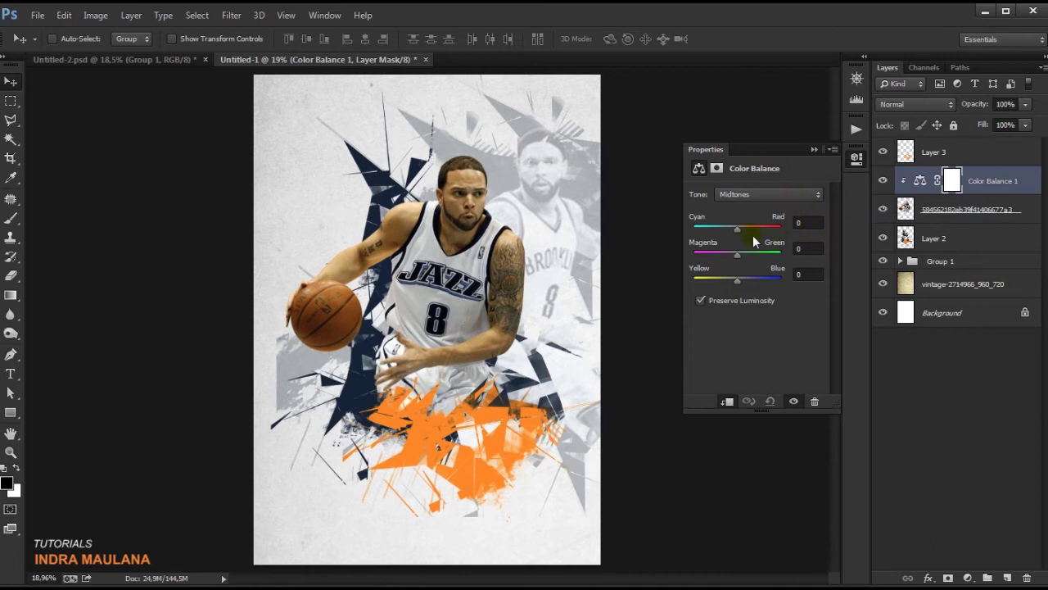
pyautogui.moveTo(747, 230); pyautogui.dragTo(746, 229)
pyautogui.moveTo(738, 280)
pyautogui.mouseDown()
pyautogui.moveTo(750, 282)
pyautogui.moveTo(733, 257)
pyautogui.mouseUp()
pyautogui.click(814, 149)
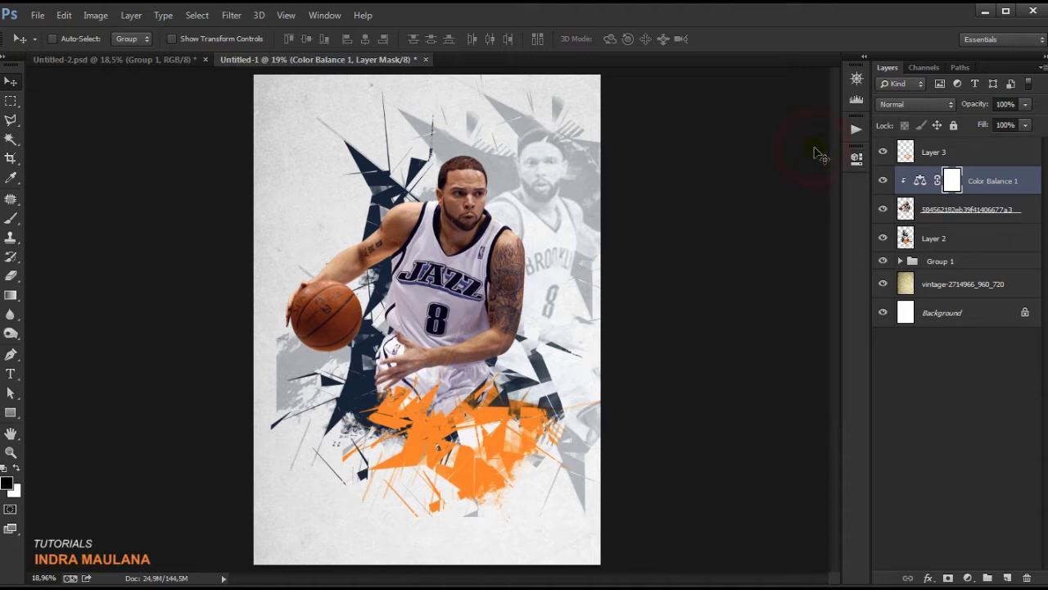
# Step: Merge the colour player photo with Color Balance 1 and toggle its visibility to check the result
pyautogui.click(986, 211)
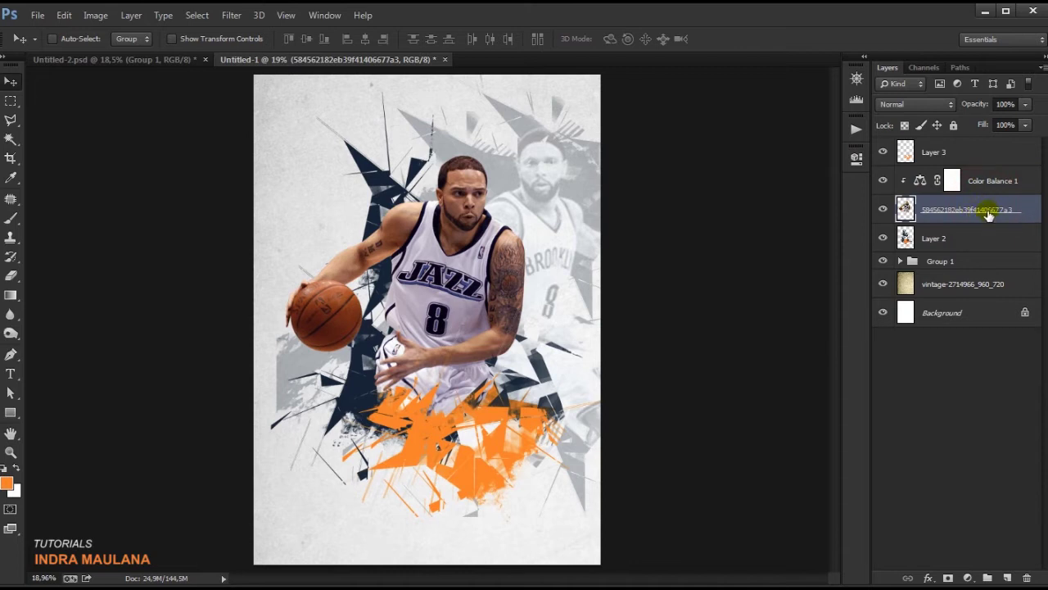
pyautogui.keyDown('shift'); pyautogui.click(983, 184); pyautogui.keyUp('shift')
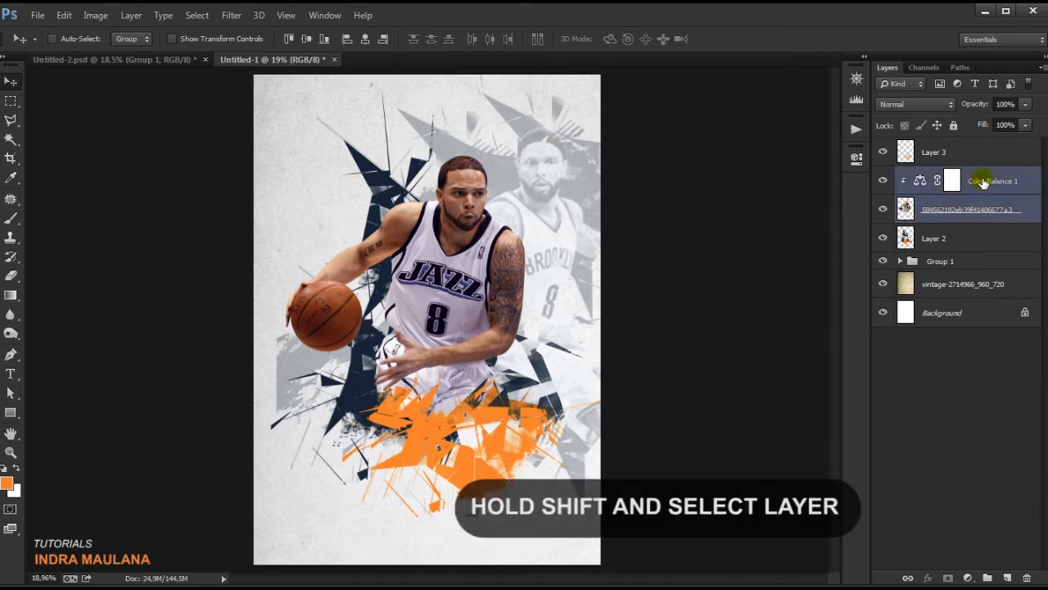
pyautogui.hotkey('ctrl', 'e')
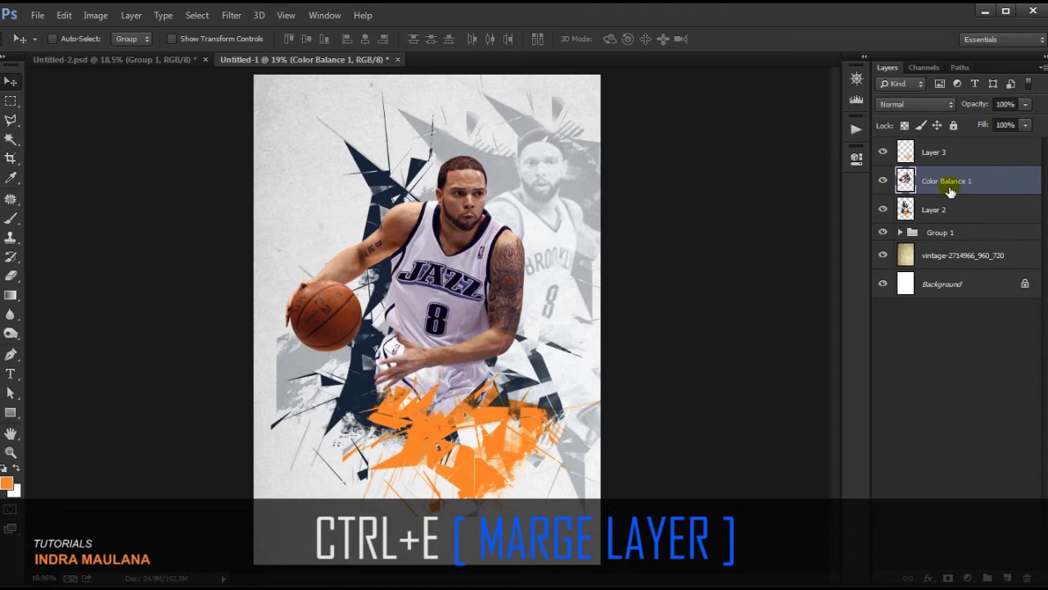
pyautogui.click(884, 181)
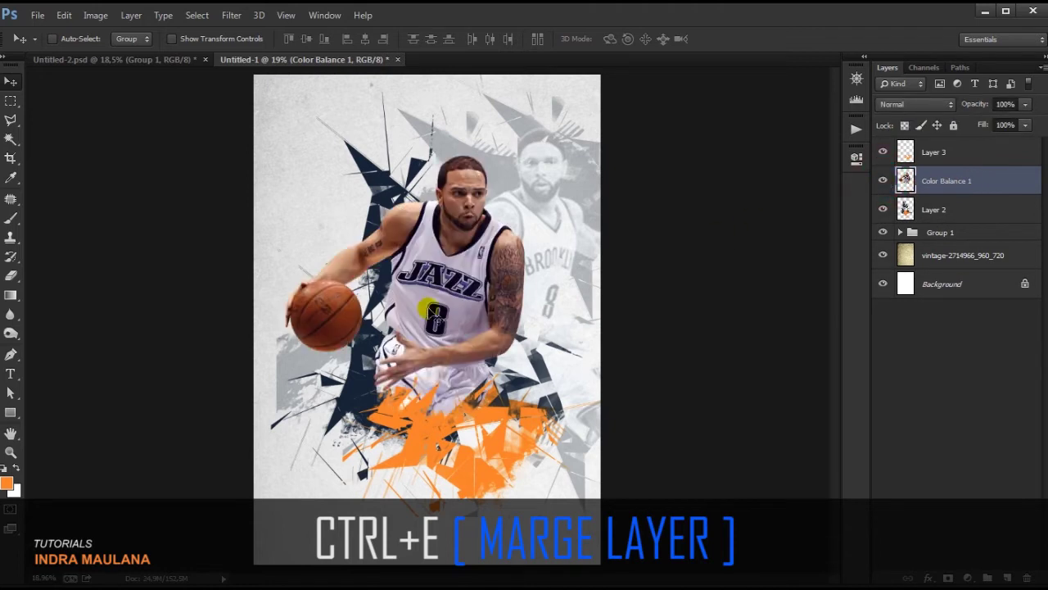
pyautogui.scroll(1, 432, 313)
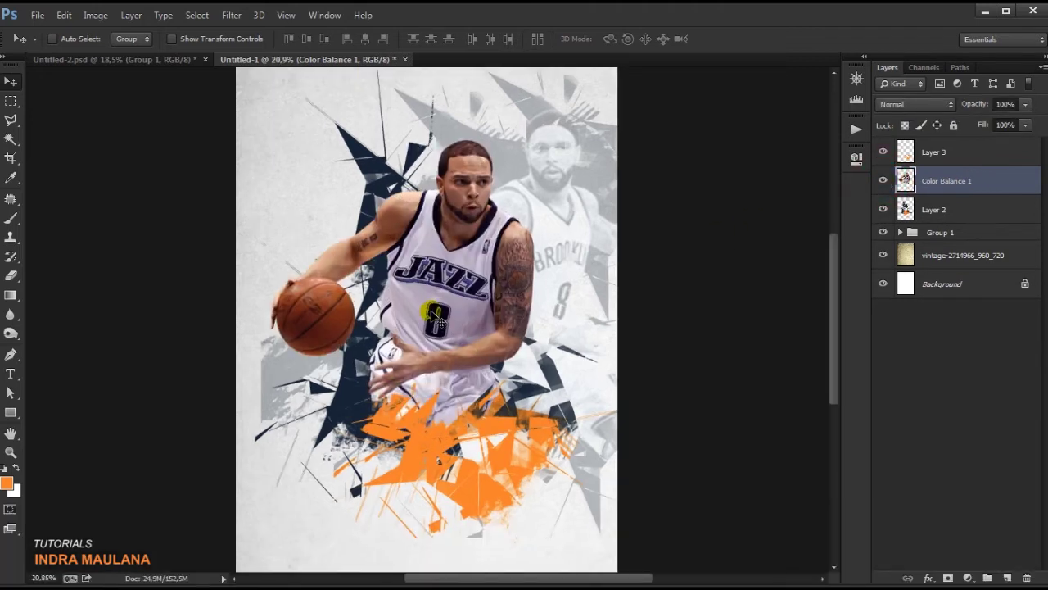
# Step: Lasso a diagonal band across the player's arm, cut it onto Layer 4, and shift it up-left
pyautogui.click(10, 121)
pyautogui.click(352, 235)
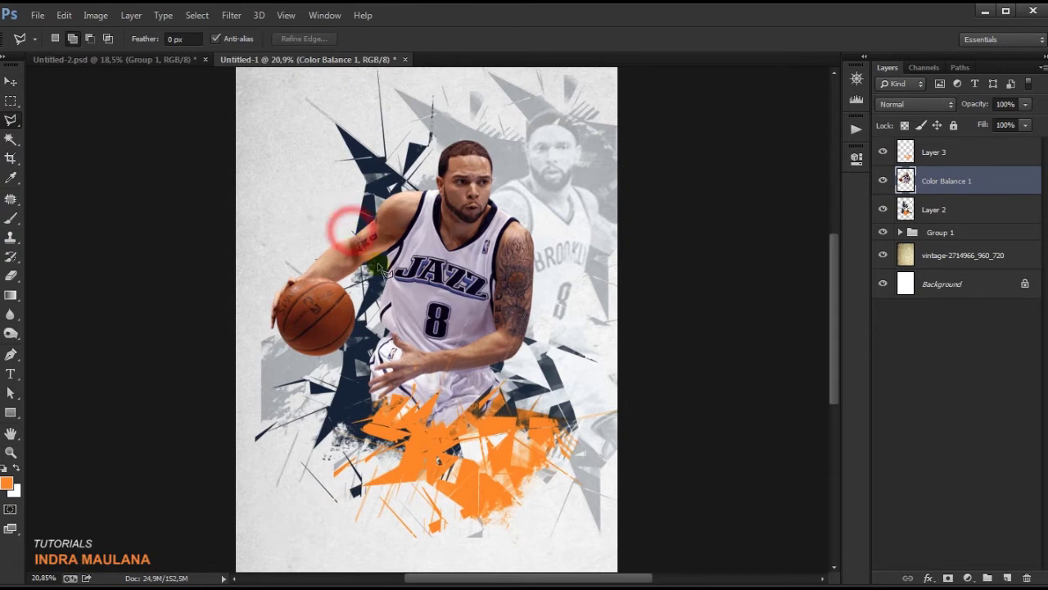
pyautogui.click(524, 373)
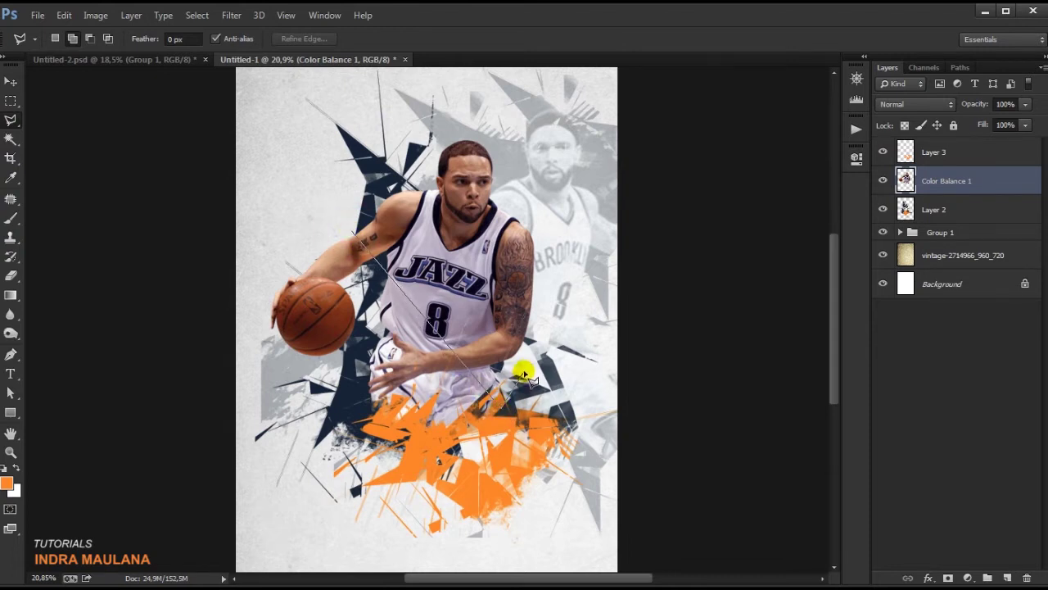
pyautogui.click(538, 358)
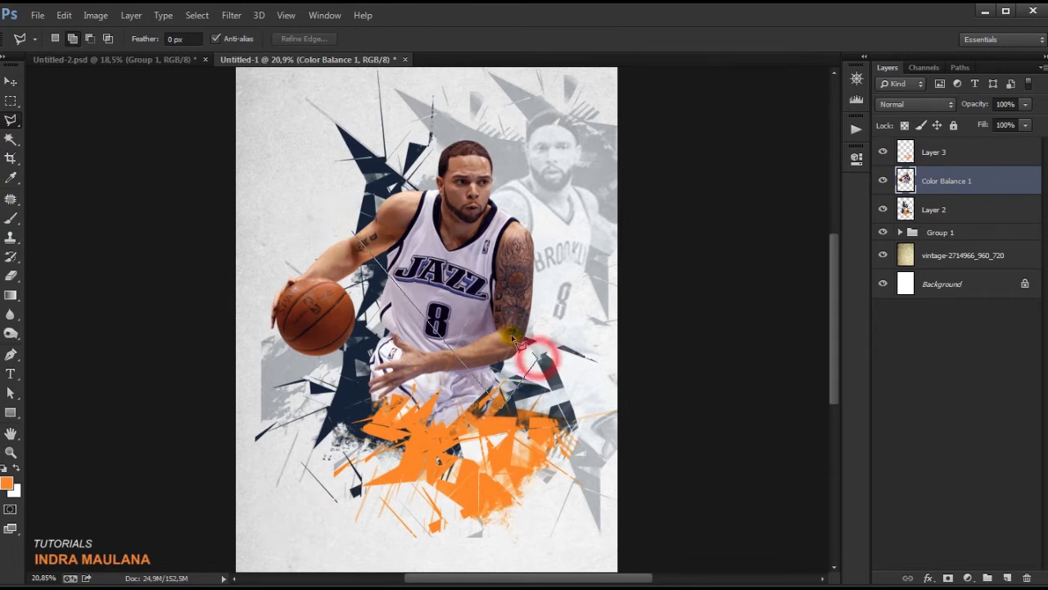
pyautogui.click(354, 235)
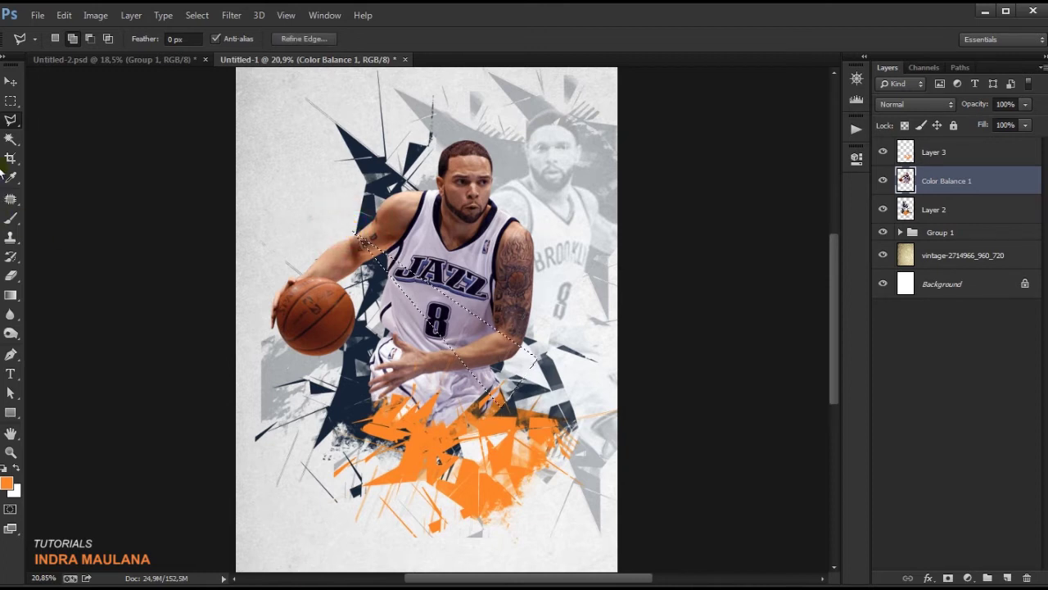
pyautogui.click(10, 82)
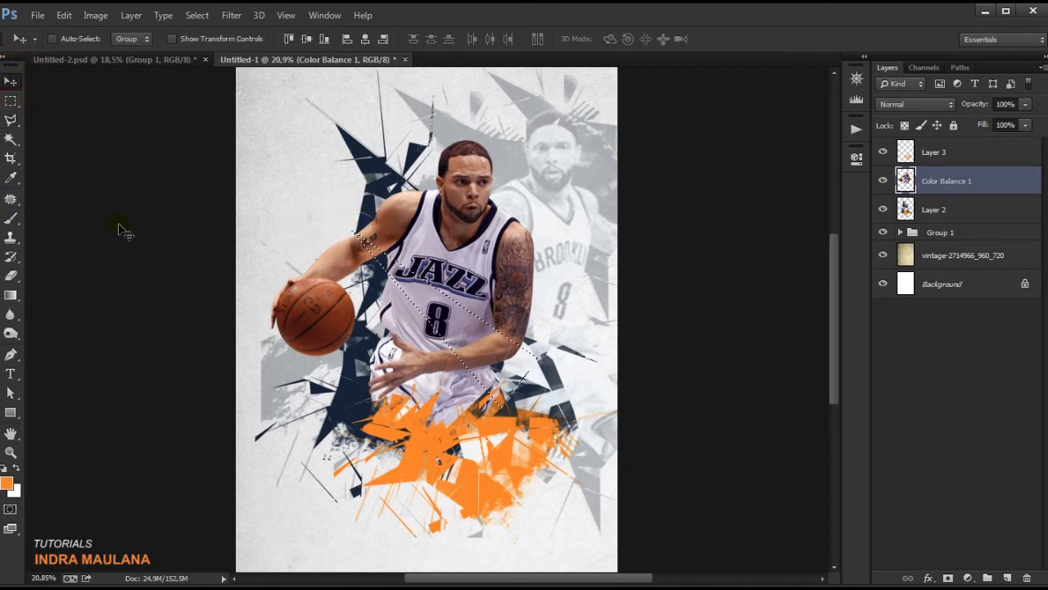
pyautogui.hotkey('ctrl', 'shift', 'j')
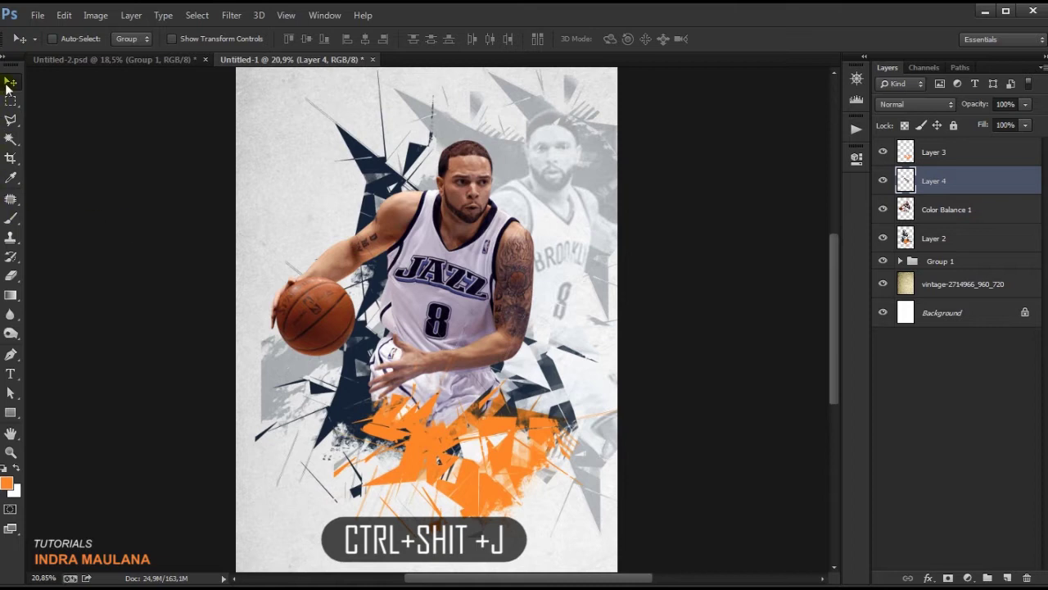
pyautogui.moveTo(461, 337); pyautogui.dragTo(450, 319)
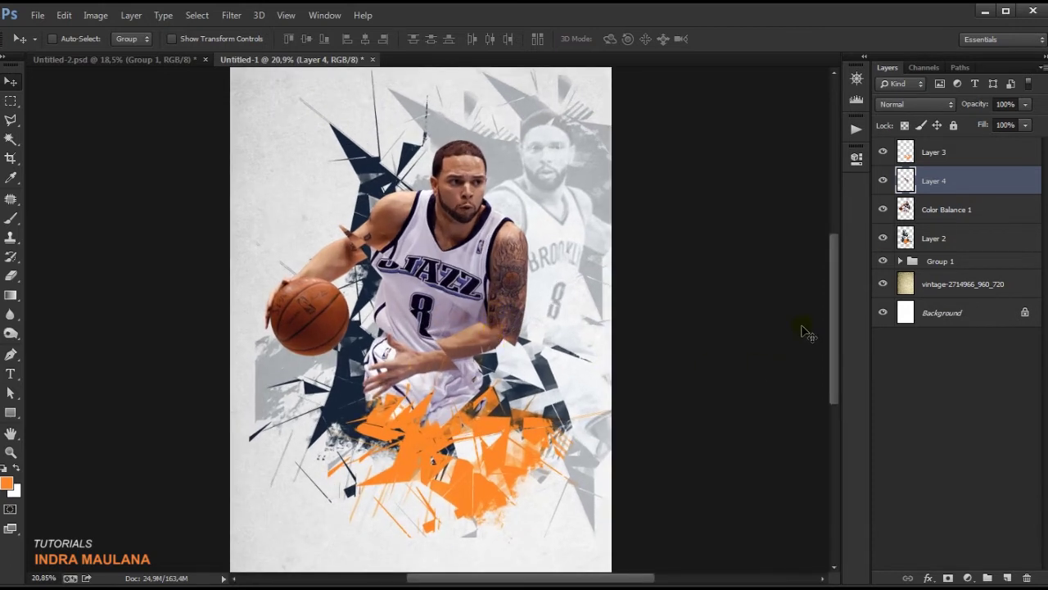
# Step: Give Layer 4 a 29 px drop shadow at lower opacity, then load its outline as a selection
pyautogui.click(936, 580)
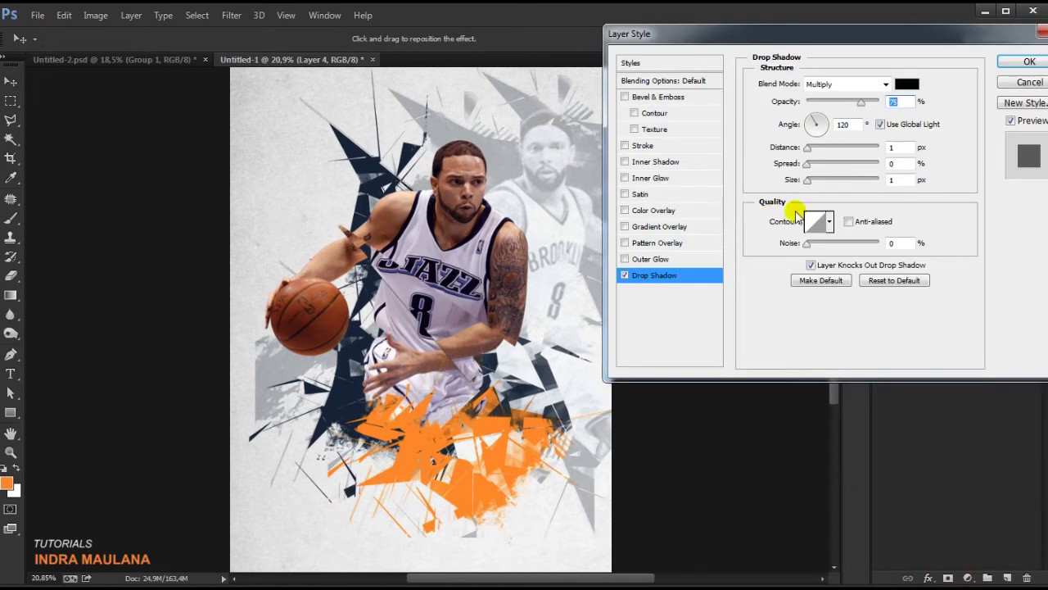
pyautogui.moveTo(808, 182); pyautogui.dragTo(814, 183)
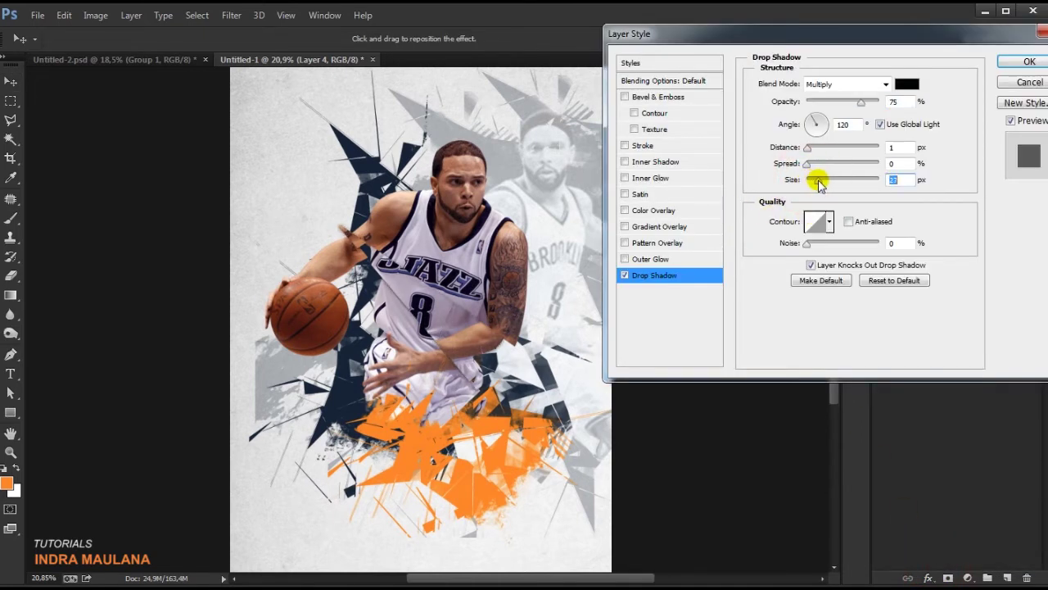
pyautogui.moveTo(860, 101); pyautogui.dragTo(842, 105)
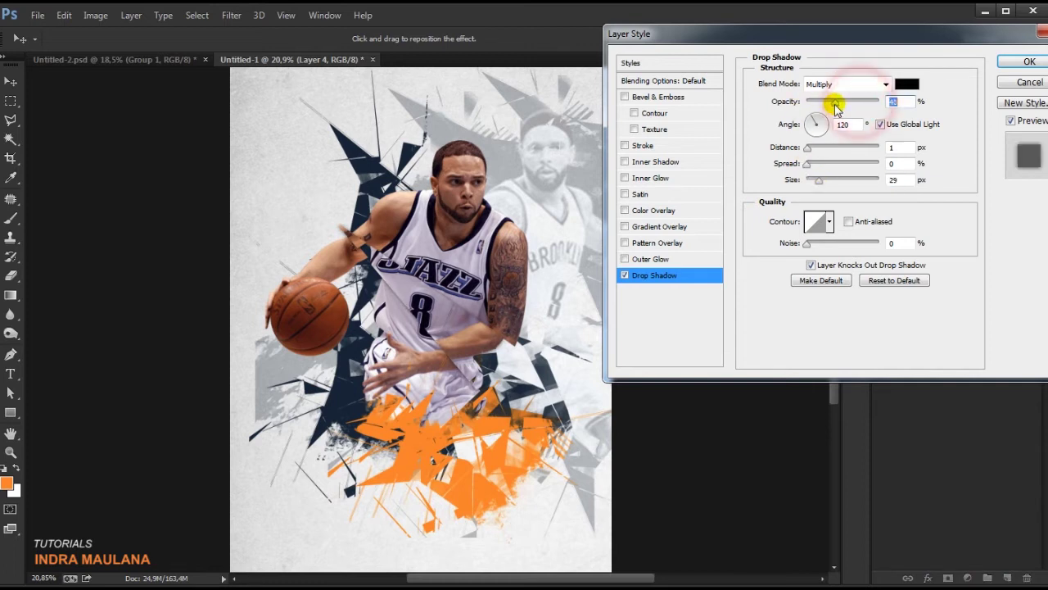
pyautogui.click(819, 180)
pyautogui.click(1030, 62)
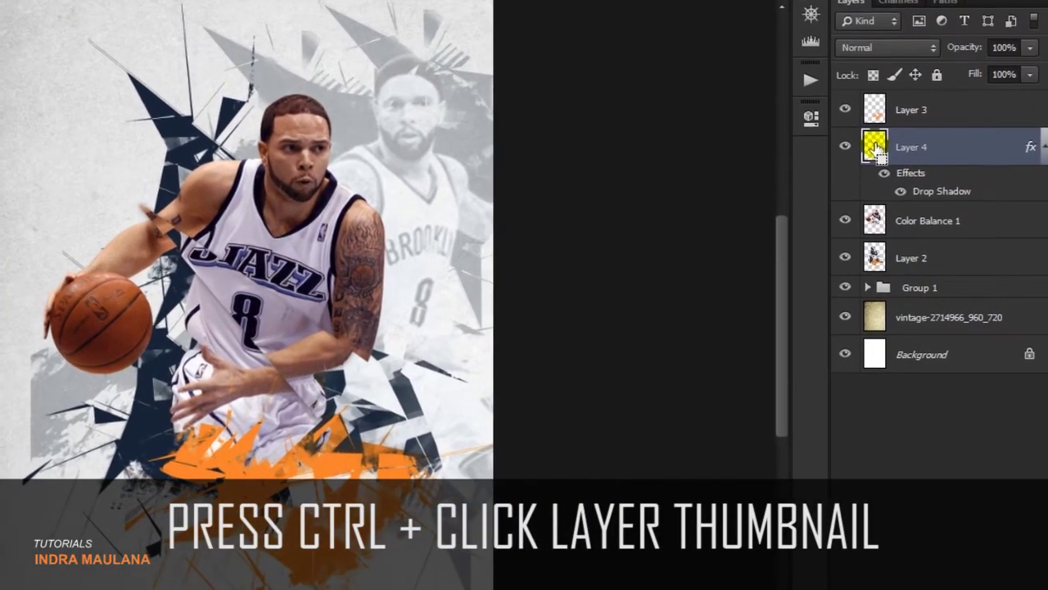
pyautogui.keyDown('ctrl'); pyautogui.click(874, 145); pyautogui.keyUp('ctrl')
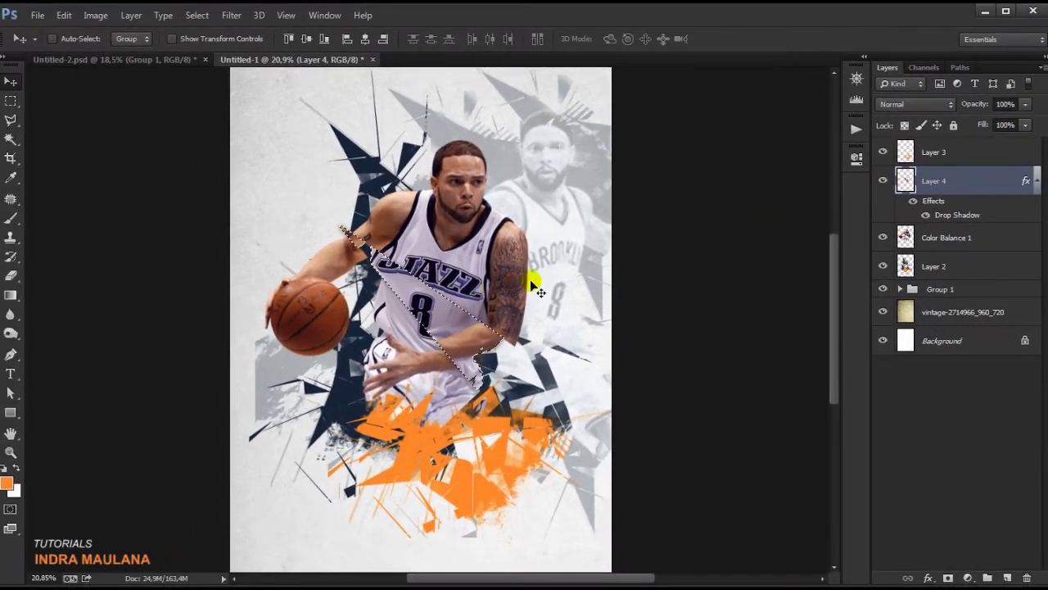
# Step: On a new Layer 5, stroke the selection with a 5 px white line
pyautogui.click(1007, 577)
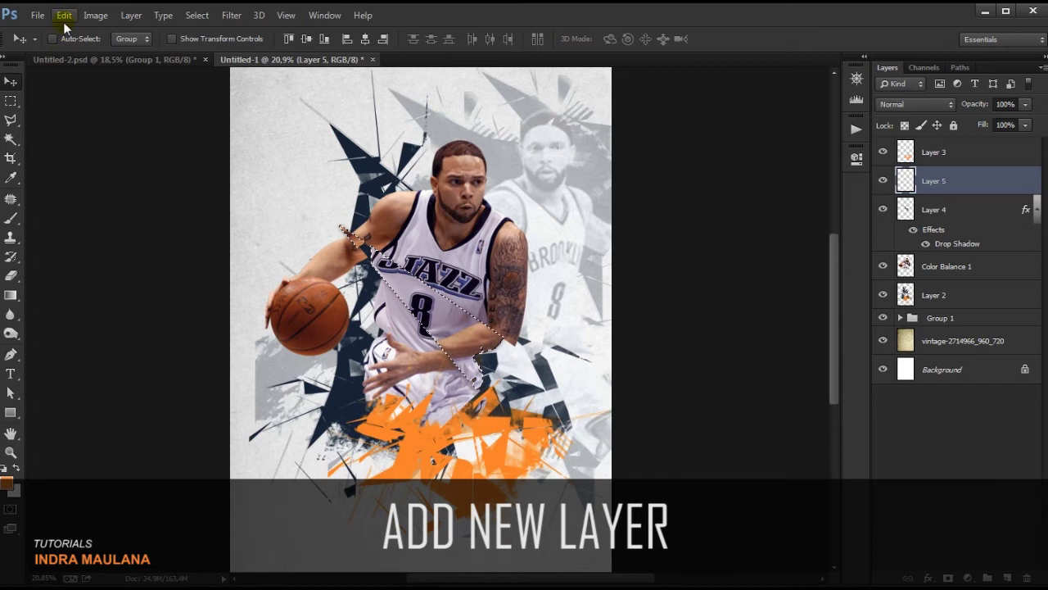
pyautogui.click(64, 15)
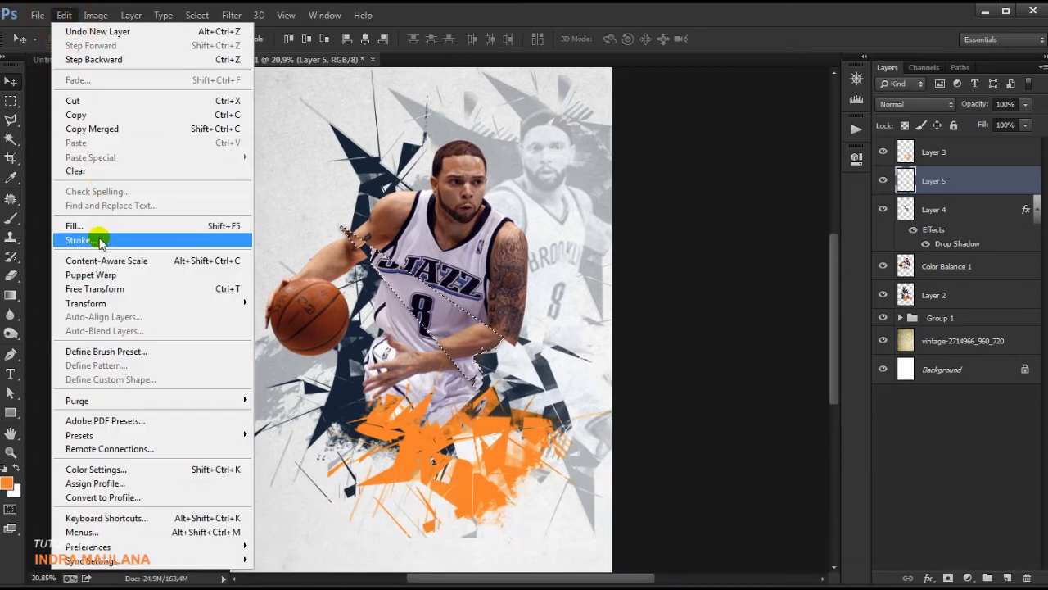
pyautogui.click(98, 239)
pyautogui.click(483, 181)
pyautogui.click(500, 87)
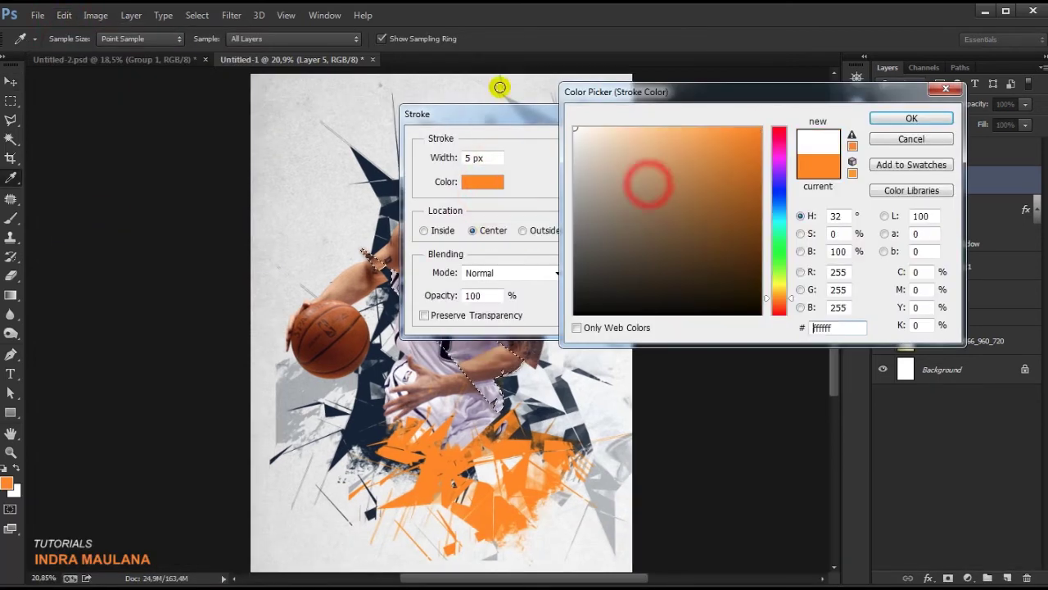
pyautogui.click(912, 118)
pyautogui.click(613, 145)
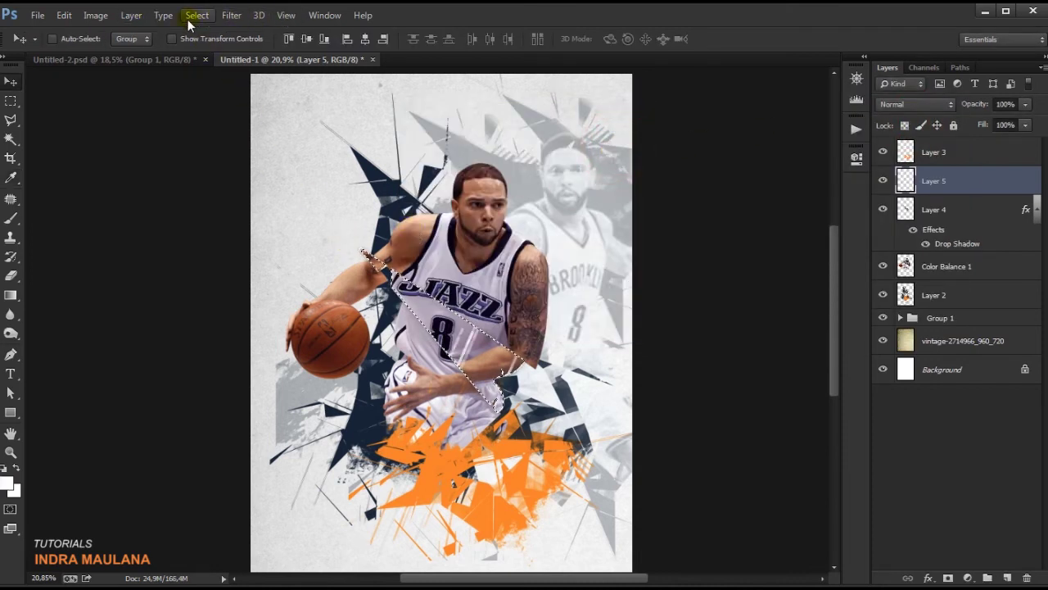
# Step: Deselect the slice's selection outline
pyautogui.click(197, 14)
pyautogui.click(205, 44)
pyautogui.scroll(1, 528, 383)
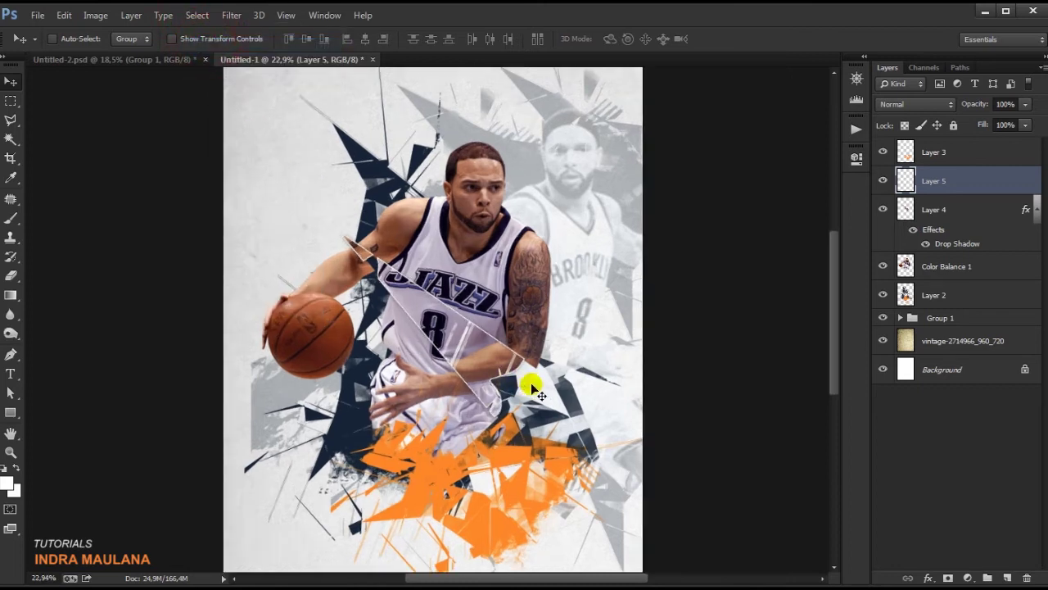
pyautogui.scroll(1, 531, 382)
pyautogui.scroll(1, 531, 382)
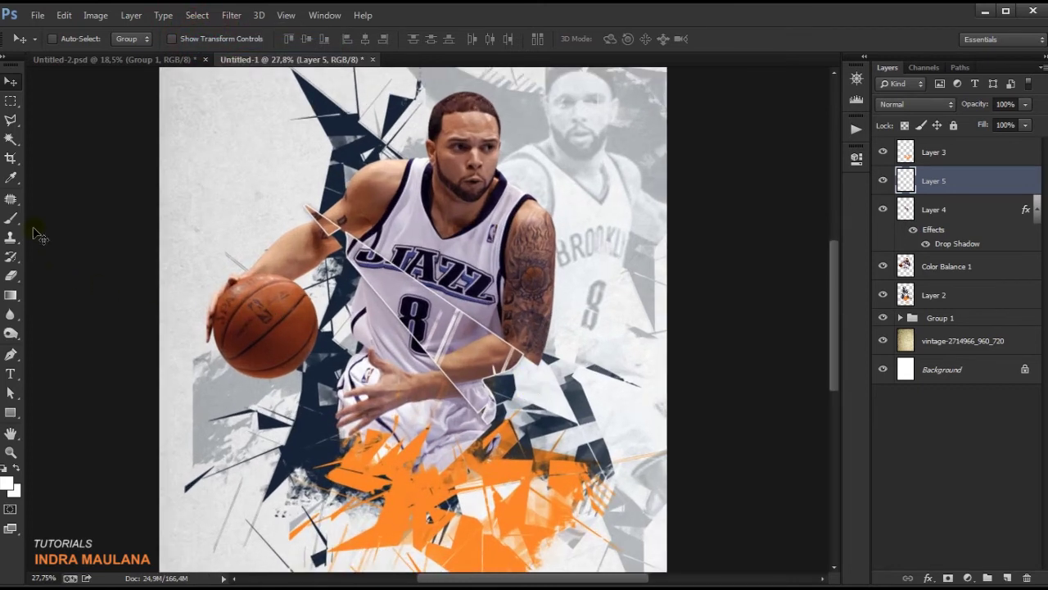
# Step: Erase a section of Layer 5's white outline near the player's arm with the Eraser
pyautogui.click(11, 276)
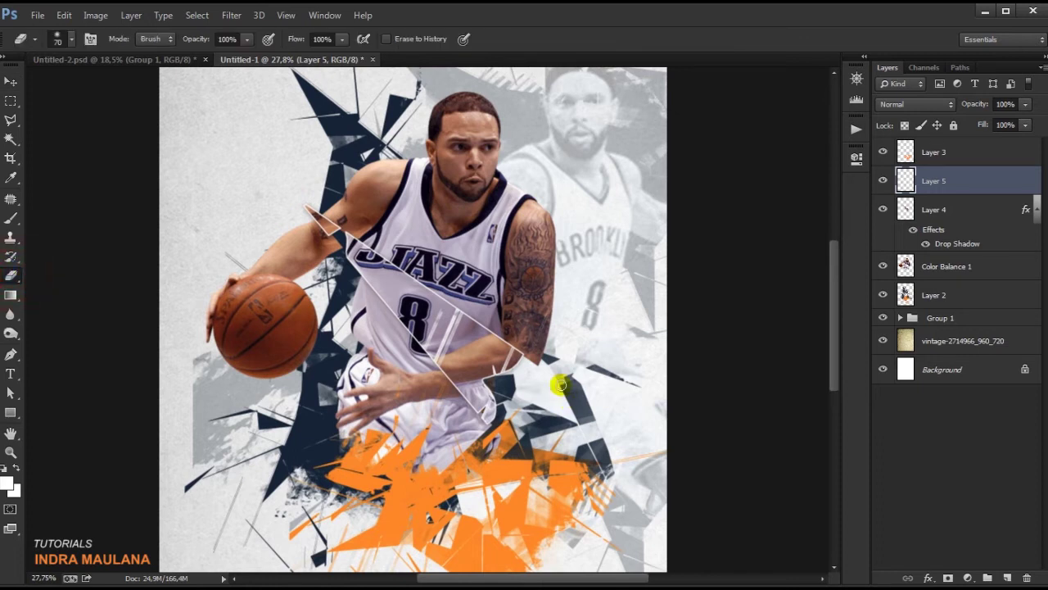
pyautogui.scroll(3, 518, 365)
pyautogui.moveTo(501, 371); pyautogui.dragTo(487, 376)
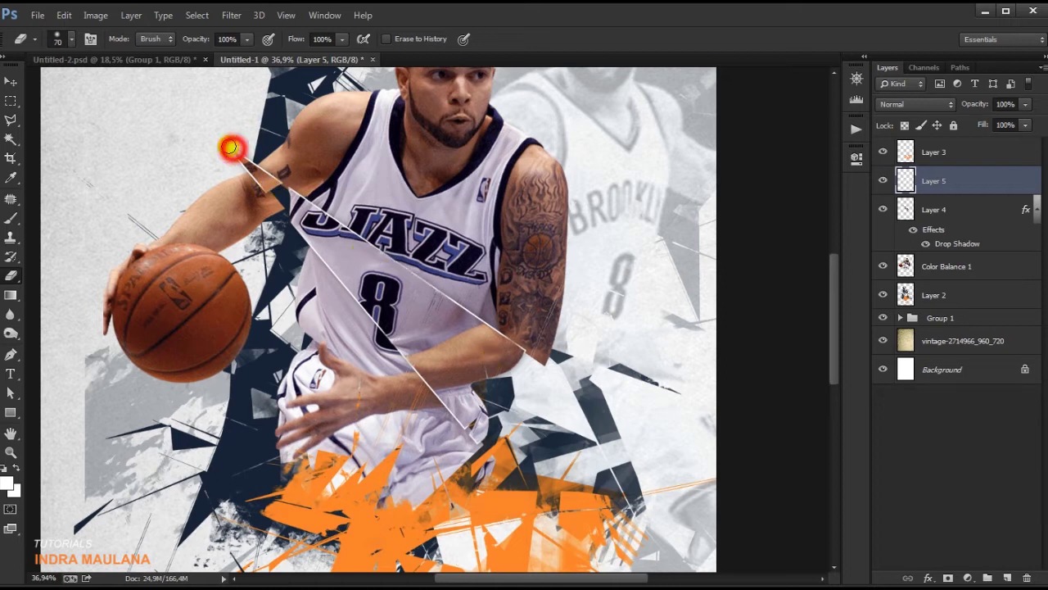
pyautogui.scroll(-2, 344, 336)
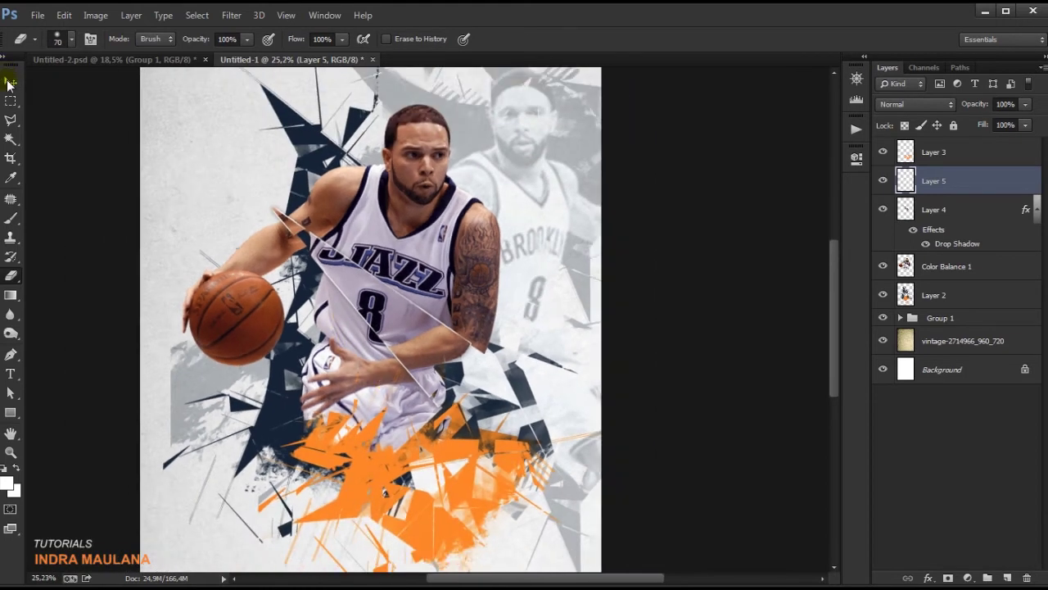
pyautogui.click(10, 82)
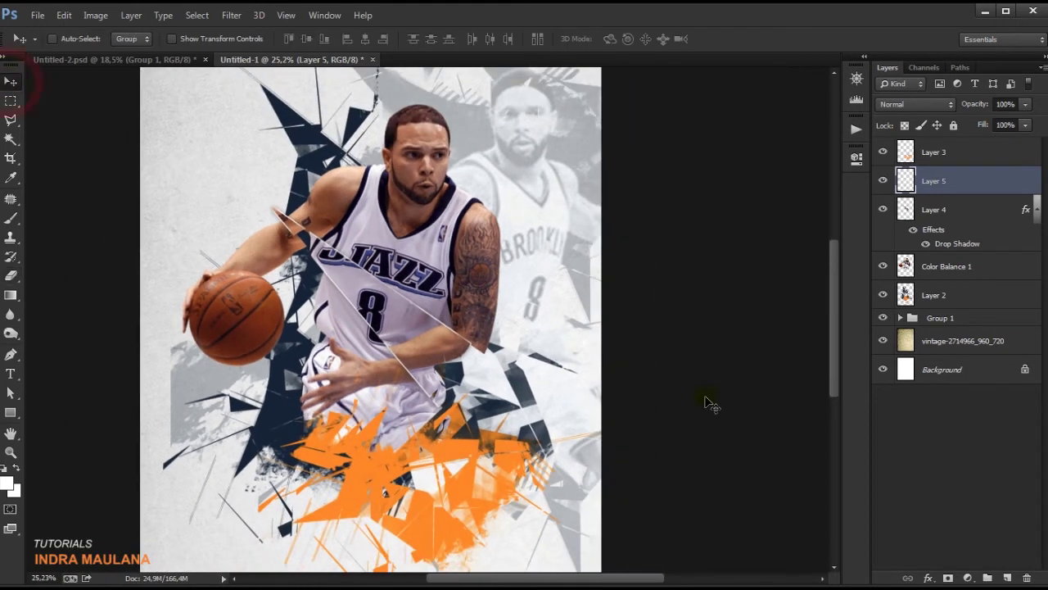
# Step: Give Layer 5 a bright orange Screen outer glow, 10 px size, with raised opacity
pyautogui.click(929, 578)
pyautogui.click(956, 552)
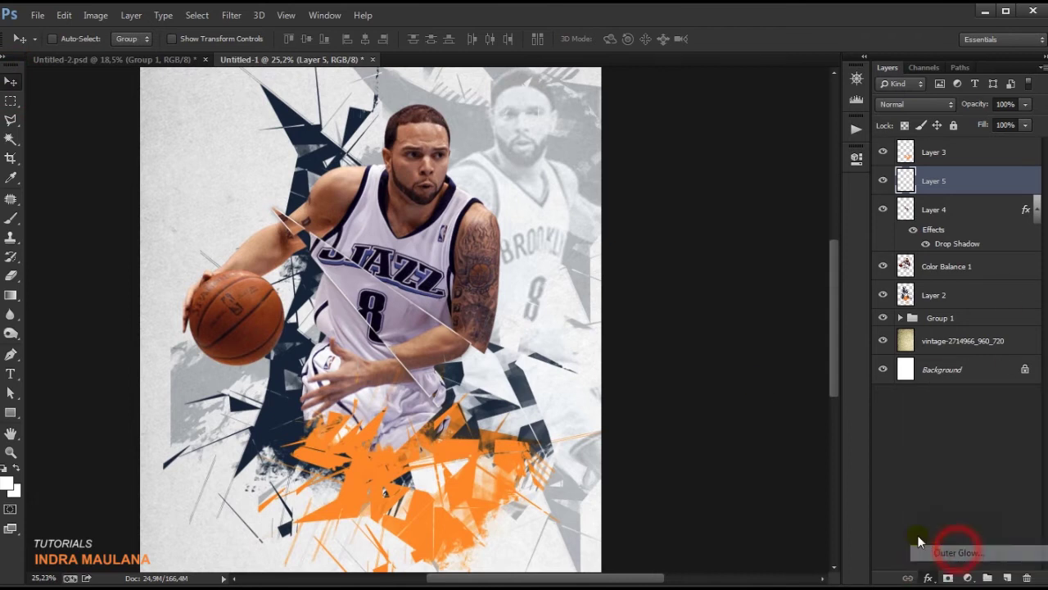
pyautogui.click(785, 136)
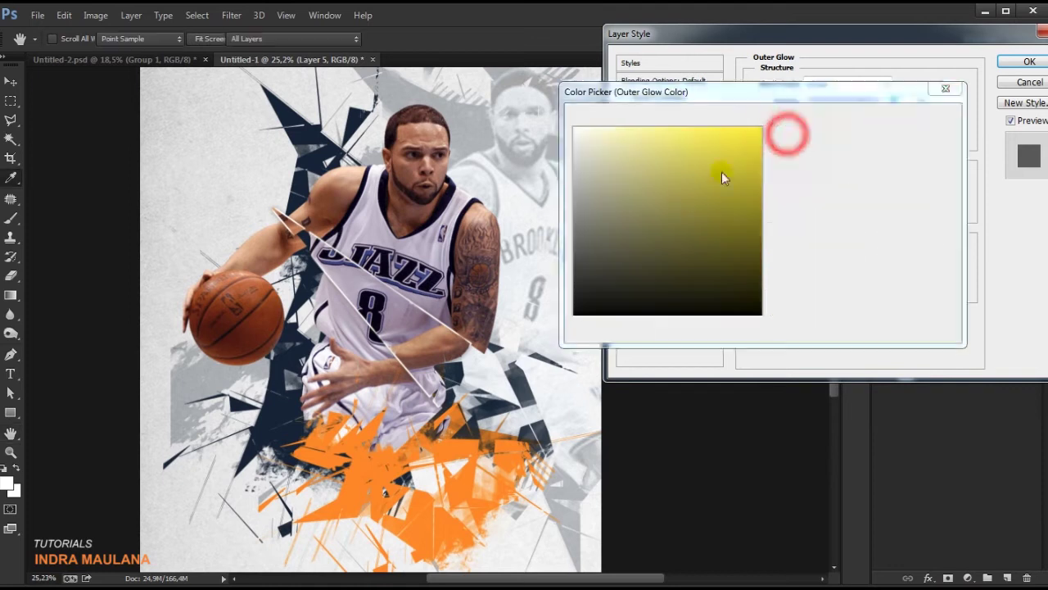
pyautogui.moveTo(779, 234); pyautogui.dragTo(786, 307)
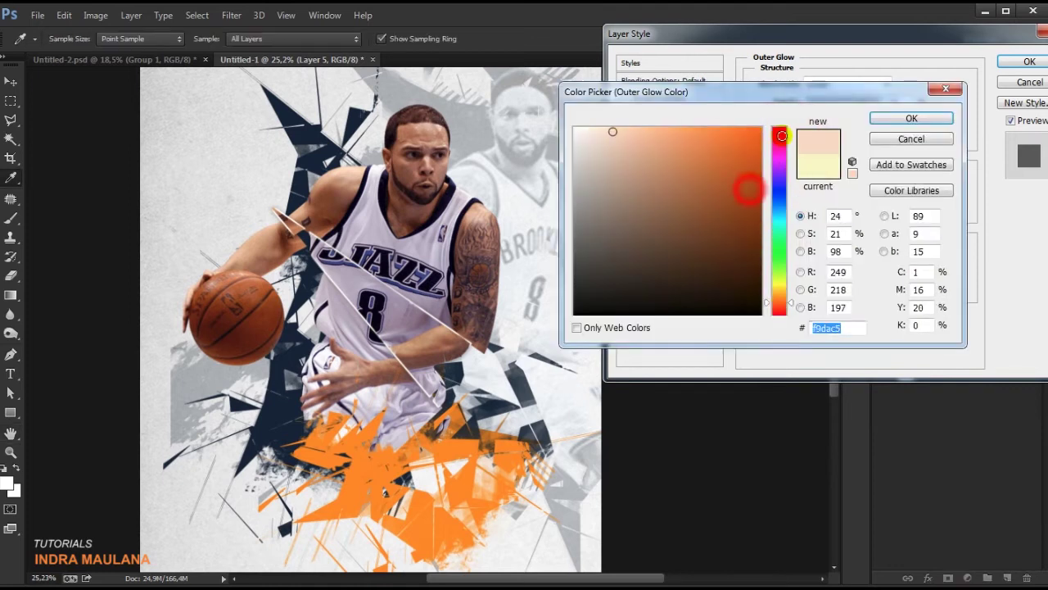
pyautogui.moveTo(745, 188); pyautogui.dragTo(824, 82)
pyautogui.click(911, 120)
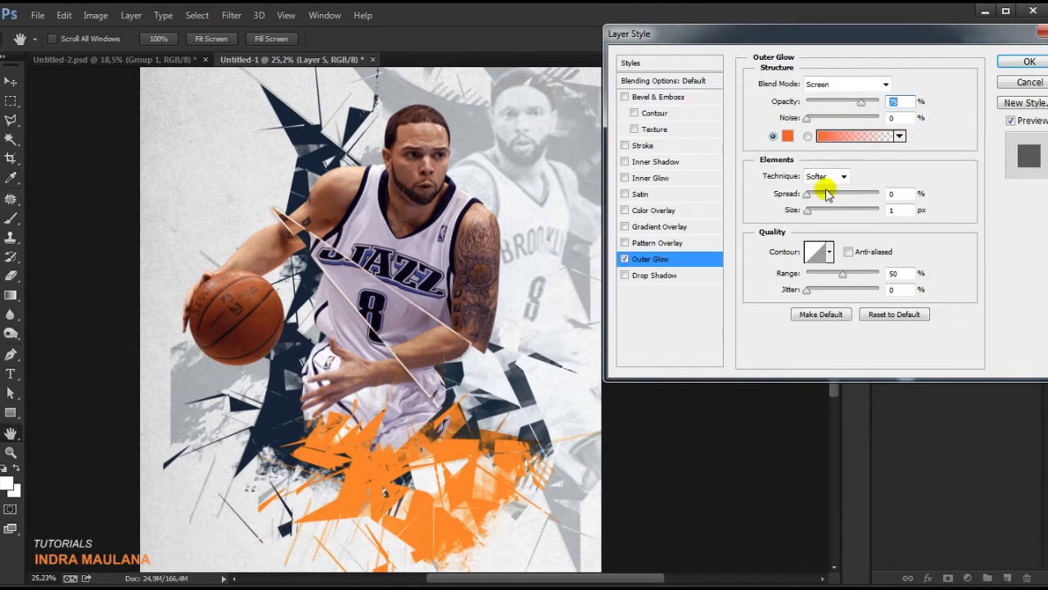
pyautogui.moveTo(816, 210); pyautogui.dragTo(811, 211)
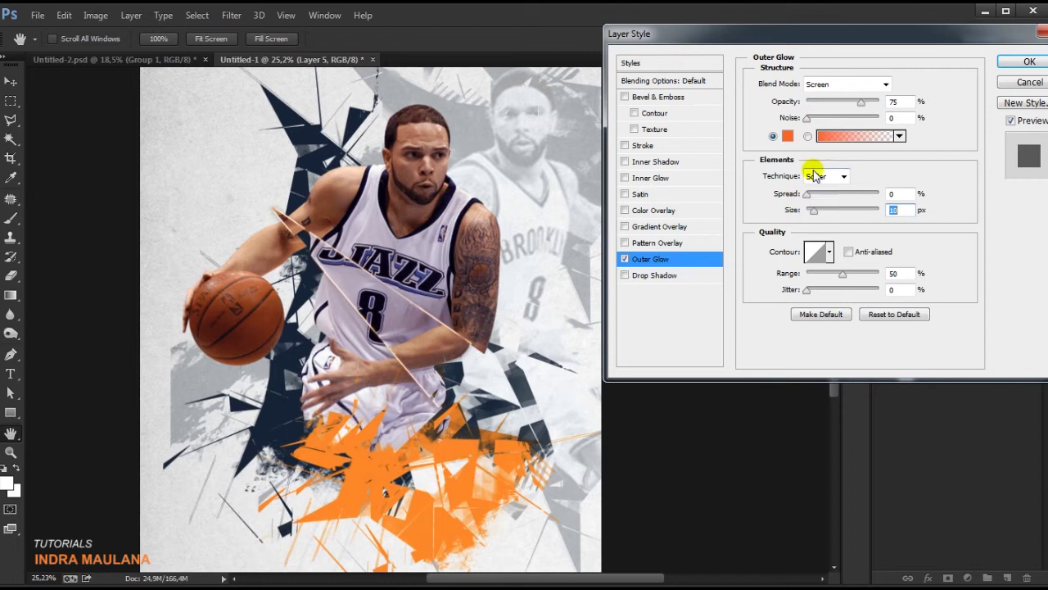
pyautogui.moveTo(861, 101); pyautogui.dragTo(869, 106)
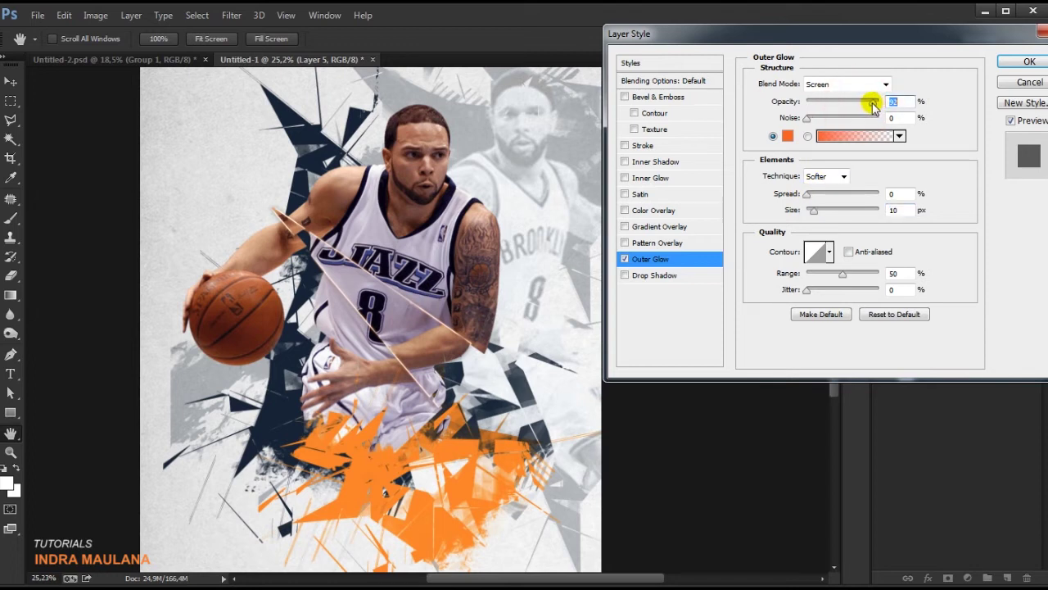
pyautogui.click(1027, 66)
pyautogui.scroll(-1, 449, 399)
pyautogui.scroll(-1, 449, 400)
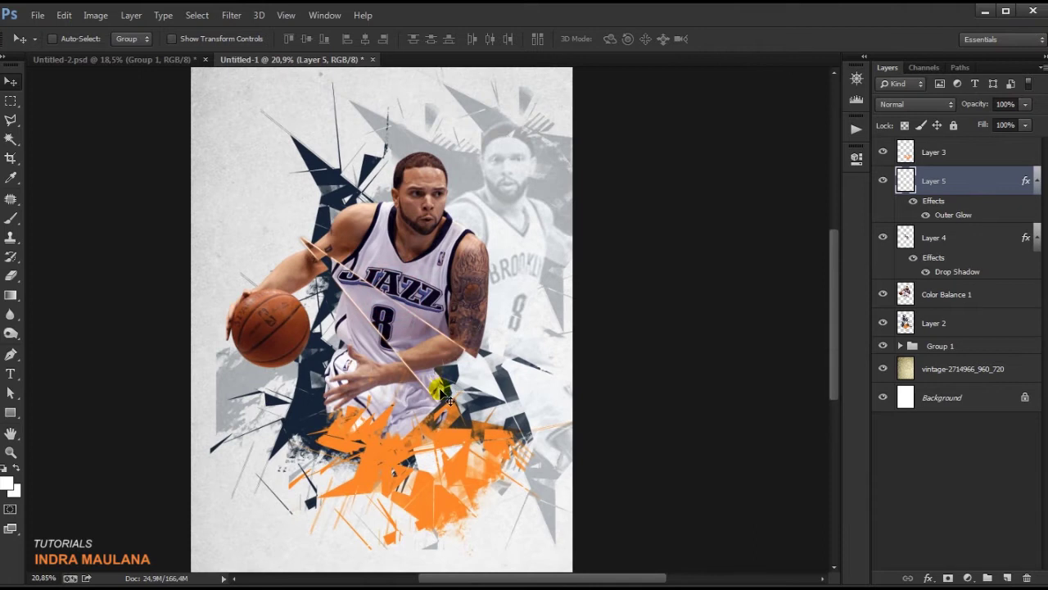
# Step: Check Layer 4 and the colour player, then make Color Balance 1 the working layer
pyautogui.scroll(-1, 449, 400)
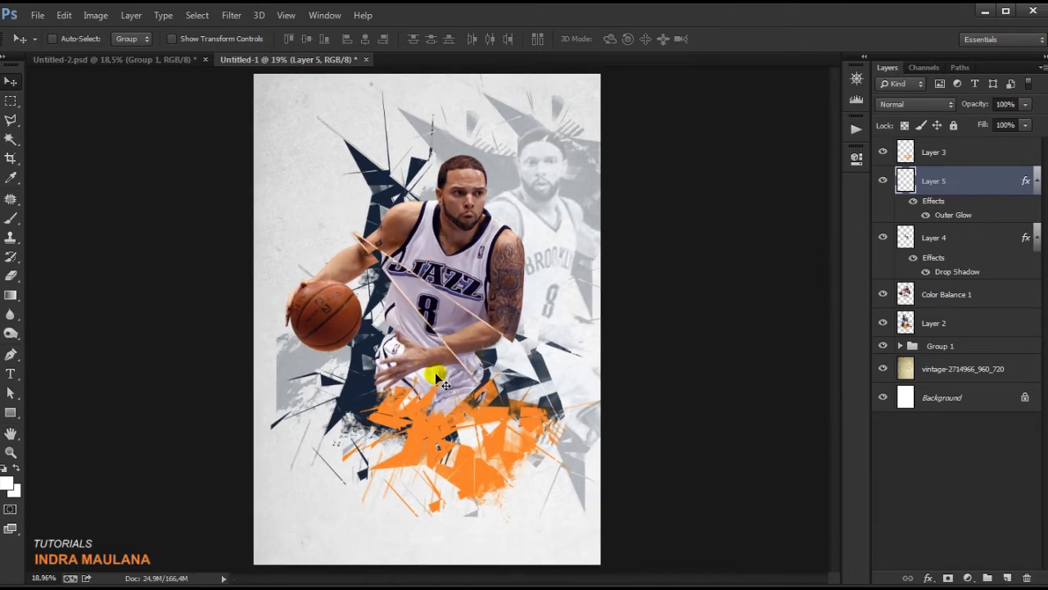
pyautogui.scroll(1, 548, 336)
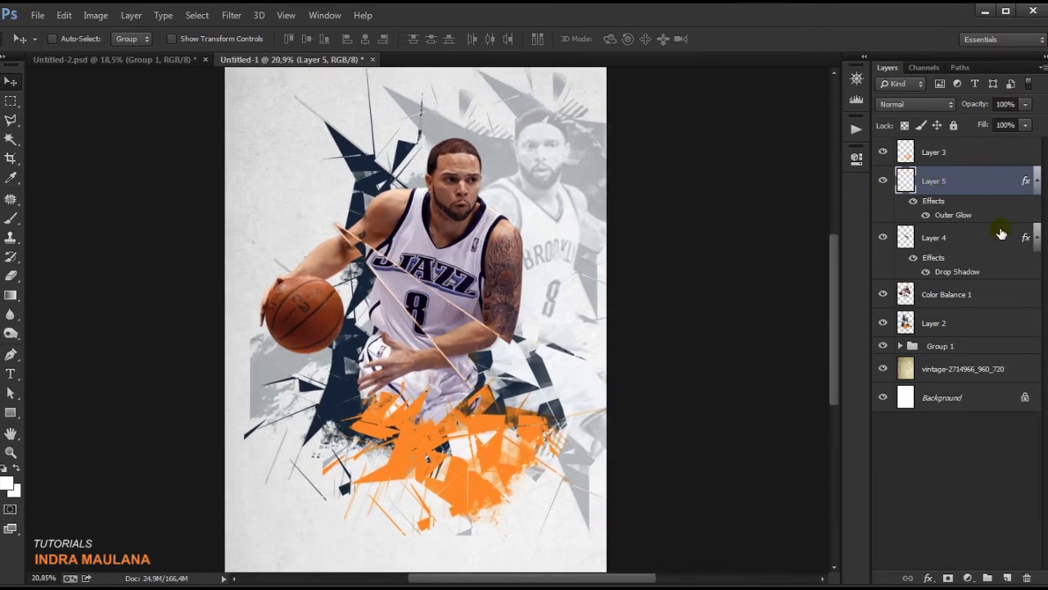
pyautogui.click(960, 237)
pyautogui.click(884, 240)
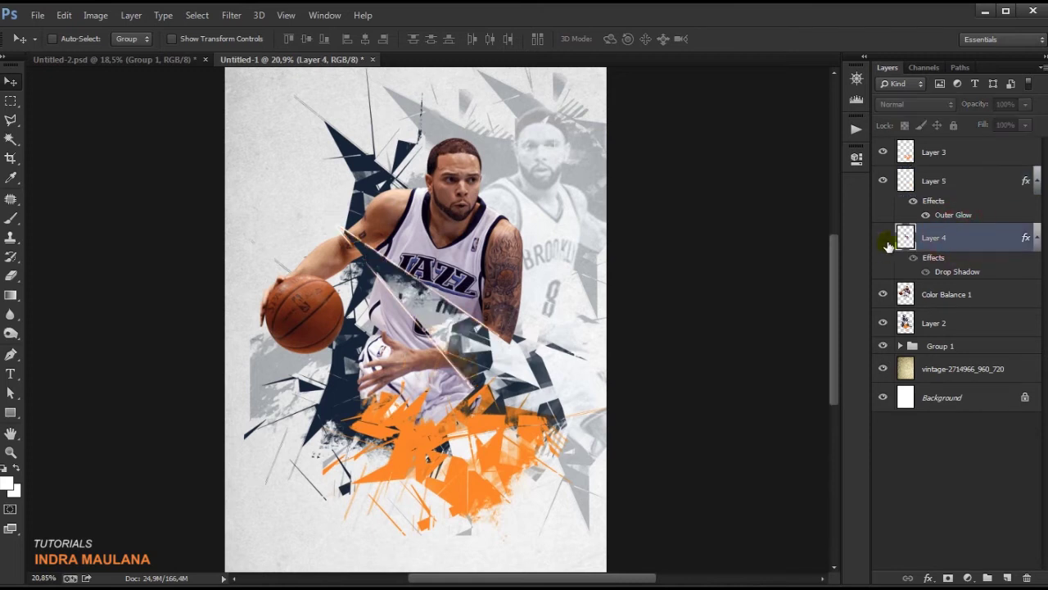
pyautogui.click(933, 294)
pyautogui.click(884, 295)
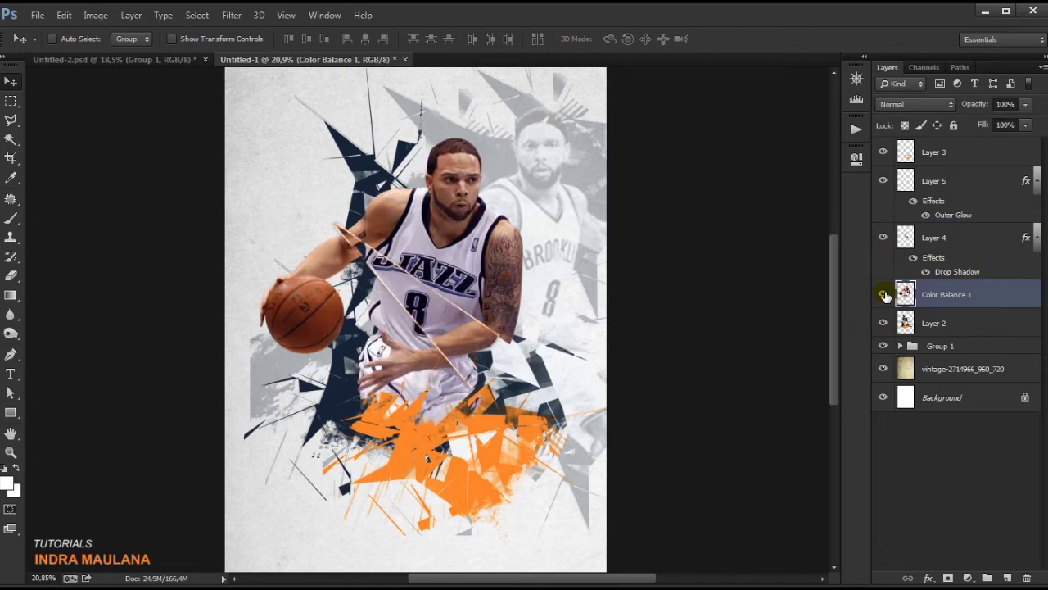
# Step: With the Polygonal Lasso, outline a first arm shard and a thin sliver on the shoulder
pyautogui.click(11, 120)
pyautogui.scroll(2, 311, 243)
pyautogui.scroll(2, 340, 271)
pyautogui.click(331, 260)
pyautogui.click(312, 304)
pyautogui.click(334, 262)
pyautogui.click(465, 154)
pyautogui.click(461, 171)
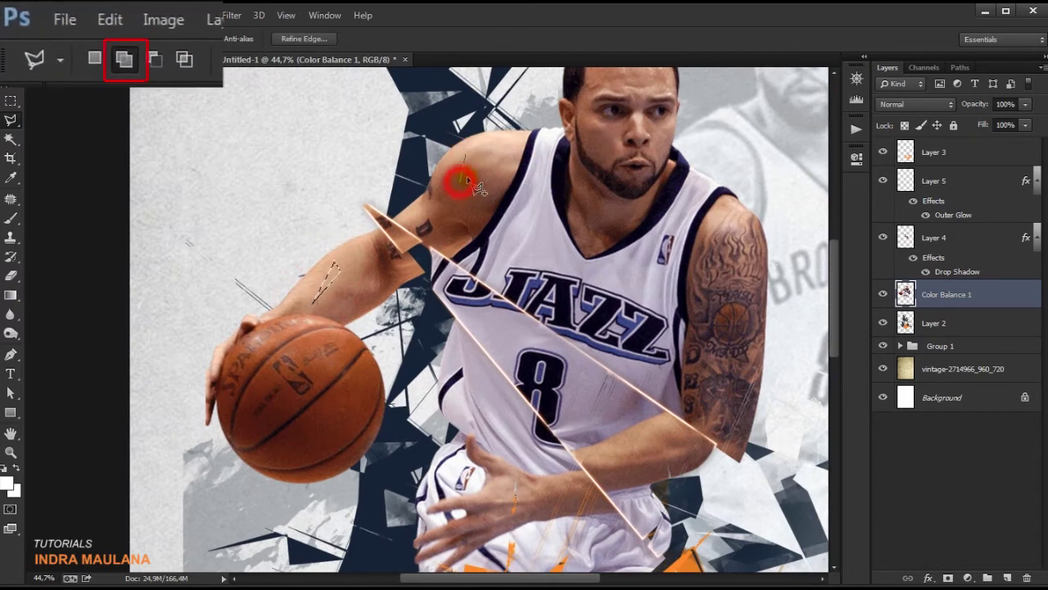
pyautogui.click(465, 156)
pyautogui.click(491, 137)
pyautogui.click(510, 170)
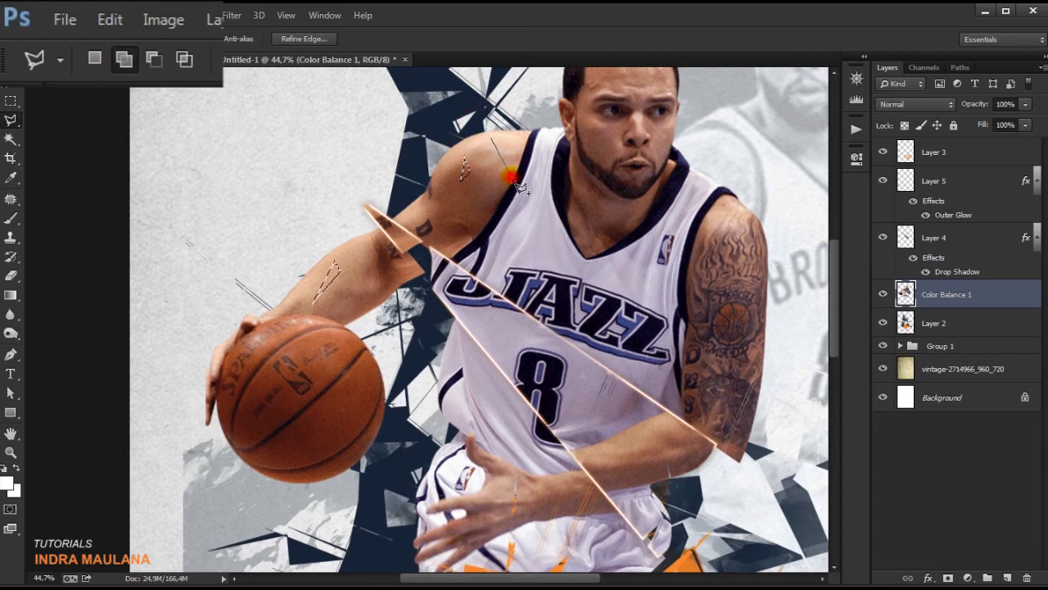
pyautogui.click(492, 137)
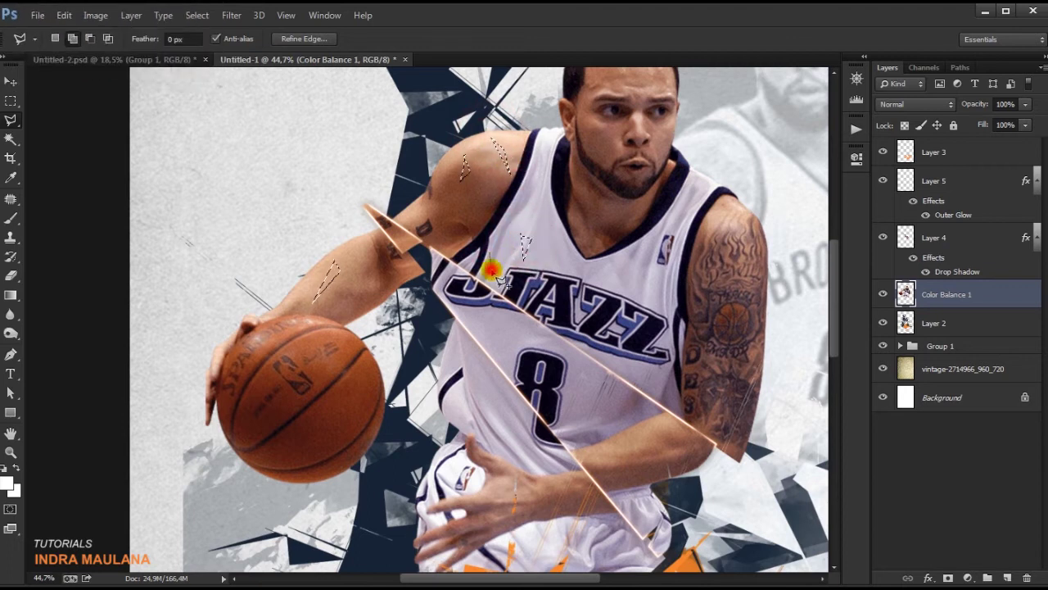
# Step: Add another arm shard and a larger shoulder shard to the selection
pyautogui.scroll(3, 491, 193)
pyautogui.click(519, 178)
pyautogui.click(555, 233)
pyautogui.click(537, 247)
pyautogui.click(519, 179)
pyautogui.click(508, 209)
pyautogui.click(497, 230)
pyautogui.click(496, 181)
pyautogui.click(524, 147)
pyautogui.doubleClick(543, 105)
# Step: Add small triangular shards on the arm, hand and ball
pyautogui.click(375, 173)
pyautogui.click(363, 205)
pyautogui.click(336, 212)
pyautogui.click(375, 171)
pyautogui.click(285, 309)
pyautogui.click(272, 262)
pyautogui.click(262, 291)
pyautogui.click(284, 304)
pyautogui.click(141, 367)
pyautogui.click(75, 429)
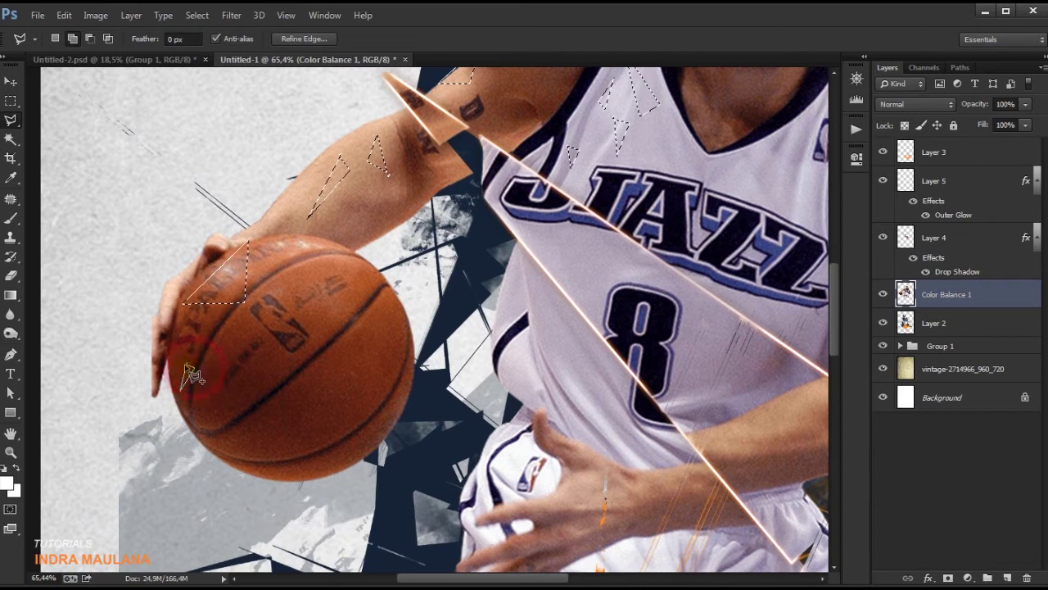
pyautogui.moveTo(179, 386); pyautogui.dragTo(148, 455)
pyautogui.click(160, 430)
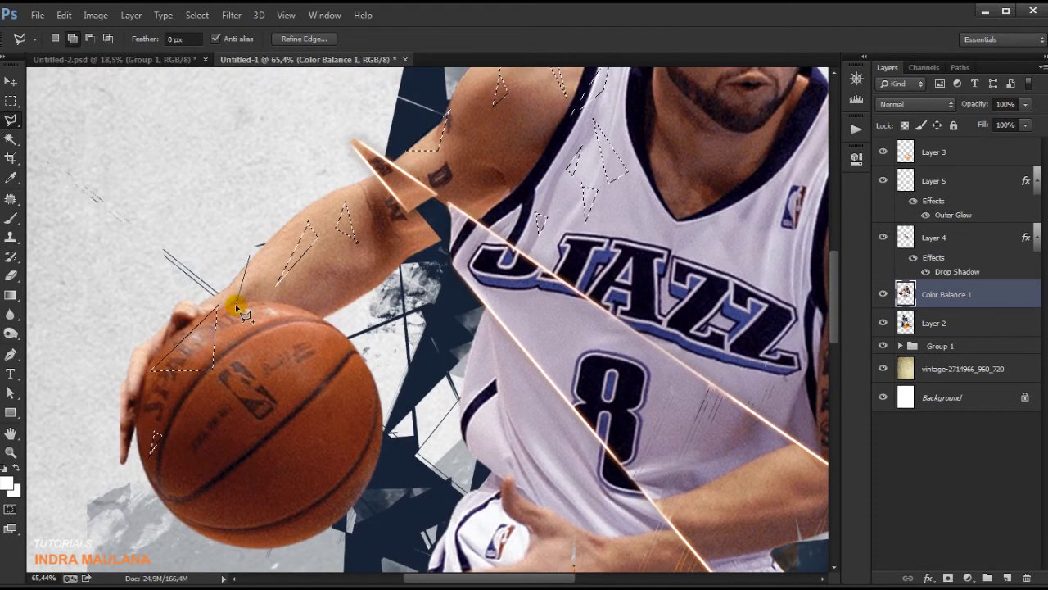
# Step: Add a shard outline along the top of the head
pyautogui.scroll(-2, 245, 262)
pyautogui.scroll(2, 413, 332)
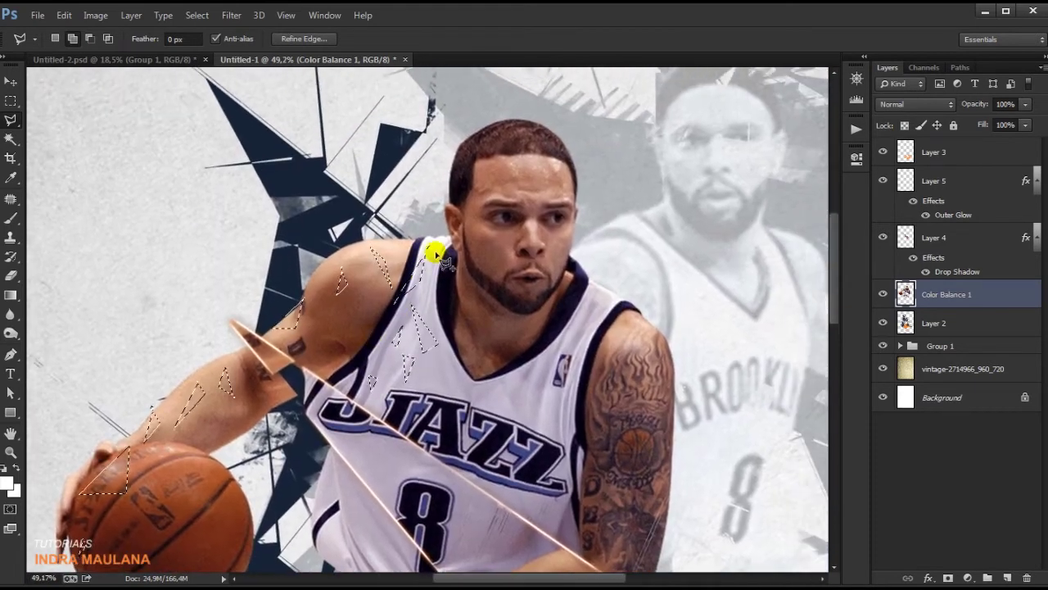
pyautogui.click(461, 161)
pyautogui.click(483, 127)
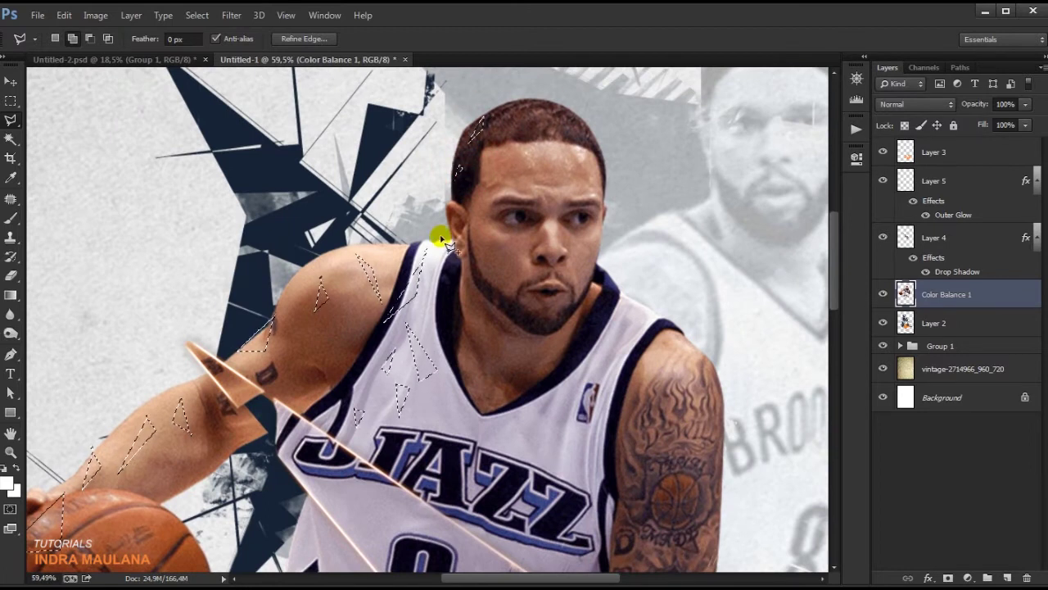
pyautogui.click(527, 107)
# Step: Return to the Move tool, fit the poster on screen, and check the colour player's visibility
pyautogui.scroll(-2, 528, 115)
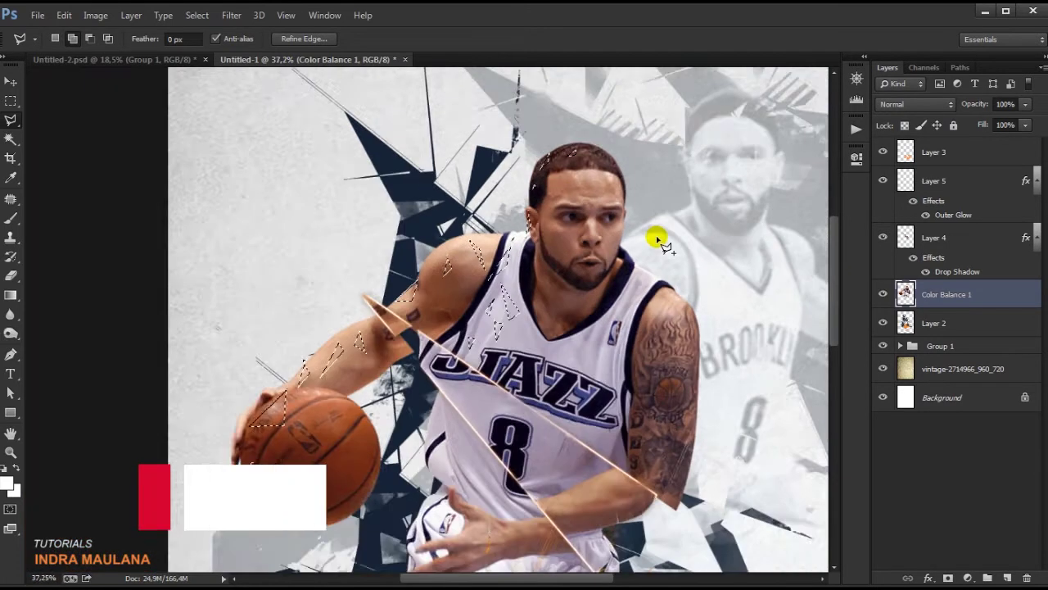
pyautogui.scroll(-2, 656, 233)
pyautogui.click(10, 82)
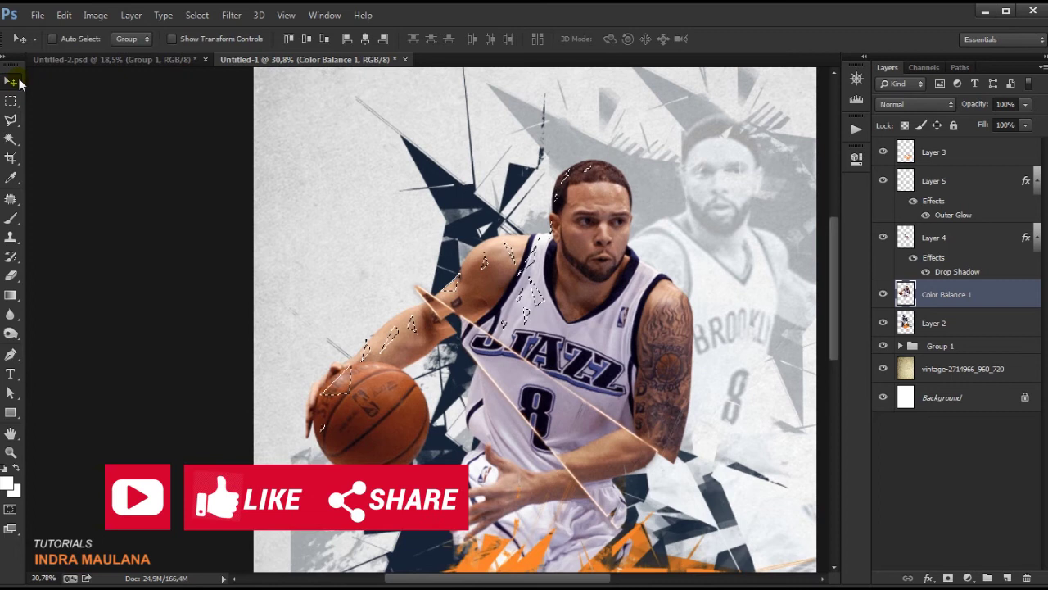
pyautogui.hotkey('ctrl', '0')
pyautogui.click(883, 294)
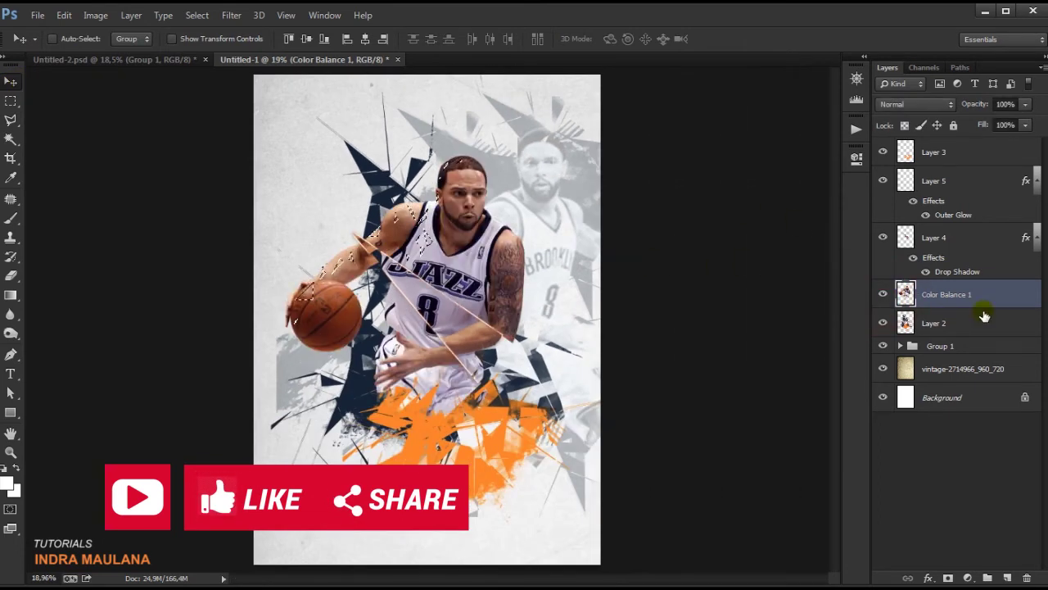
# Step: Copy the shards to new Layer 6, shift them left off the arm, then hide the colour player to inspect
pyautogui.hotkey('ctrl', 'shift', 'alt', 'n')
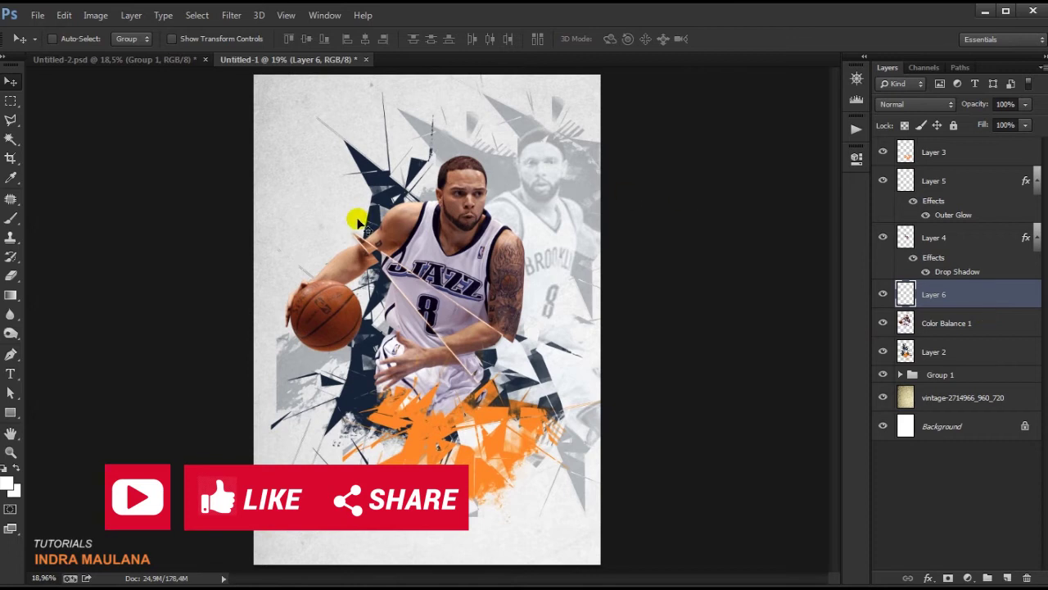
pyautogui.scroll(1, 358, 221)
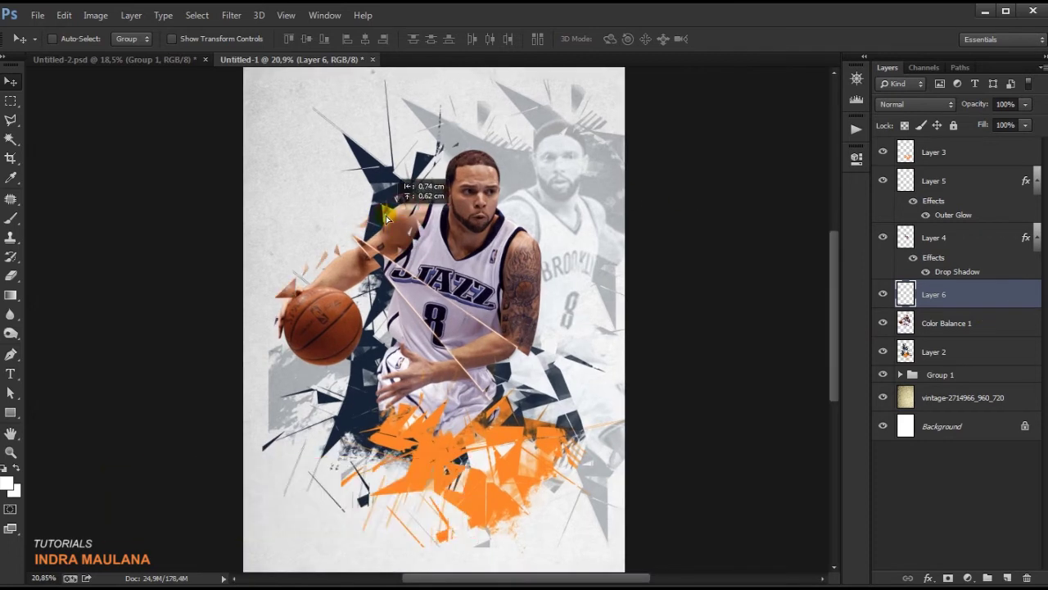
pyautogui.moveTo(386, 218)
pyautogui.mouseDown()
pyautogui.moveTo(381, 206)
pyautogui.moveTo(428, 240)
pyautogui.mouseUp()
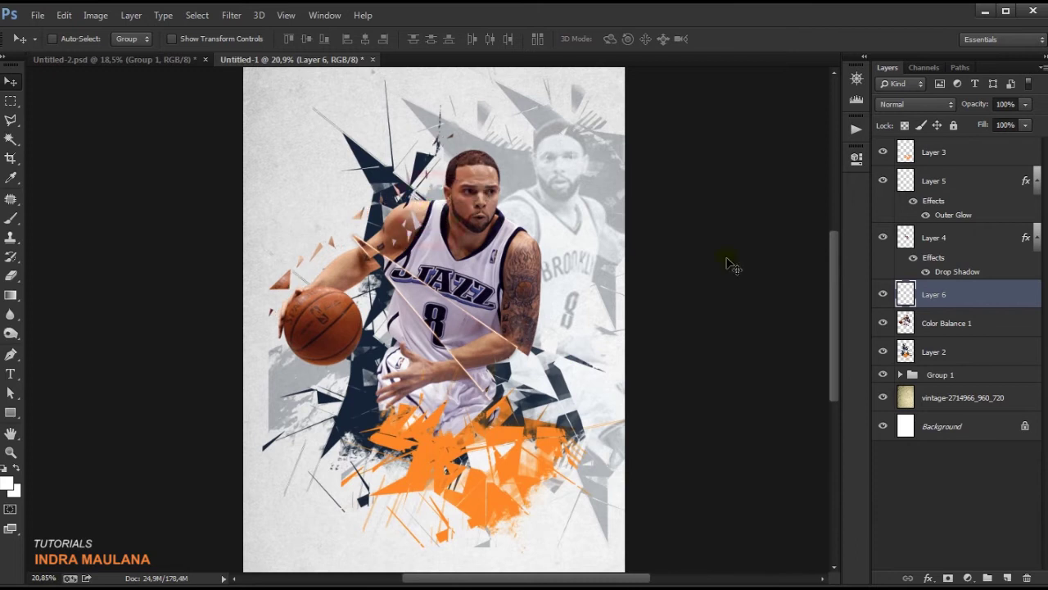
pyautogui.click(960, 323)
pyautogui.click(883, 323)
# Step: Outline a narrow shard down the jersey side and copy it from Color Balance 1 with Ctrl+J
pyautogui.click(882, 323)
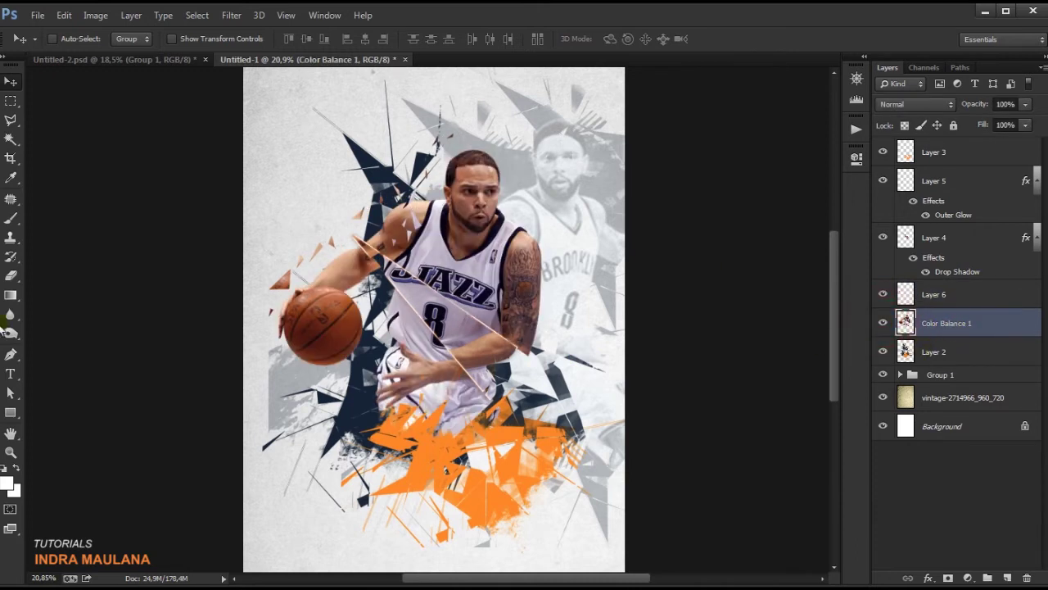
pyautogui.click(10, 121)
pyautogui.scroll(1, 435, 222)
pyautogui.click(417, 202)
pyautogui.click(443, 300)
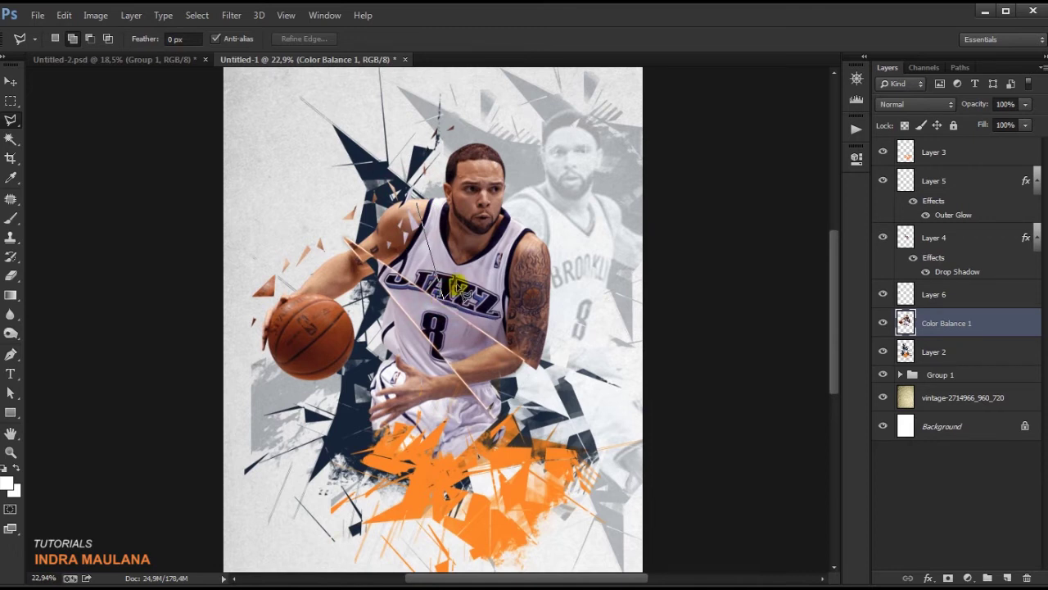
pyautogui.click(417, 203)
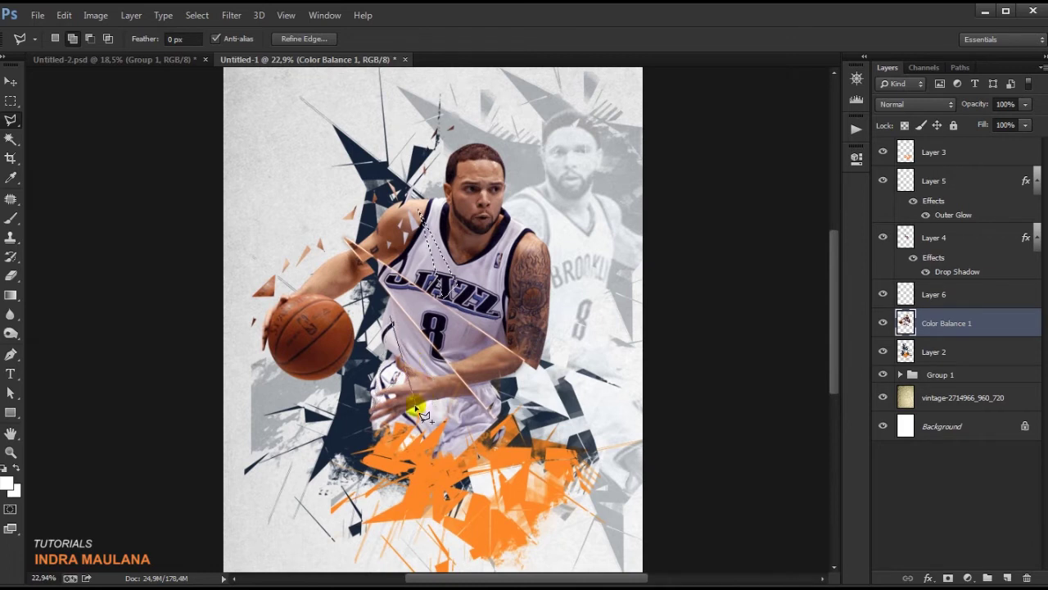
pyautogui.click(389, 317)
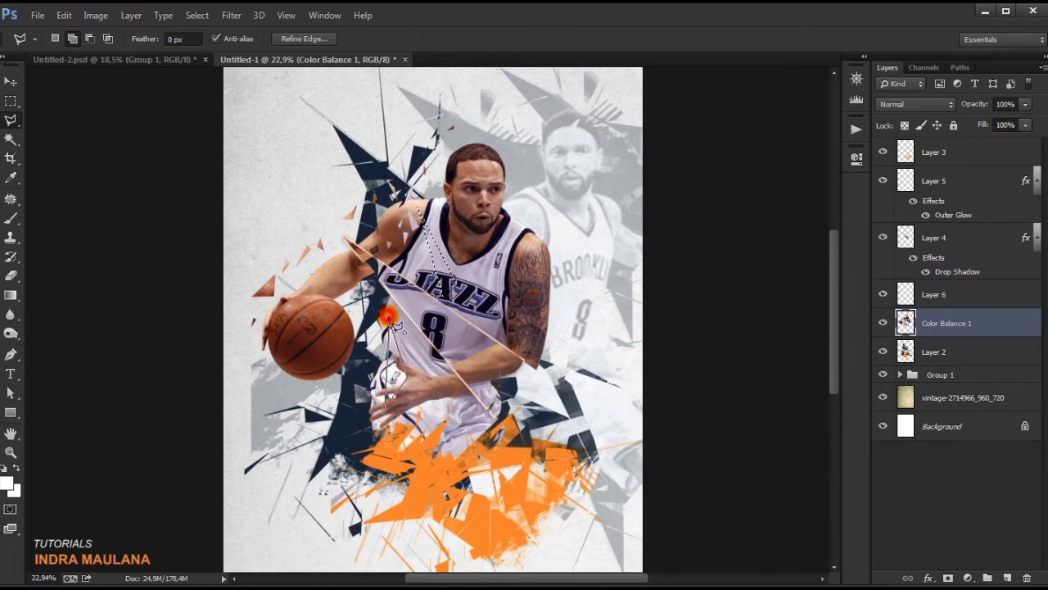
pyautogui.click(438, 367)
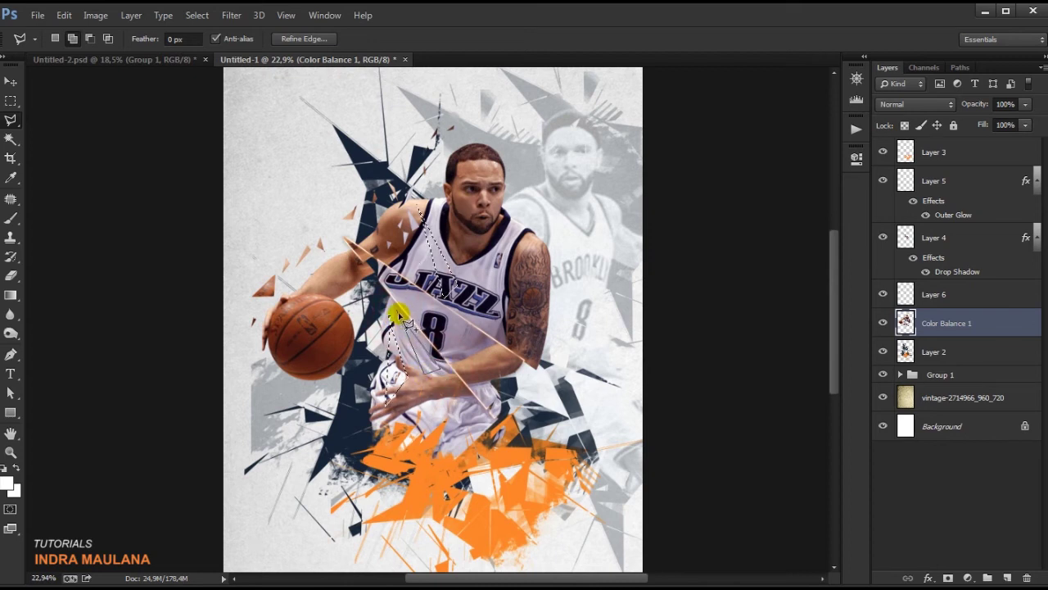
pyautogui.click(414, 248)
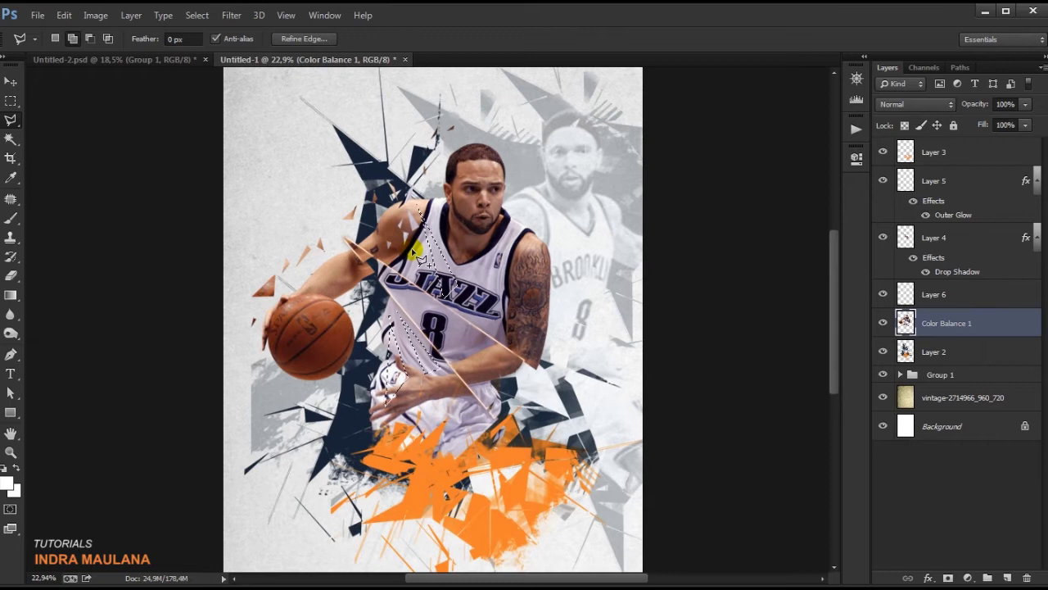
pyautogui.click(412, 254)
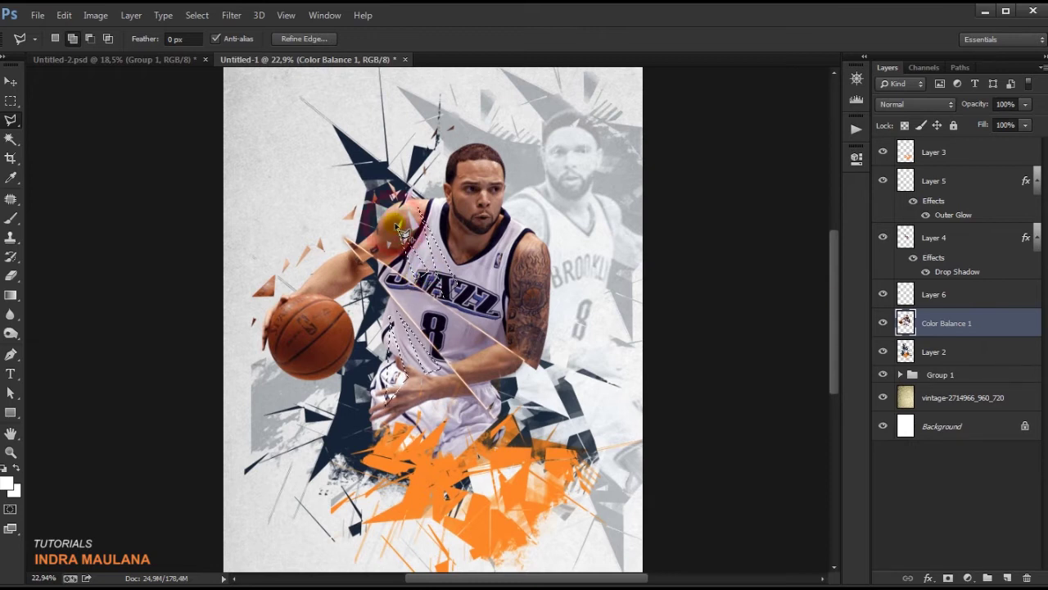
pyautogui.click(884, 322)
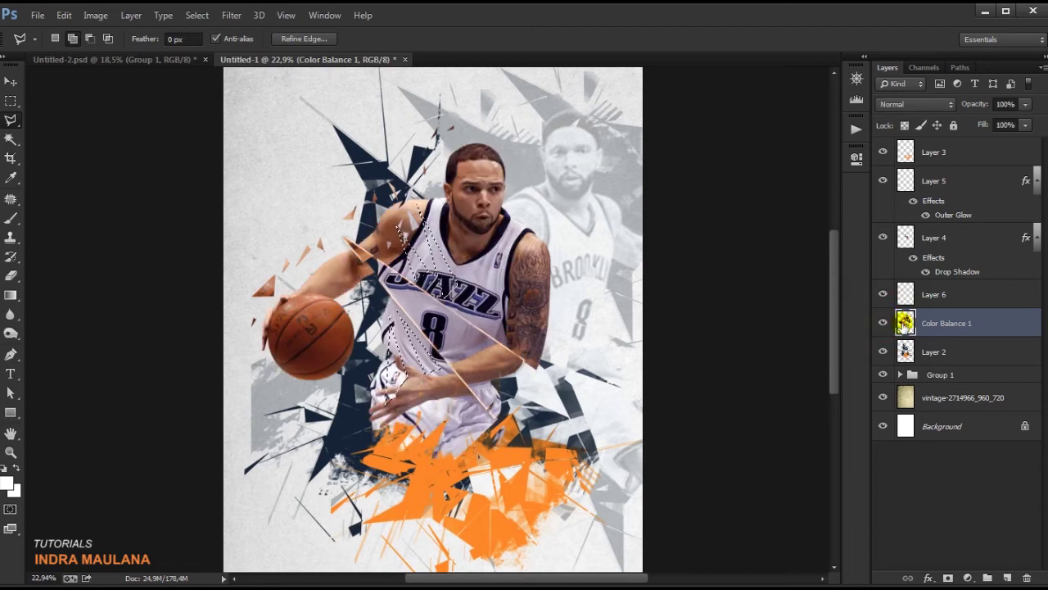
pyautogui.hotkey('ctrl', 'j')
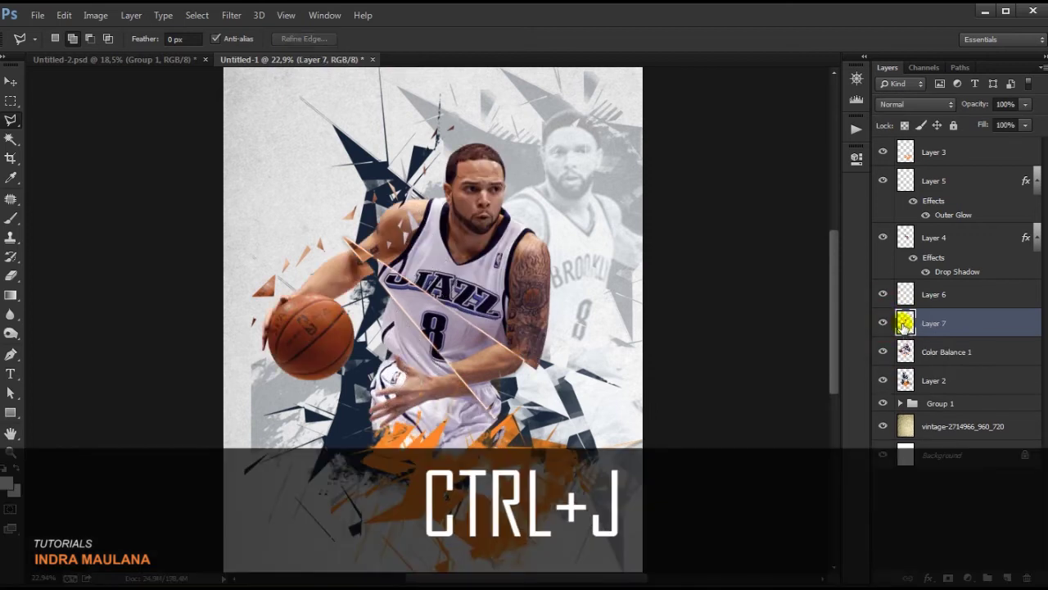
# Step: Drag the Layer 7 shard across the player toward the top of his head
pyautogui.click(11, 81)
pyautogui.moveTo(400, 319)
pyautogui.mouseDown()
pyautogui.moveTo(365, 254)
pyautogui.moveTo(382, 300)
pyautogui.mouseUp()
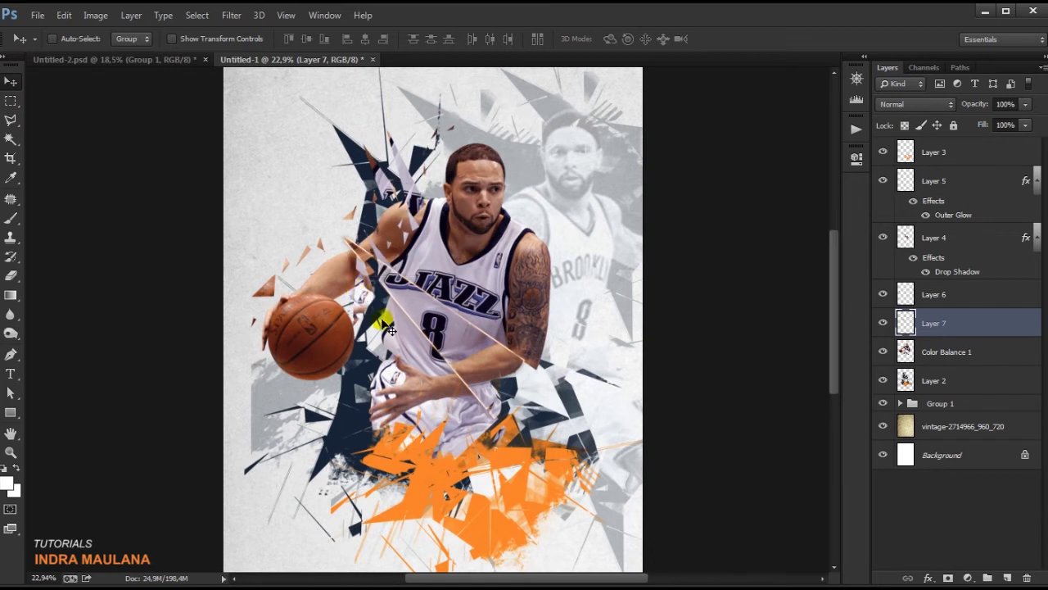
pyautogui.scroll(-1, 446, 387)
pyautogui.moveTo(416, 223); pyautogui.dragTo(412, 197)
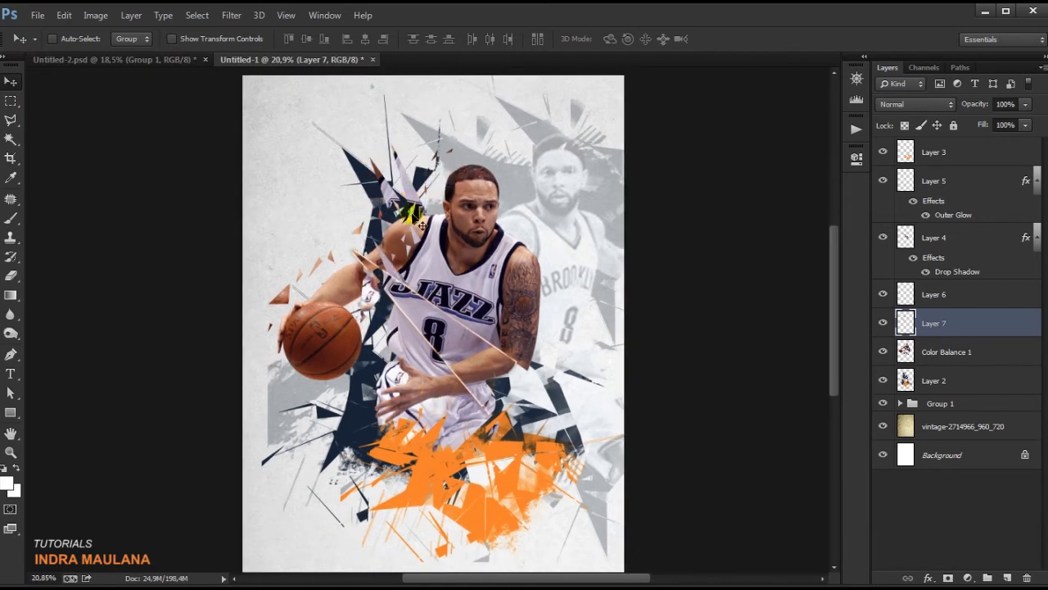
pyautogui.scroll(-1, 442, 303)
pyautogui.scroll(-1, 450, 313)
pyautogui.scroll(1, 453, 244)
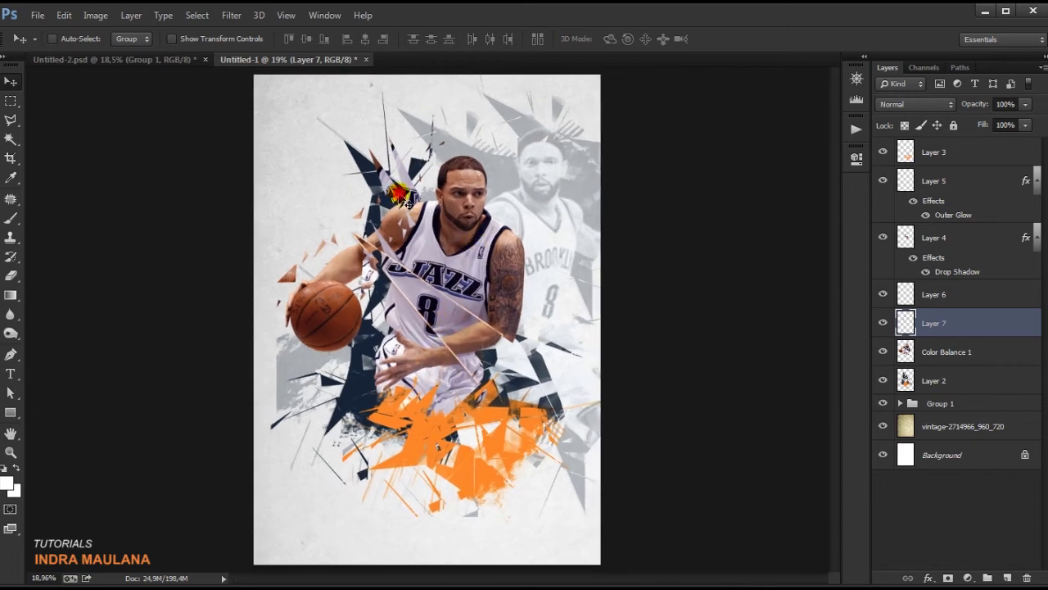
pyautogui.scroll(-1, 711, 456)
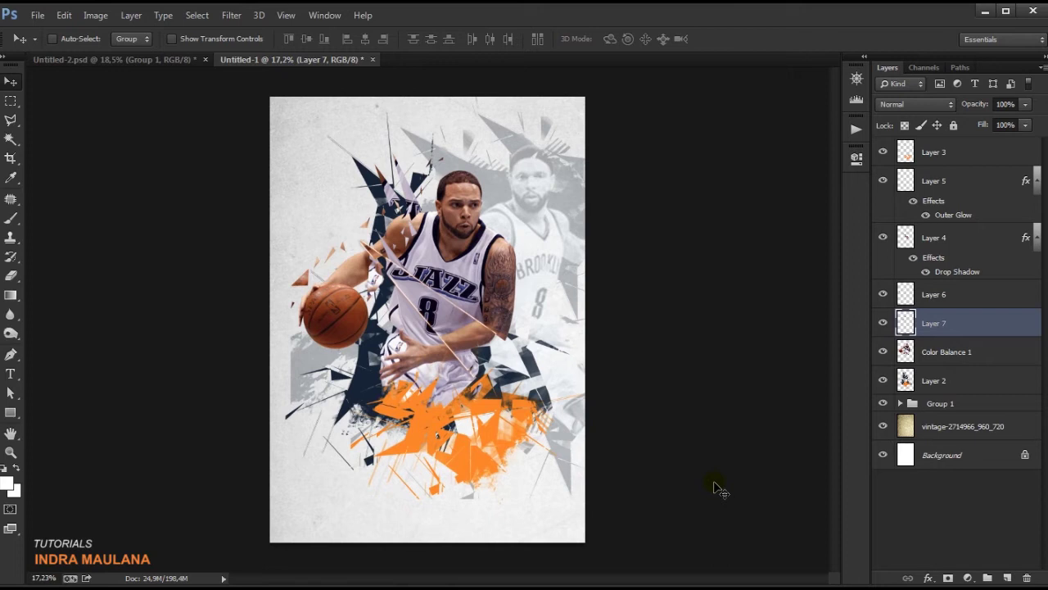
pyautogui.moveTo(398, 210); pyautogui.dragTo(393, 195)
pyautogui.doubleClick(958, 13)
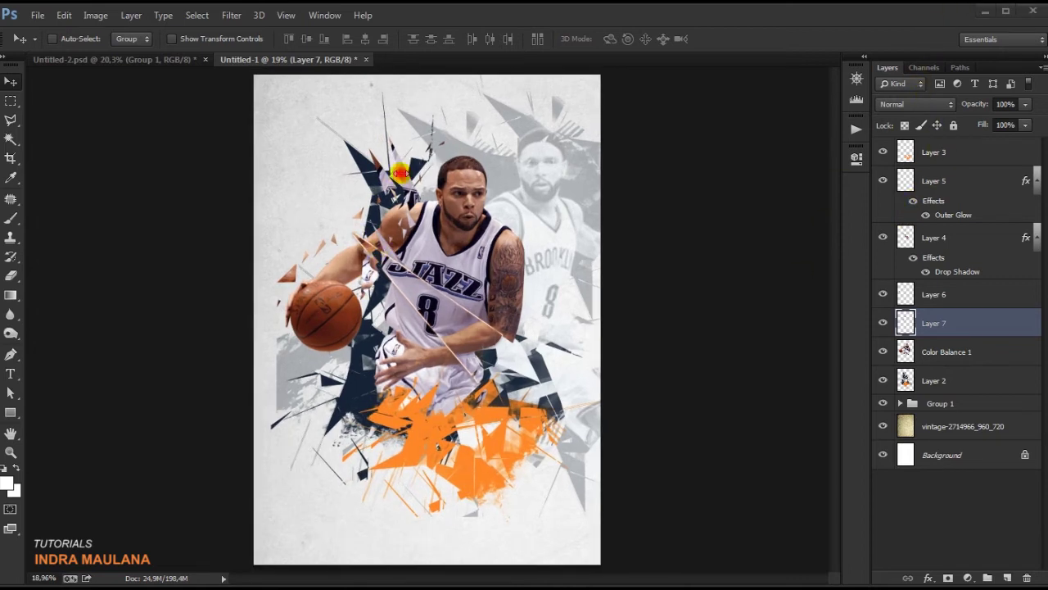
pyautogui.moveTo(400, 172)
pyautogui.mouseDown()
pyautogui.moveTo(358, 299)
pyautogui.moveTo(432, 303)
pyautogui.mouseUp()
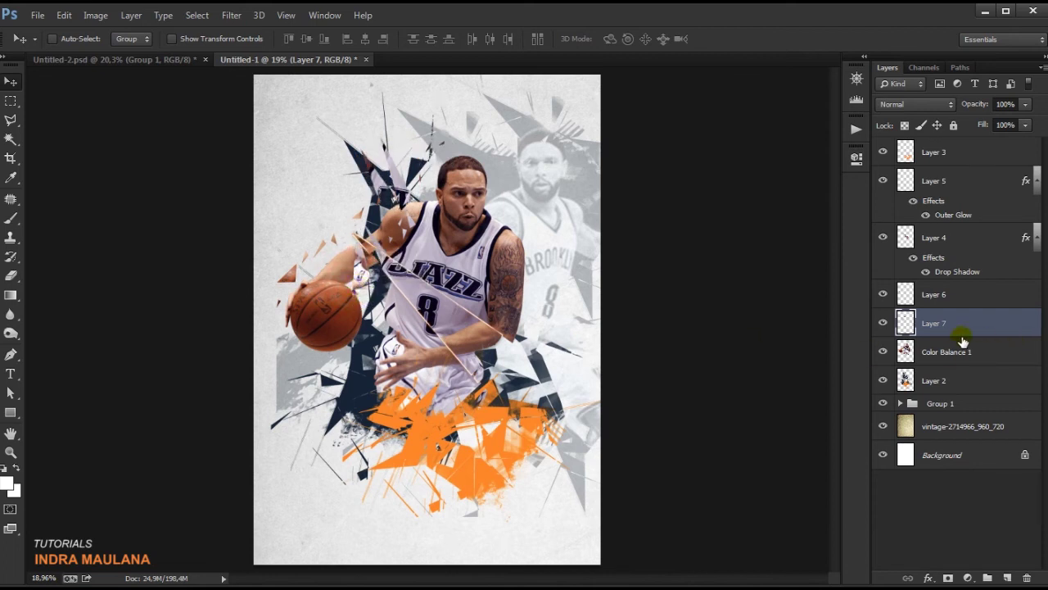
# Step: Stack Layer 7 beneath Color Balance 1 and scale it to about 131% beside the head
pyautogui.moveTo(962, 341); pyautogui.dragTo(956, 362)
pyautogui.moveTo(392, 192); pyautogui.dragTo(371, 166)
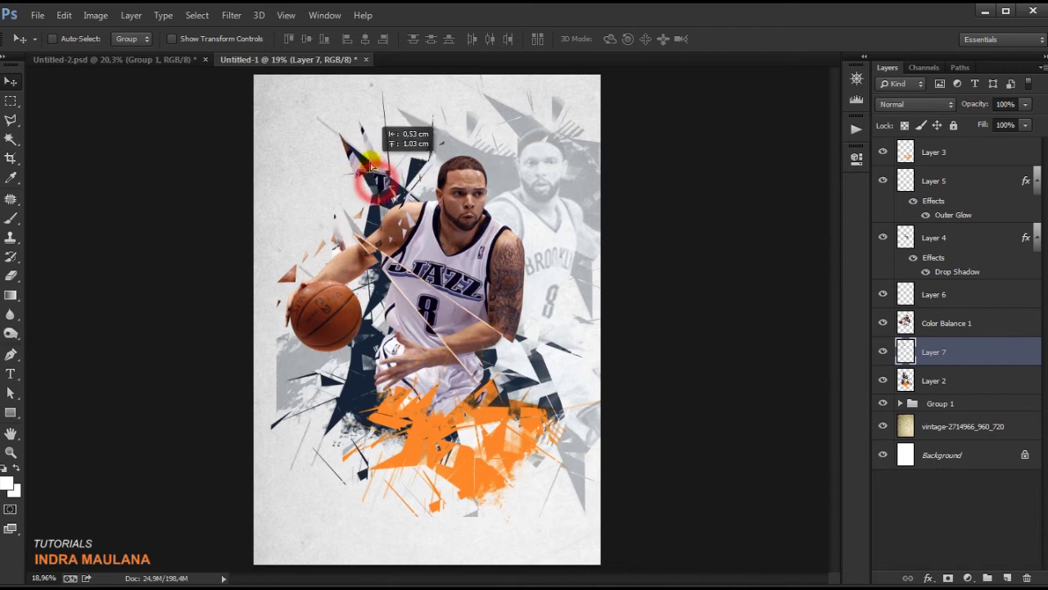
pyautogui.moveTo(370, 166); pyautogui.dragTo(388, 202)
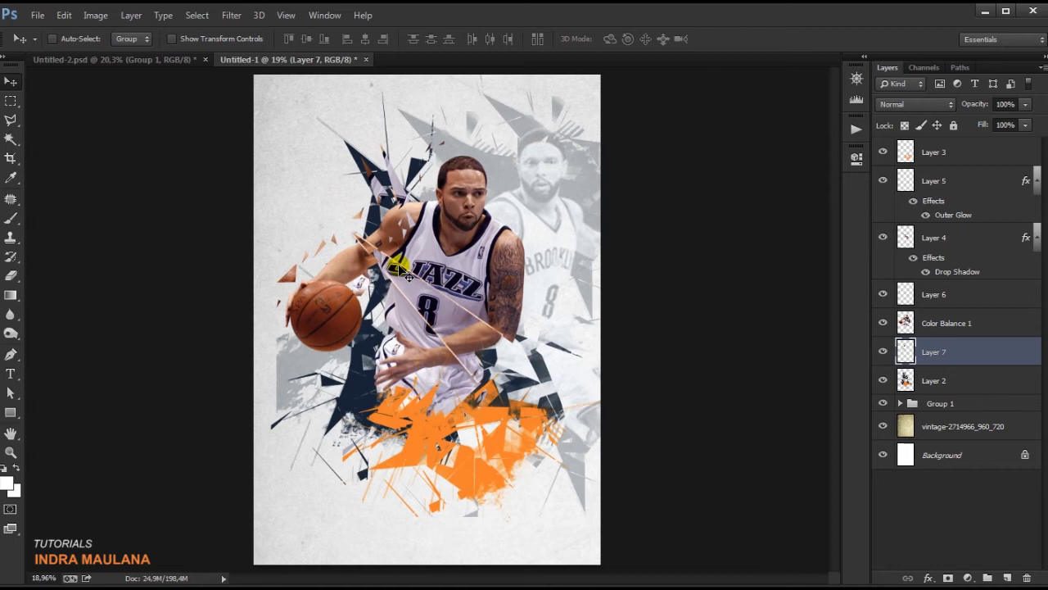
pyautogui.hotkey('ctrl', 't')
pyautogui.moveTo(413, 138); pyautogui.dragTo(434, 87)
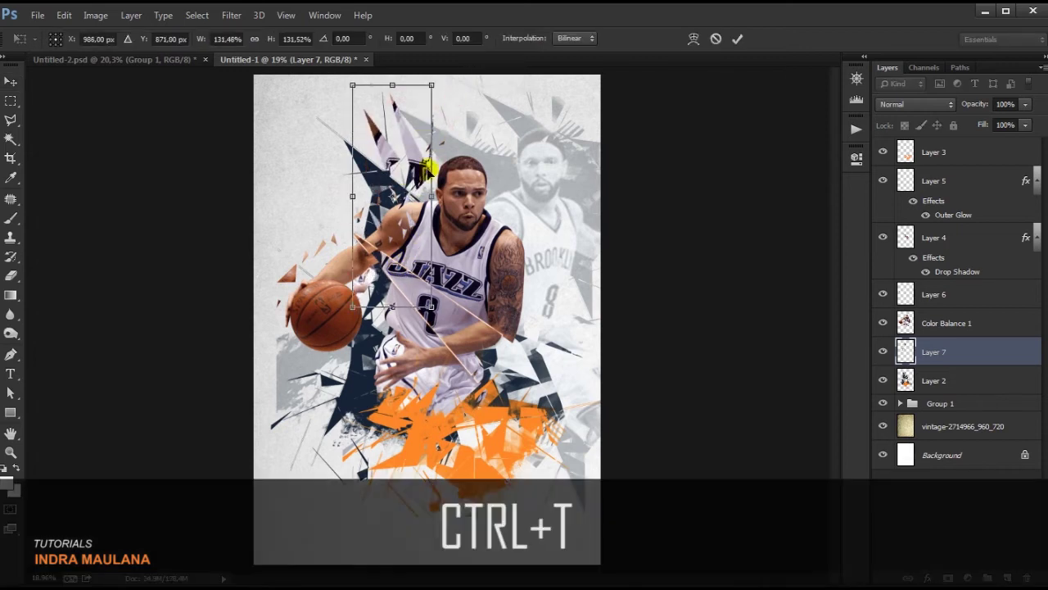
pyautogui.moveTo(406, 160); pyautogui.dragTo(387, 181)
pyautogui.click(736, 40)
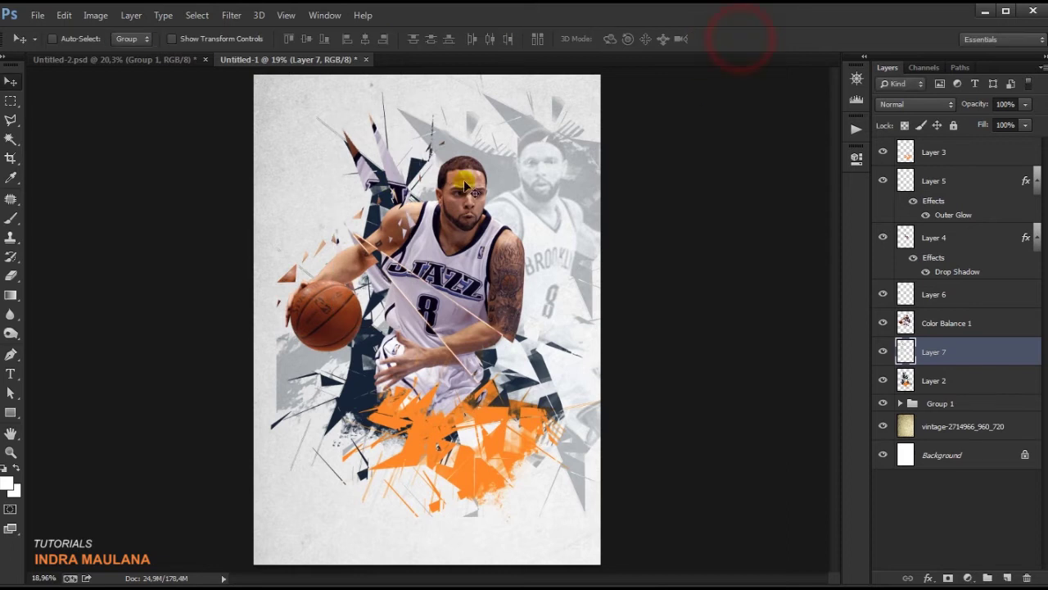
pyautogui.moveTo(380, 172); pyautogui.dragTo(381, 186)
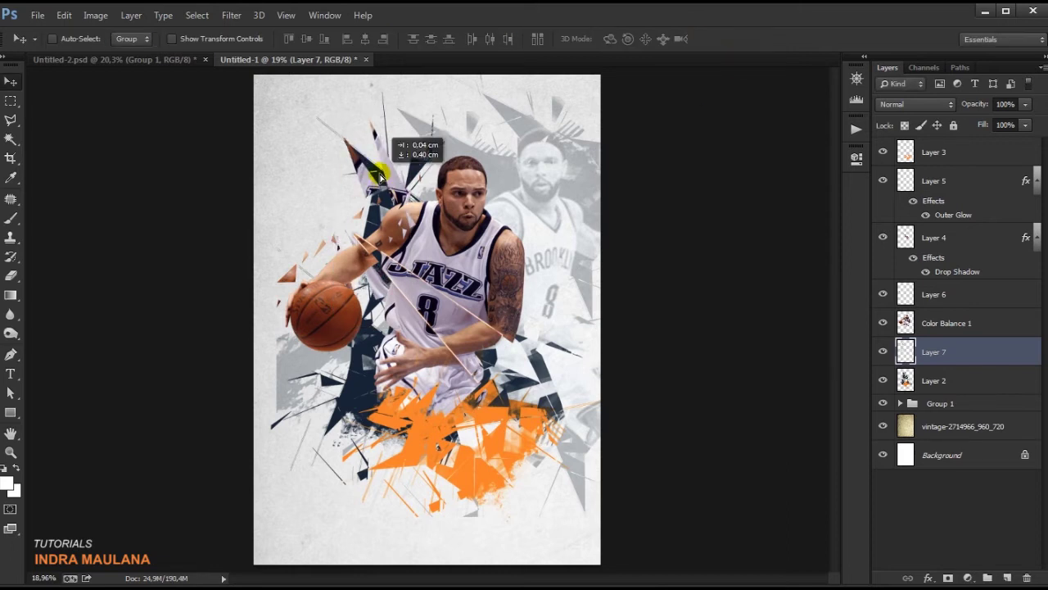
pyautogui.click(993, 153)
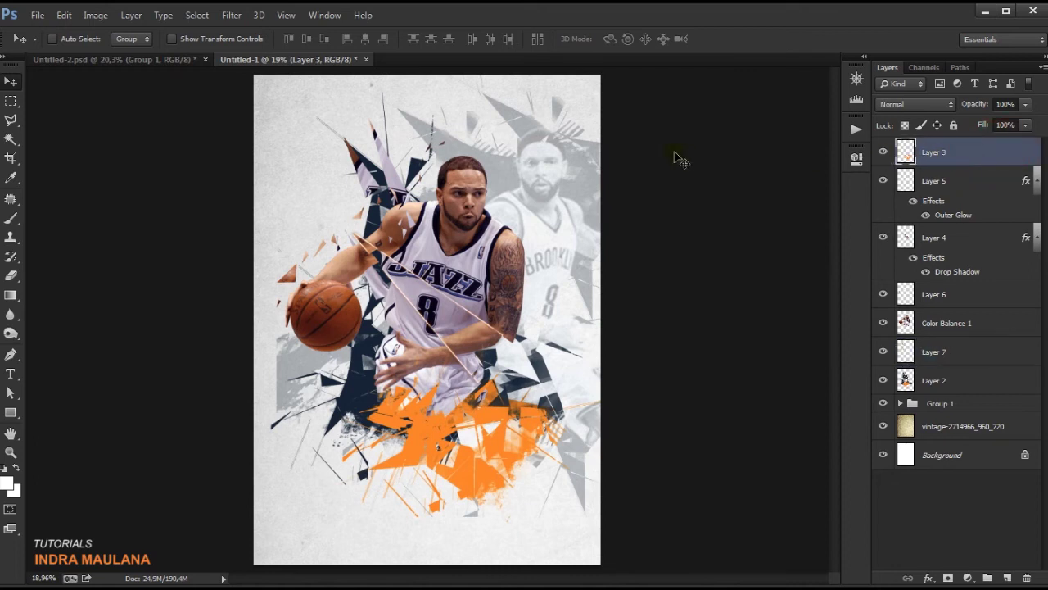
# Step: Place optical_flare_159 into the poster, set it to Screen and move it near the ball
pyautogui.click(35, 19)
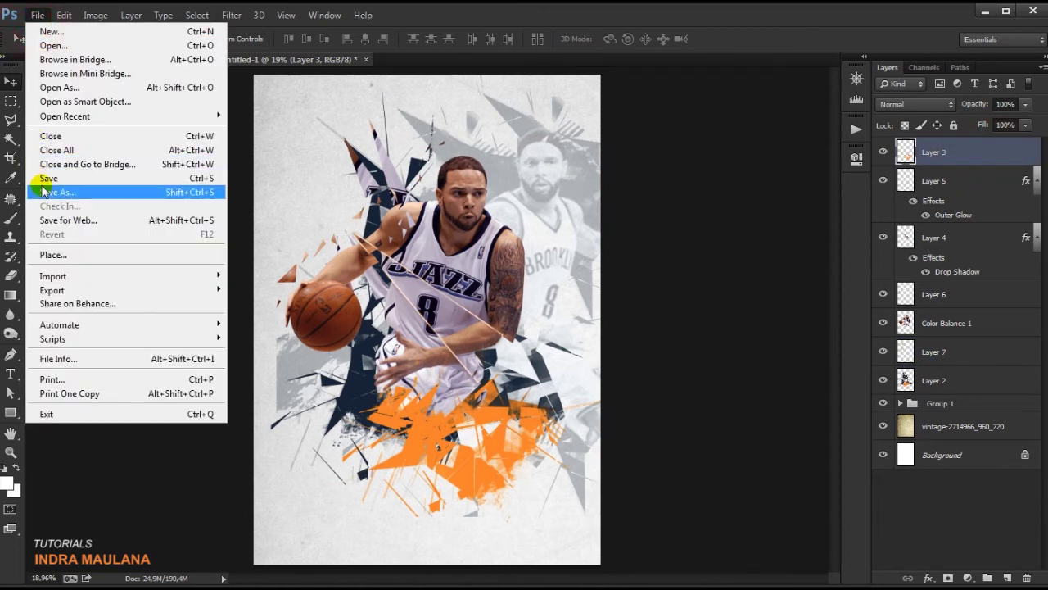
pyautogui.click(65, 257)
pyautogui.click(613, 112)
pyautogui.doubleClick(612, 112)
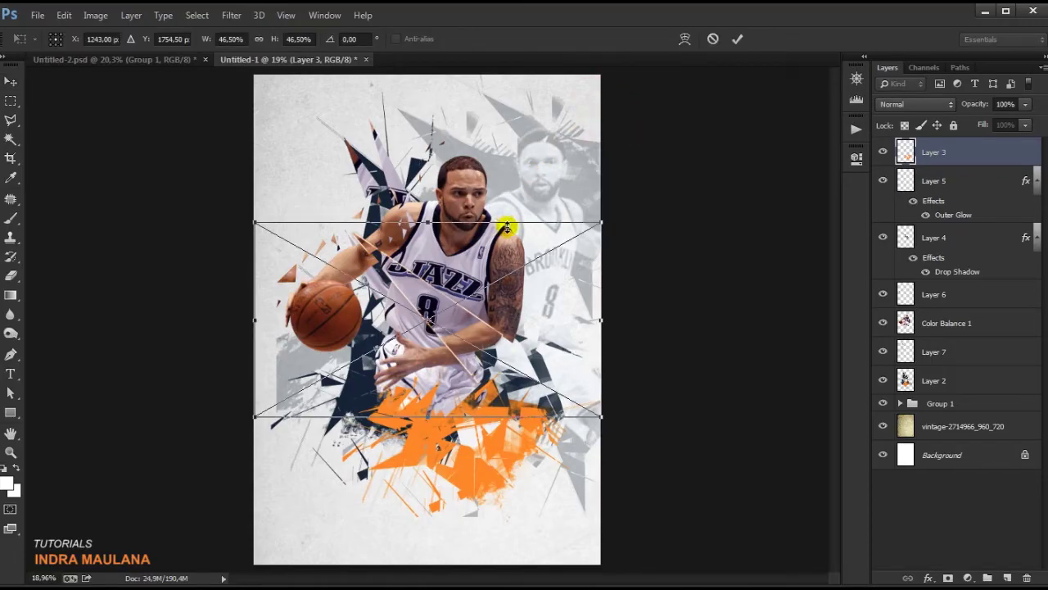
pyautogui.click(737, 39)
pyautogui.click(901, 104)
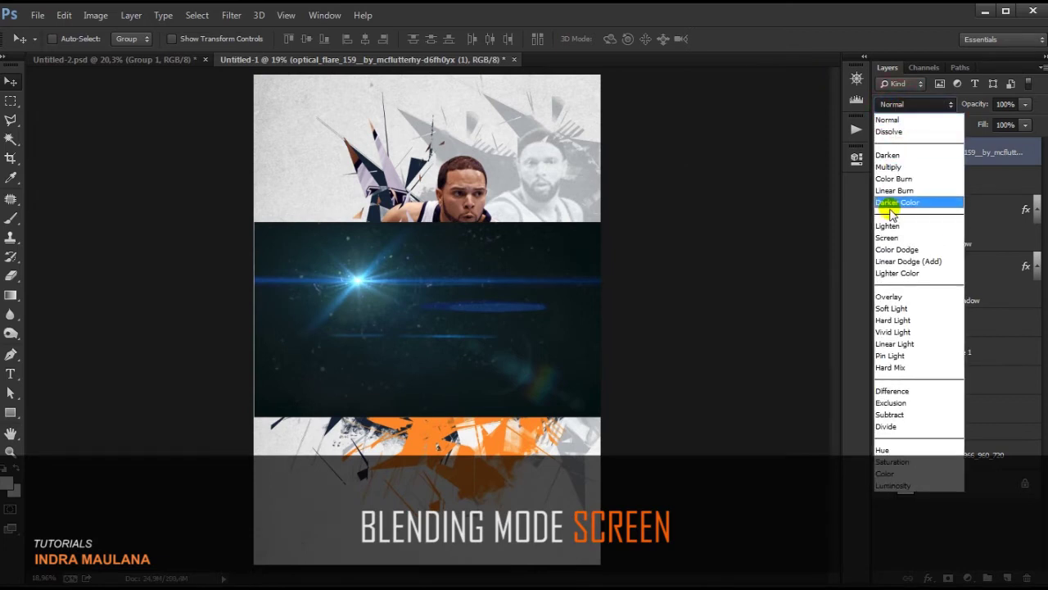
pyautogui.click(888, 238)
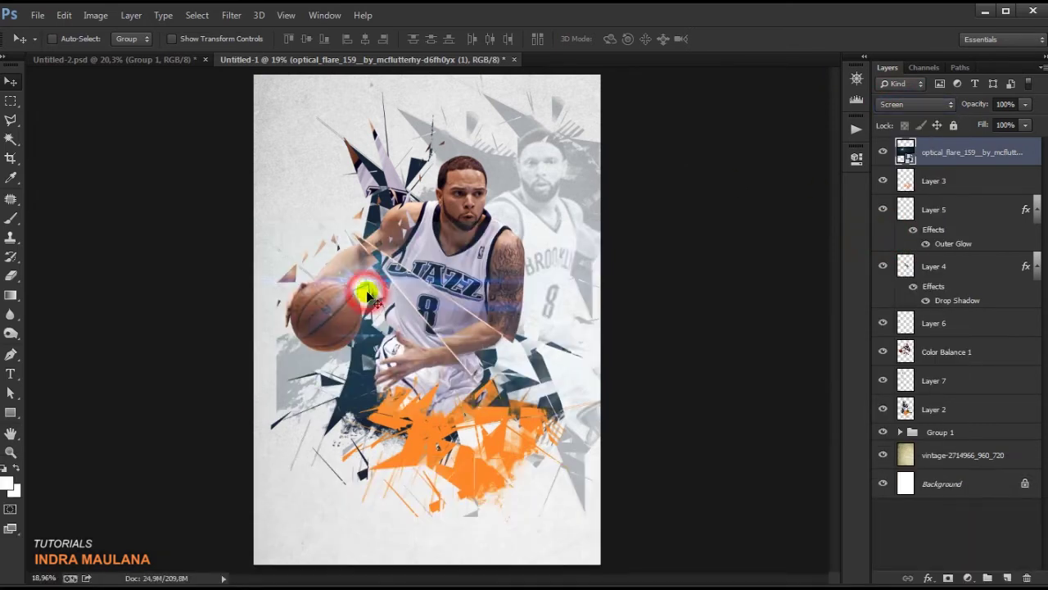
pyautogui.moveTo(398, 291); pyautogui.dragTo(406, 281)
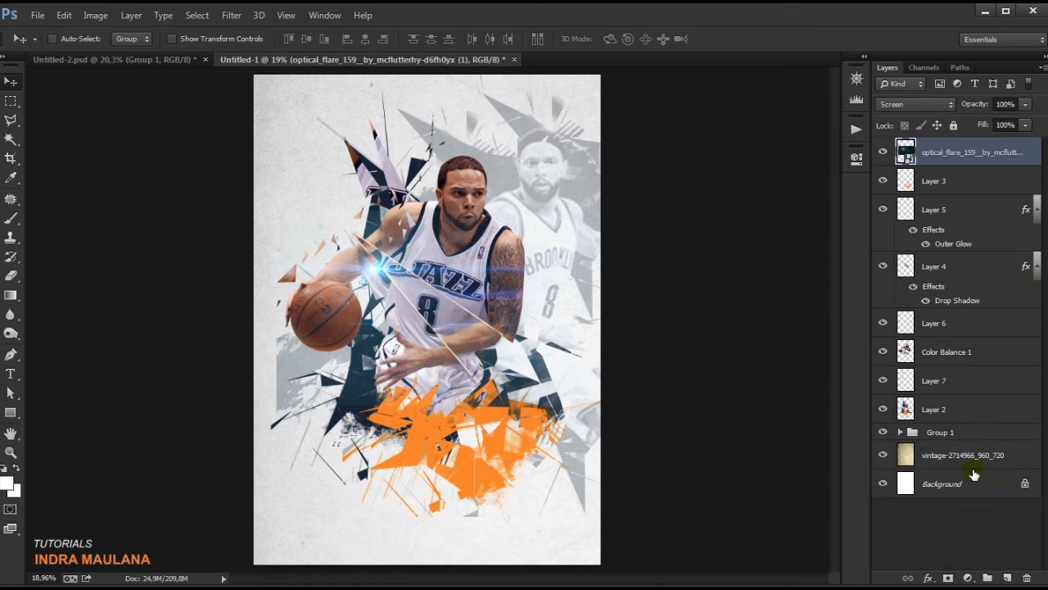
# Step: Add a Hue/Saturation adjustment clipped to the flare, shifting its hue to orange
pyautogui.click(968, 578)
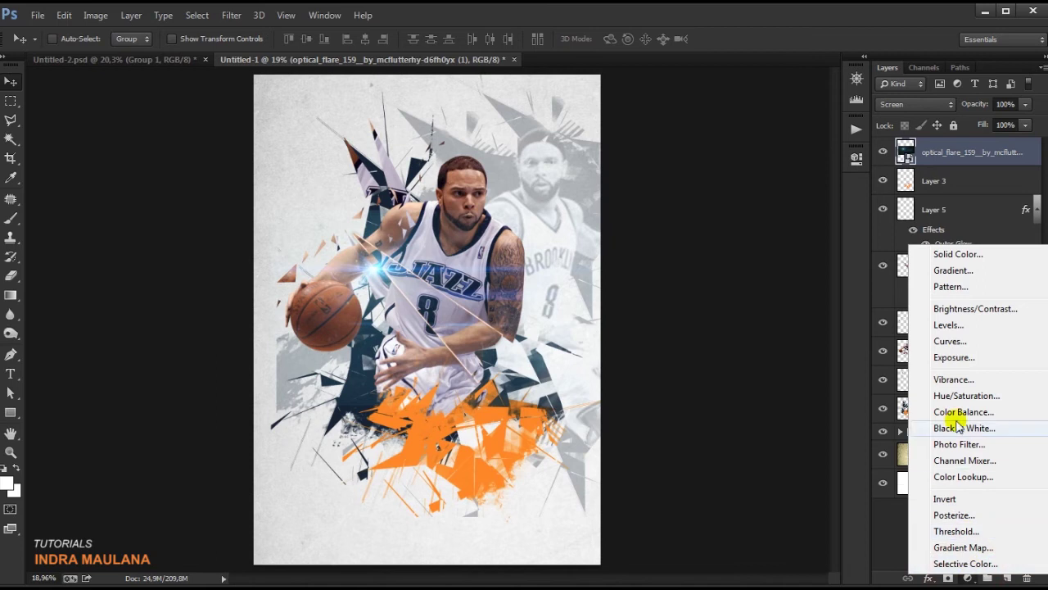
pyautogui.click(959, 395)
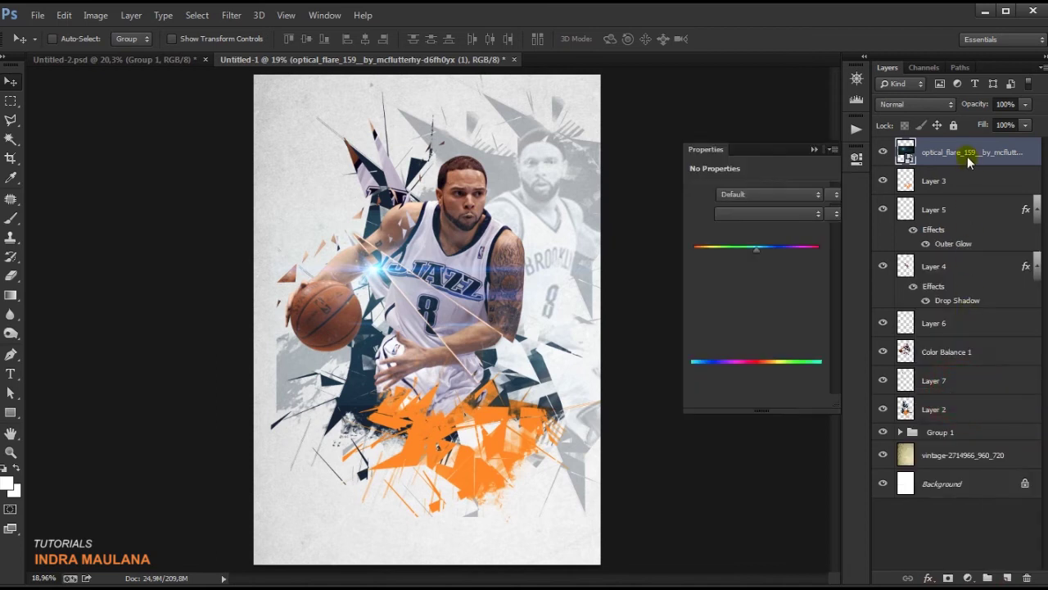
pyautogui.click(729, 401)
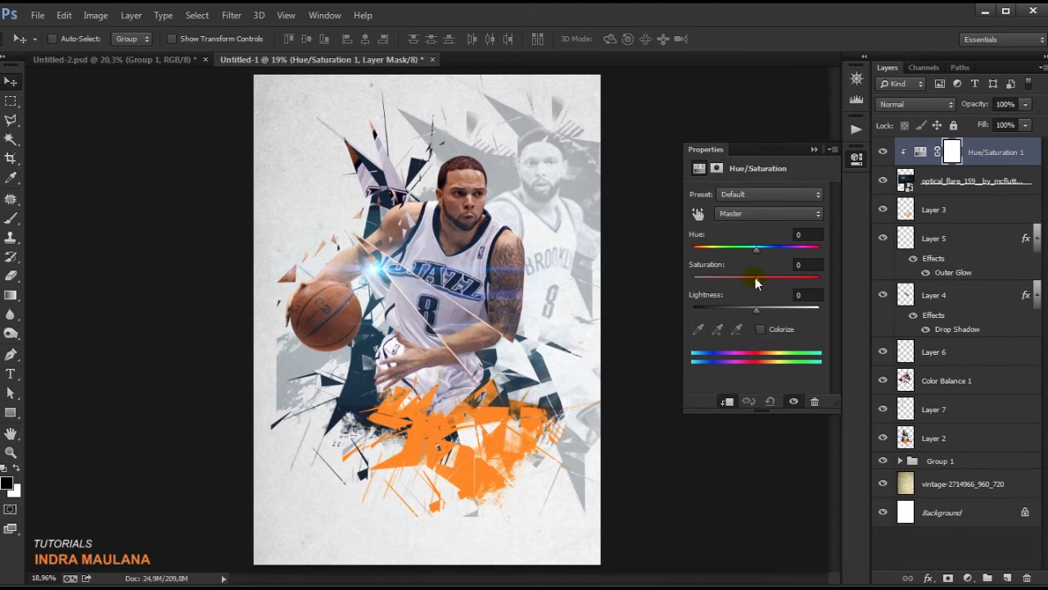
pyautogui.moveTo(758, 255); pyautogui.dragTo(692, 255)
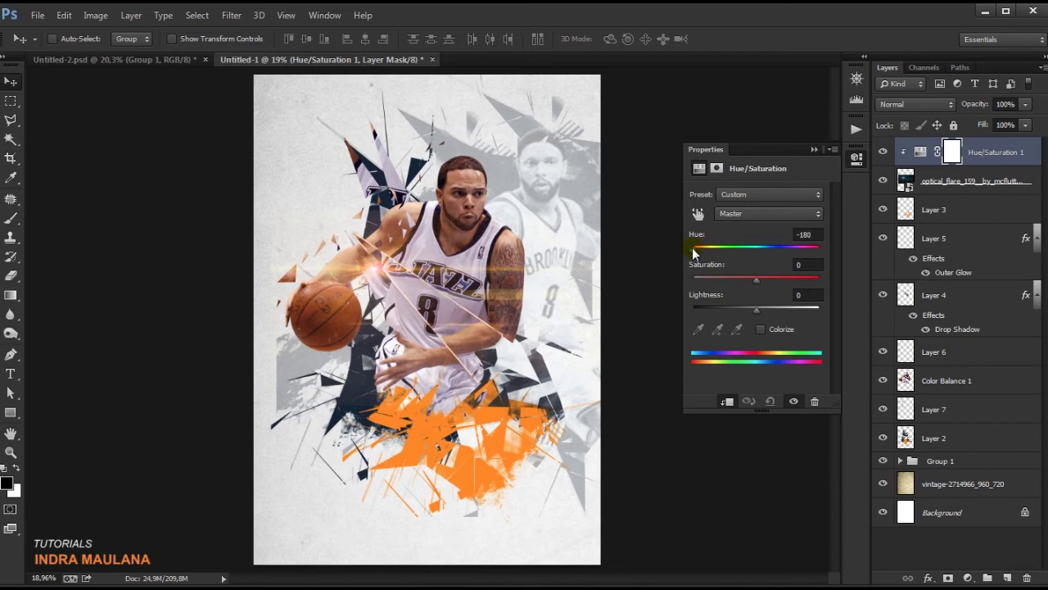
pyautogui.click(909, 187)
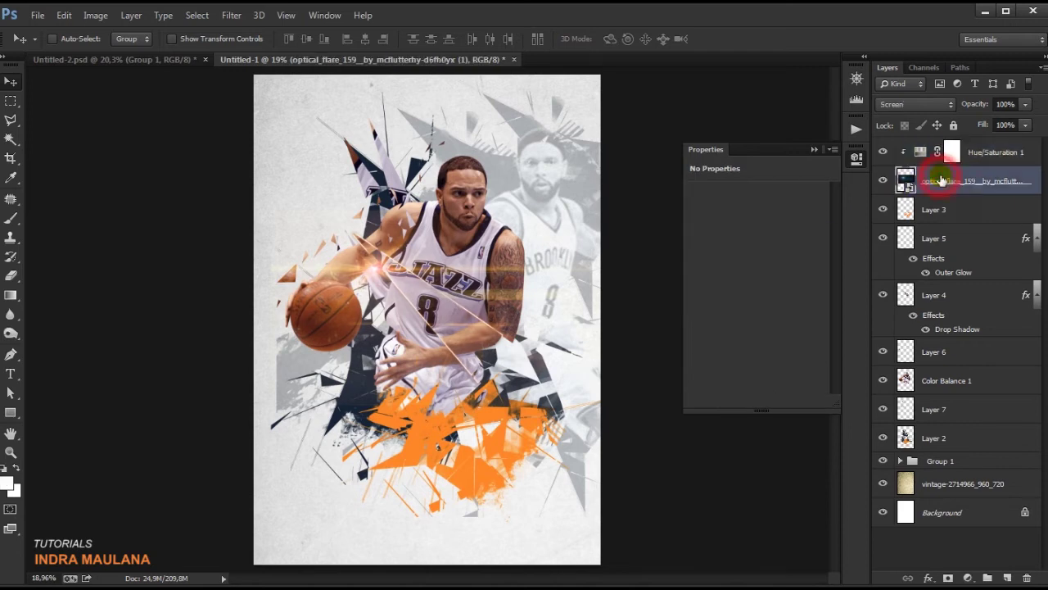
# Step: Add a Brightness/Contrast adjustment with brightness 61, then close Properties and select Hue/Saturation 1
pyautogui.click(931, 577)
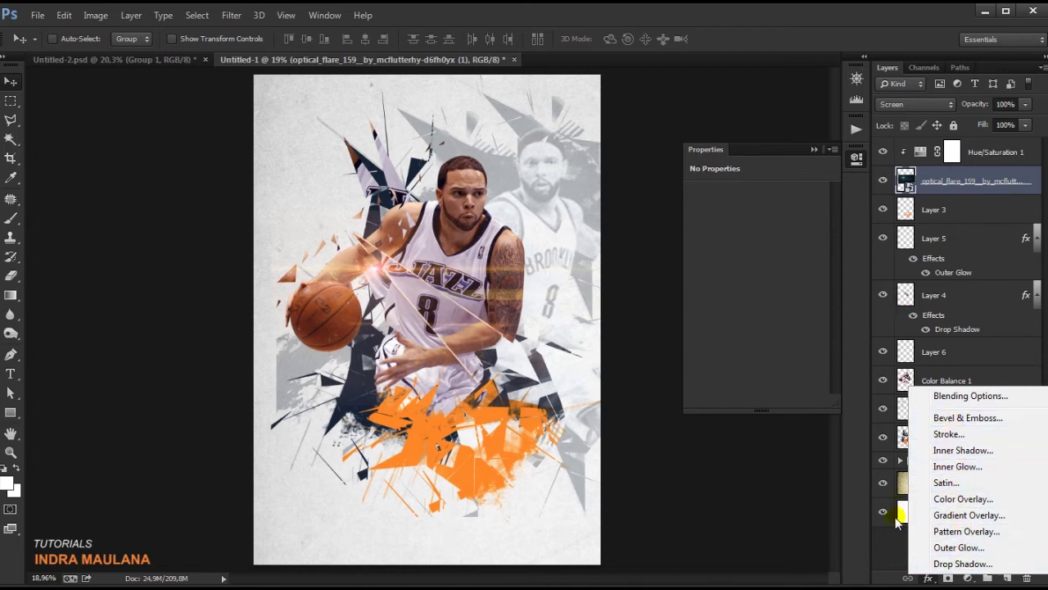
pyautogui.click(873, 549)
pyautogui.click(970, 577)
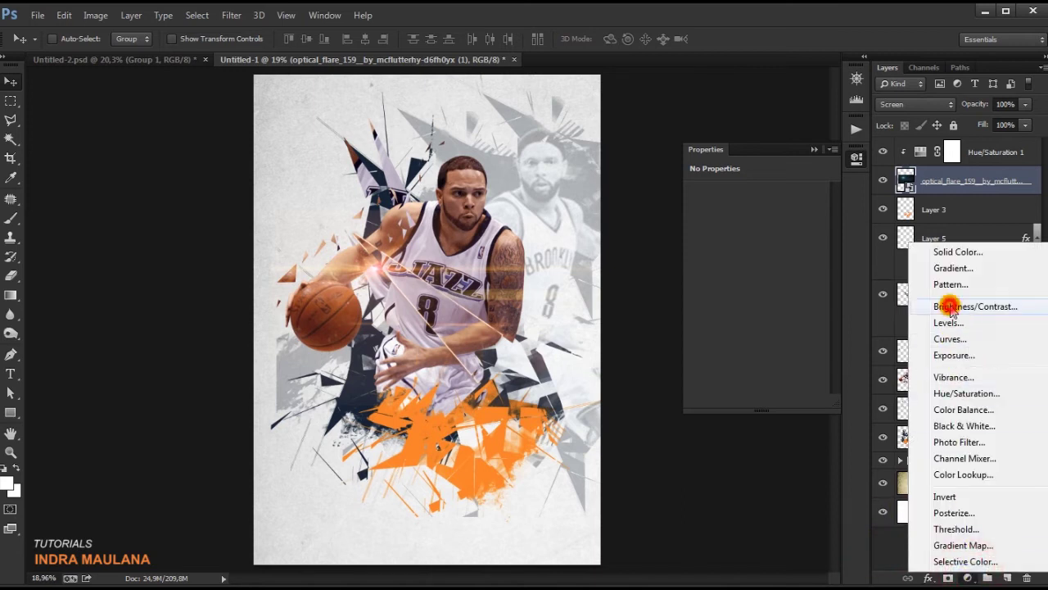
pyautogui.click(886, 300)
pyautogui.moveTo(751, 234); pyautogui.dragTo(800, 236)
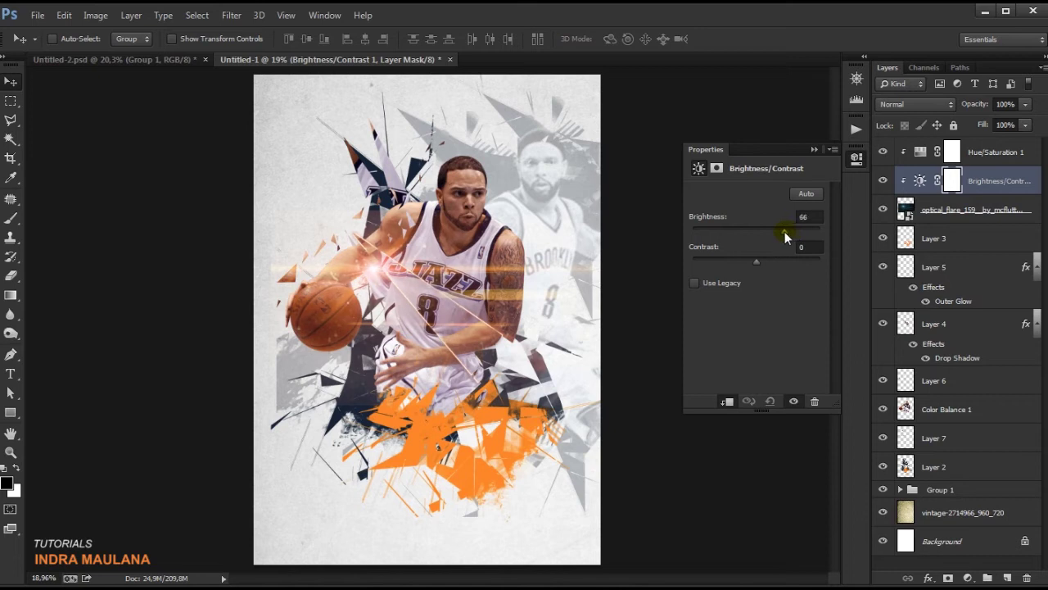
pyautogui.moveTo(784, 231); pyautogui.dragTo(782, 232)
pyautogui.click(813, 148)
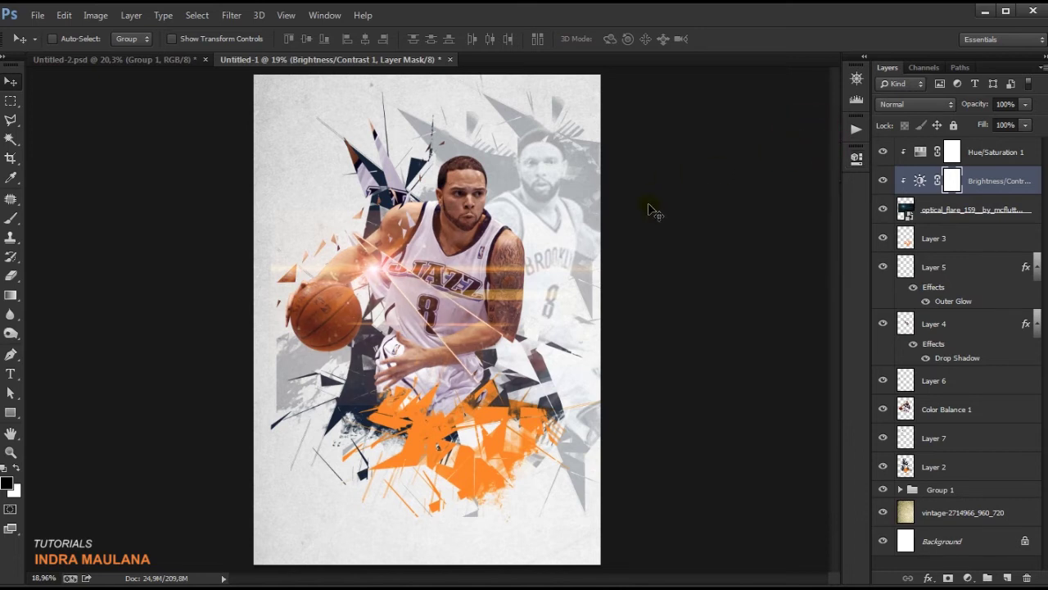
pyautogui.click(987, 145)
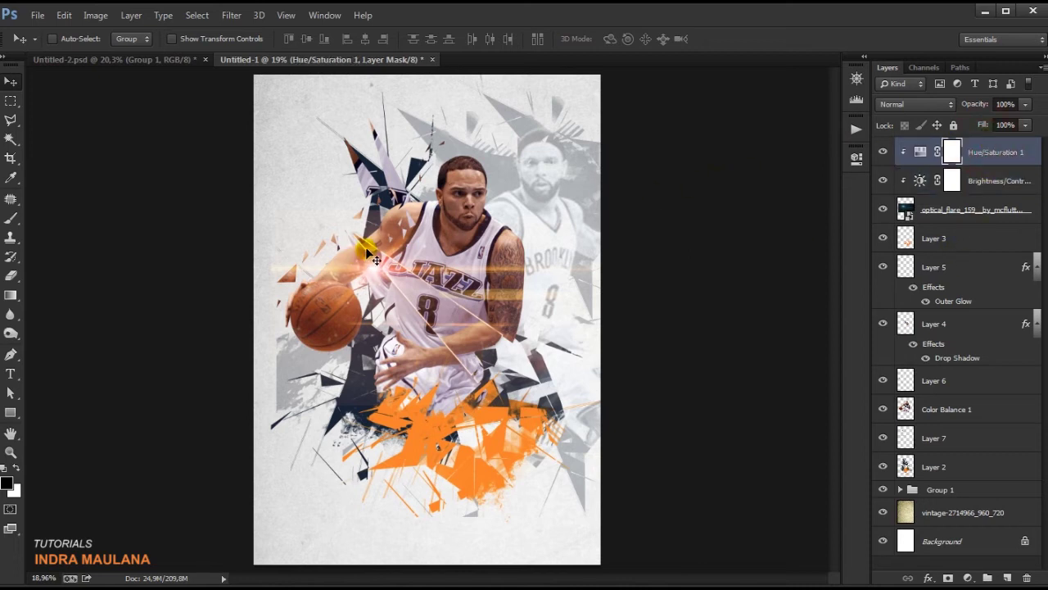
pyautogui.scroll(1, 431, 311)
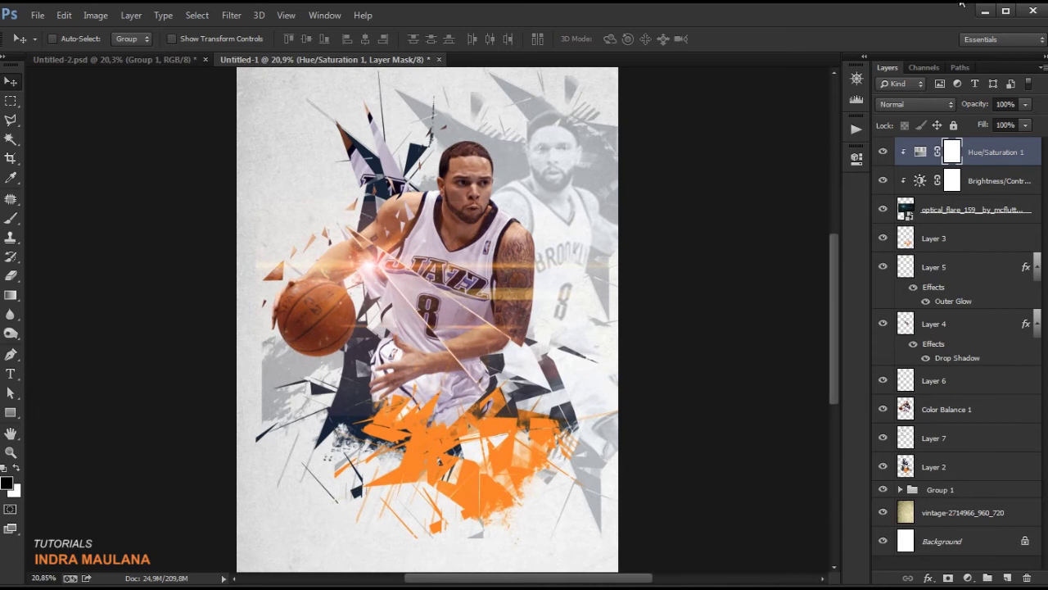
# Step: Create the BASKET text layer below the player at about 82 pt
pyautogui.click(12, 375)
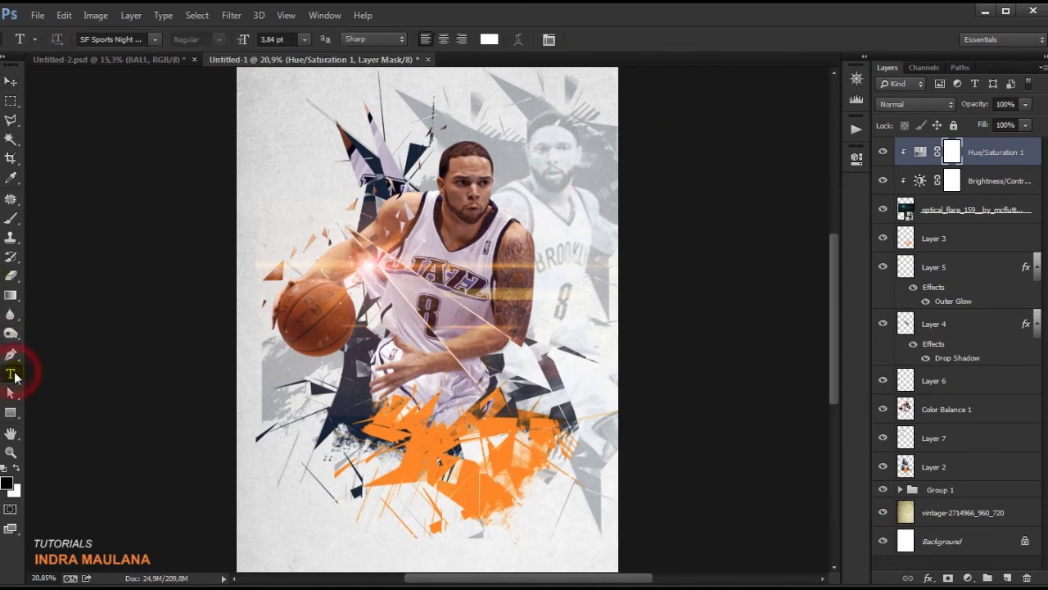
pyautogui.click(349, 457)
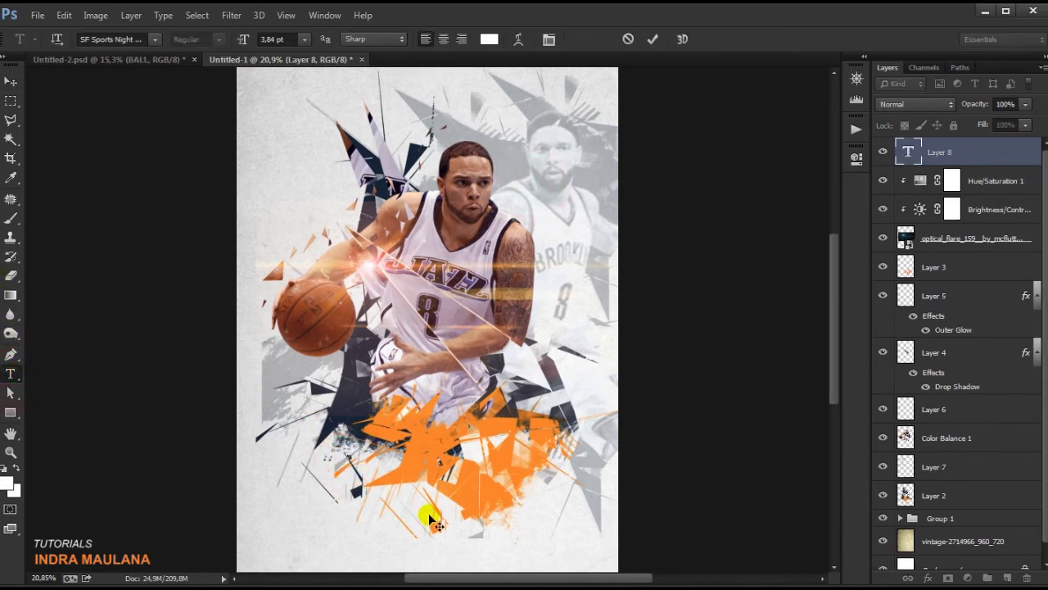
pyautogui.moveTo(247, 41); pyautogui.dragTo(710, 63)
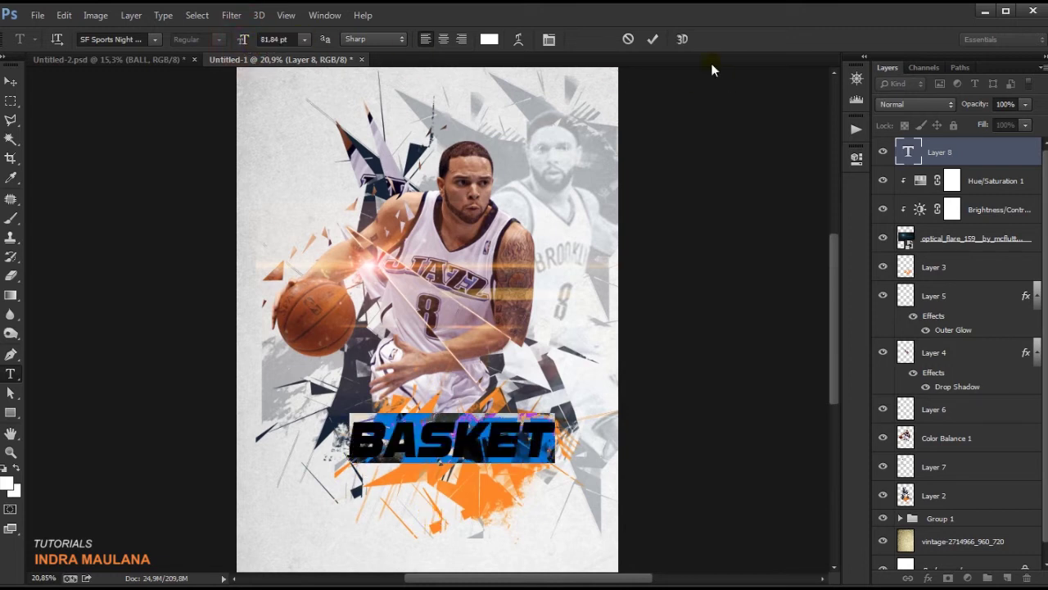
pyautogui.click(656, 39)
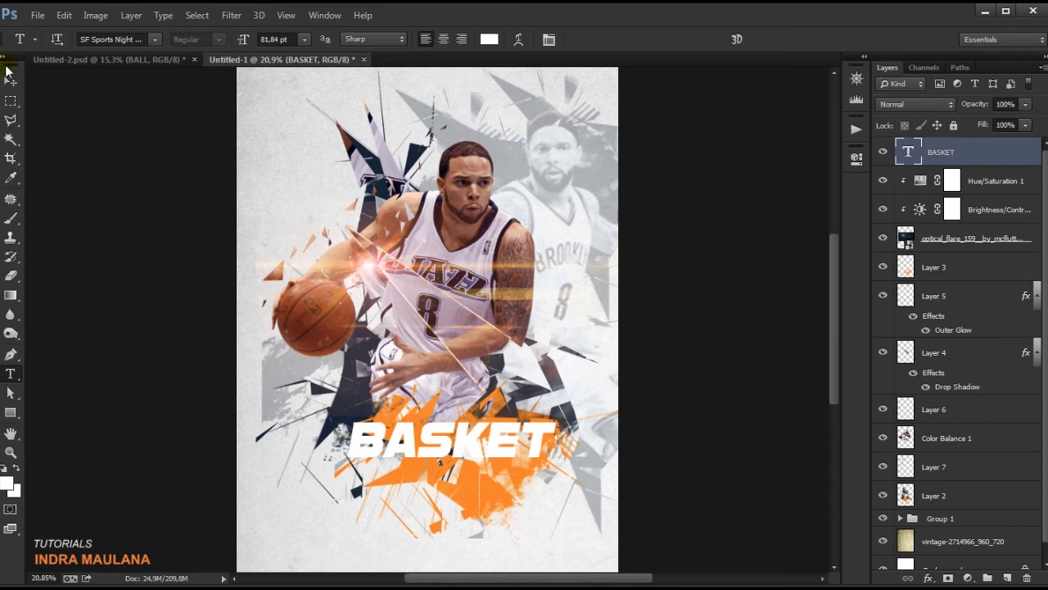
# Step: Move BASKET left and down over the shards and scale it to about 91%
pyautogui.click(10, 80)
pyautogui.moveTo(407, 436)
pyautogui.mouseDown()
pyautogui.moveTo(318, 457)
pyautogui.moveTo(343, 458)
pyautogui.mouseUp()
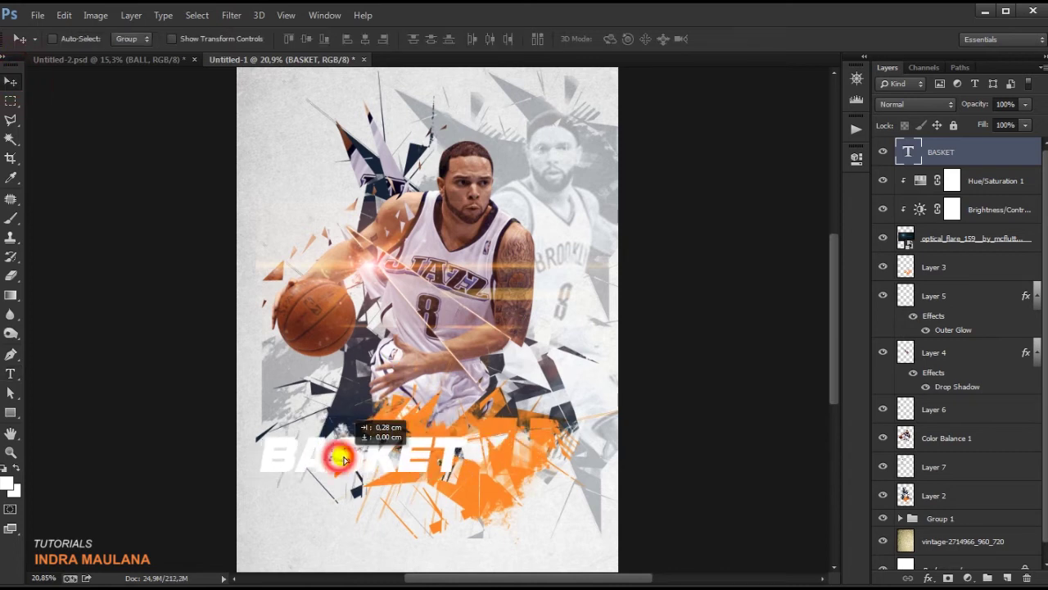
pyautogui.hotkey('ctrl', 't')
pyautogui.moveTo(468, 429); pyautogui.dragTo(418, 443)
pyautogui.click(735, 38)
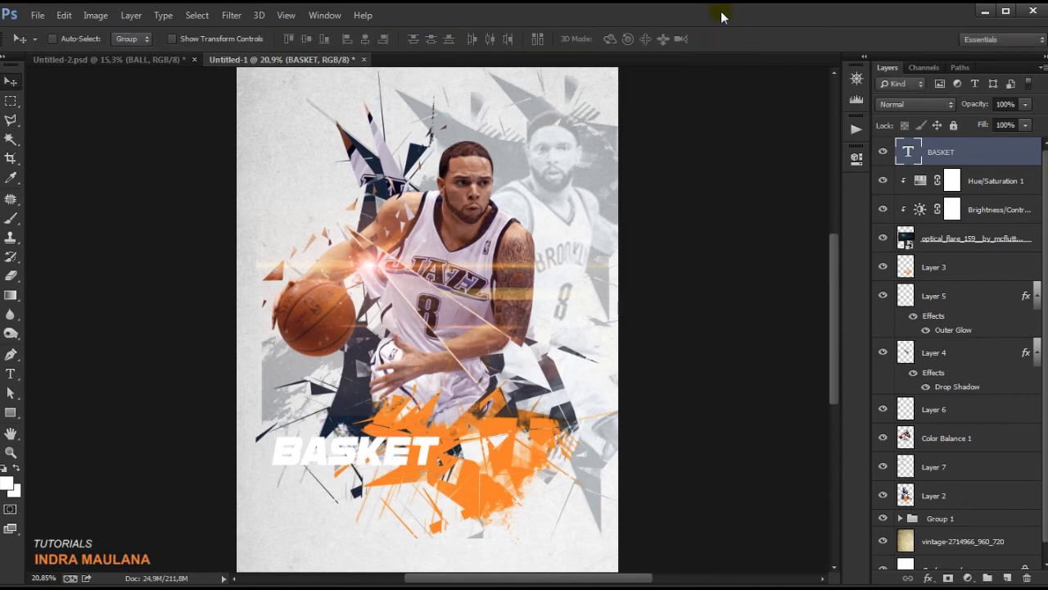
# Step: Give BASKET a drop shadow with distance 19, spread 2, size 21 and opacity about 63
pyautogui.click(929, 577)
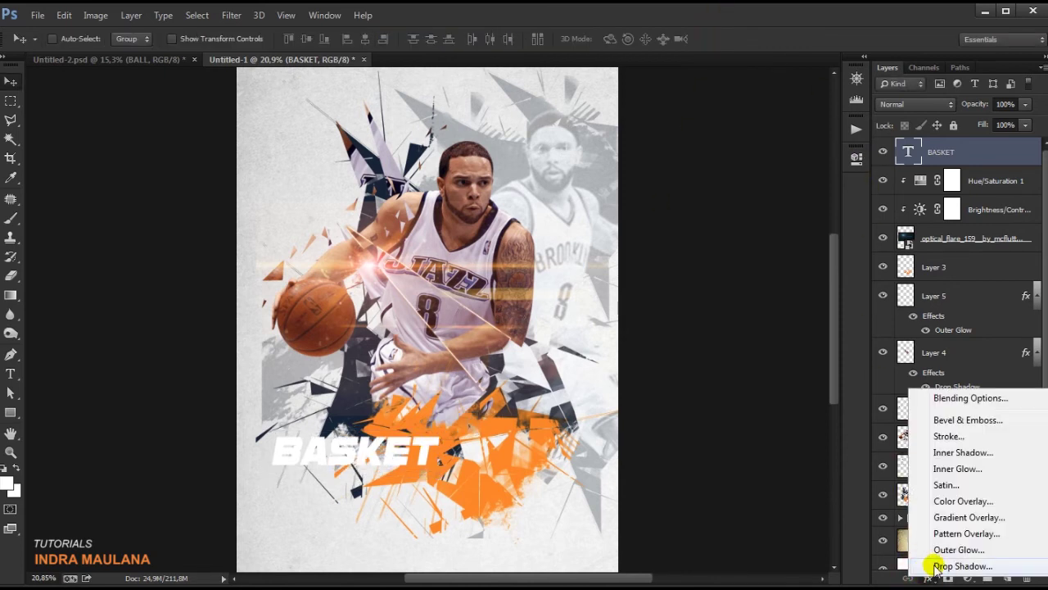
pyautogui.click(938, 565)
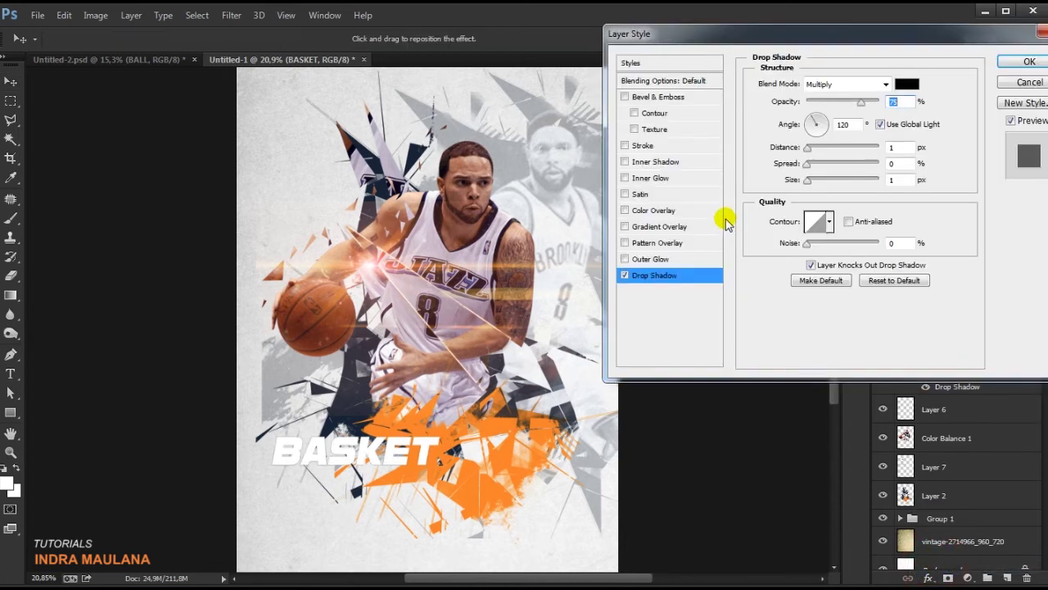
pyautogui.click(809, 181)
pyautogui.moveTo(807, 186)
pyautogui.mouseDown()
pyautogui.moveTo(825, 167)
pyautogui.moveTo(807, 166)
pyautogui.moveTo(824, 155)
pyautogui.moveTo(815, 181)
pyautogui.mouseUp()
pyautogui.click(819, 167)
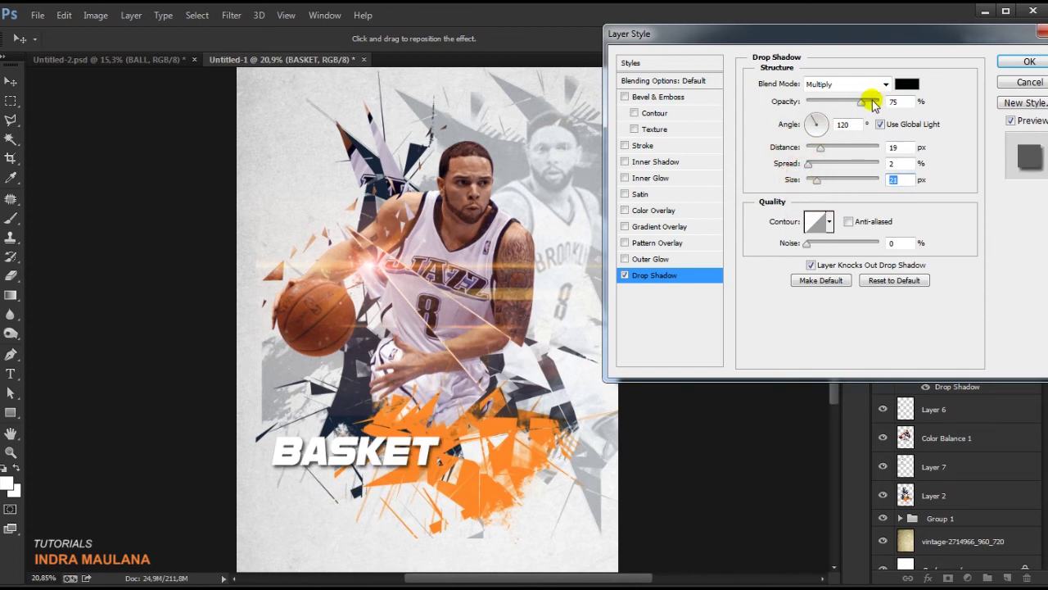
pyautogui.moveTo(861, 101); pyautogui.dragTo(857, 110)
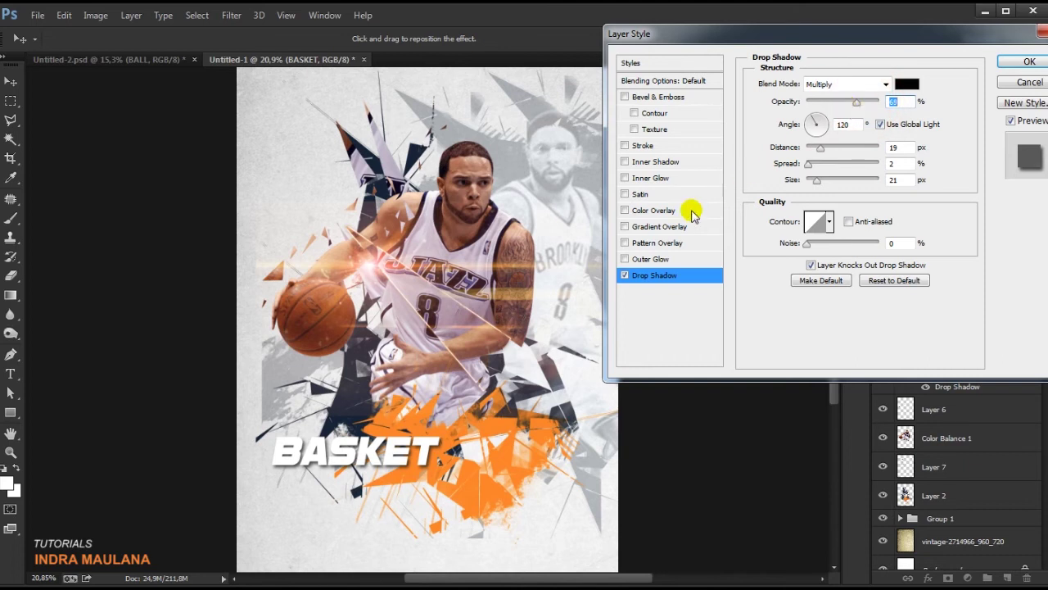
# Step: Add a Gradient Overlay to BASKET and set its left stop to a grey sampled from the poster
pyautogui.click(643, 226)
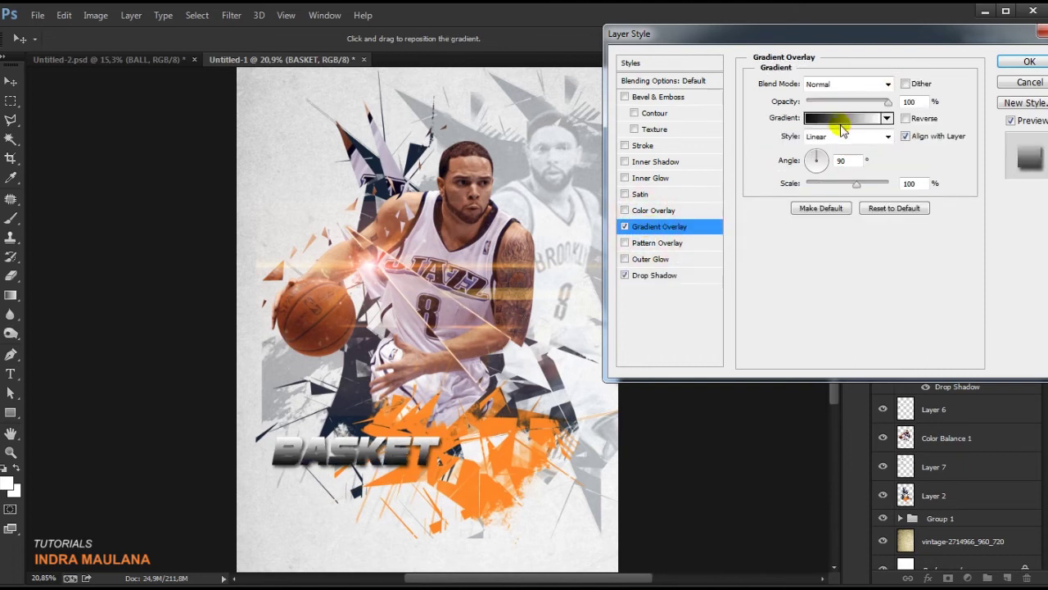
pyautogui.click(839, 118)
pyautogui.doubleClick(692, 378)
pyautogui.click(686, 290)
pyautogui.click(512, 182)
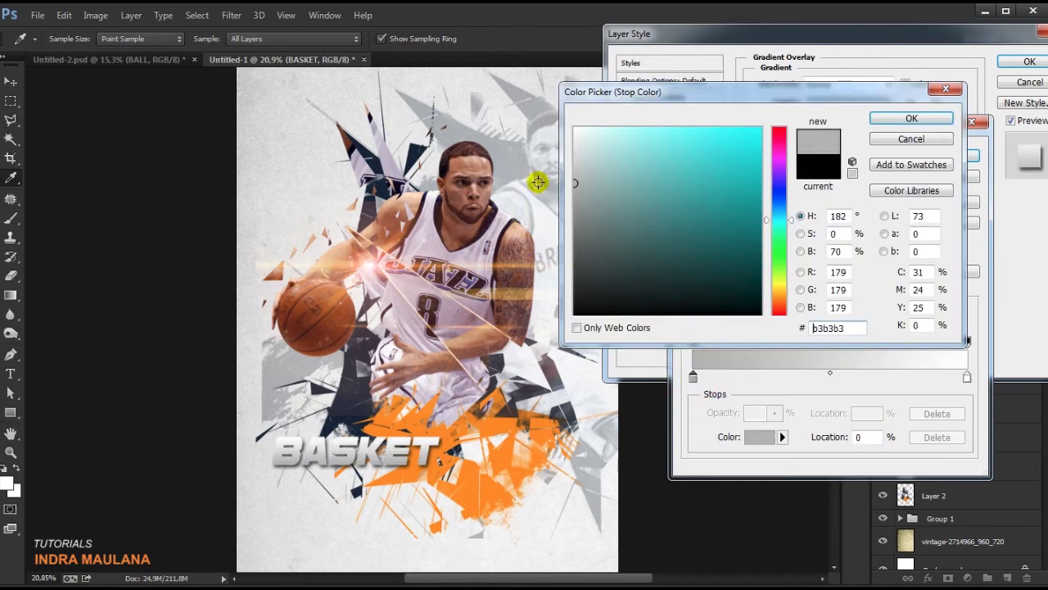
pyautogui.click(572, 182)
pyautogui.click(576, 179)
pyautogui.click(931, 118)
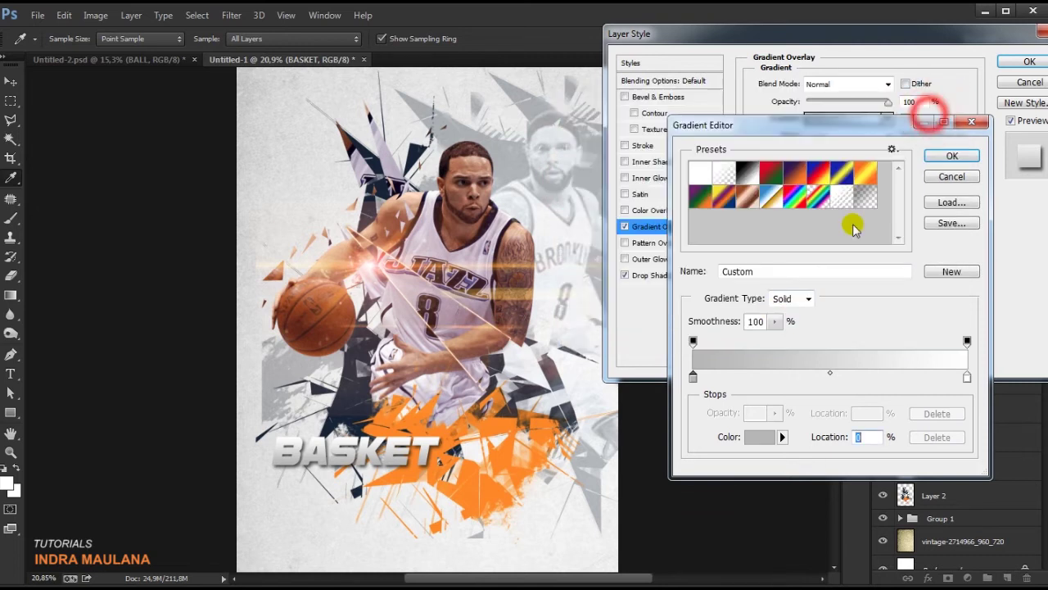
# Step: Add a white stop at 31% and a grey stop at 67%, then angle the gradient at 53°
pyautogui.moveTo(696, 379); pyautogui.dragTo(852, 377)
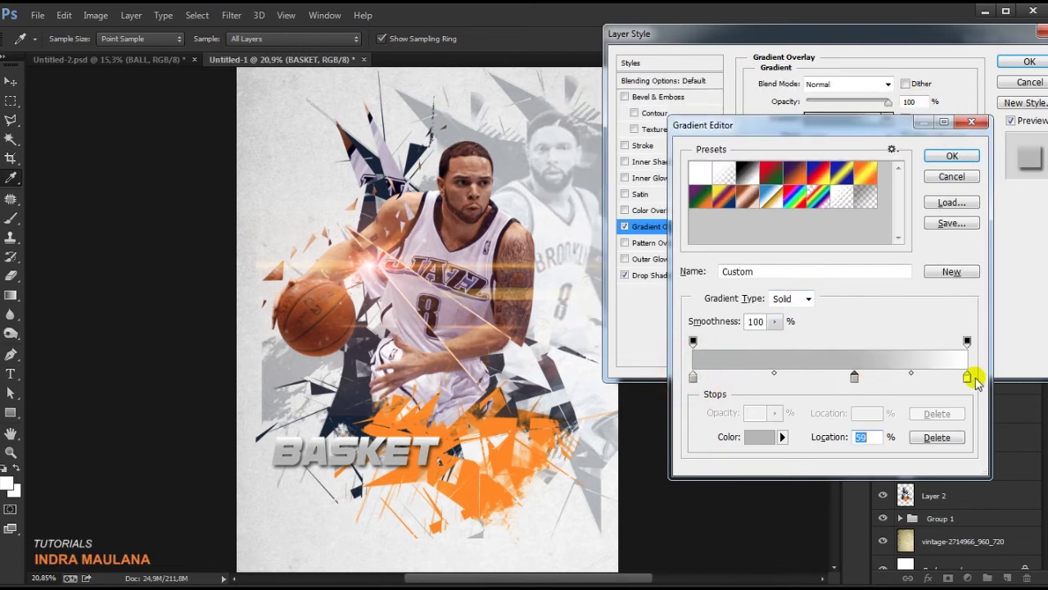
pyautogui.click(967, 377)
pyautogui.click(778, 377)
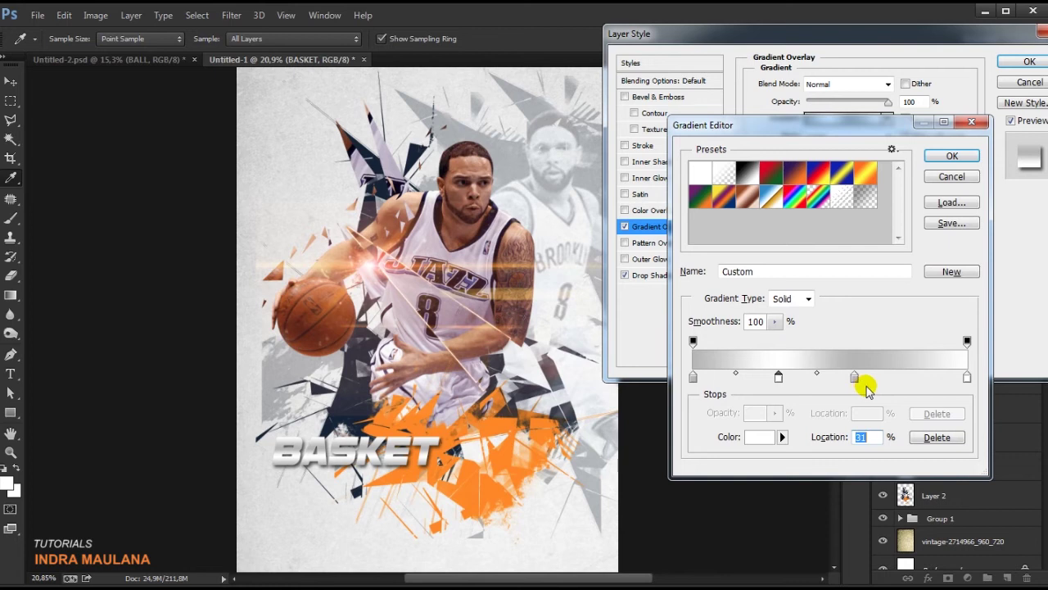
pyautogui.moveTo(854, 379); pyautogui.dragTo(876, 377)
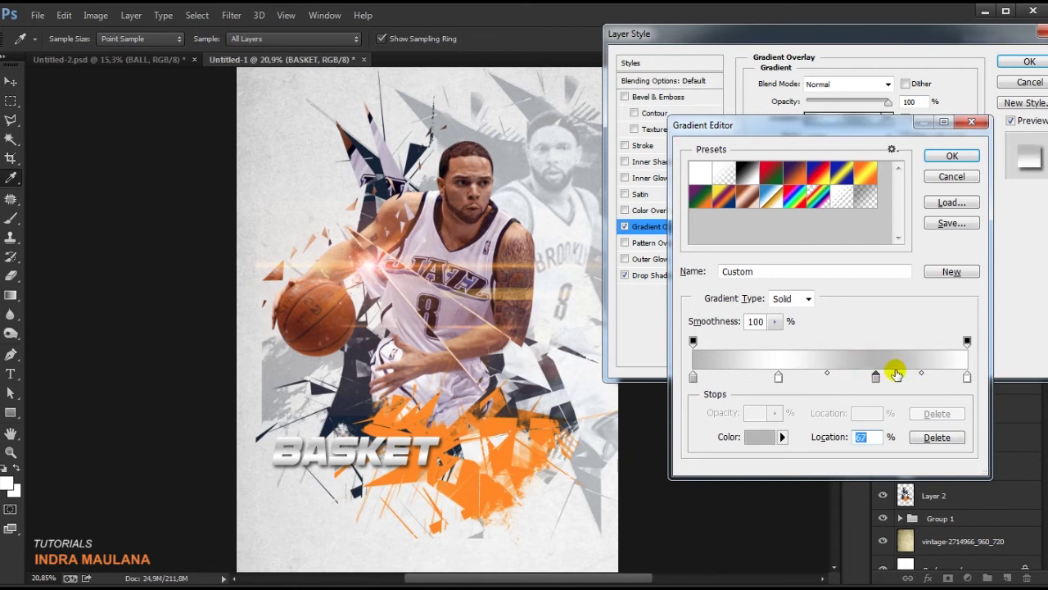
pyautogui.click(948, 157)
pyautogui.moveTo(819, 159); pyautogui.dragTo(1007, 176)
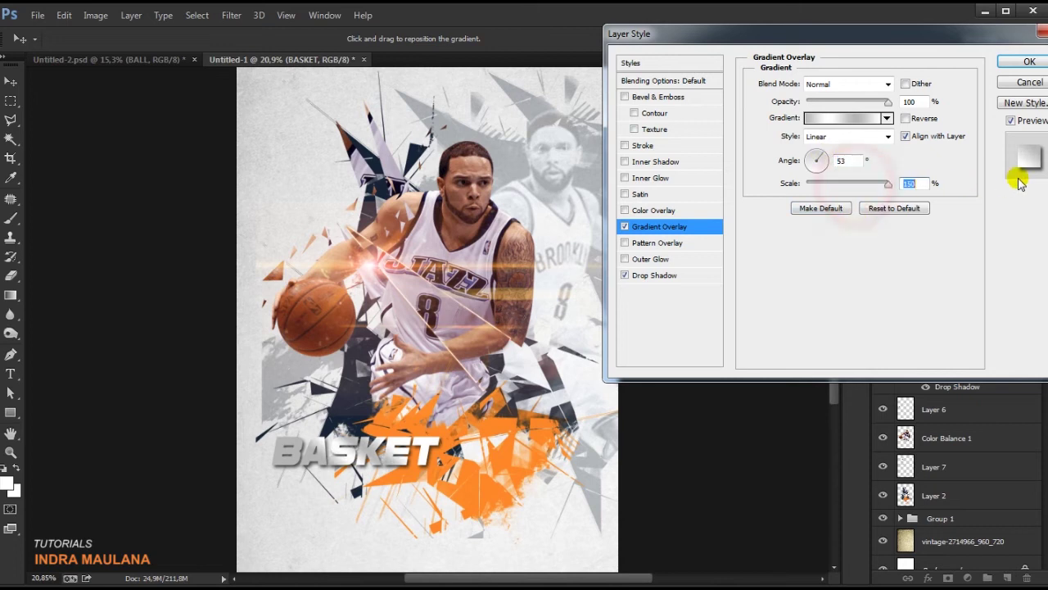
# Step: Rearrange the gradient stops, moving one to 13% and shifting the blend midpoint to 27%
pyautogui.click(827, 117)
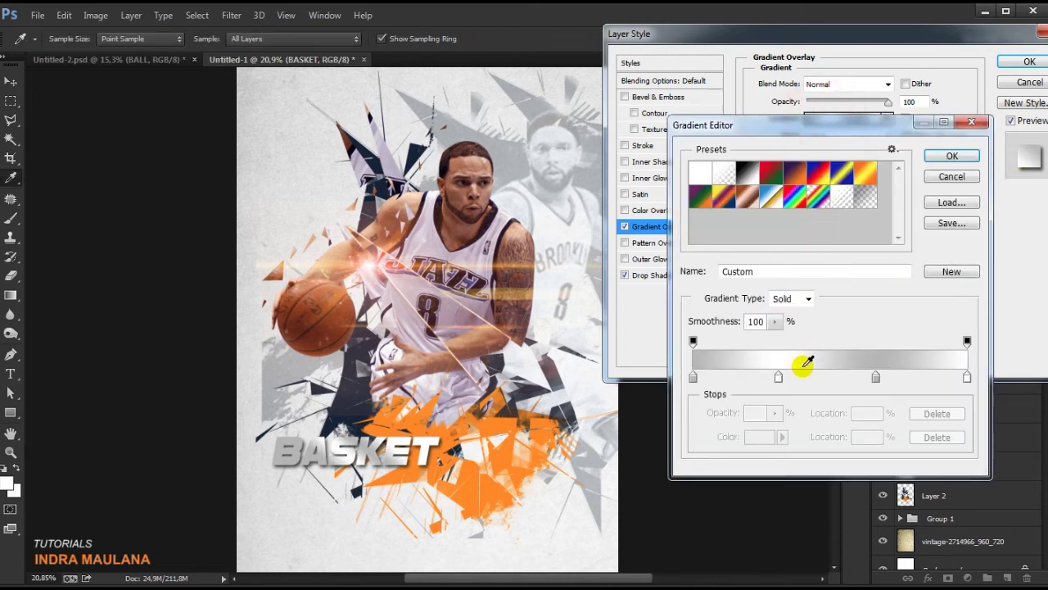
pyautogui.moveTo(779, 379); pyautogui.dragTo(728, 378)
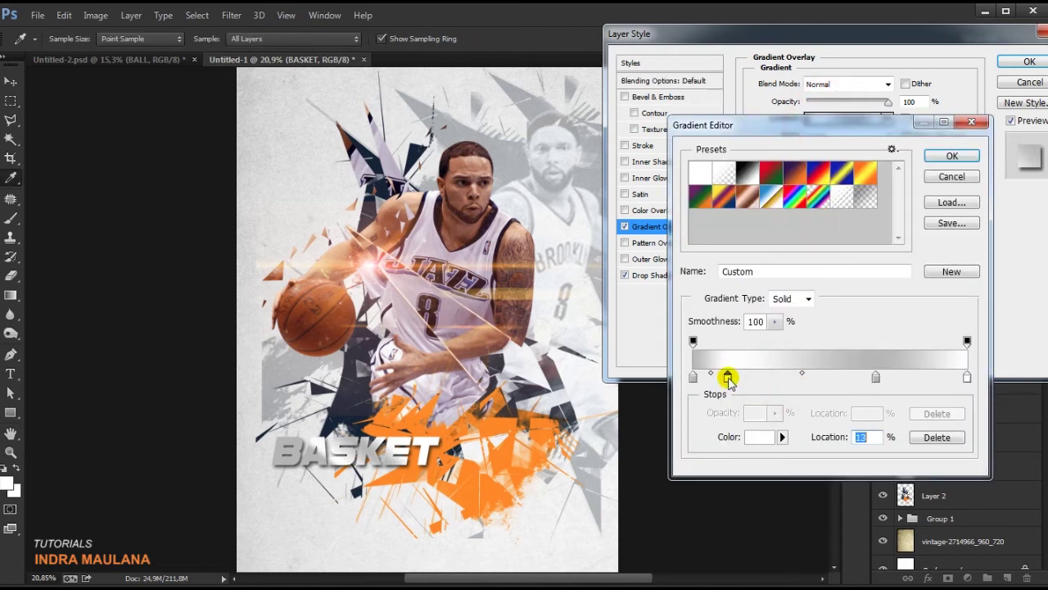
pyautogui.click(792, 376)
pyautogui.moveTo(728, 376); pyautogui.dragTo(772, 433)
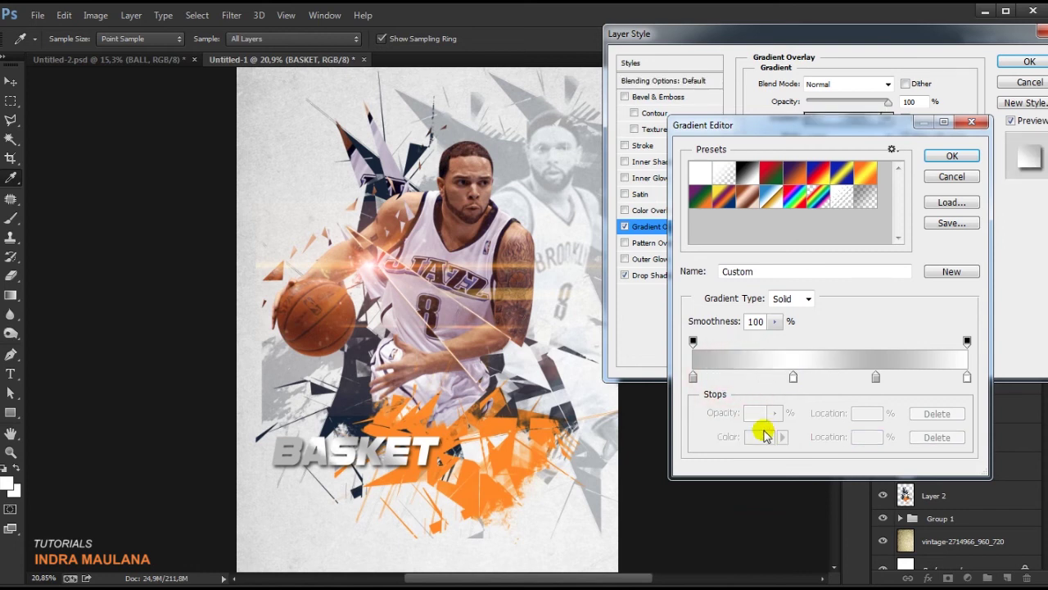
pyautogui.click(792, 377)
pyautogui.moveTo(743, 373); pyautogui.dragTo(726, 373)
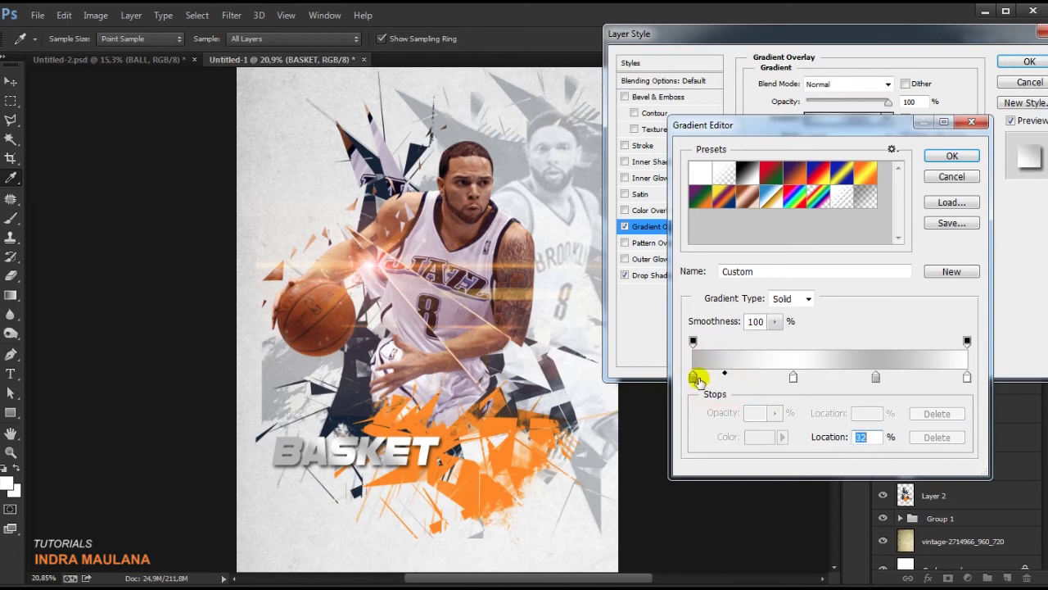
# Step: Change the left stop to lighter grey d7d7d7 and accept the silver gradient
pyautogui.doubleClick(693, 378)
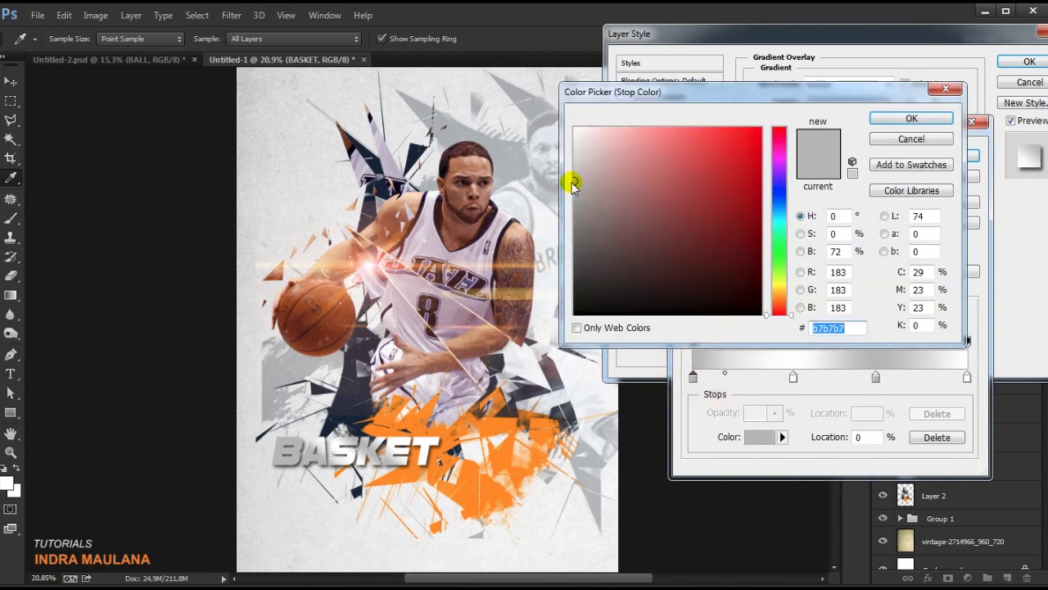
pyautogui.moveTo(572, 181); pyautogui.dragTo(552, 155)
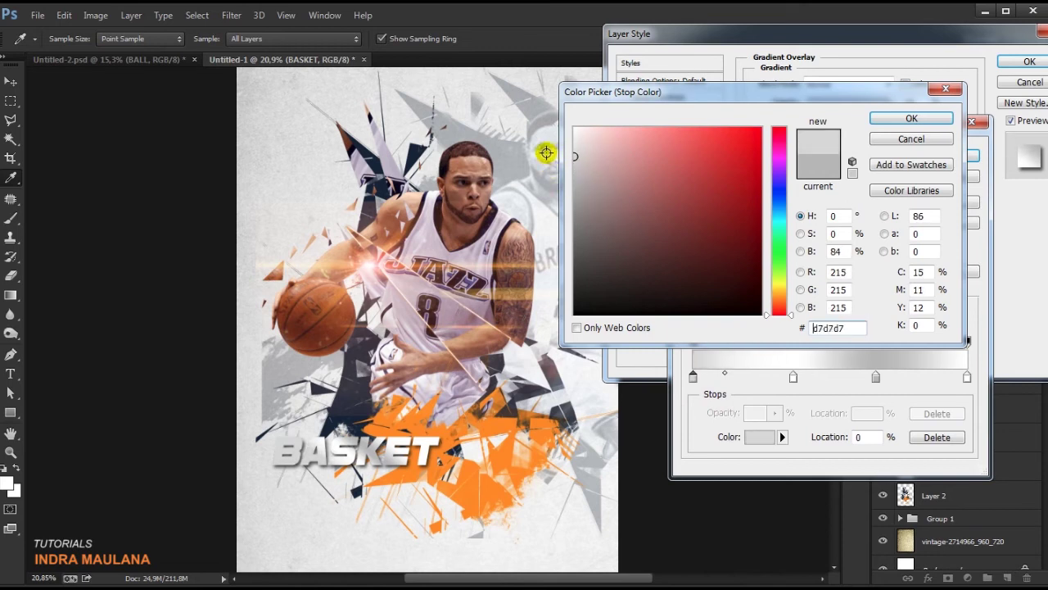
pyautogui.click(911, 118)
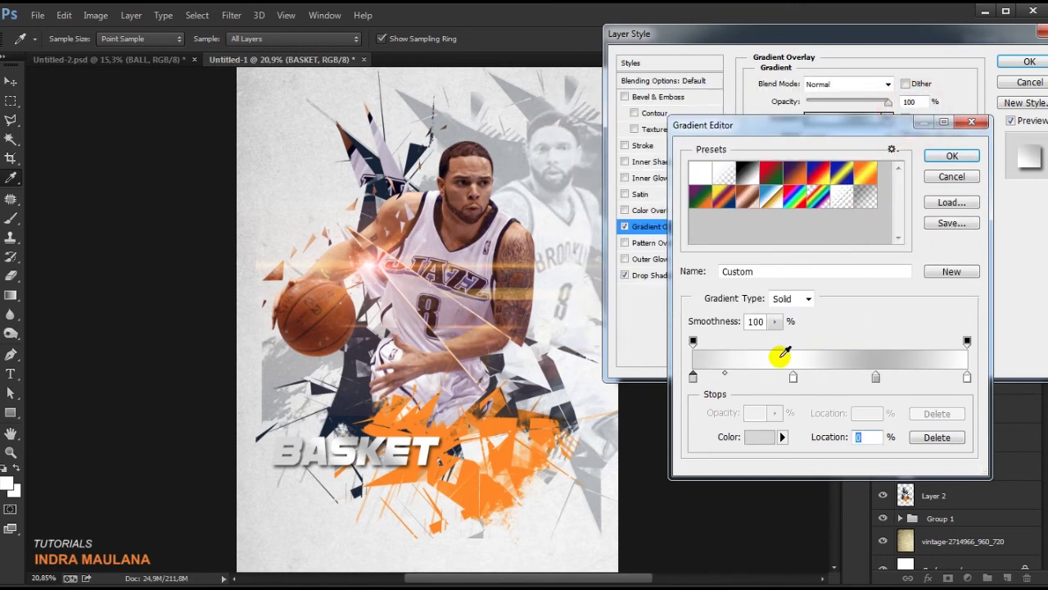
pyautogui.click(952, 156)
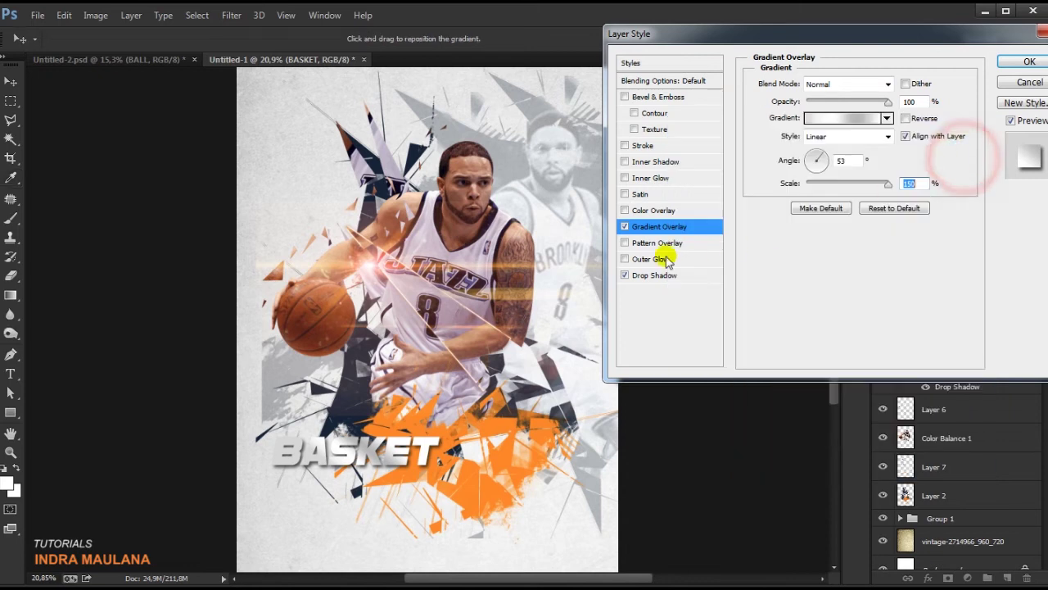
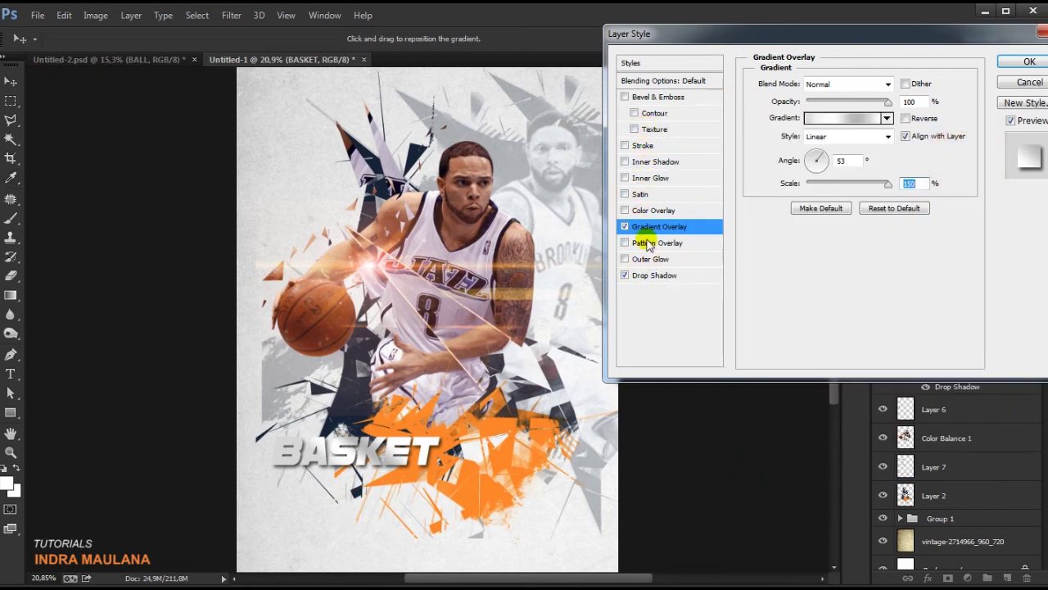
# Step: Give the BASKET text a 1 px Stroke in orange sampled from the splash
pyautogui.click(643, 146)
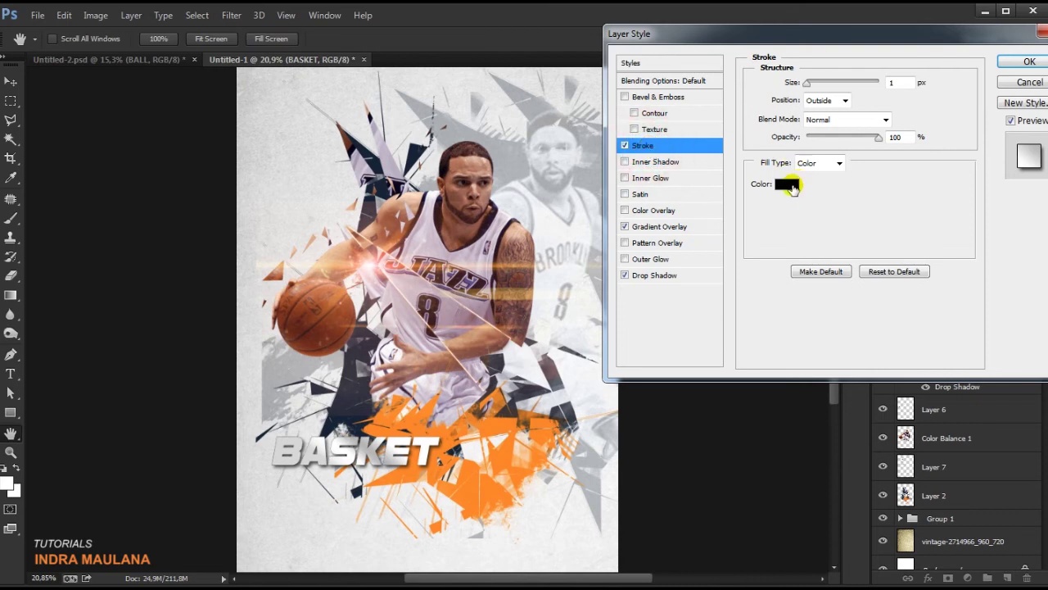
pyautogui.click(788, 184)
pyautogui.click(496, 426)
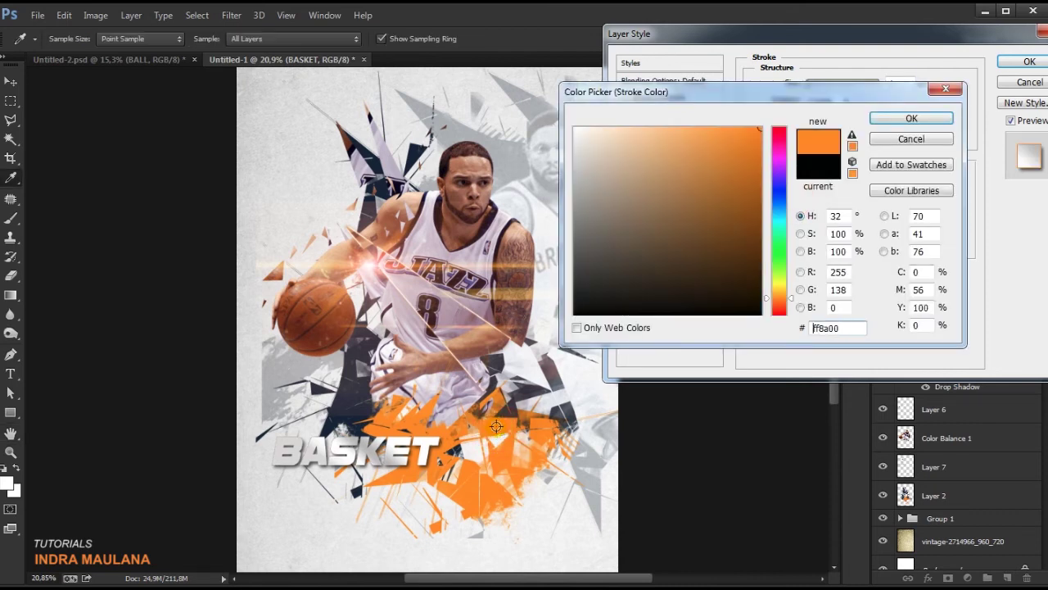
pyautogui.click(910, 119)
pyautogui.moveTo(810, 83)
pyautogui.mouseDown()
pyautogui.moveTo(837, 87)
pyautogui.moveTo(807, 88)
pyautogui.mouseUp()
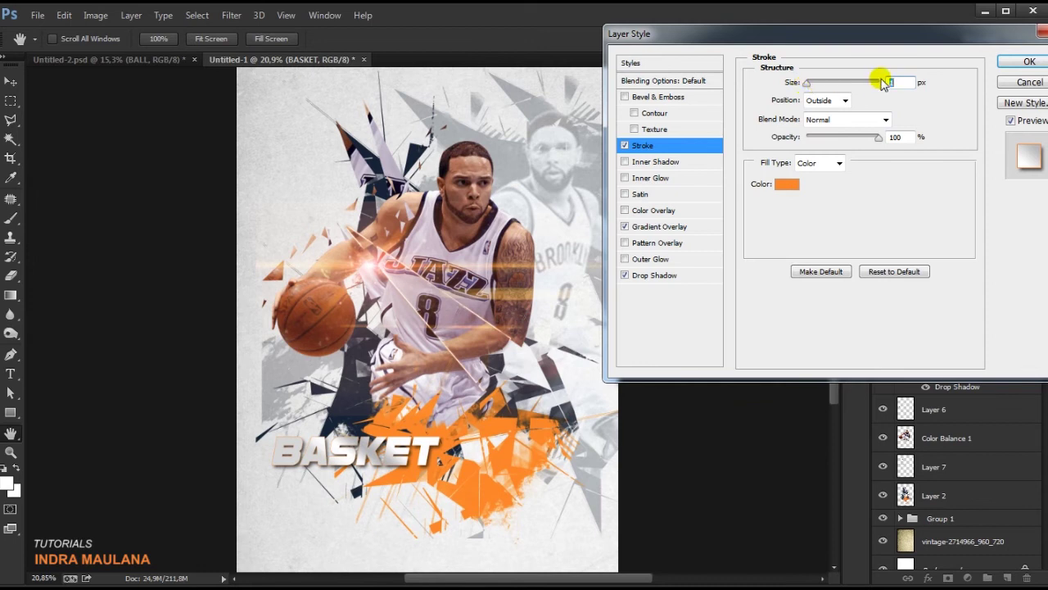
pyautogui.click(1024, 63)
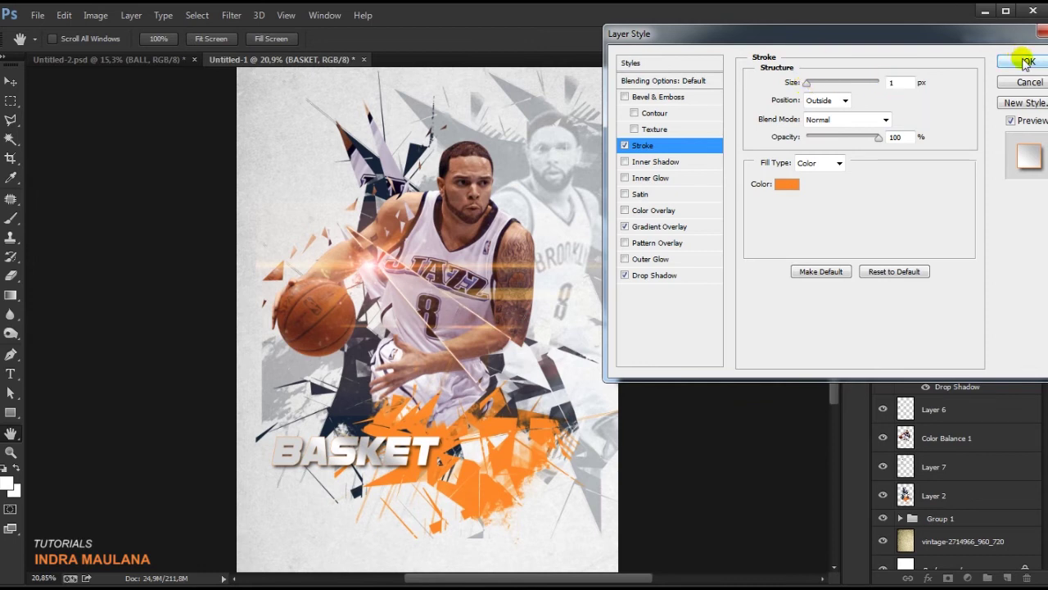
pyautogui.click(1024, 62)
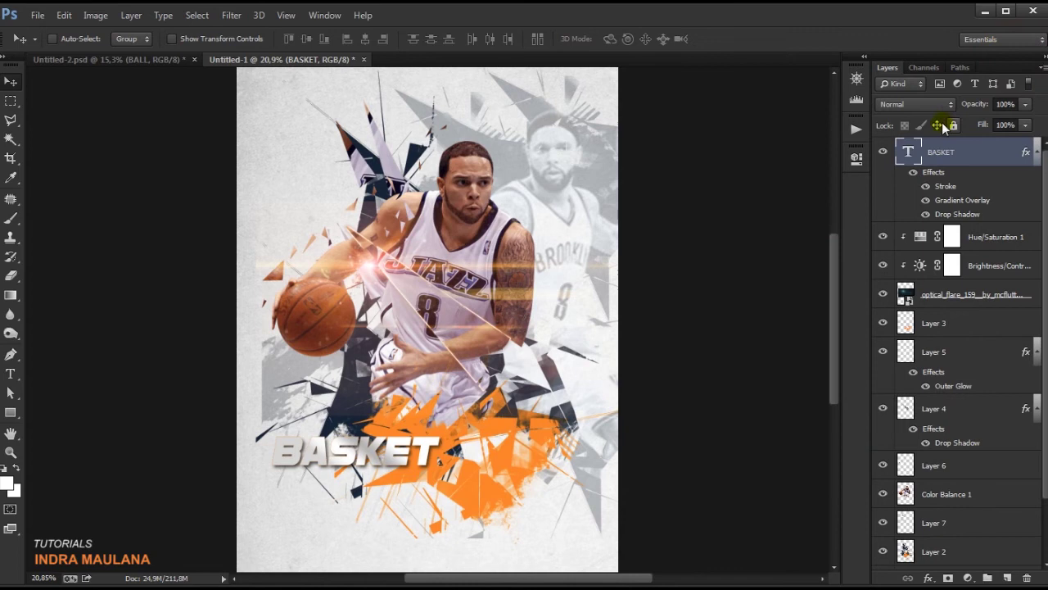
# Step: Duplicate the BASKET layer, move the copy right and retype it as BALL
pyautogui.moveTo(936, 156); pyautogui.dragTo(1007, 577)
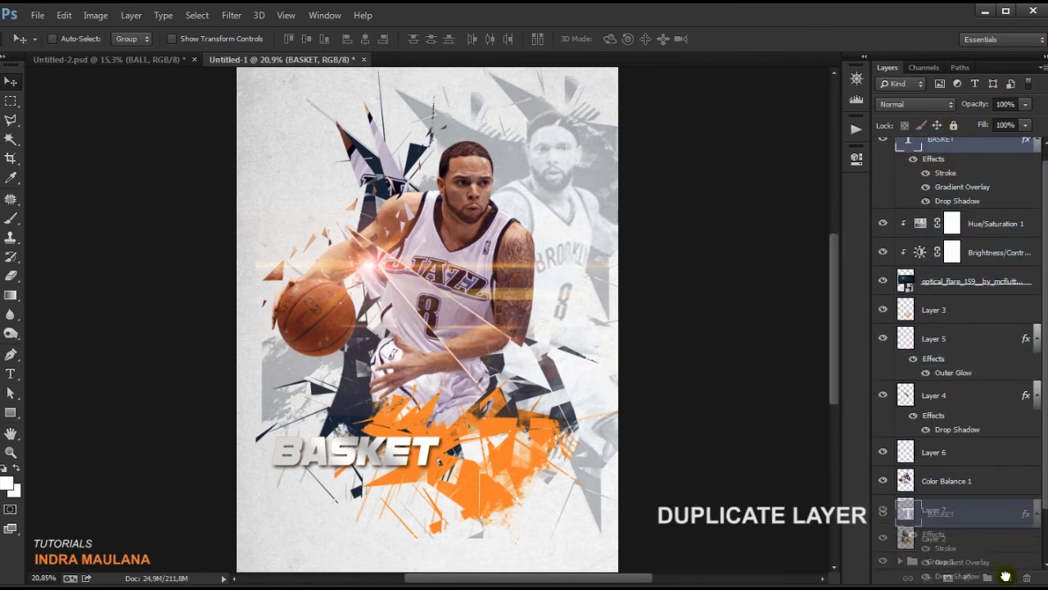
pyautogui.moveTo(344, 440)
pyautogui.mouseDown()
pyautogui.moveTo(524, 471)
pyautogui.moveTo(503, 468)
pyautogui.mouseUp()
pyautogui.click(11, 376)
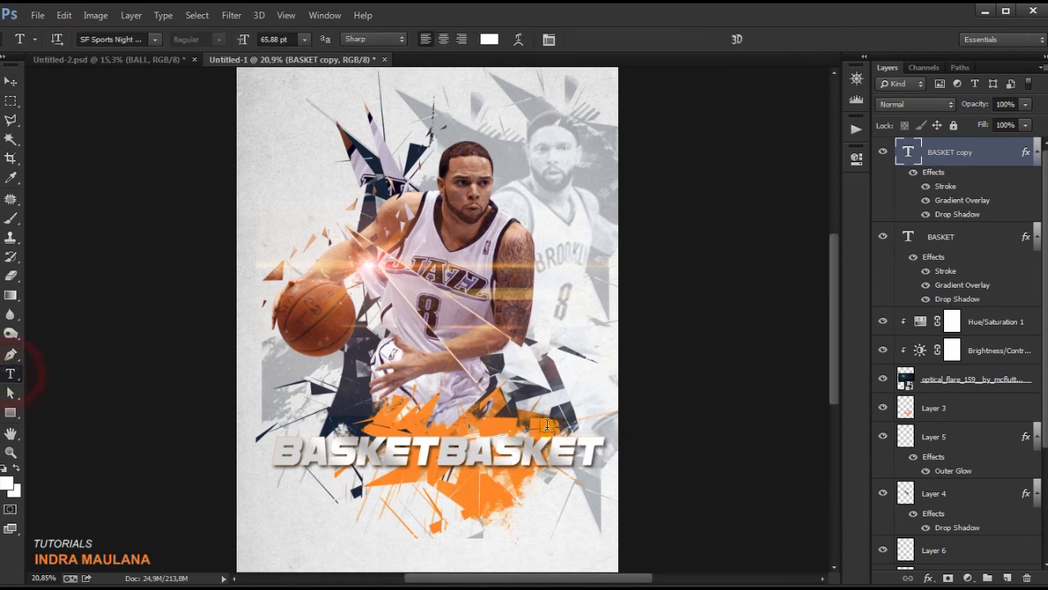
pyautogui.moveTo(592, 449); pyautogui.dragTo(388, 459)
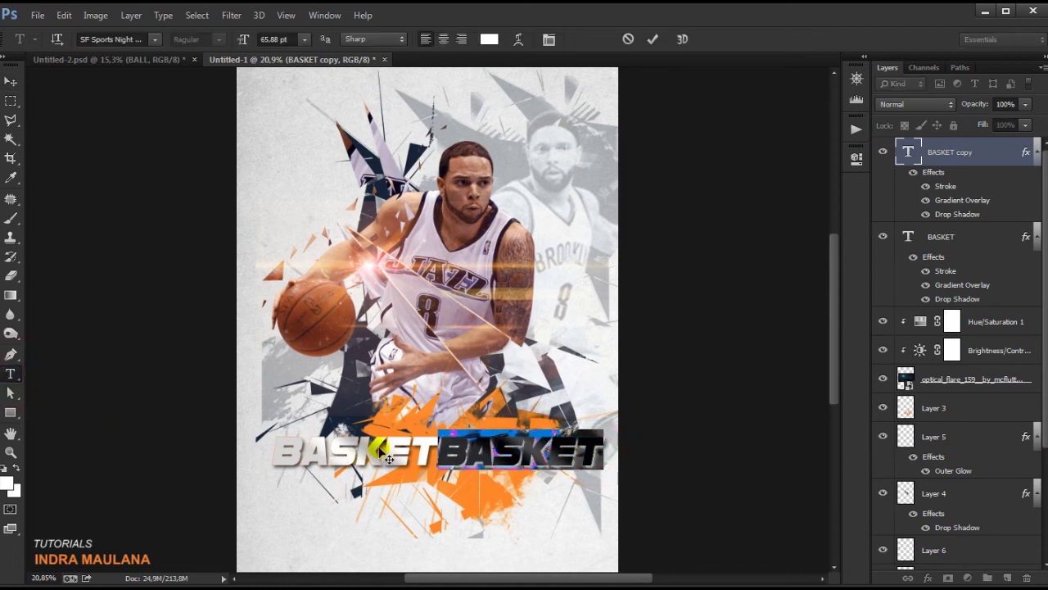
pyautogui.write('BALKL')
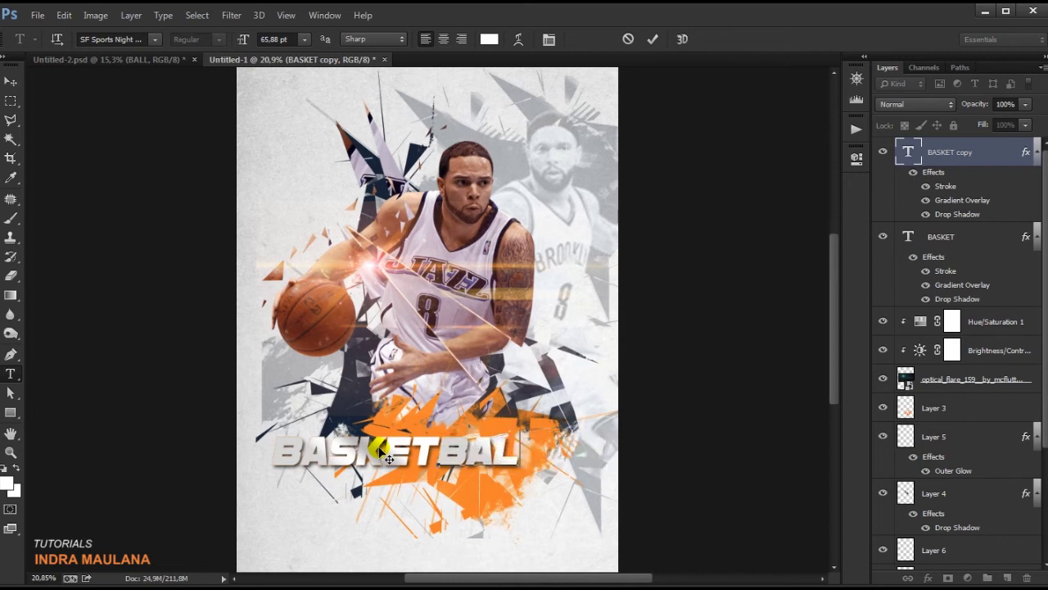
pyautogui.click(649, 39)
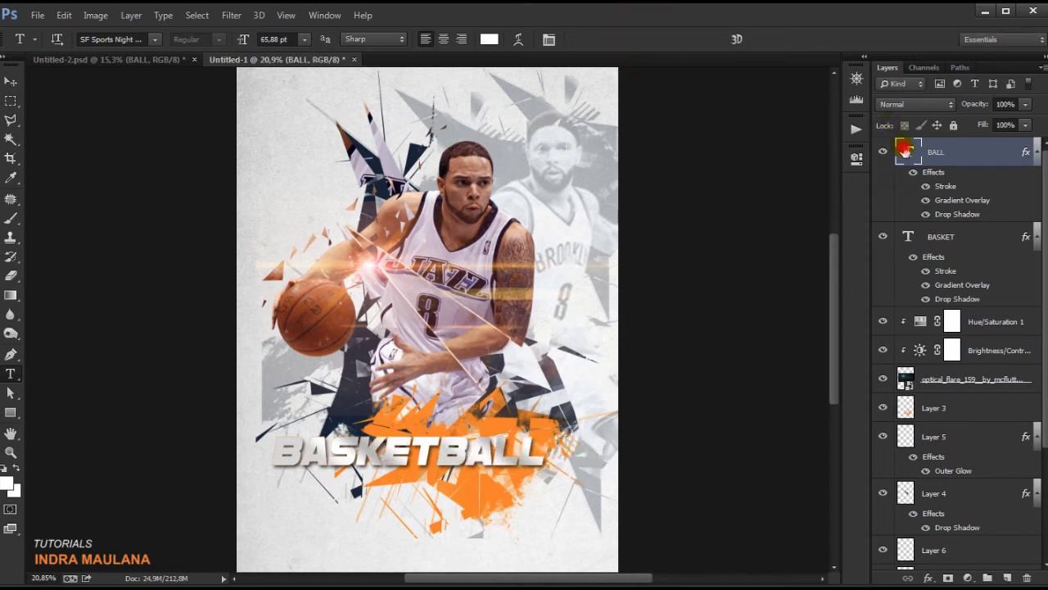
# Step: Enlarge the BALL text to about 94 pt
pyautogui.doubleClick(904, 150)
pyautogui.moveTo(245, 41); pyautogui.dragTo(277, 45)
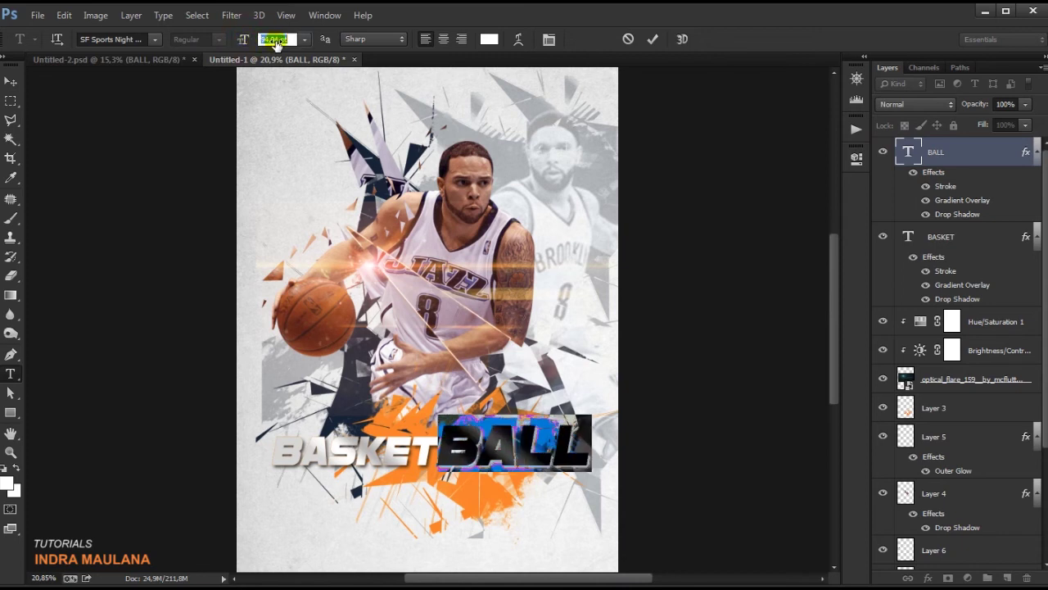
pyautogui.click(654, 38)
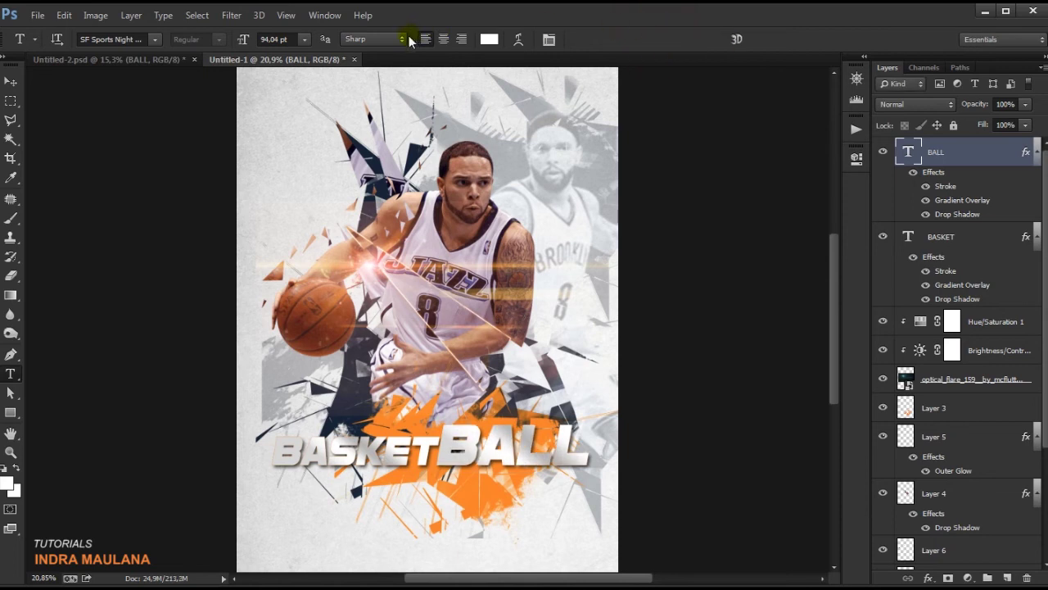
# Step: Add a new empty Layer 8 above the Hue/Saturation 1 layer
pyautogui.press('v')
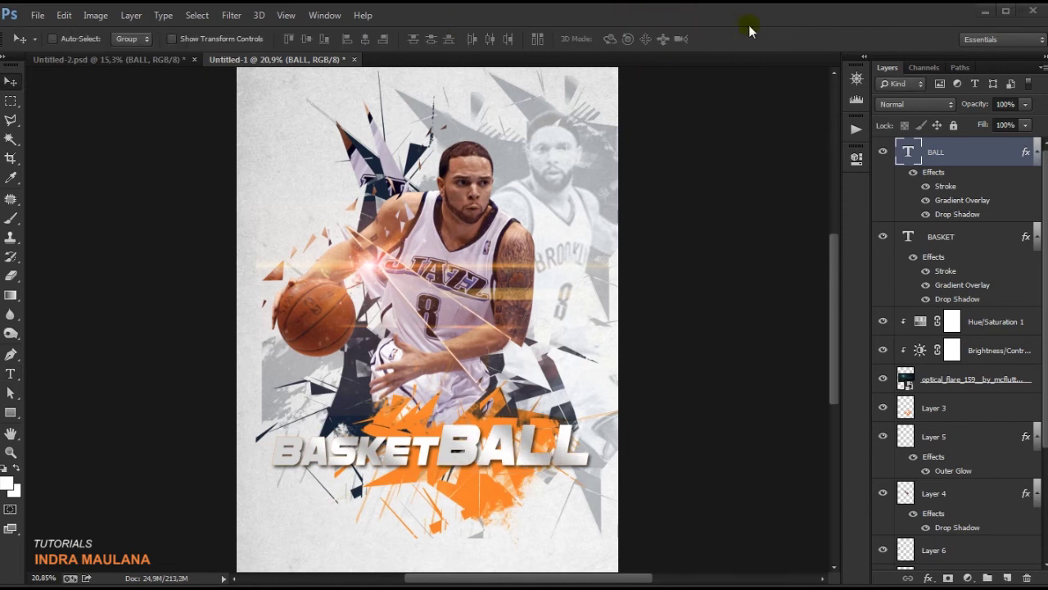
pyautogui.click(9, 82)
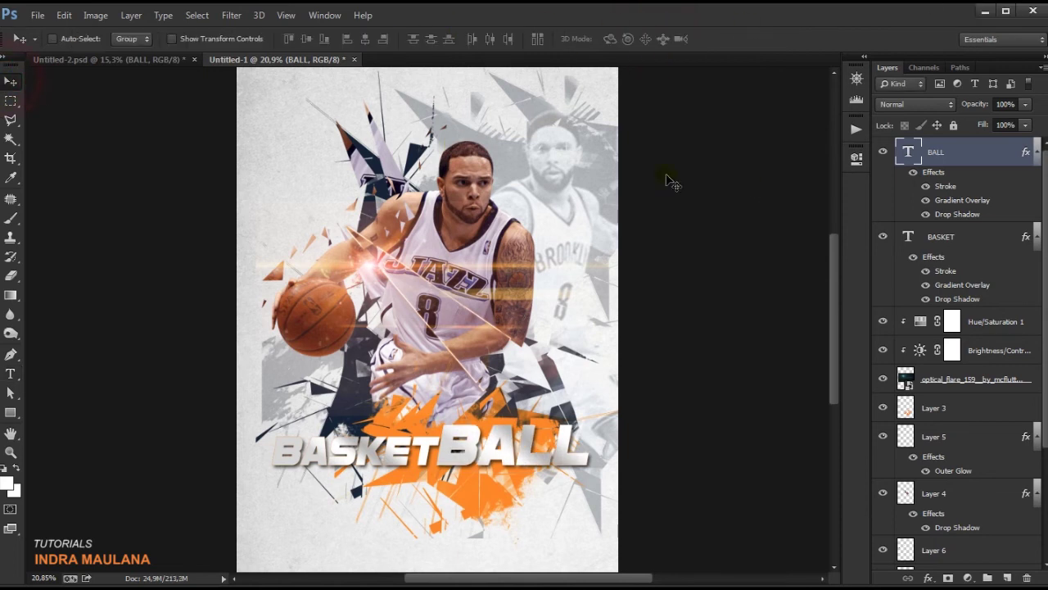
pyautogui.click(975, 323)
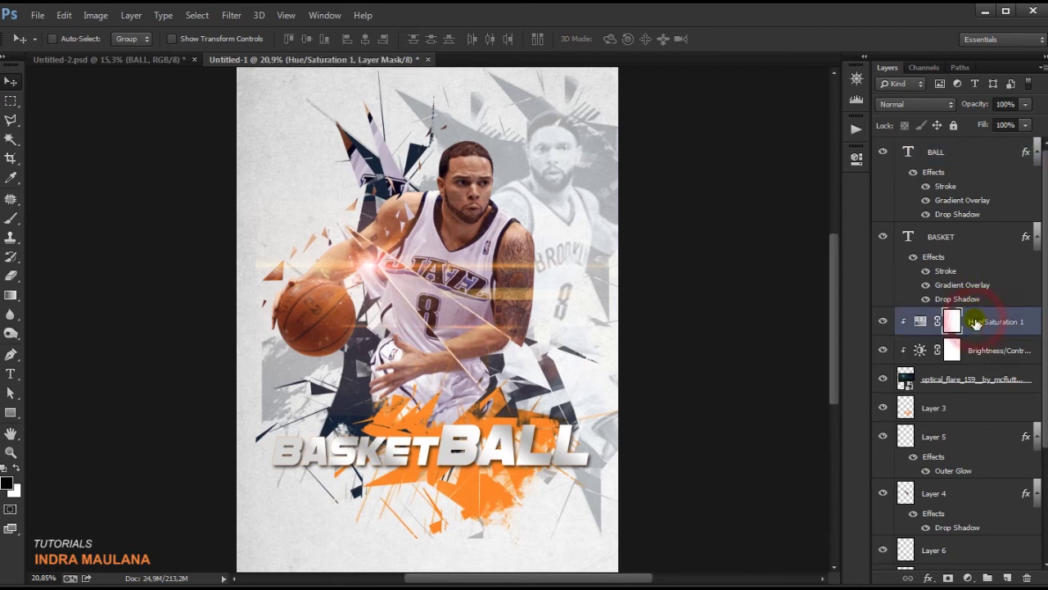
pyautogui.click(1007, 578)
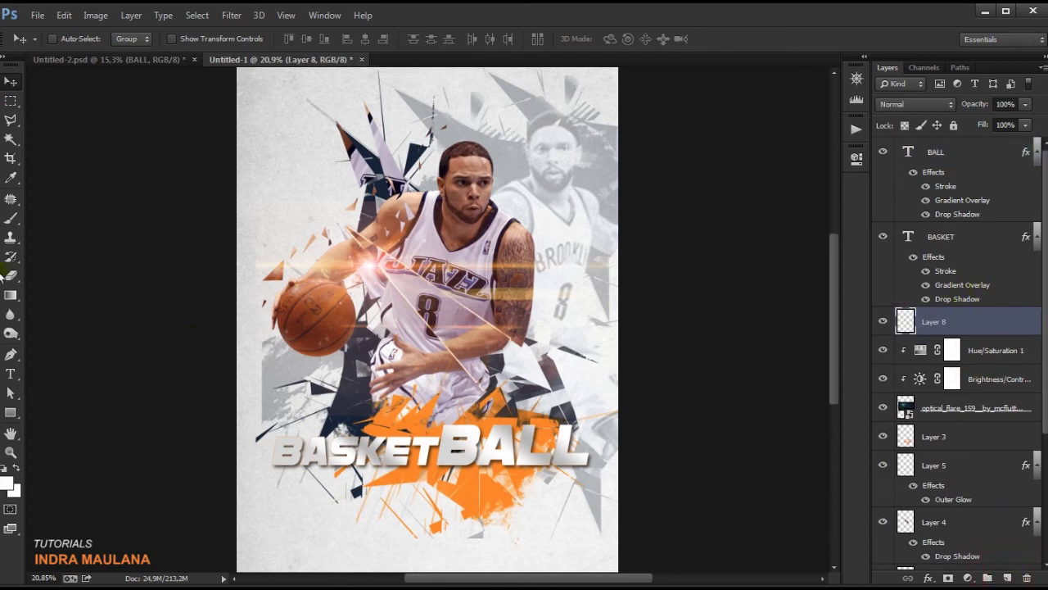
# Step: Set up the Brush tool with splatter presets 1546 and 1809 at a smaller size
pyautogui.click(11, 218)
pyautogui.moveTo(391, 408); pyautogui.dragTo(340, 483)
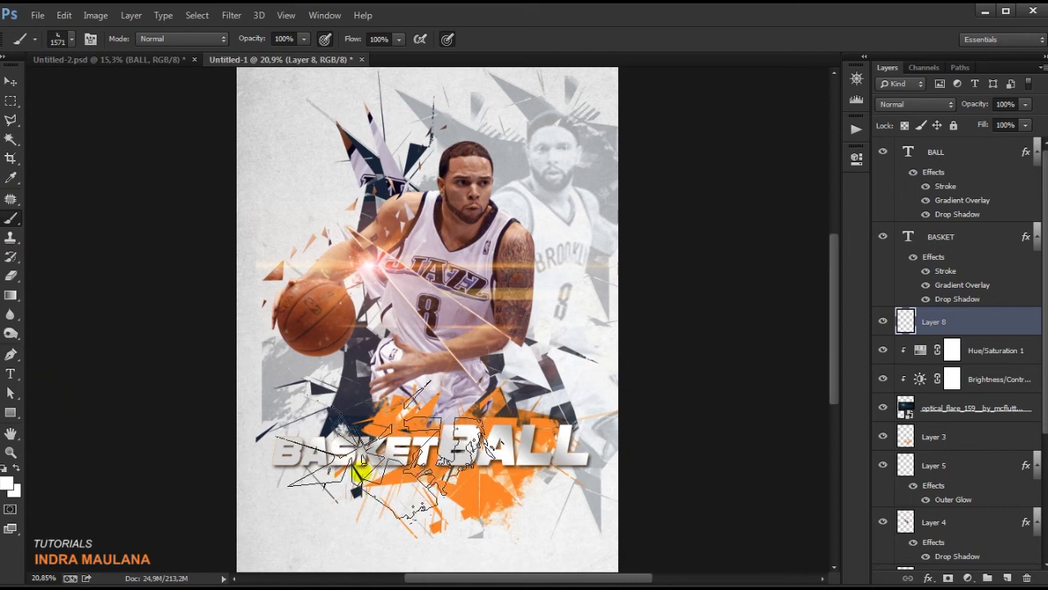
pyautogui.press('[')
pyautogui.press('[')
pyautogui.press('[')
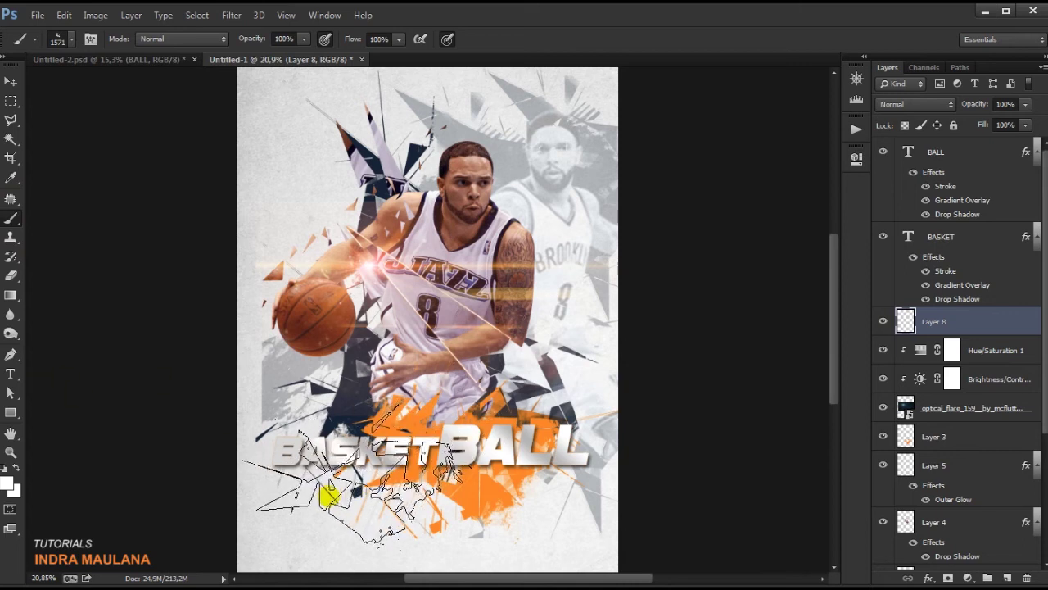
pyautogui.rightClick(322, 487)
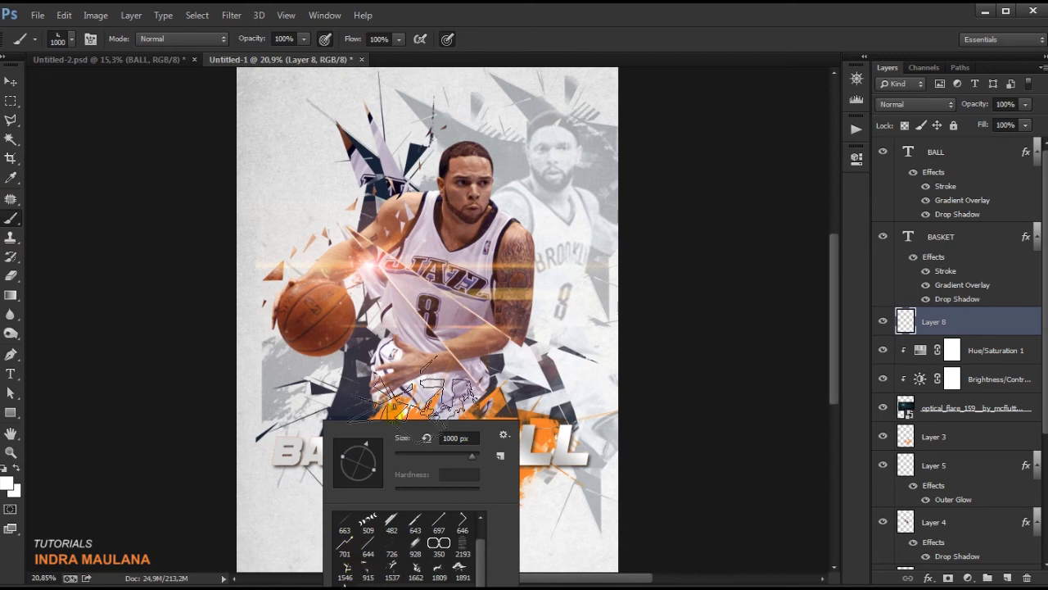
pyautogui.rightClick(402, 293)
pyautogui.click(422, 442)
pyautogui.click(516, 442)
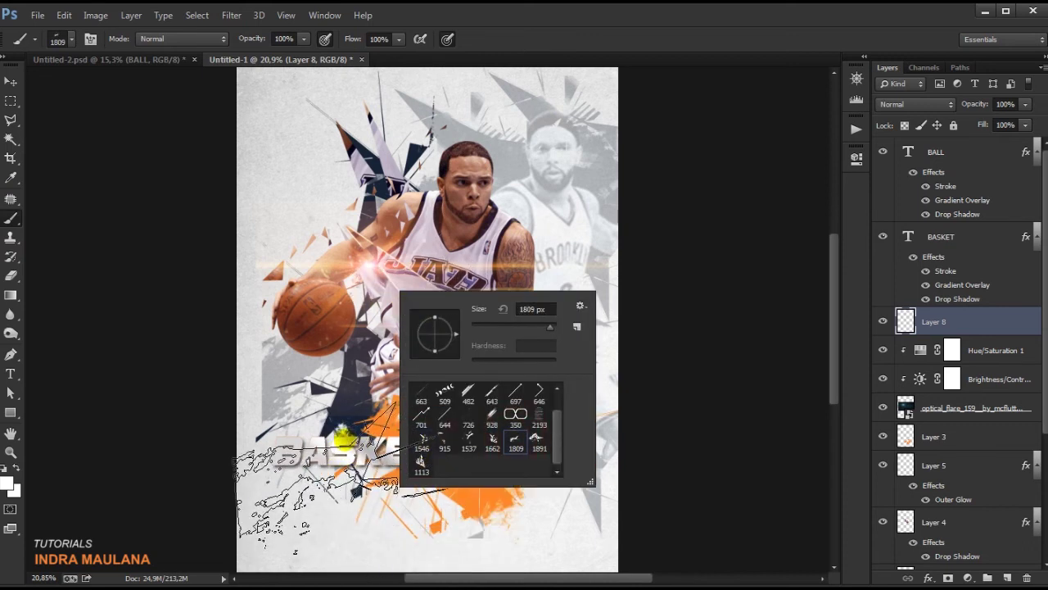
pyautogui.press('Return')
# Step: Set the foreground colour to navy 0f1d31 and stamp splatter at the lower-left
pyautogui.click(6, 483)
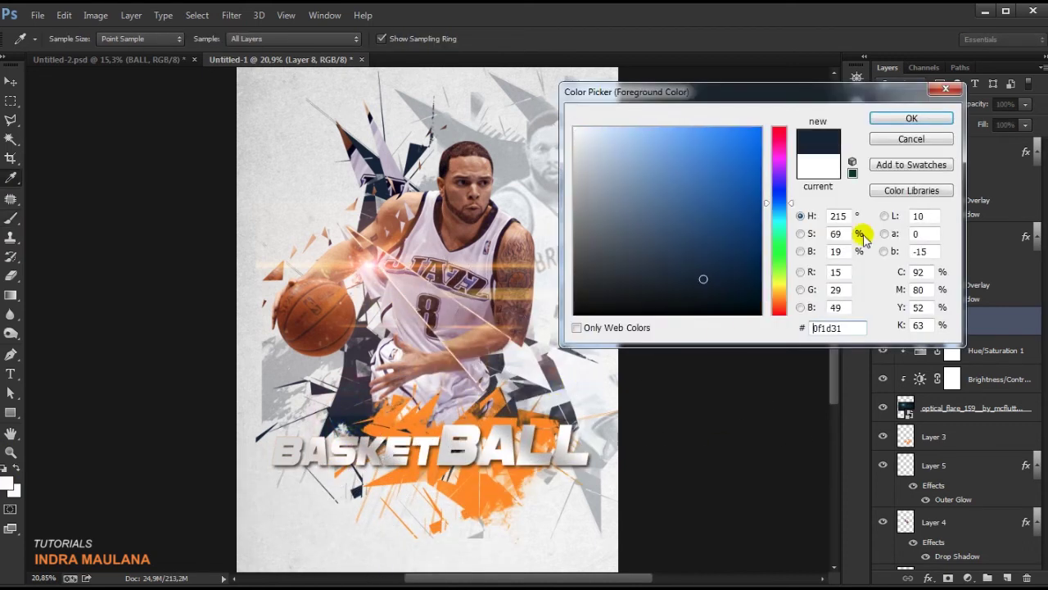
pyautogui.click(911, 117)
pyautogui.click(270, 503)
pyautogui.click(303, 491)
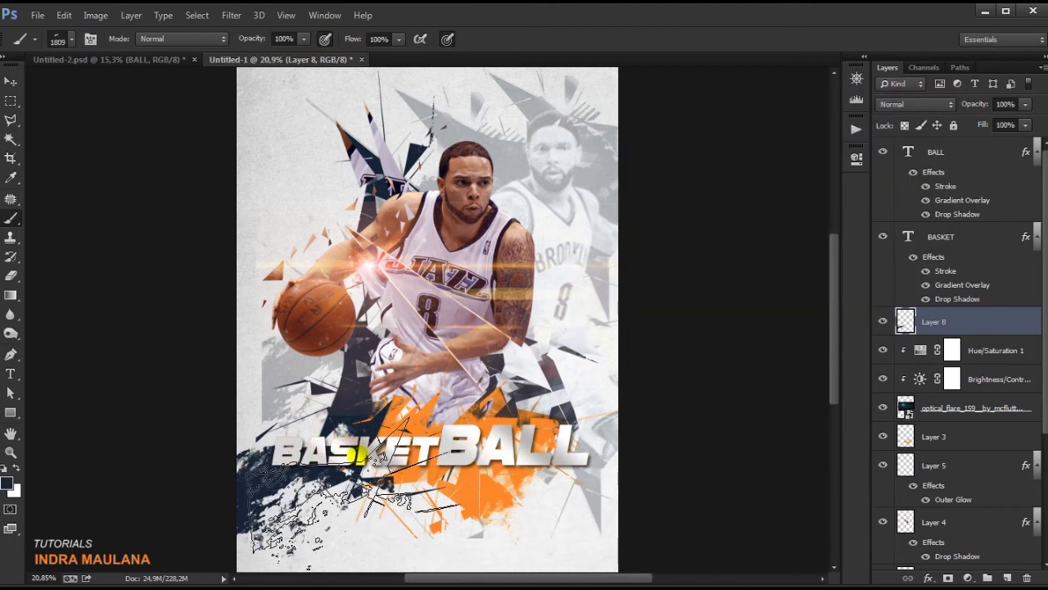
# Step: Switch to splatter preset 1662 at 1500 px and paint more navy lower-left splatter
pyautogui.rightClick(424, 392)
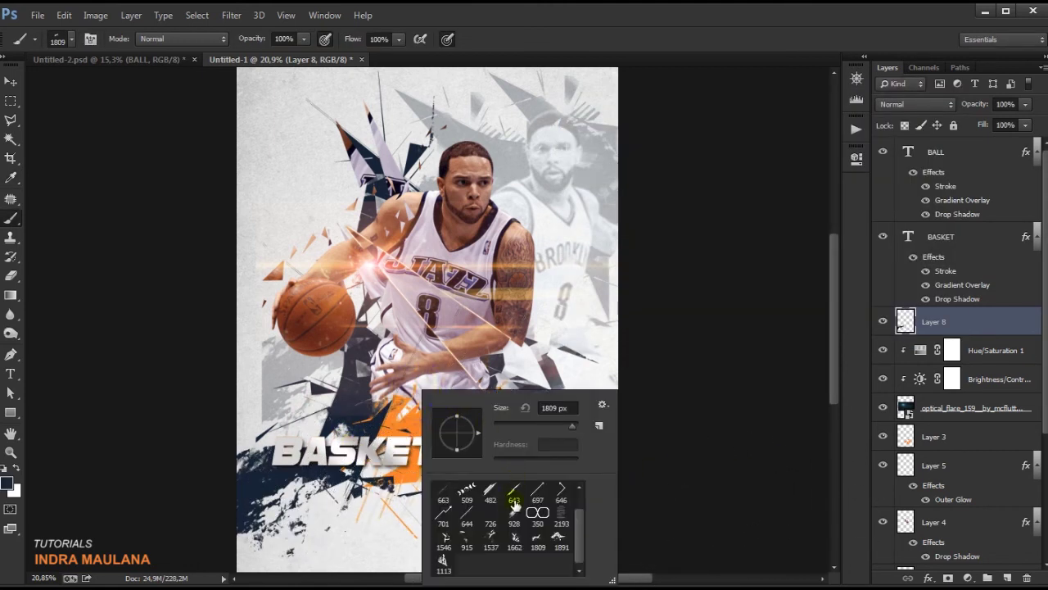
pyautogui.click(490, 537)
pyautogui.click(537, 538)
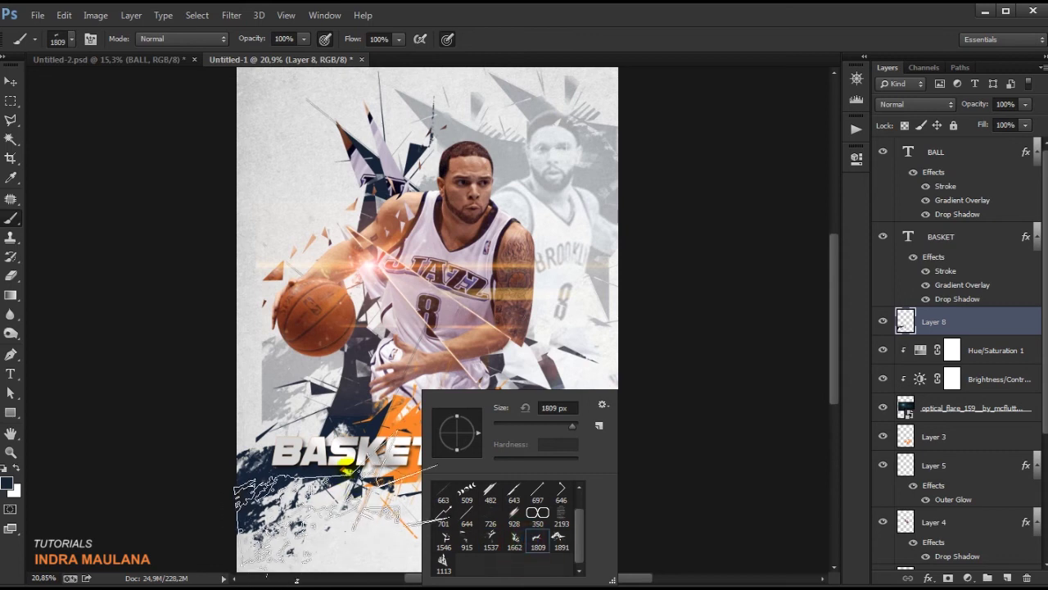
pyautogui.click(510, 542)
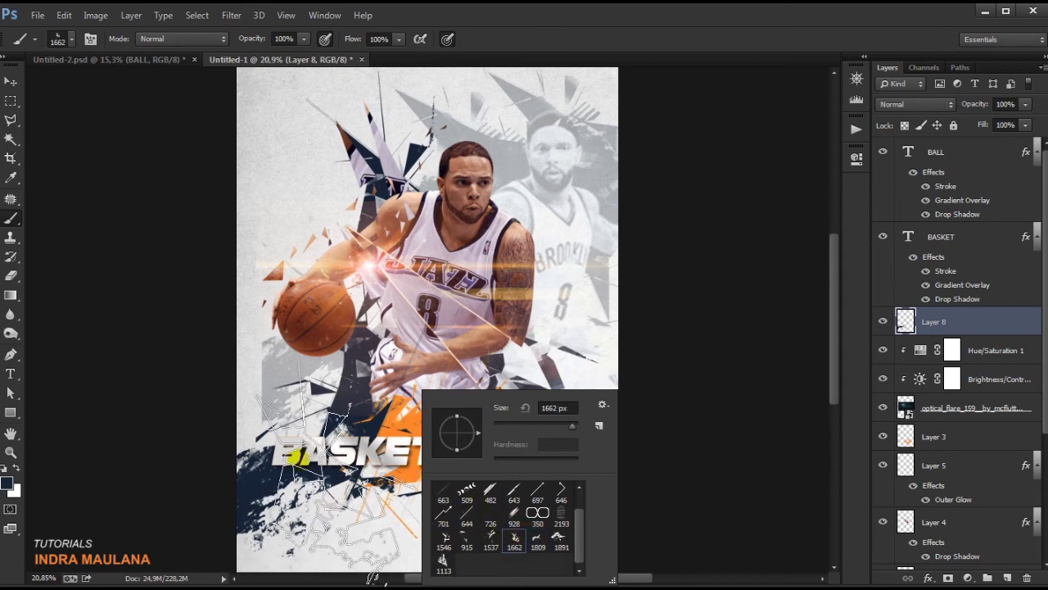
pyautogui.click(293, 431)
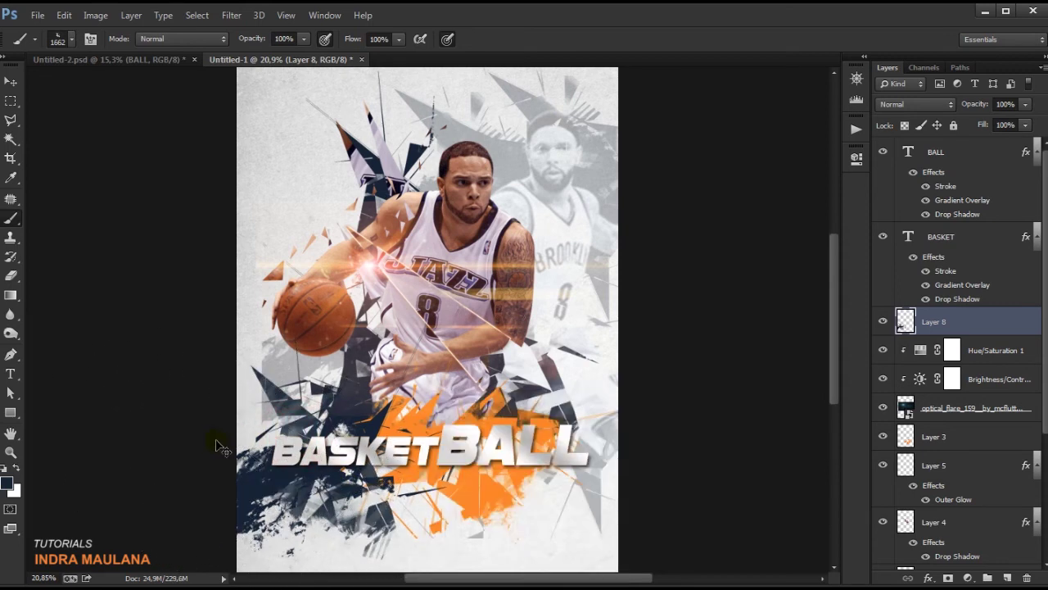
pyautogui.press('[')
pyautogui.press('[')
pyautogui.press('[')
pyautogui.press('[')
pyautogui.press('[')
pyautogui.moveTo(287, 479)
pyautogui.mouseDown()
pyautogui.moveTo(309, 473)
pyautogui.moveTo(323, 484)
pyautogui.mouseUp()
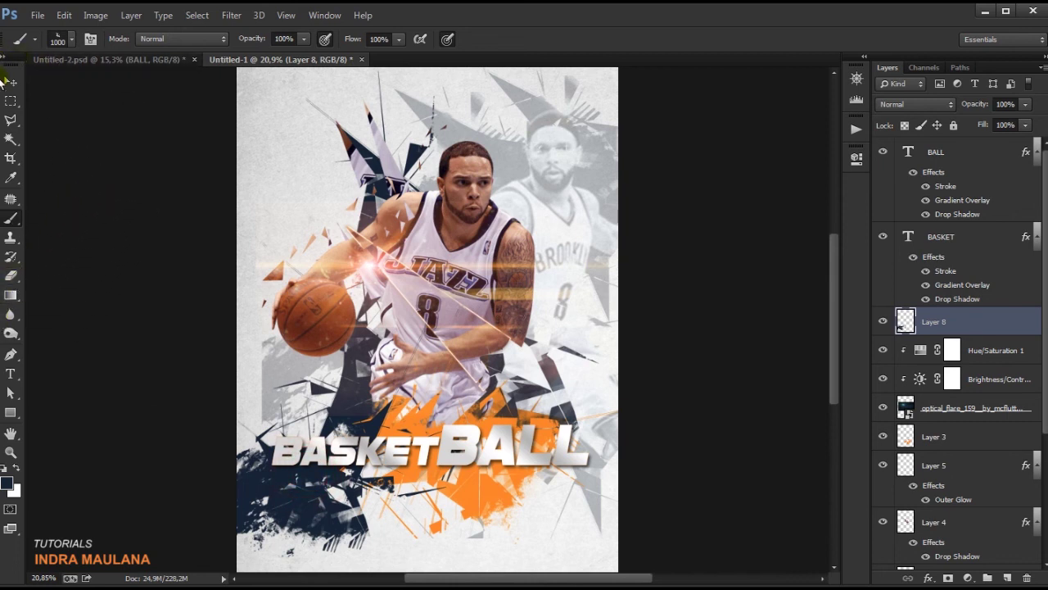
# Step: Add a POSTER ART text layer just below the BASKET title
pyautogui.click(11, 82)
pyautogui.click(945, 160)
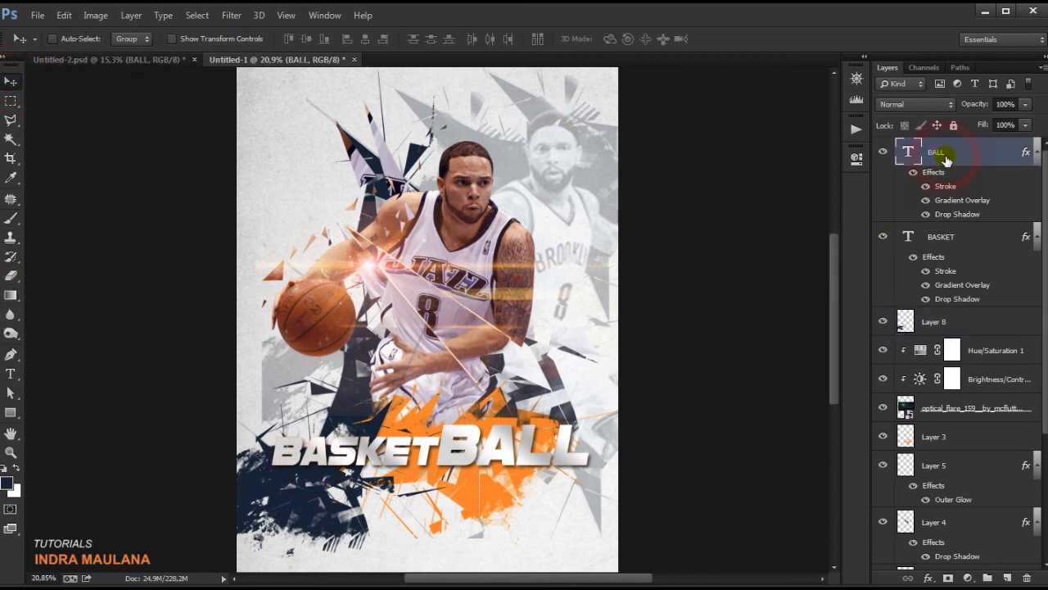
pyautogui.click(10, 371)
pyautogui.click(276, 483)
pyautogui.scroll(2, 276, 484)
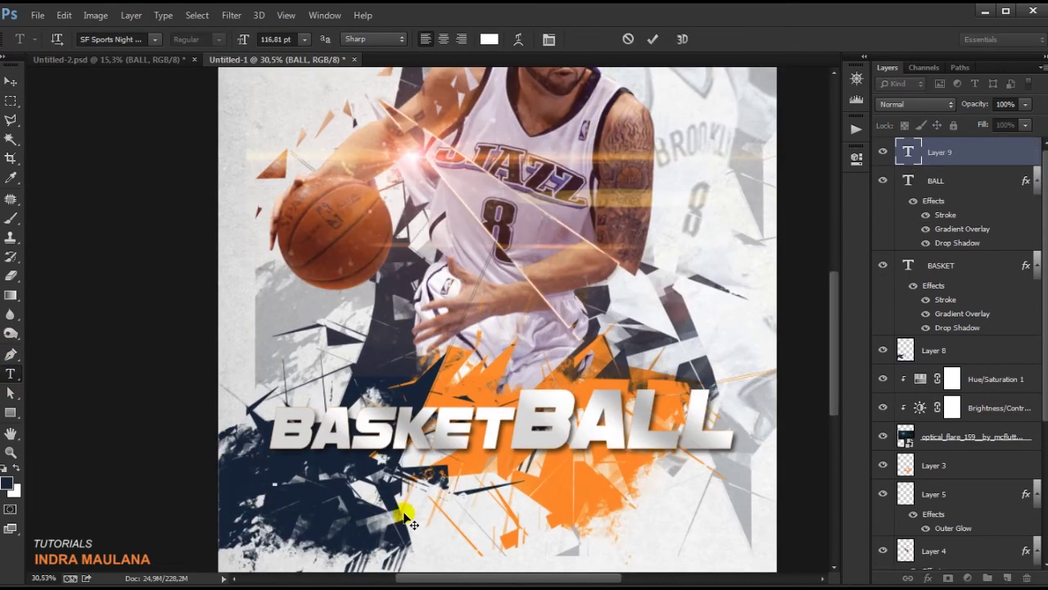
pyautogui.write('POSTER ART')
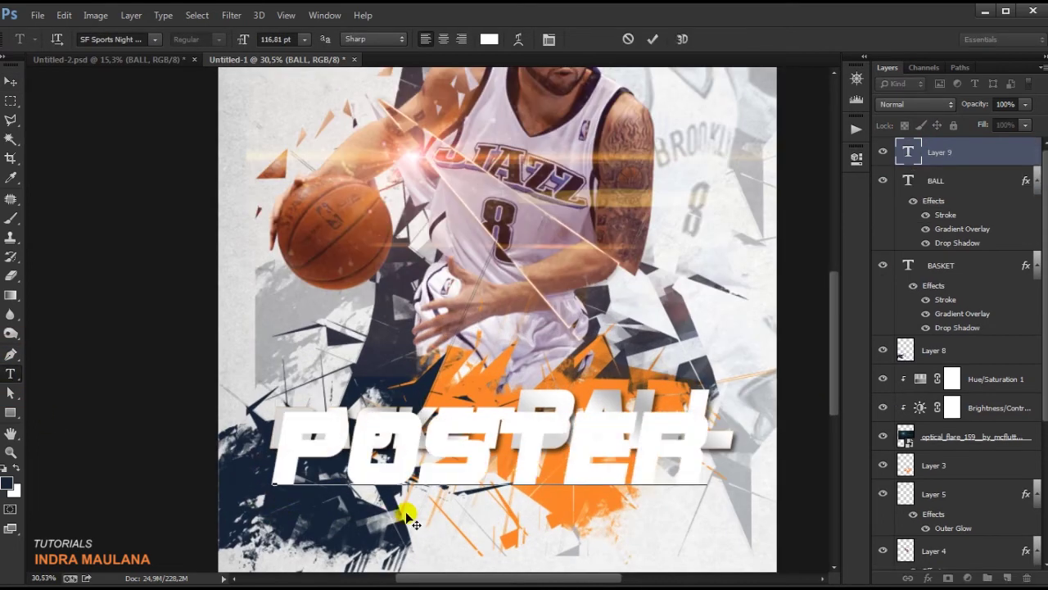
pyautogui.hotkey('ctrl', 'Return')
# Step: Reduce the POSTER ART font size, then scale it up to about 155%
pyautogui.doubleClick(904, 154)
pyautogui.moveTo(243, 38); pyautogui.dragTo(166, 39)
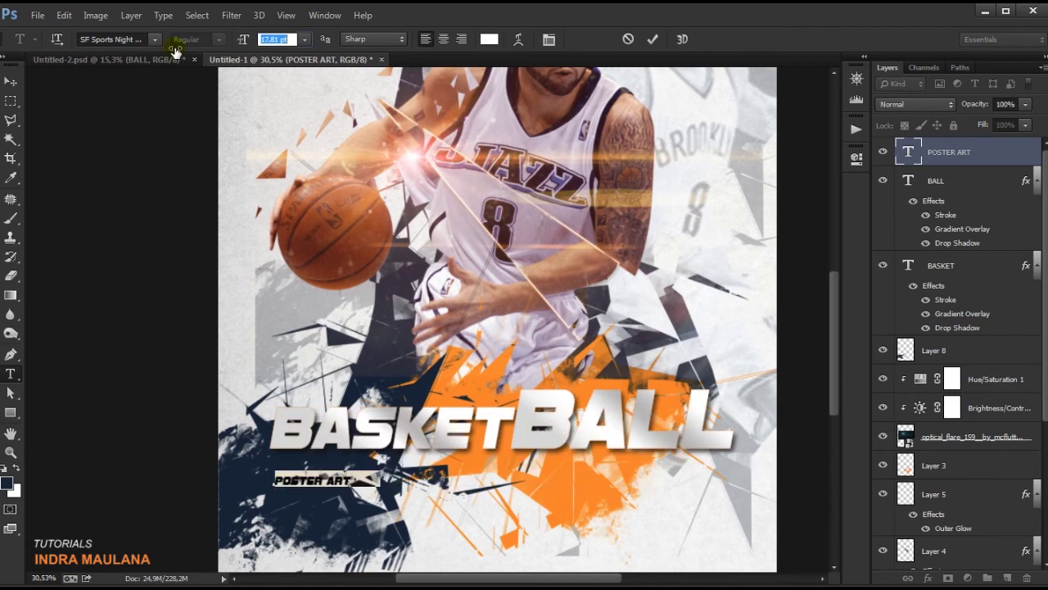
pyautogui.click(625, 38)
pyautogui.click(10, 82)
pyautogui.scroll(-1, 541, 504)
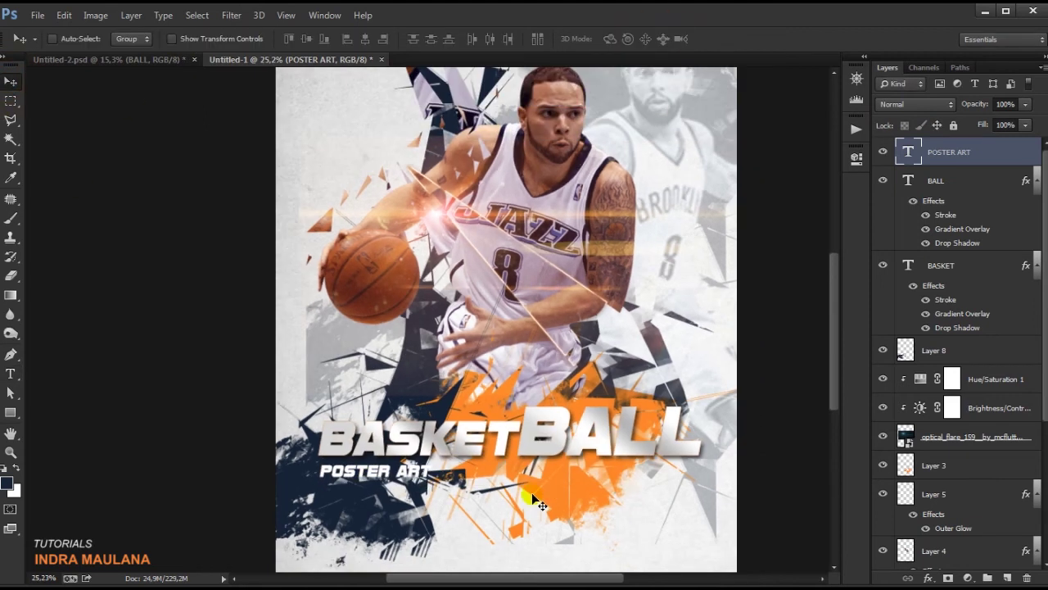
pyautogui.hotkey('ctrl', 't')
pyautogui.moveTo(432, 485)
pyautogui.mouseDown()
pyautogui.moveTo(507, 500)
pyautogui.moveTo(458, 484)
pyautogui.mouseUp()
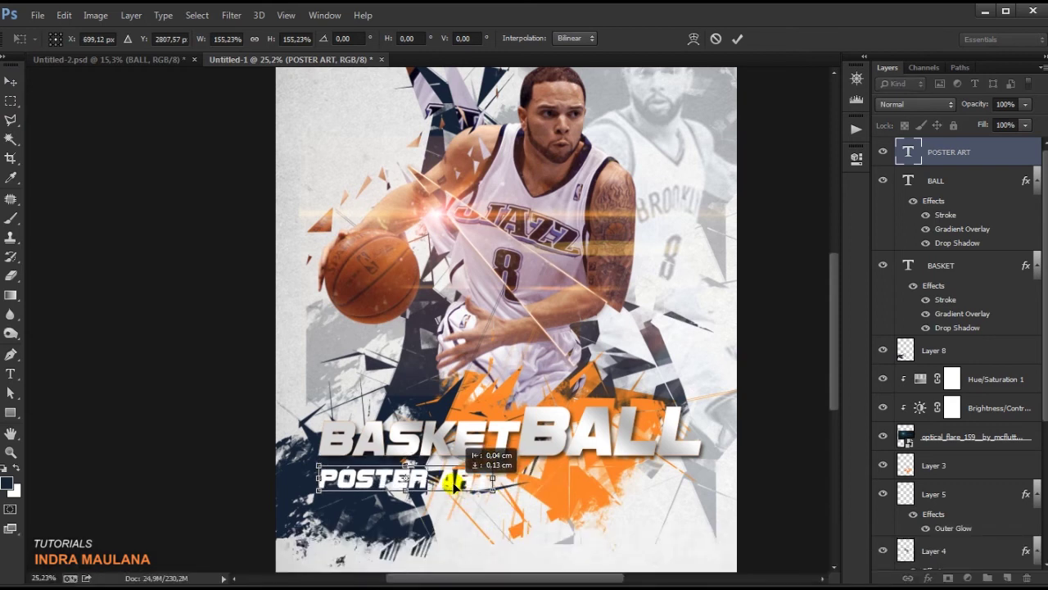
pyautogui.click(737, 38)
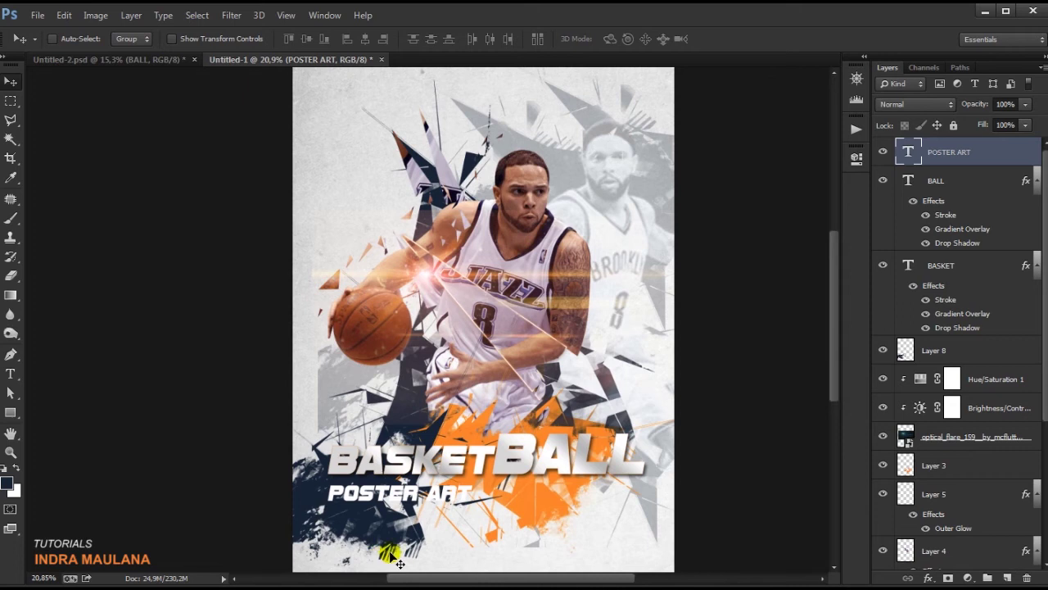
# Step: Nudge the dark splash on Layer 8 into place at the lower-left
pyautogui.scroll(-1, 374, 549)
pyautogui.click(932, 350)
pyautogui.moveTo(393, 531); pyautogui.dragTo(446, 536)
pyautogui.scroll(-3, 557, 525)
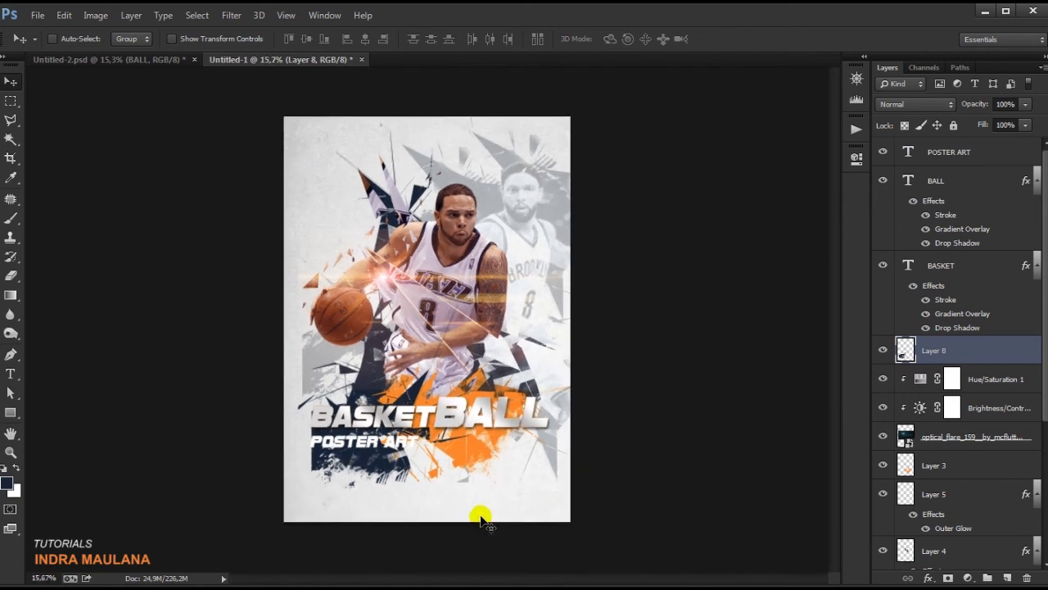
pyautogui.moveTo(413, 494); pyautogui.dragTo(405, 492)
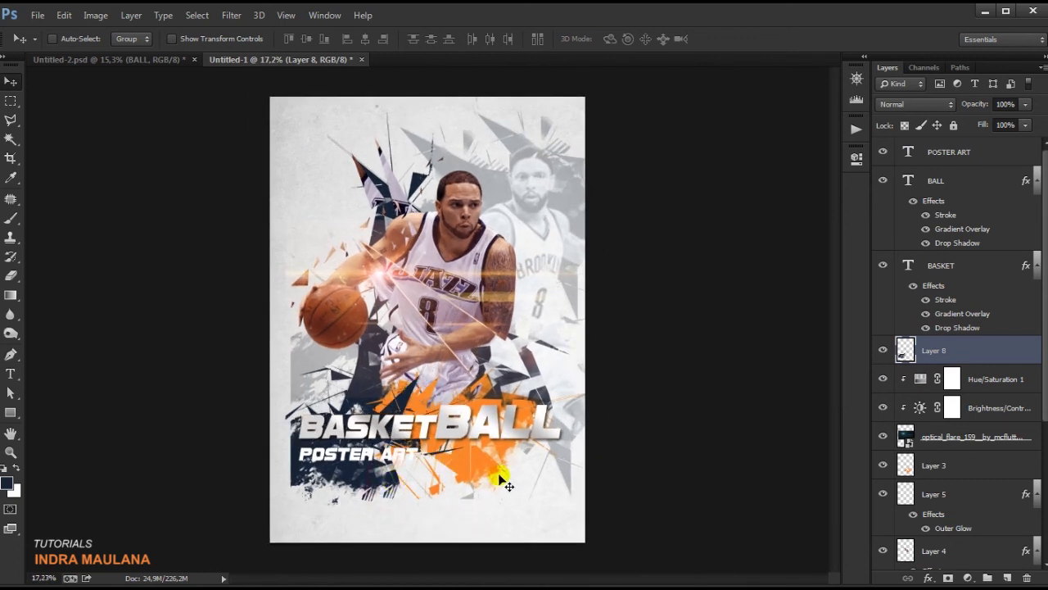
pyautogui.scroll(2, 472, 473)
# Step: Scale the POSTER ART subtitle down to about 76% beneath the title
pyautogui.click(942, 264)
pyautogui.click(922, 347)
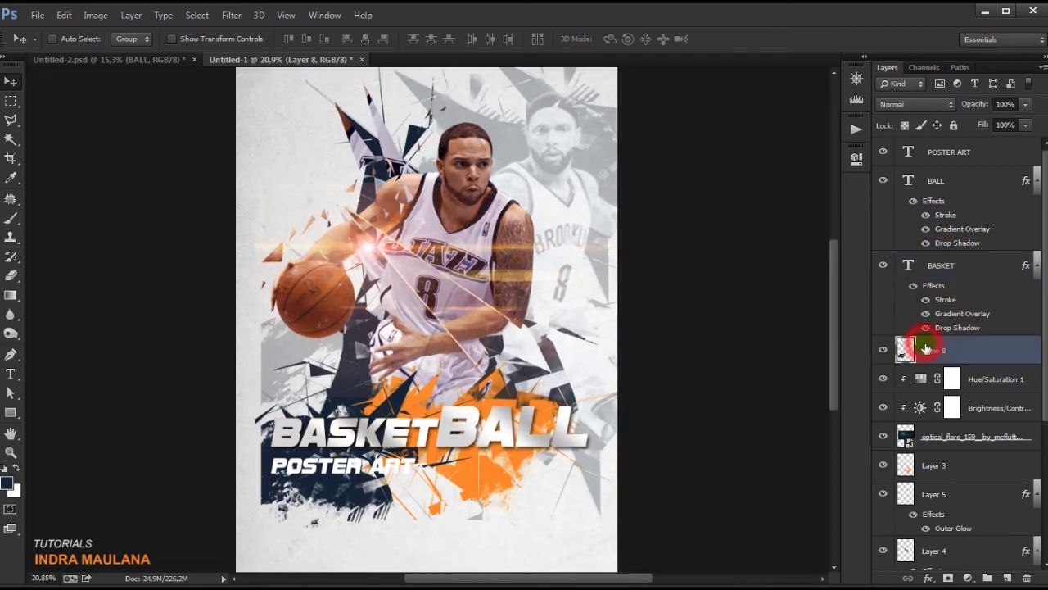
pyautogui.click(942, 266)
pyautogui.click(926, 156)
pyautogui.hotkey('ctrl', 't')
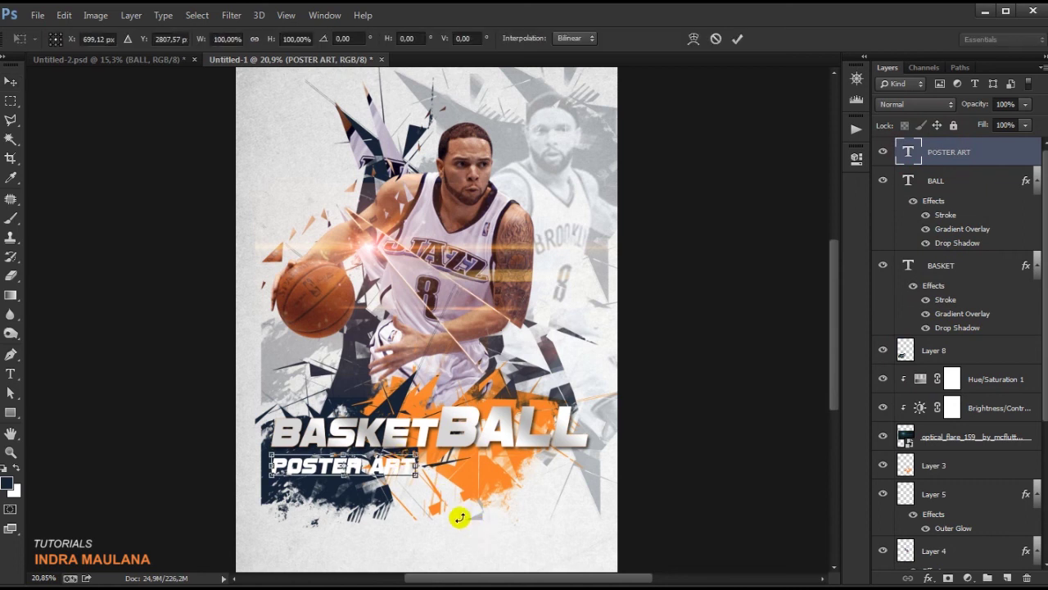
pyautogui.moveTo(416, 473); pyautogui.dragTo(382, 469)
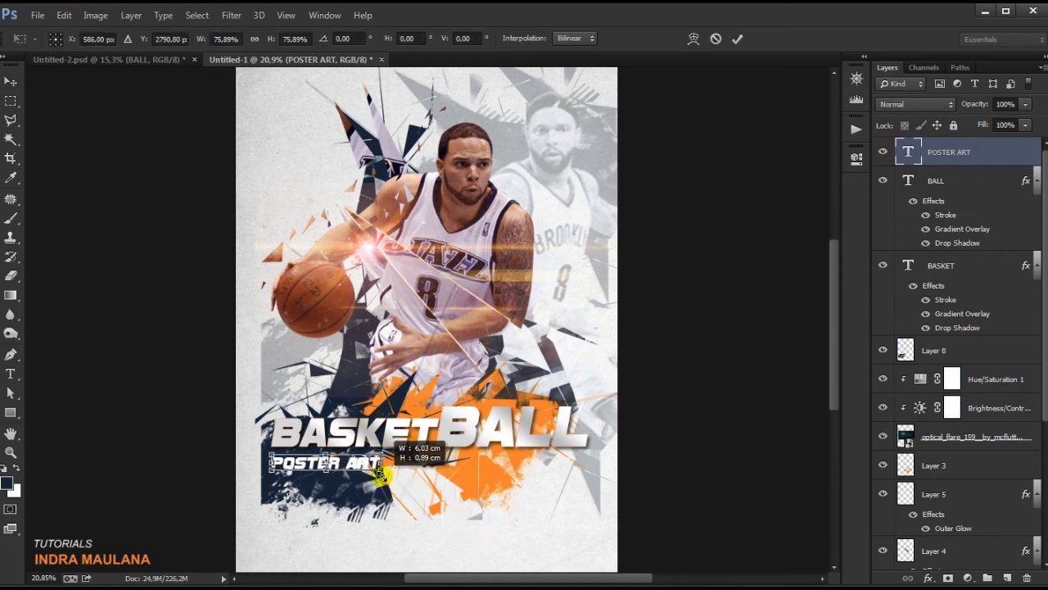
pyautogui.click(735, 38)
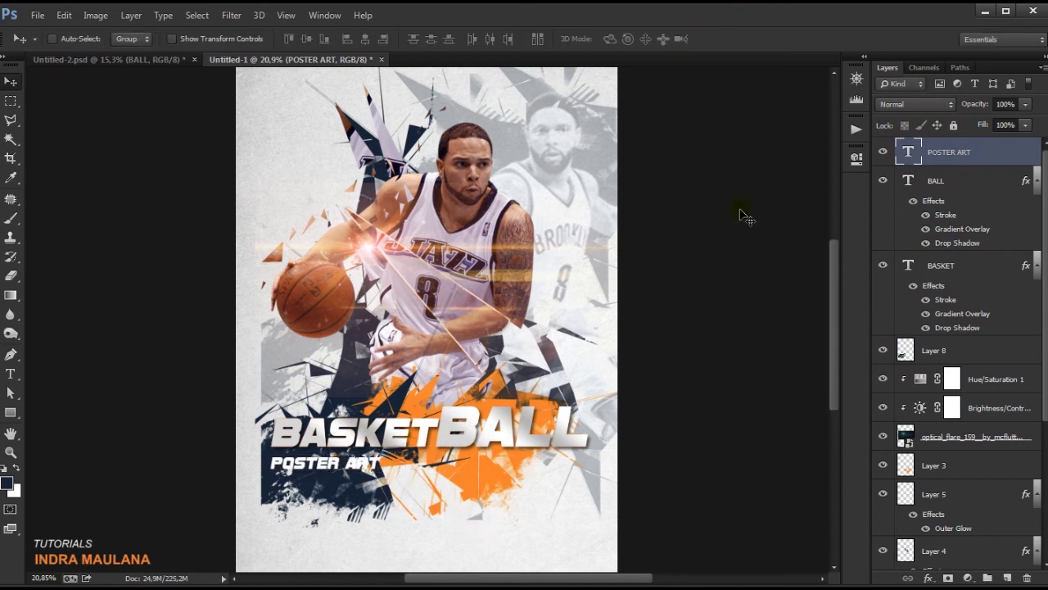
pyautogui.scroll(-2, 420, 502)
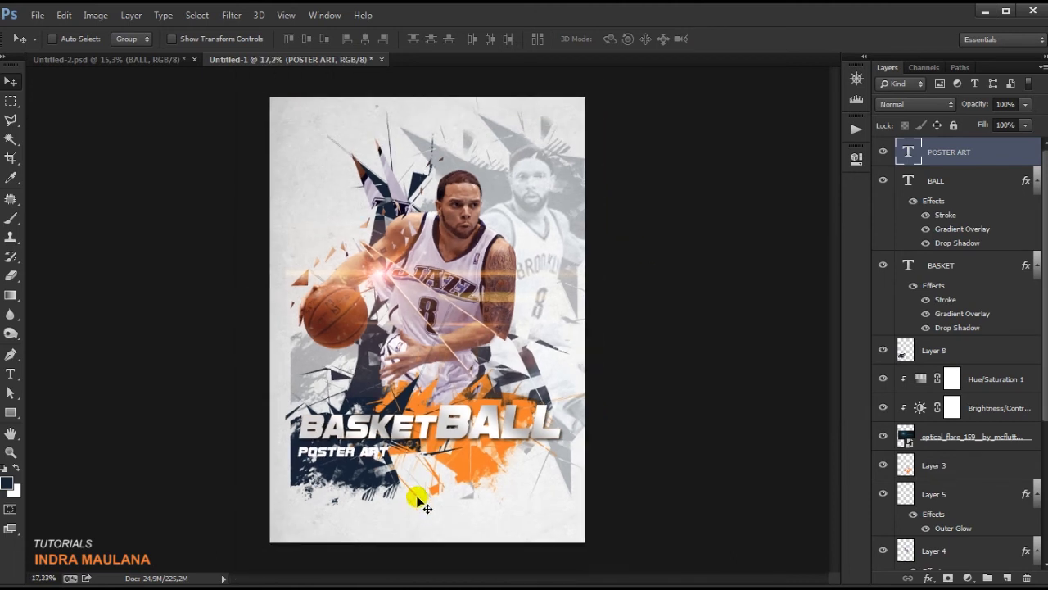
pyautogui.scroll(-1, 516, 396)
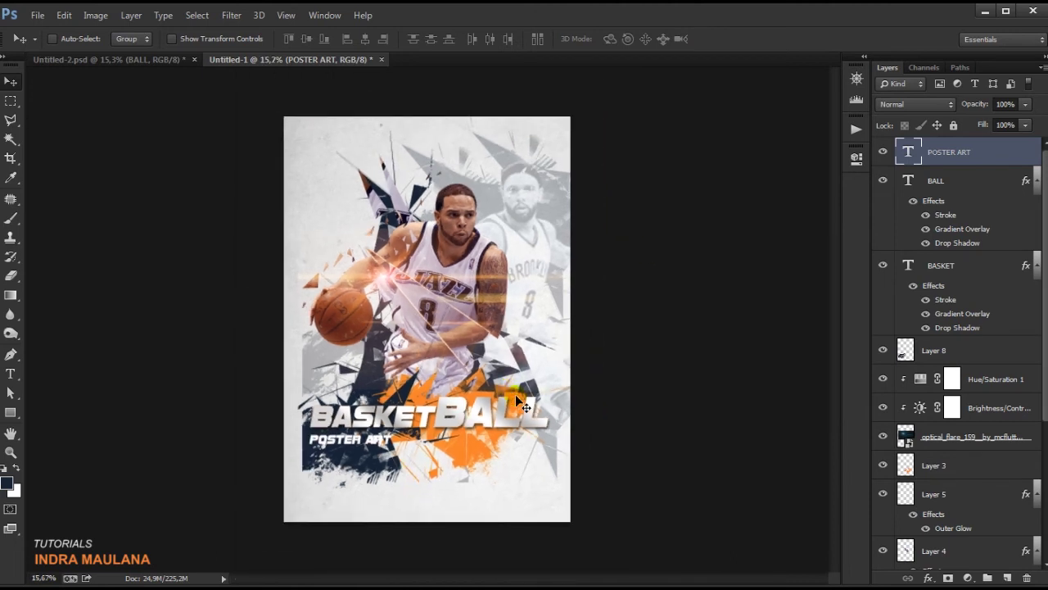
pyautogui.scroll(1, 515, 394)
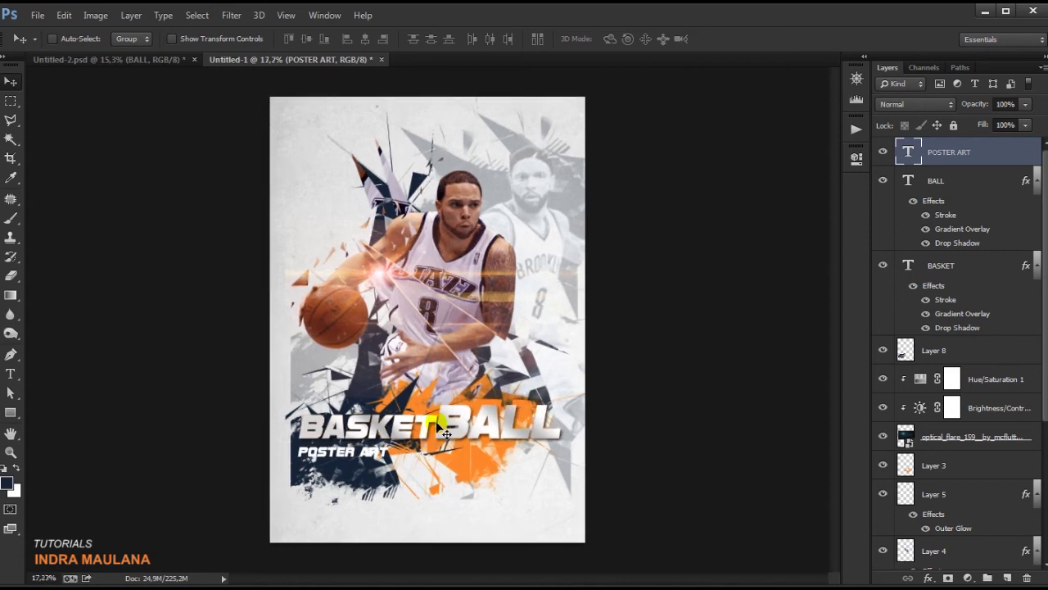
pyautogui.scroll(1, 435, 421)
# Step: Set up the Eraser with the large 1546 textured brush tip
pyautogui.click(883, 350)
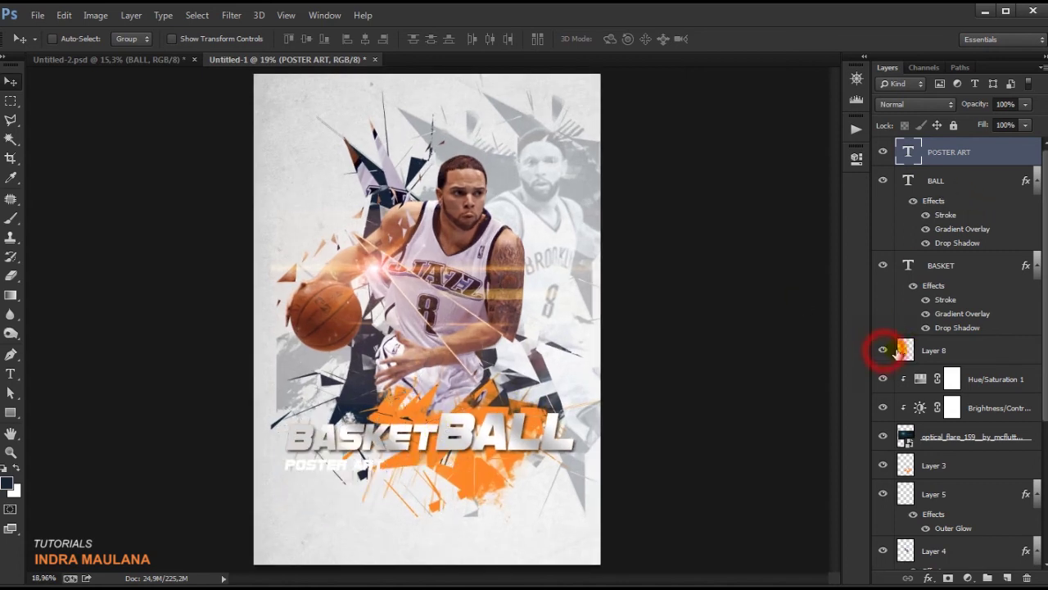
pyautogui.click(934, 351)
pyautogui.click(10, 225)
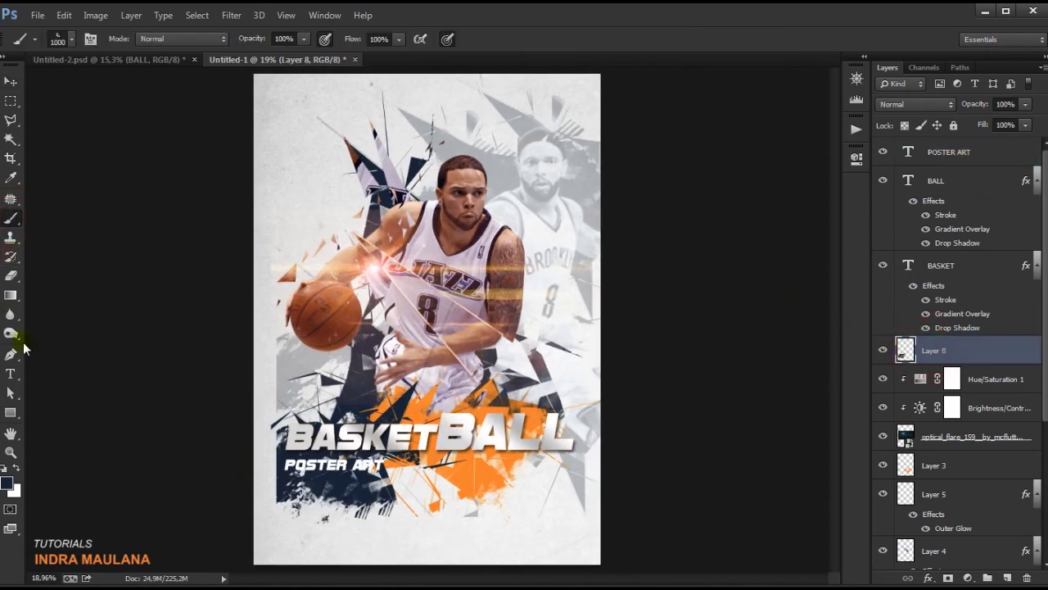
pyautogui.click(10, 277)
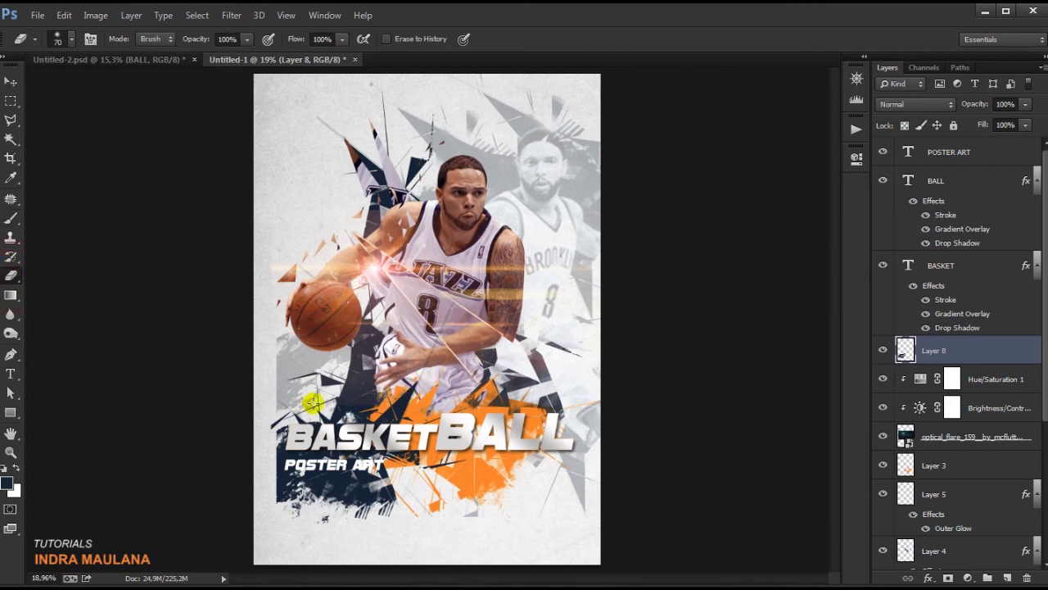
pyautogui.rightClick(398, 369)
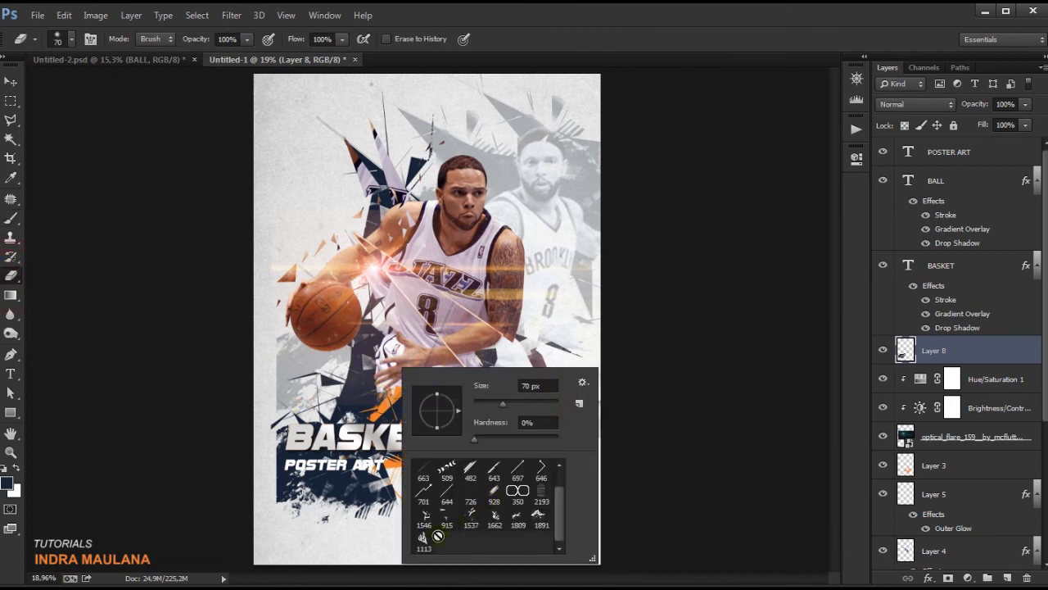
pyautogui.click(215, 466)
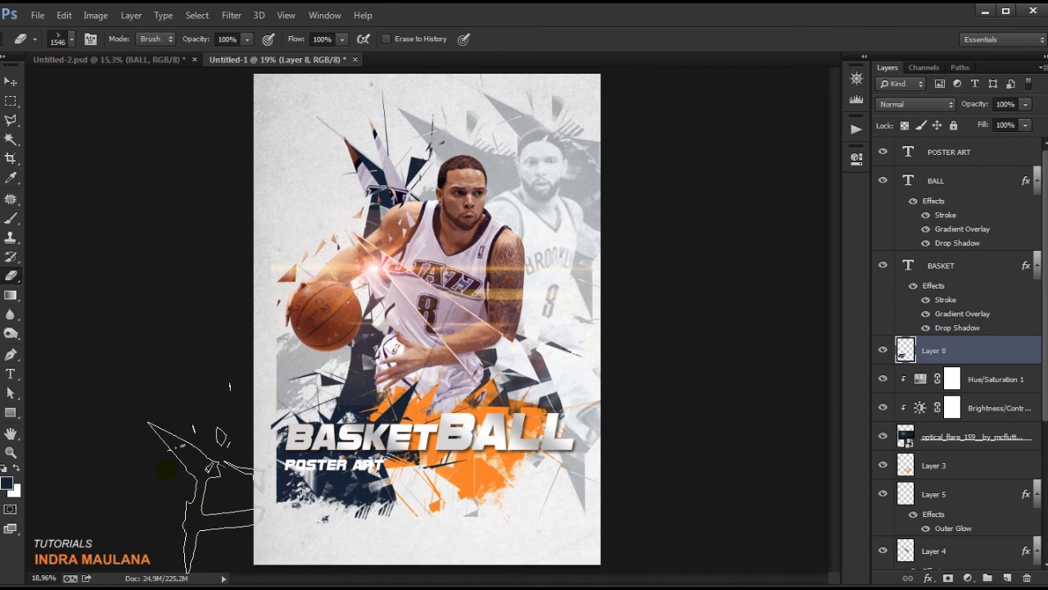
pyautogui.hotkey('alt', 'shift', ']')
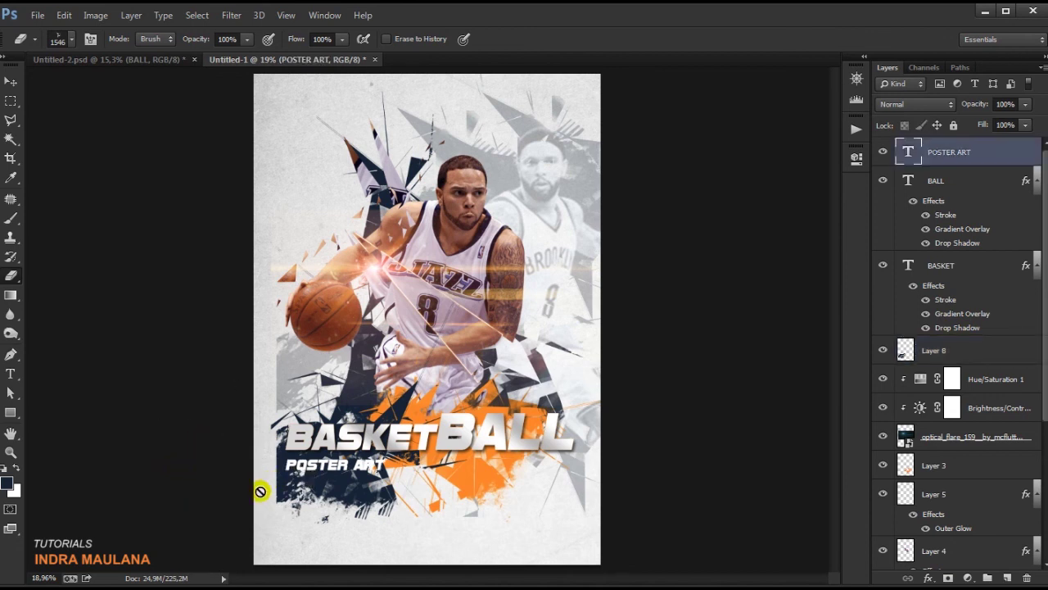
# Step: Erase the lower-left edges of Layer 8's navy splash using 1546 and 1891 tips
pyautogui.click(903, 348)
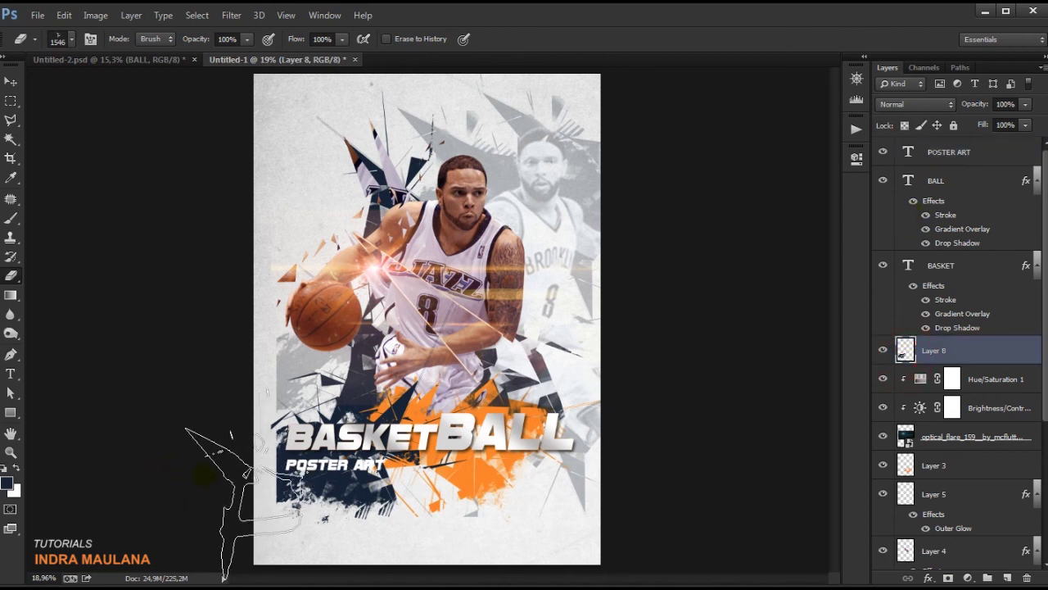
pyautogui.click(210, 480)
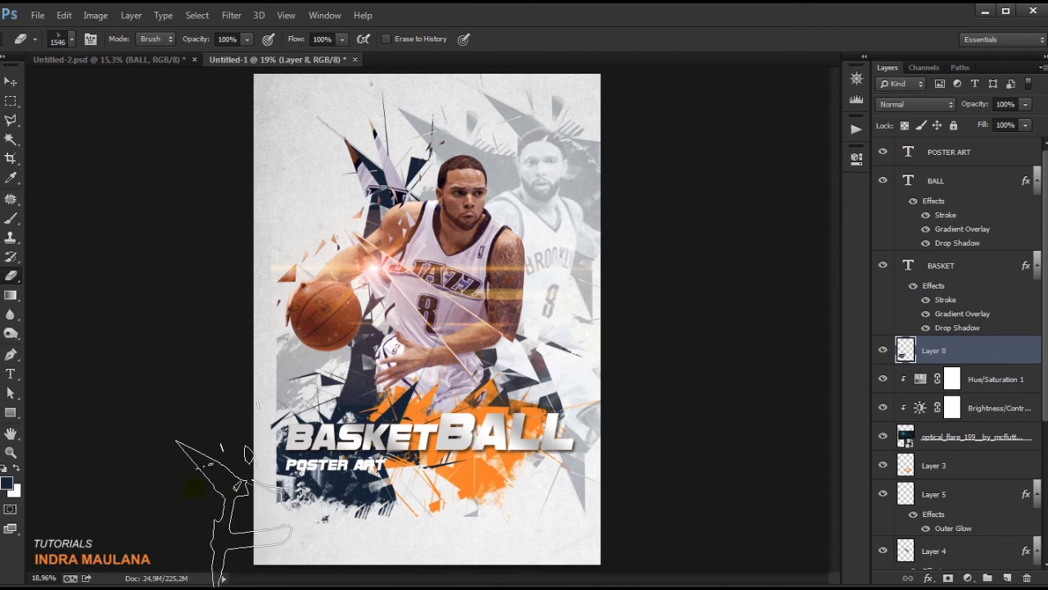
pyautogui.click(179, 487)
pyautogui.rightClick(306, 450)
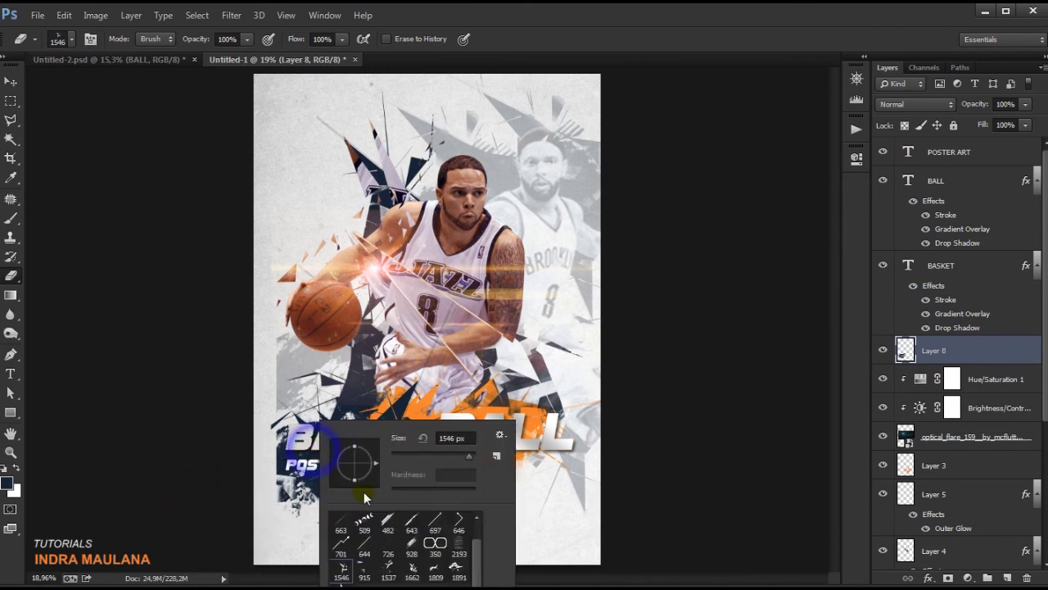
pyautogui.click(457, 566)
pyautogui.click(264, 426)
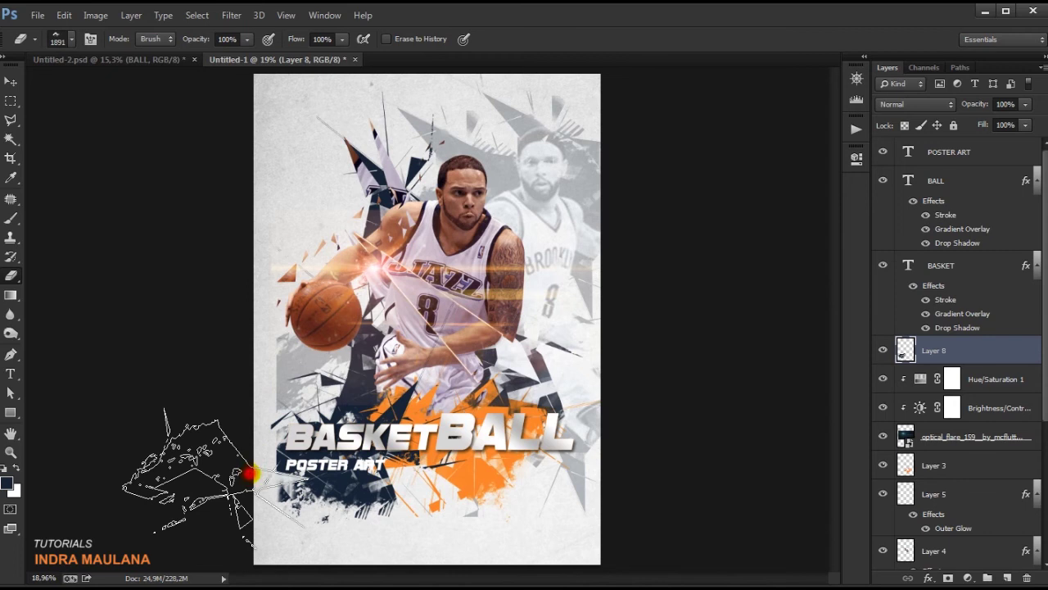
pyautogui.click(223, 484)
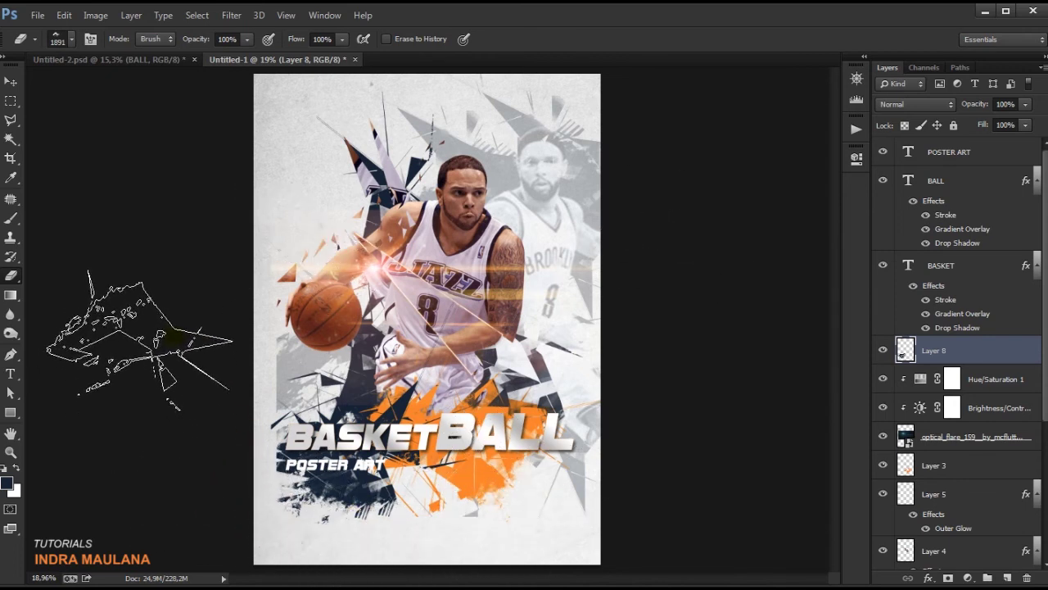
pyautogui.click(9, 82)
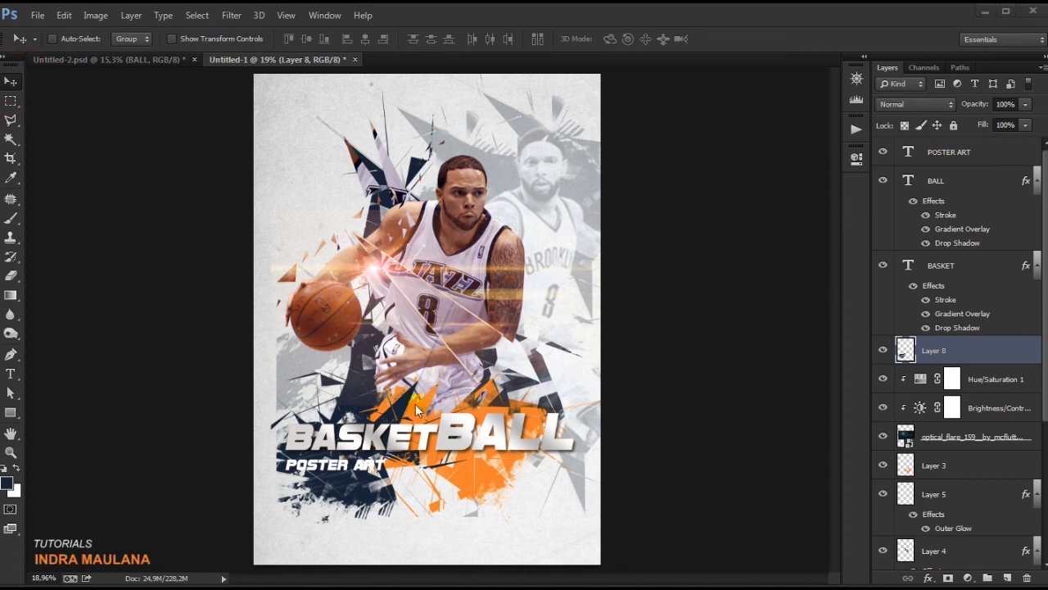
# Step: Add Layer 9 and stamp white shattered shards at the lower corners and left side
pyautogui.click(1007, 578)
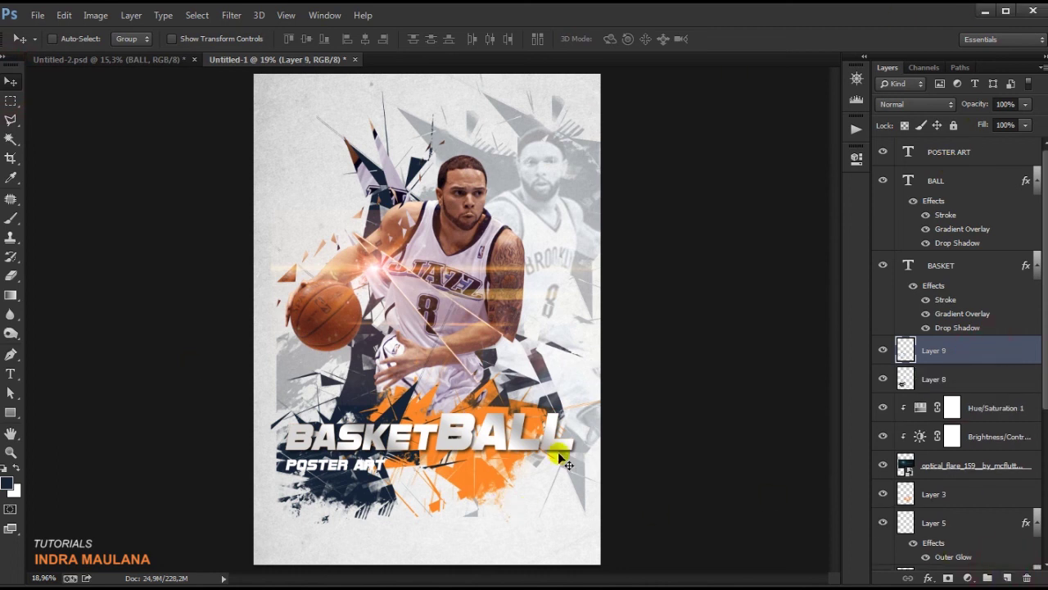
pyautogui.click(10, 219)
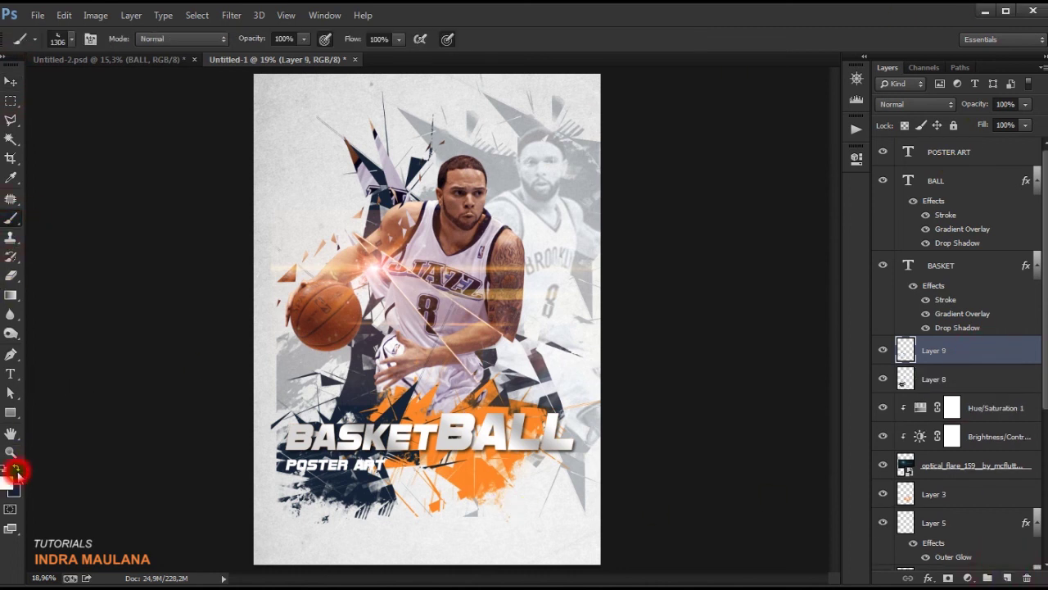
pyautogui.scroll(-3, 303, 445)
pyautogui.scroll(2, 290, 481)
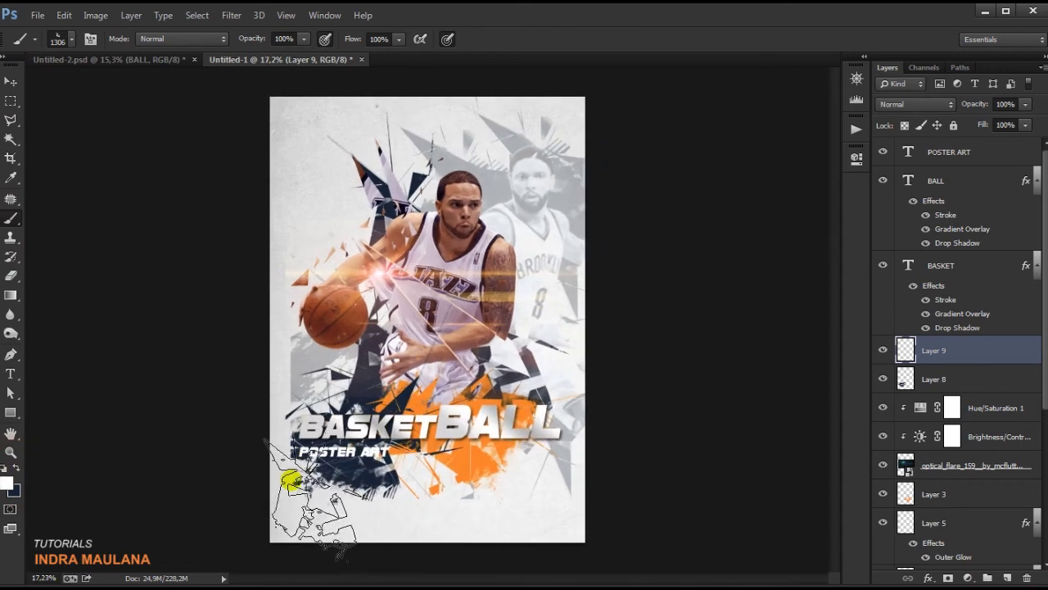
pyautogui.click(273, 458)
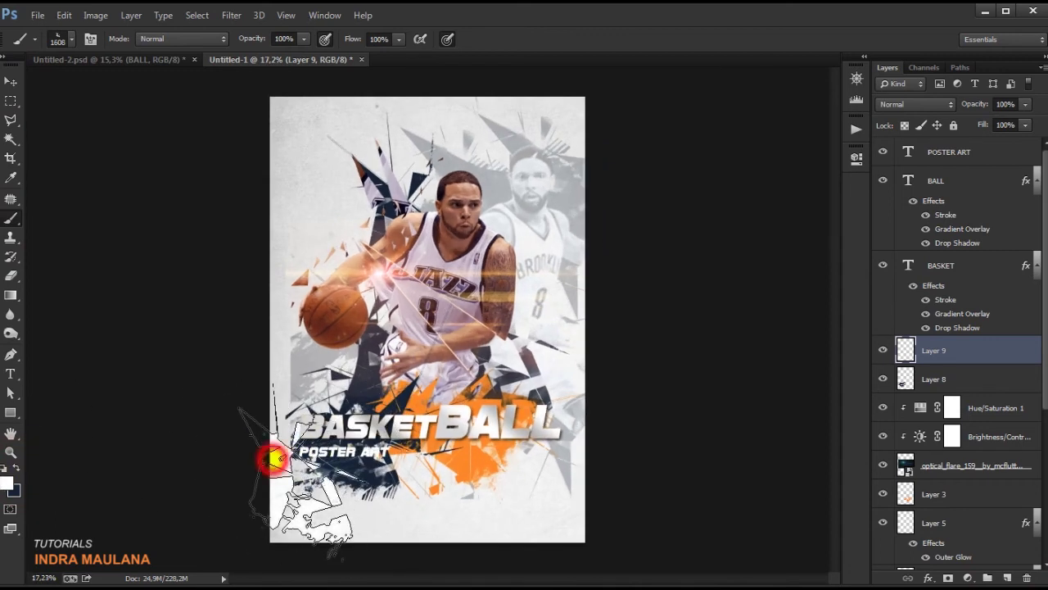
pyautogui.click(566, 475)
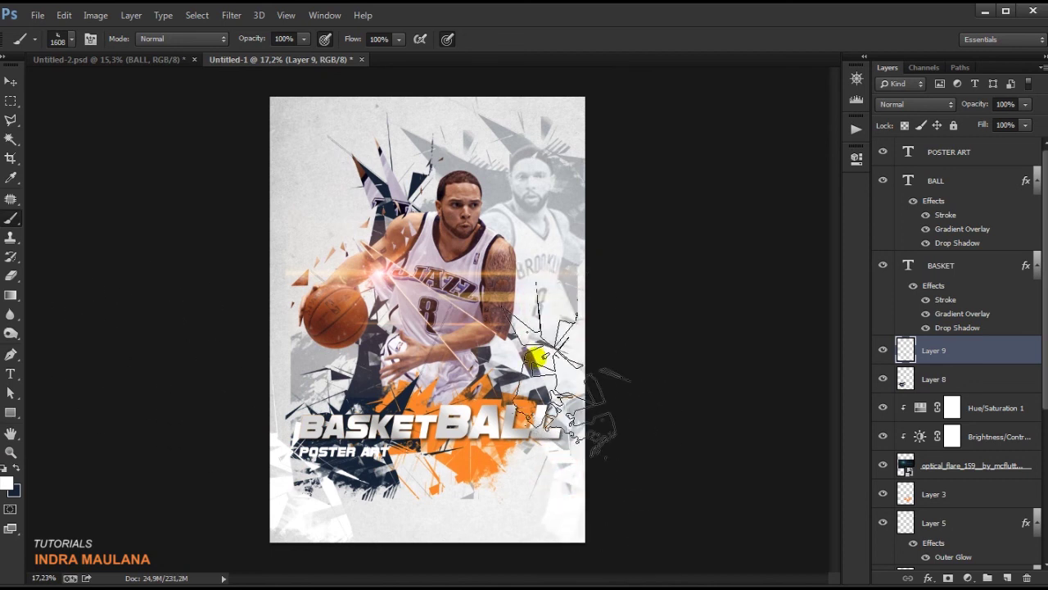
pyautogui.click(261, 327)
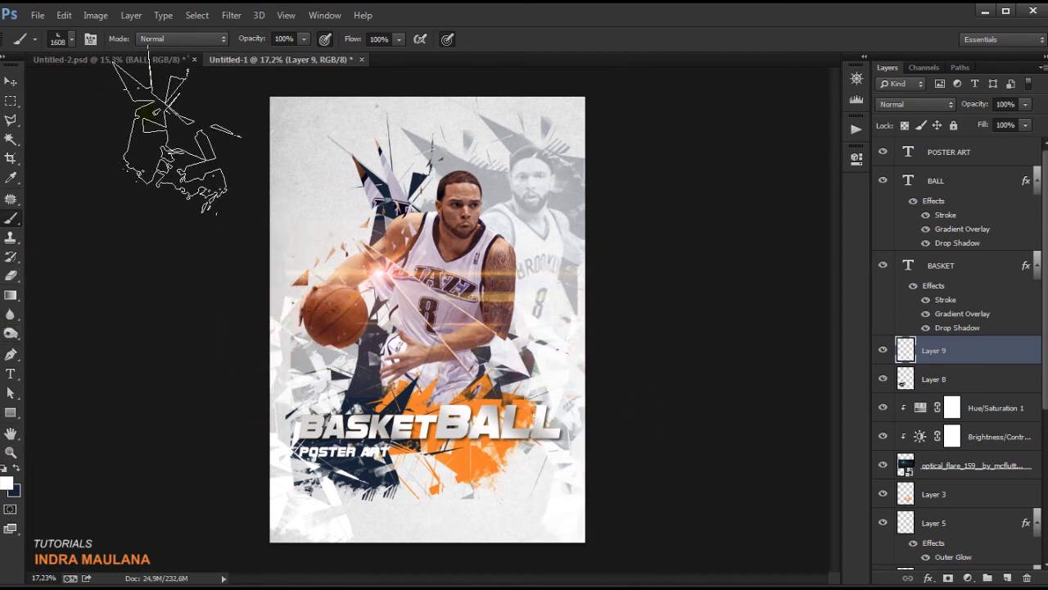
pyautogui.click(11, 79)
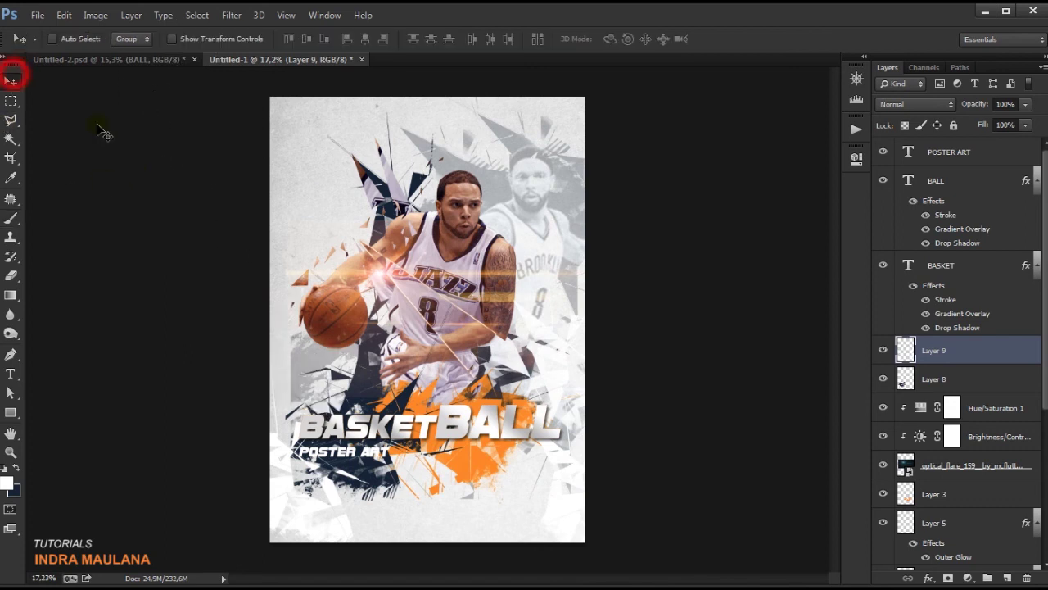
pyautogui.click(882, 350)
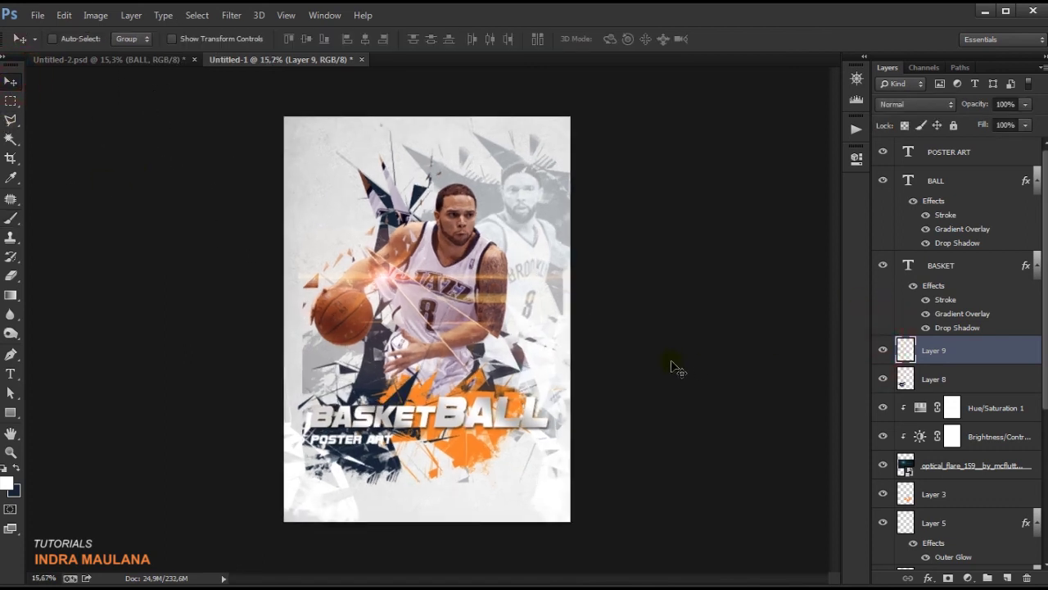
# Step: Place the blue flare image 5ab751d65ec49 above the POSTER ART layer
pyautogui.click(956, 152)
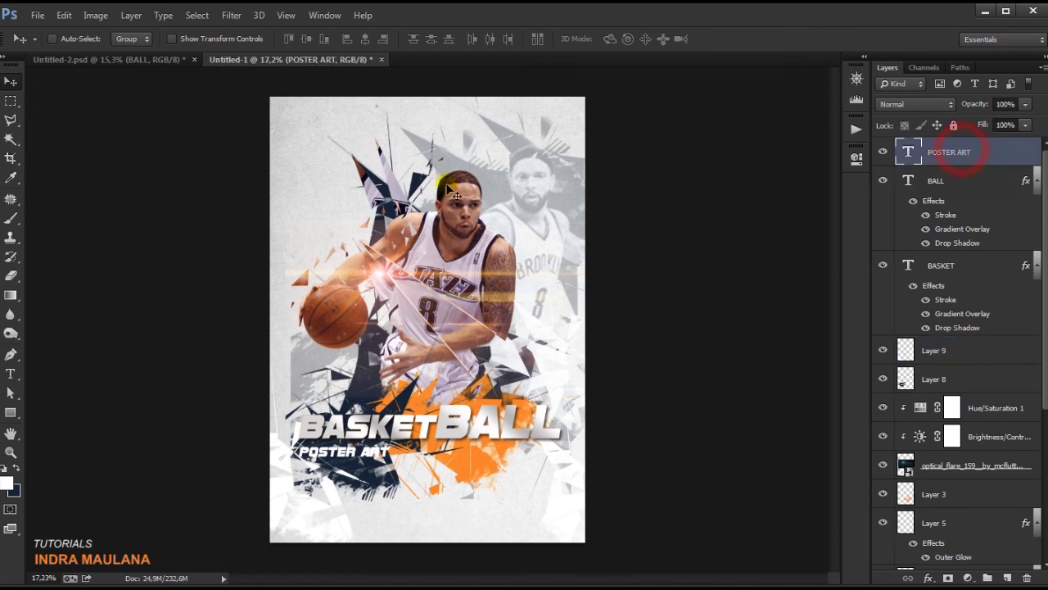
pyautogui.click(33, 15)
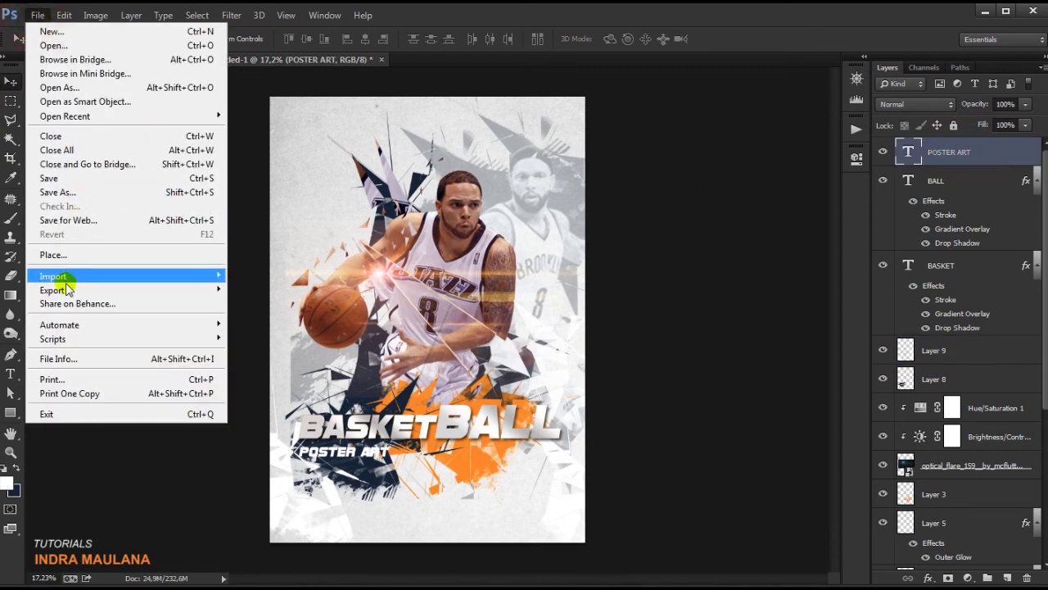
pyautogui.click(52, 256)
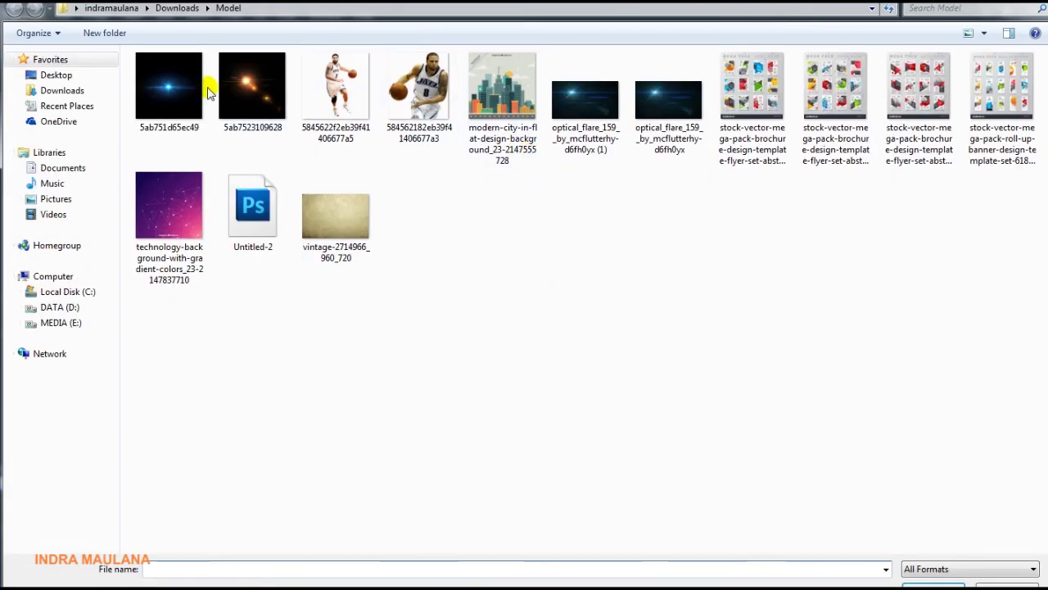
pyautogui.doubleClick(178, 87)
pyautogui.moveTo(483, 222); pyautogui.dragTo(437, 302)
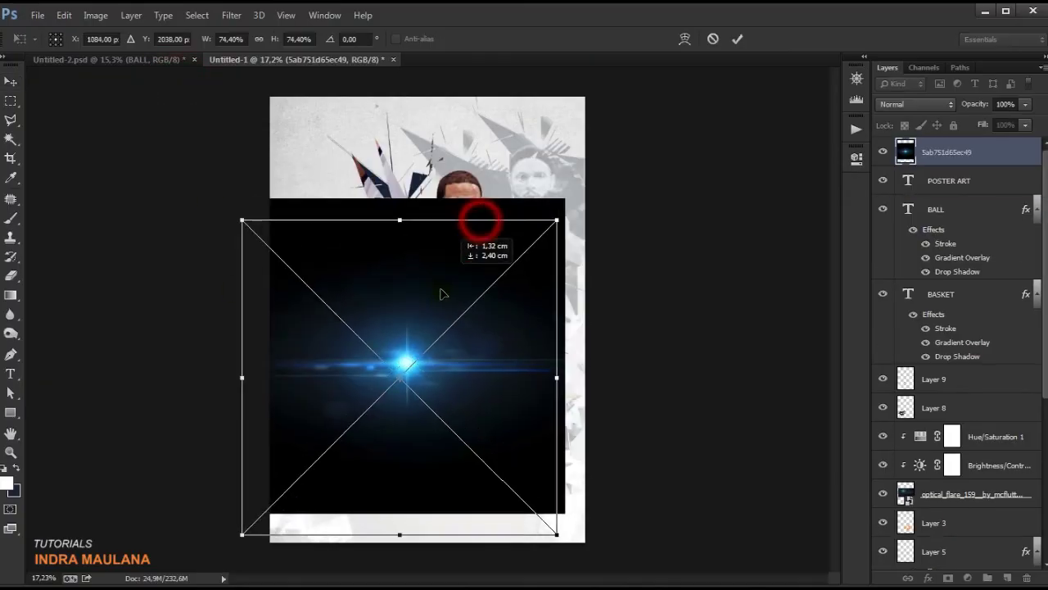
pyautogui.click(737, 41)
# Step: Set the flare layer to Screen blend mode and move it beside the BASKET title
pyautogui.click(909, 104)
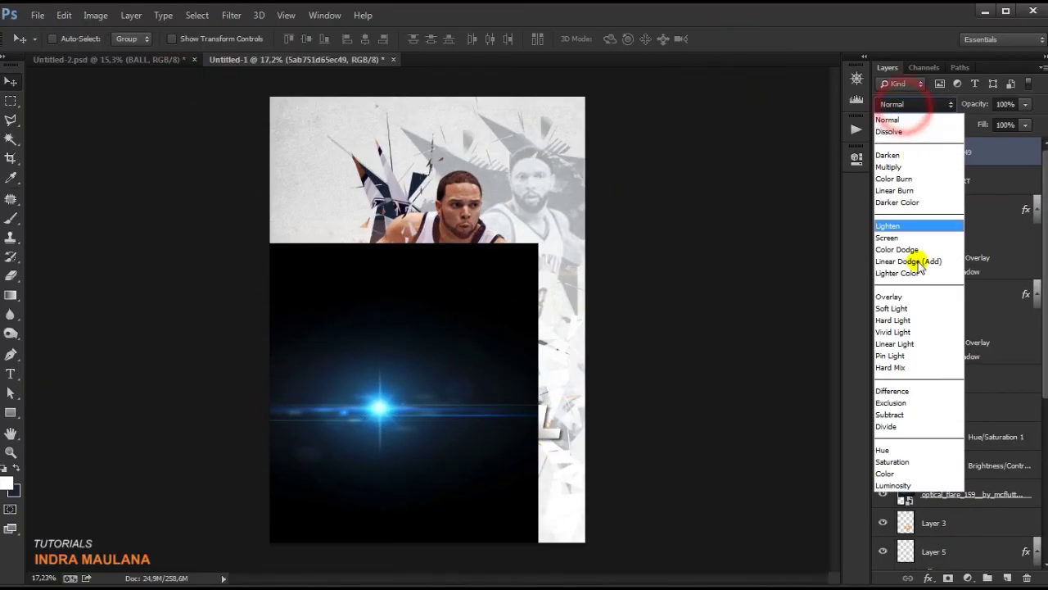
pyautogui.click(904, 238)
pyautogui.click(896, 104)
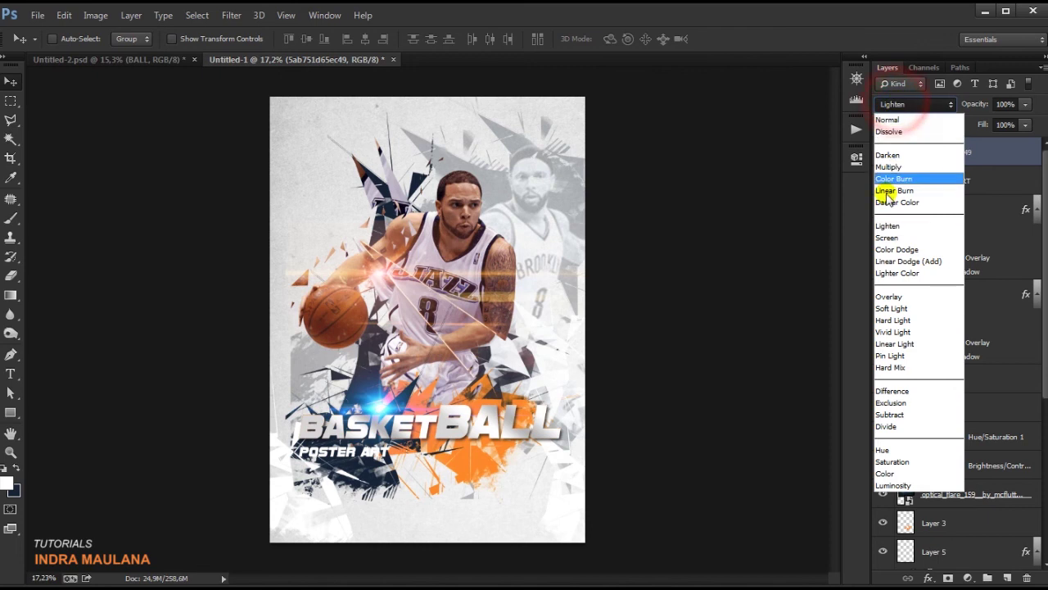
pyautogui.click(893, 243)
pyautogui.moveTo(514, 403)
pyautogui.mouseDown()
pyautogui.moveTo(452, 460)
pyautogui.moveTo(441, 414)
pyautogui.moveTo(500, 419)
pyautogui.mouseUp()
pyautogui.scroll(-1, 433, 409)
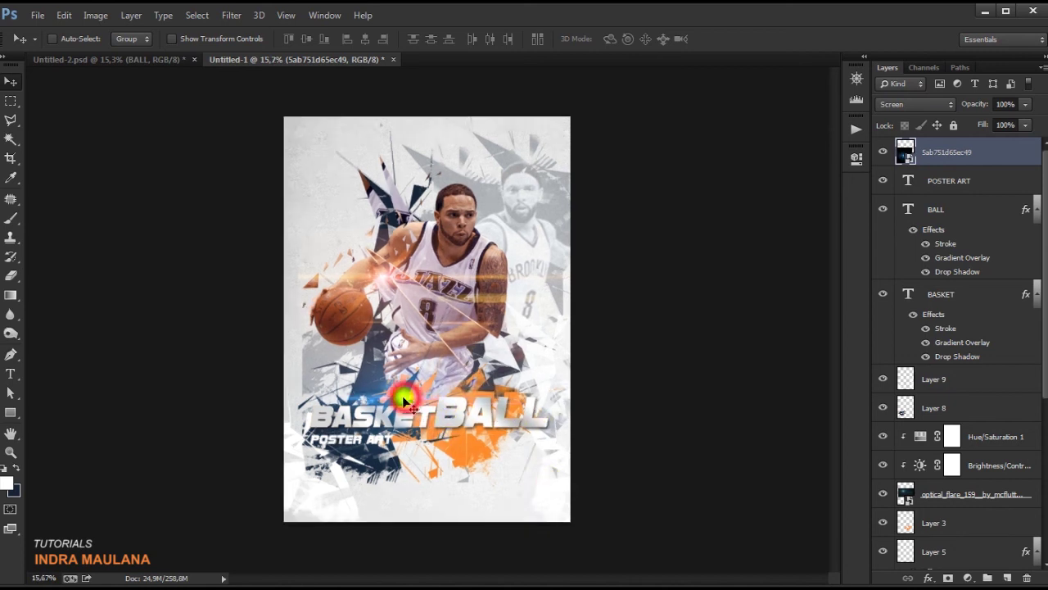
pyautogui.moveTo(432, 400); pyautogui.dragTo(427, 392)
pyautogui.scroll(2, 426, 385)
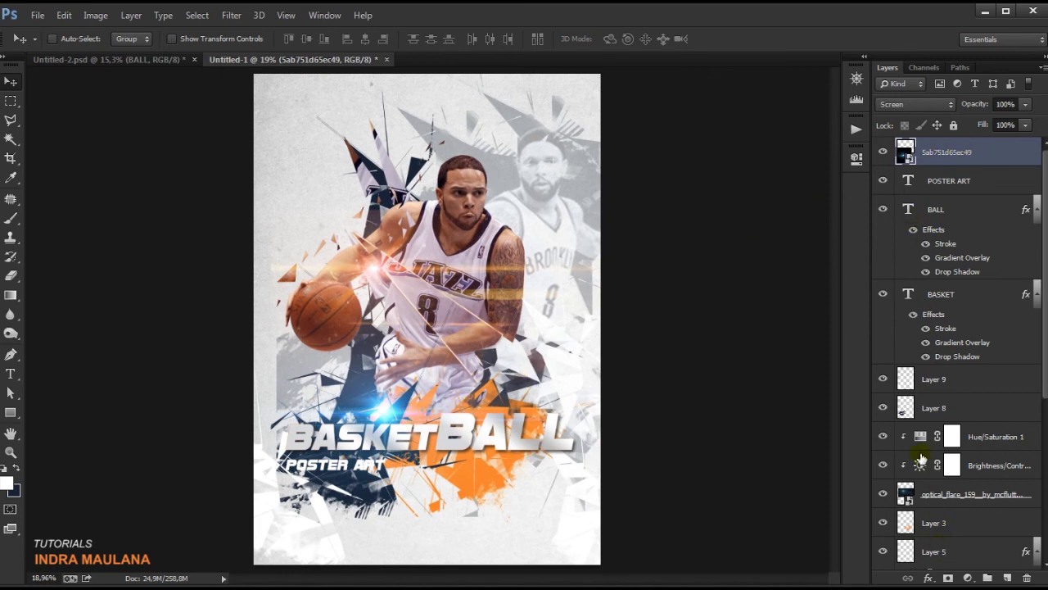
# Step: Clip a Hue/Saturation 2 layer to the flare with Hue -171 and lower saturation
pyautogui.rightClick(980, 155)
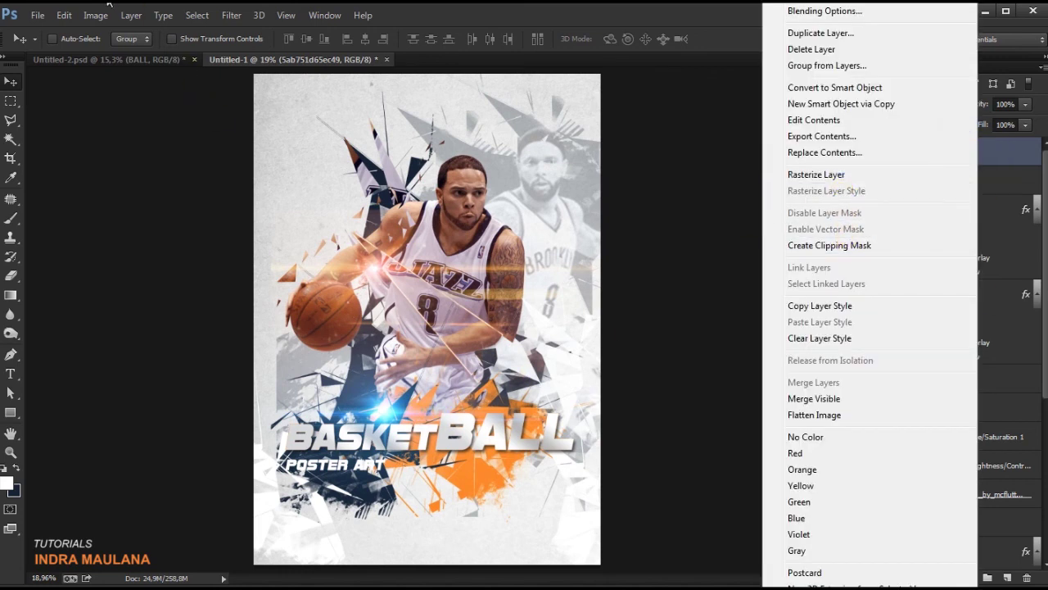
pyautogui.click(105, 25)
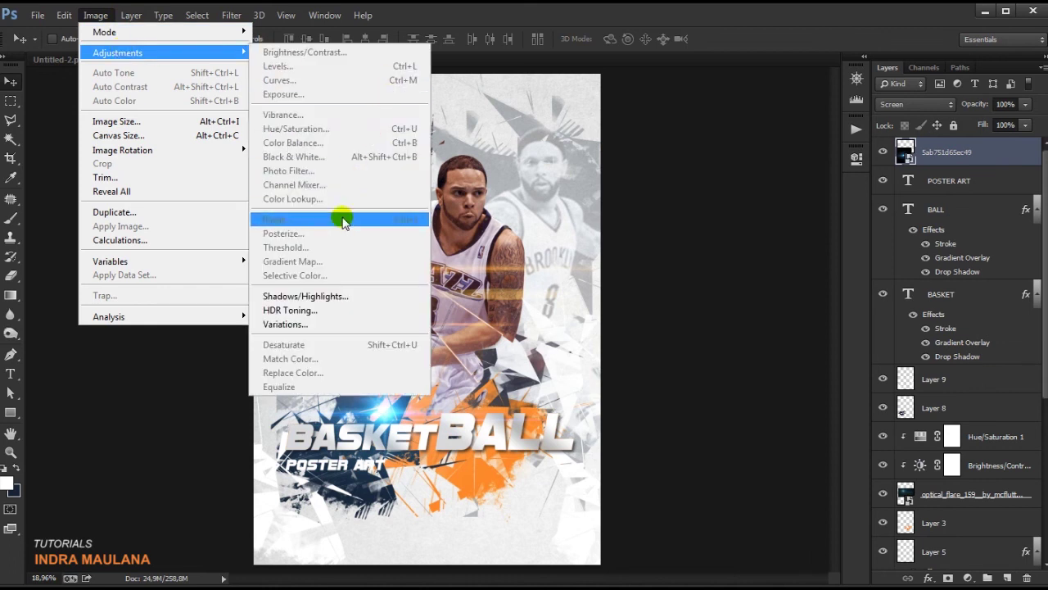
pyautogui.click(971, 145)
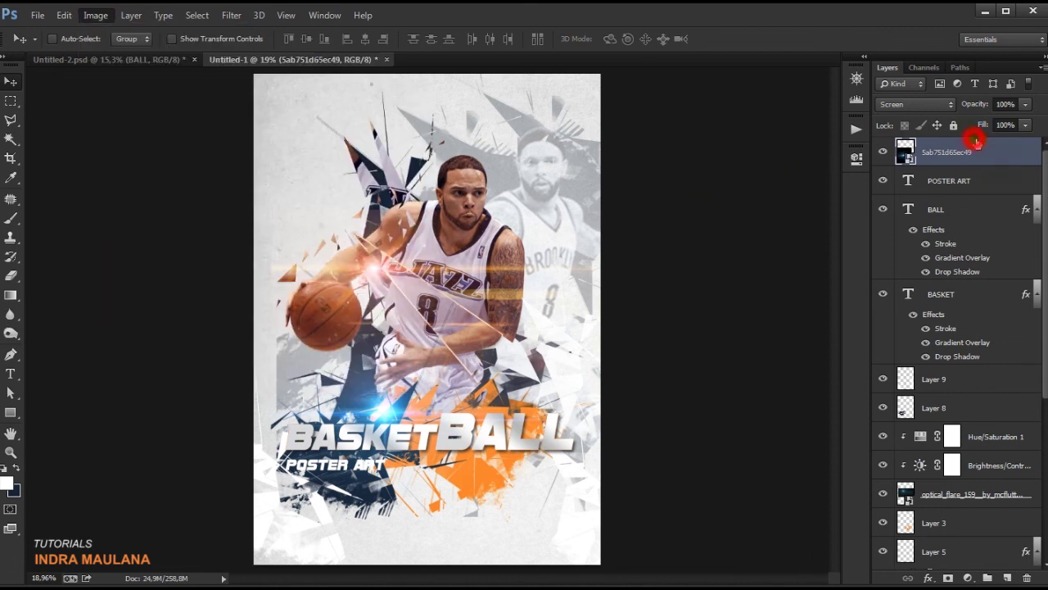
pyautogui.click(967, 580)
pyautogui.click(959, 398)
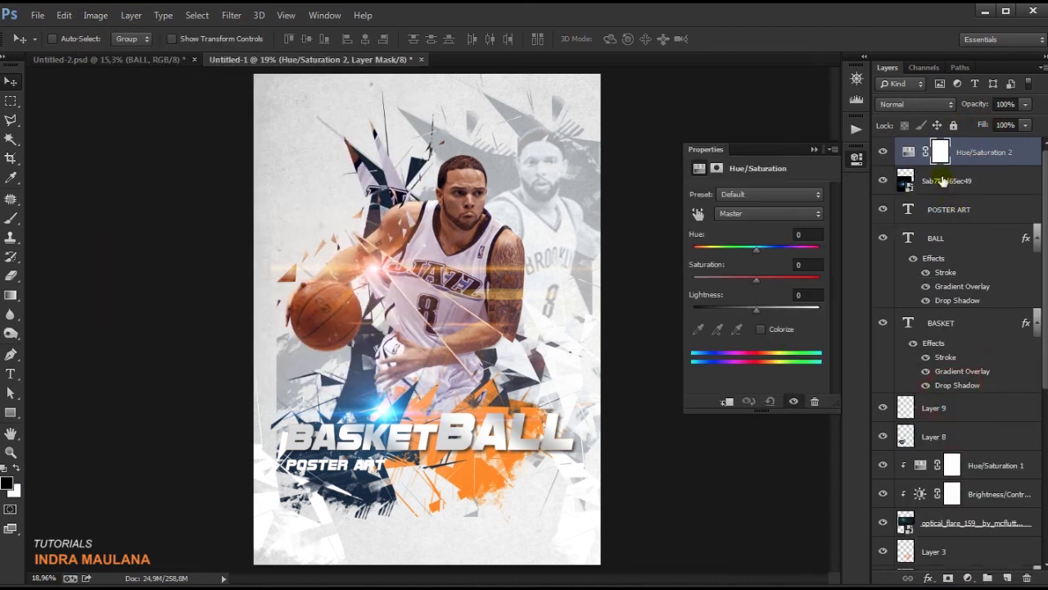
pyautogui.click(729, 401)
pyautogui.moveTo(754, 250); pyautogui.dragTo(693, 257)
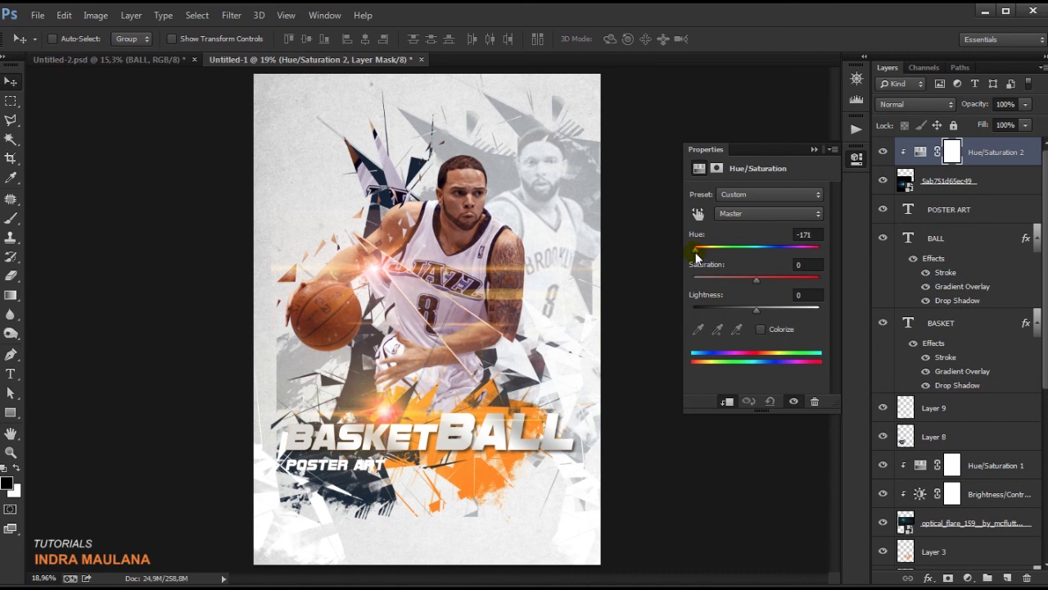
pyautogui.moveTo(798, 285)
pyautogui.mouseDown()
pyautogui.moveTo(726, 281)
pyautogui.moveTo(772, 284)
pyautogui.mouseUp()
pyautogui.click(812, 149)
# Step: Move the flare further left and stamp all visible layers into a new Layer 10
pyautogui.click(983, 177)
pyautogui.moveTo(381, 416); pyautogui.dragTo(319, 413)
pyautogui.scroll(-2, 523, 394)
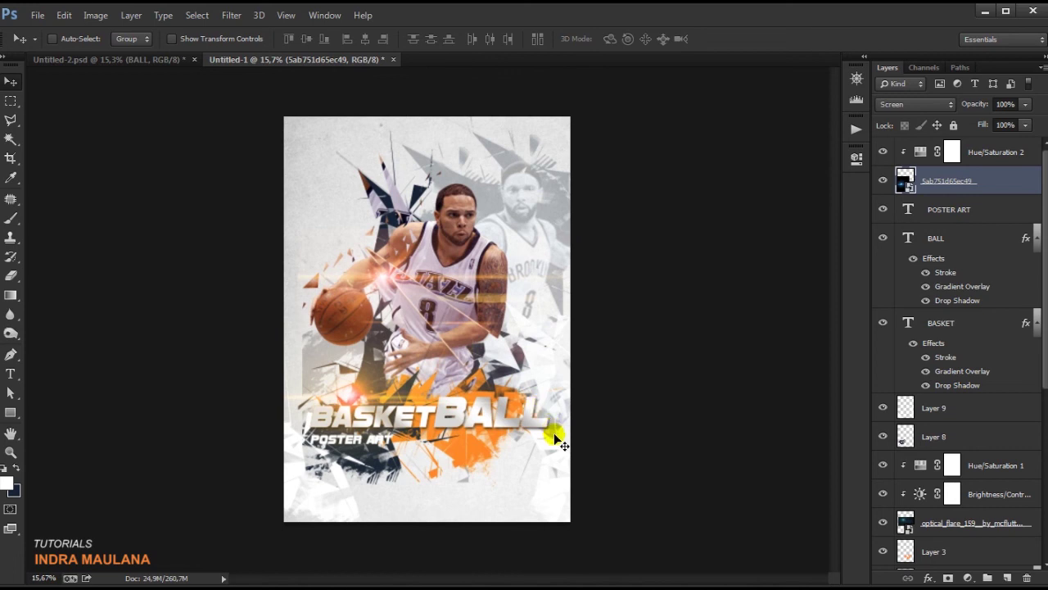
pyautogui.scroll(-1, 553, 434)
pyautogui.scroll(2, 554, 436)
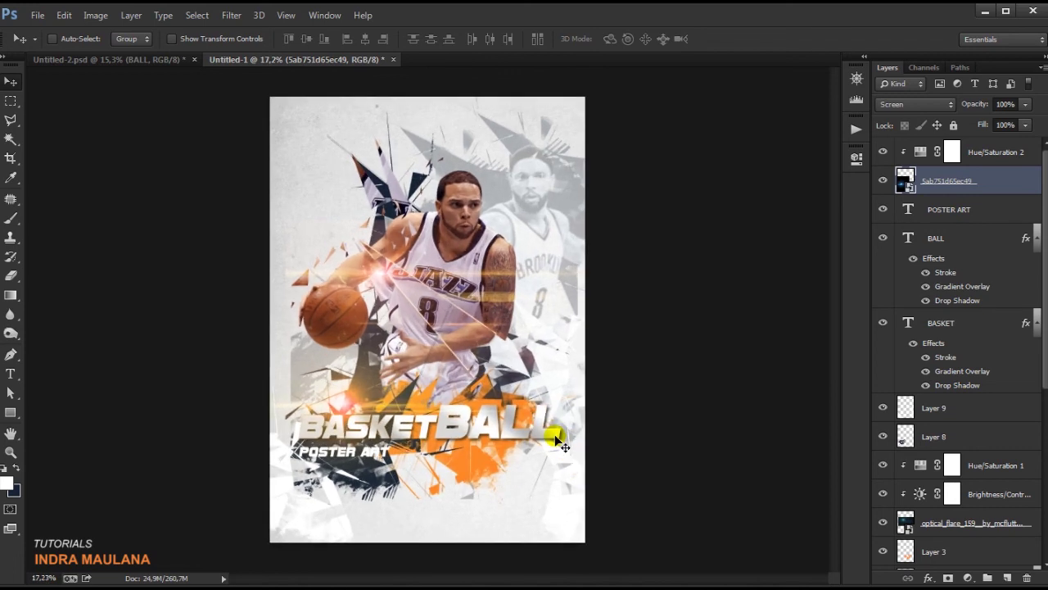
pyautogui.click(977, 154)
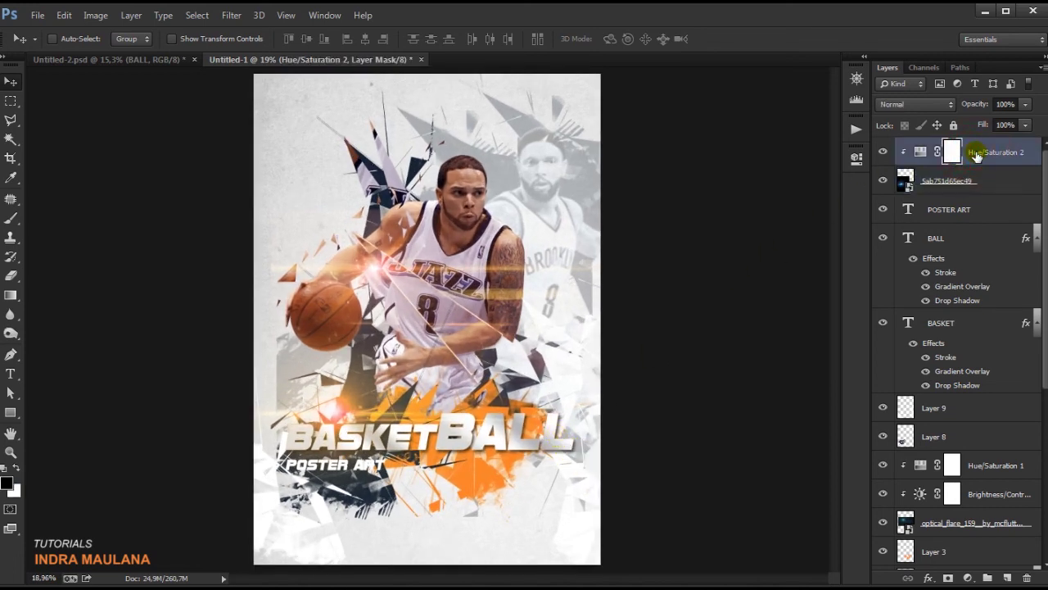
pyautogui.hotkey('ctrl', 'shift', 'alt', 'e')
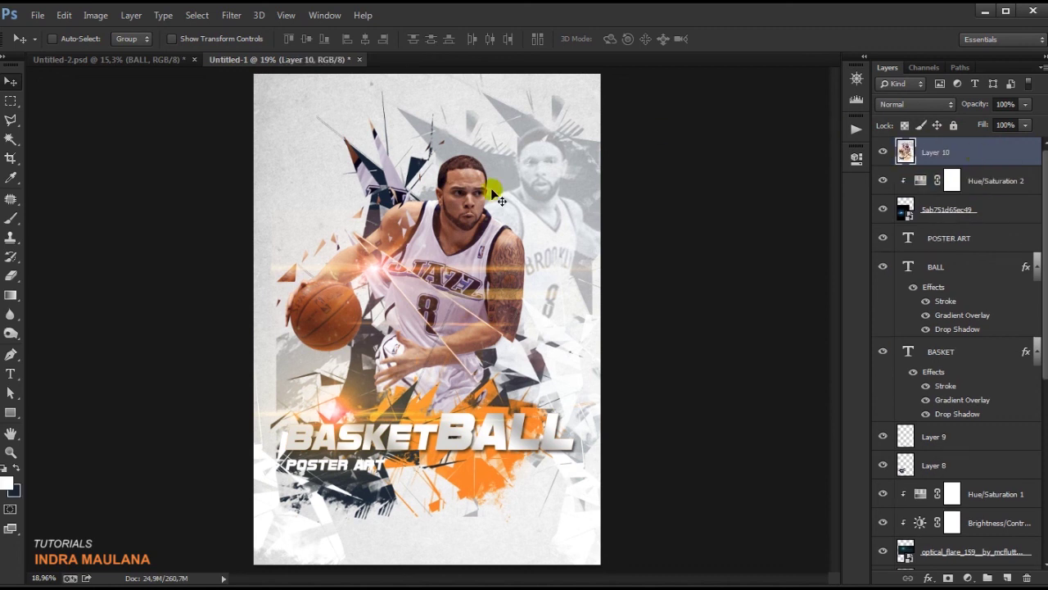
# Step: Apply a High Pass filter with radius 1,0 px to Layer 10
pyautogui.click(226, 17)
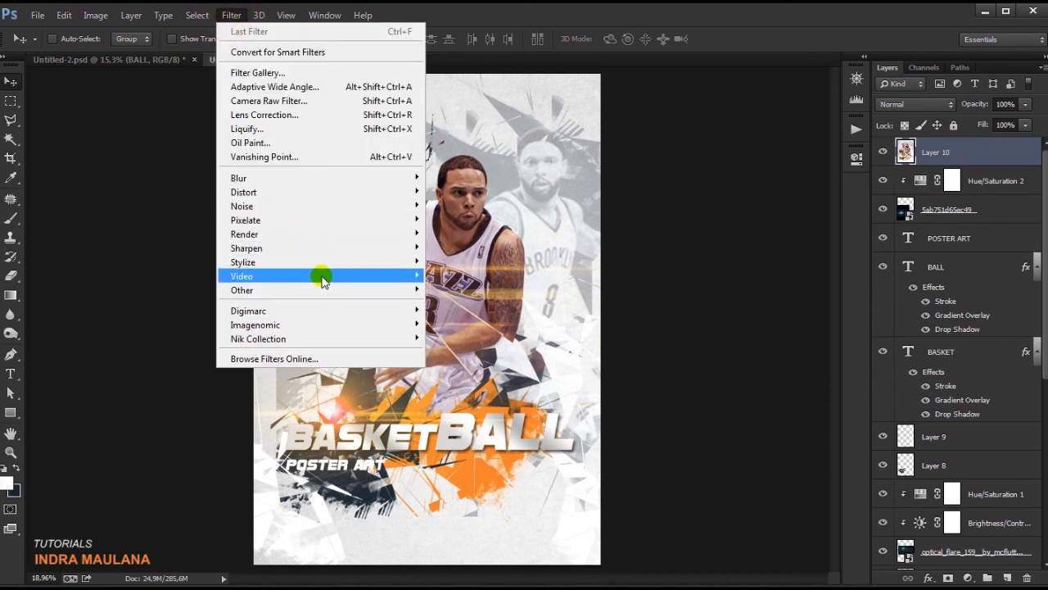
pyautogui.moveTo(243, 290)
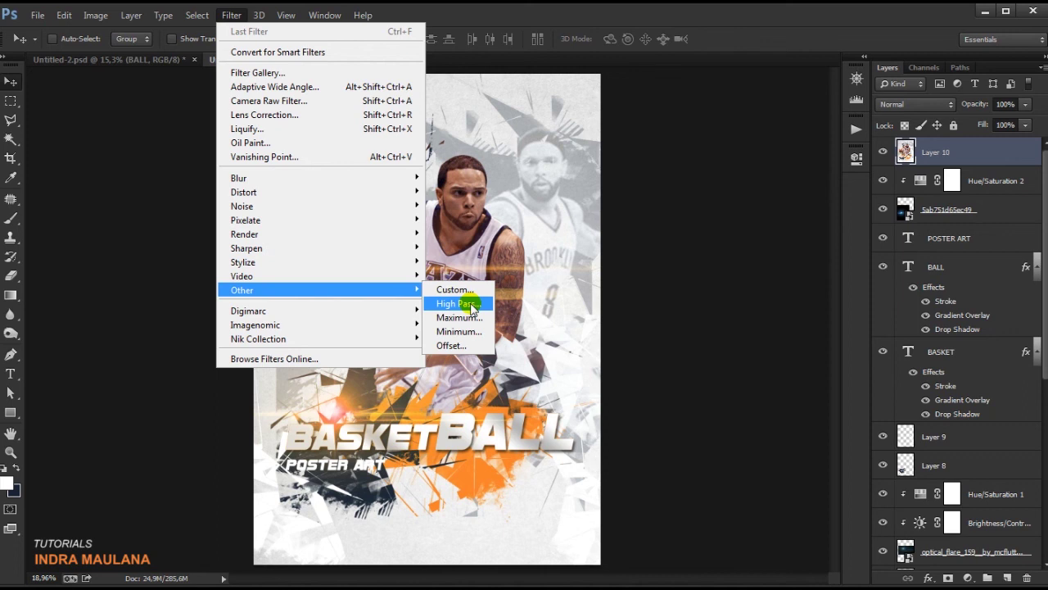
pyautogui.click(468, 303)
pyautogui.moveTo(606, 318); pyautogui.dragTo(603, 317)
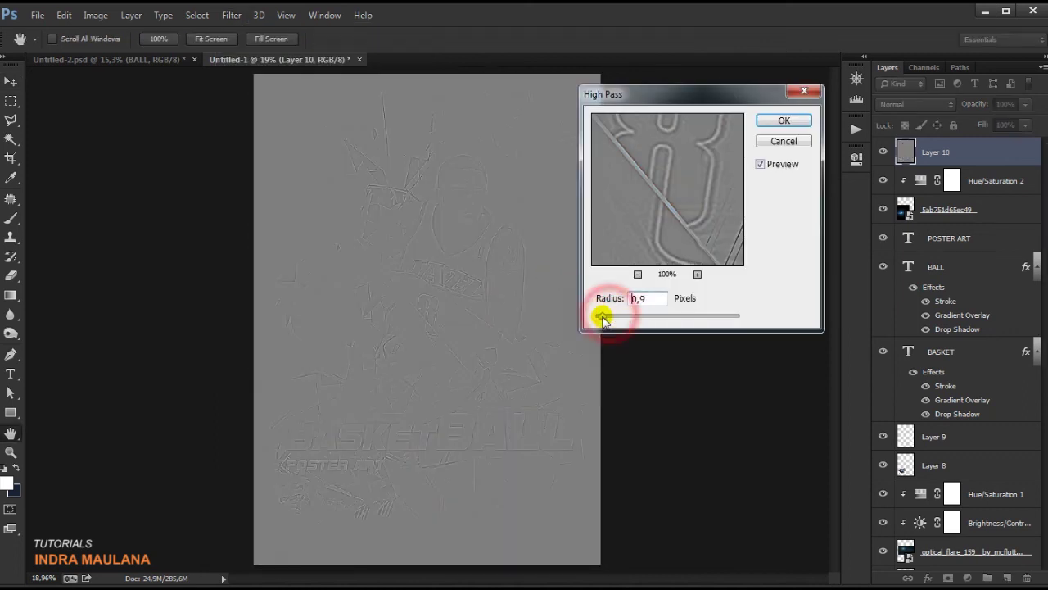
pyautogui.click(782, 121)
# Step: Set Layer 10's blend mode to Linear Light to sharpen the poster
pyautogui.press('v')
pyautogui.click(934, 104)
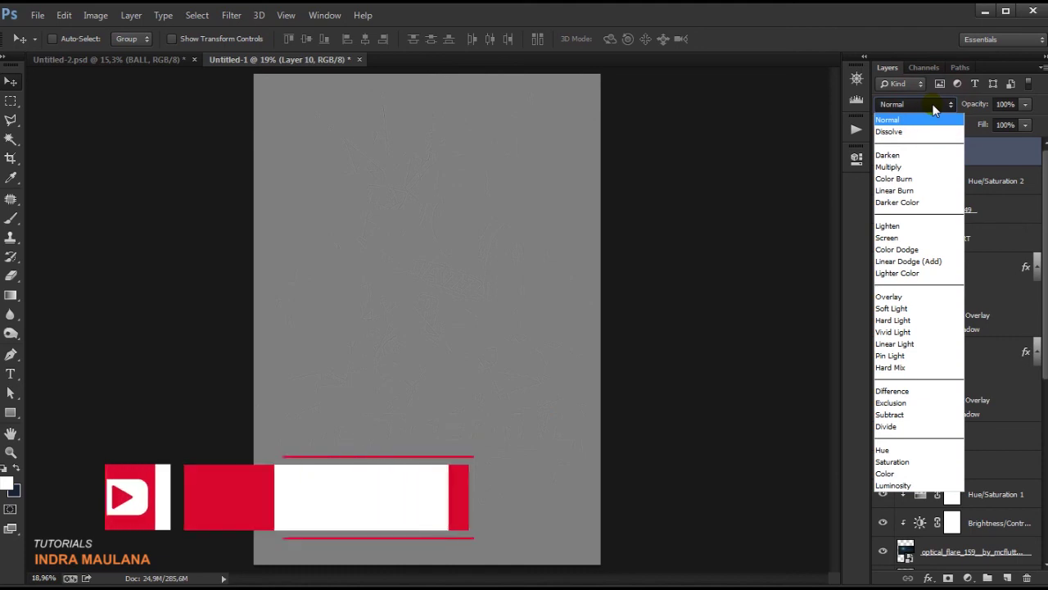
pyautogui.click(897, 343)
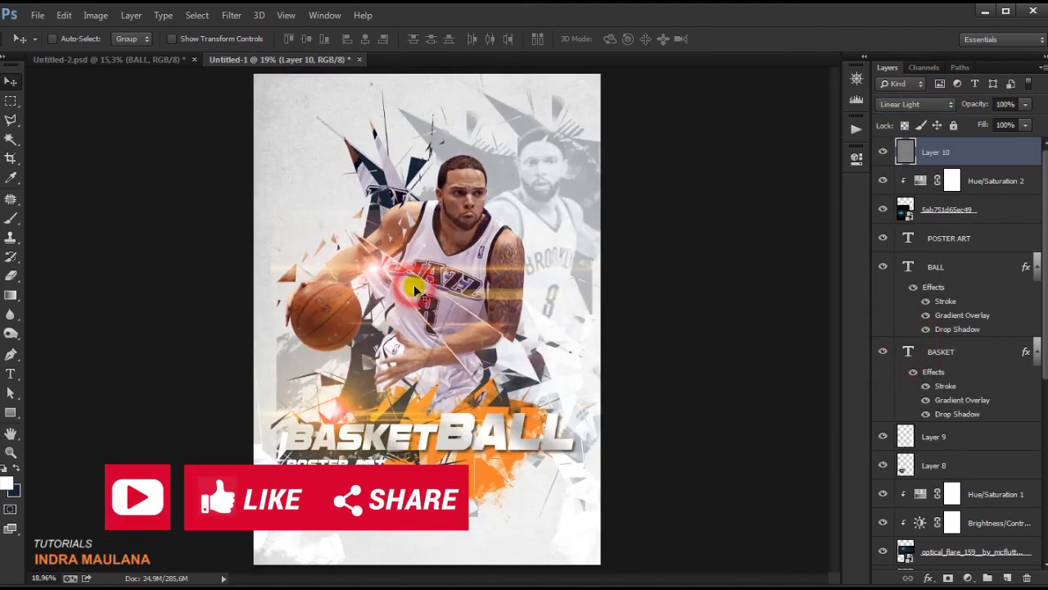
pyautogui.scroll(2, 418, 288)
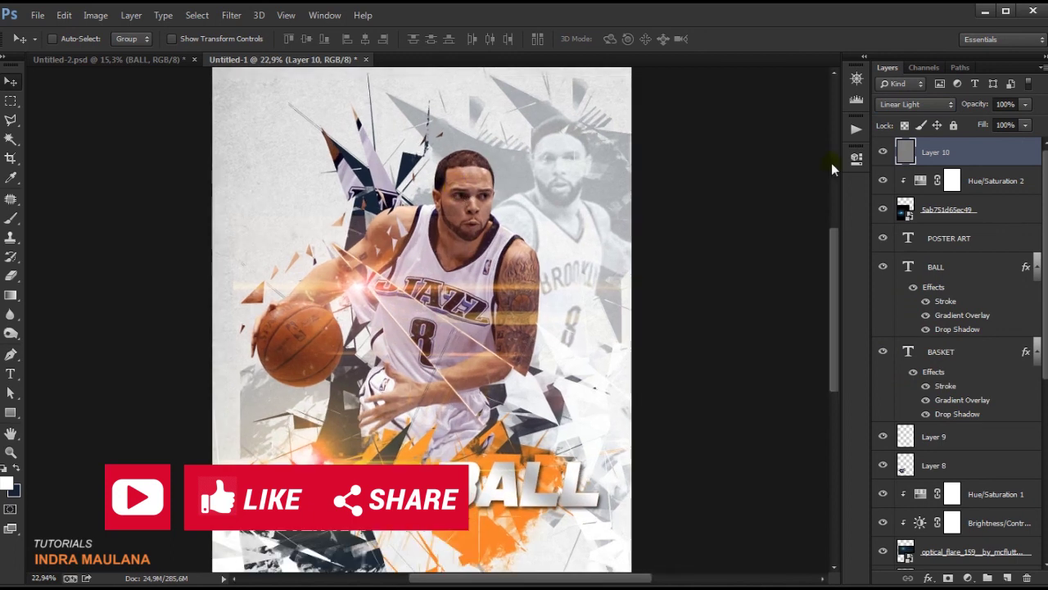
pyautogui.click(887, 154)
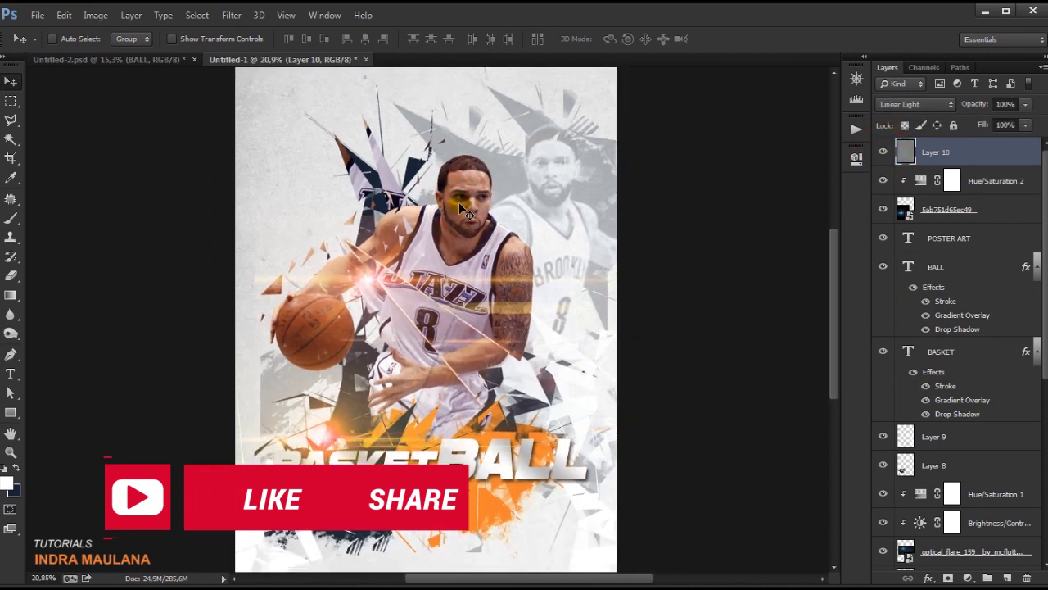
pyautogui.scroll(-1, 691, 144)
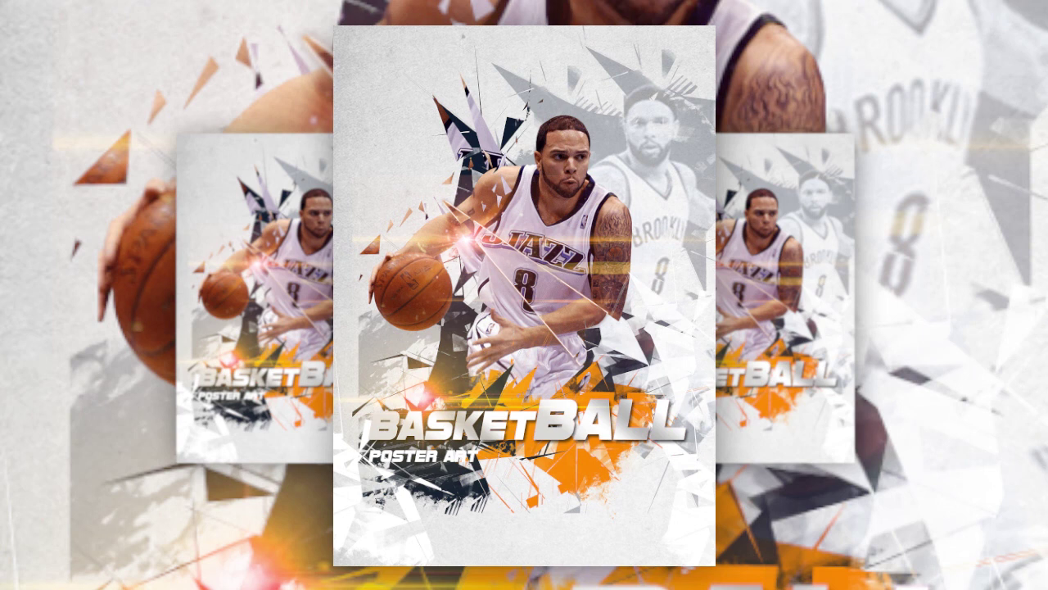